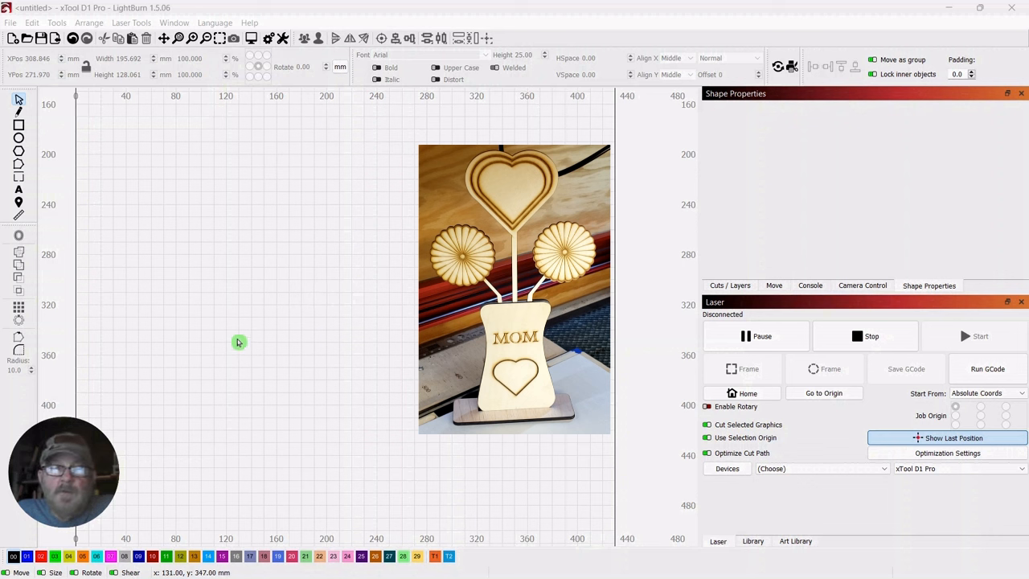
Draw a six-sided polygon about 113 mm wide and move its centre to about X 230, Y 317 mm
{"action": "left_click", "coordinate": [18, 153]}
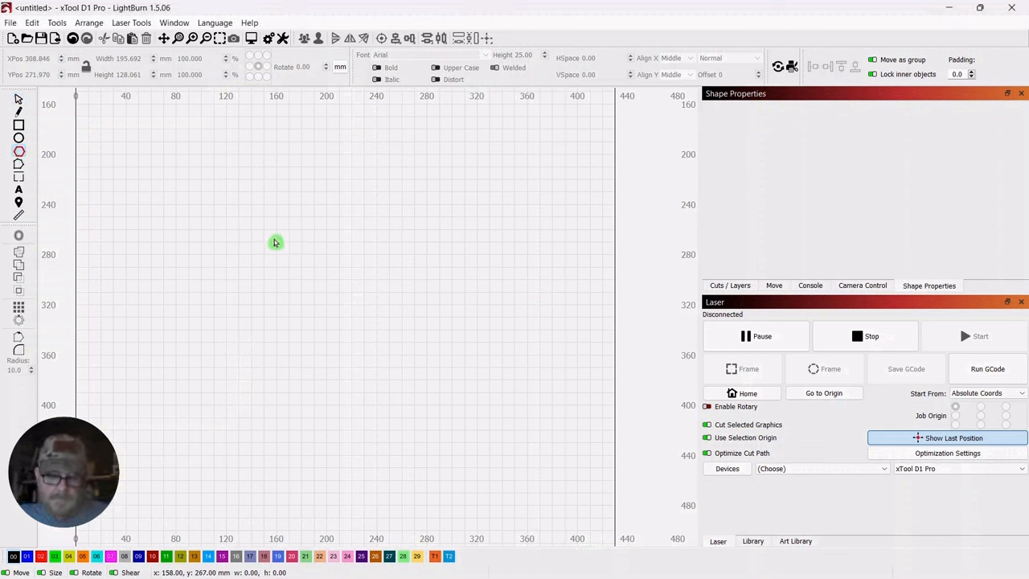
{"action": "left_click_drag", "start_coordinate": [275, 232], "coordinate": [418, 327]}
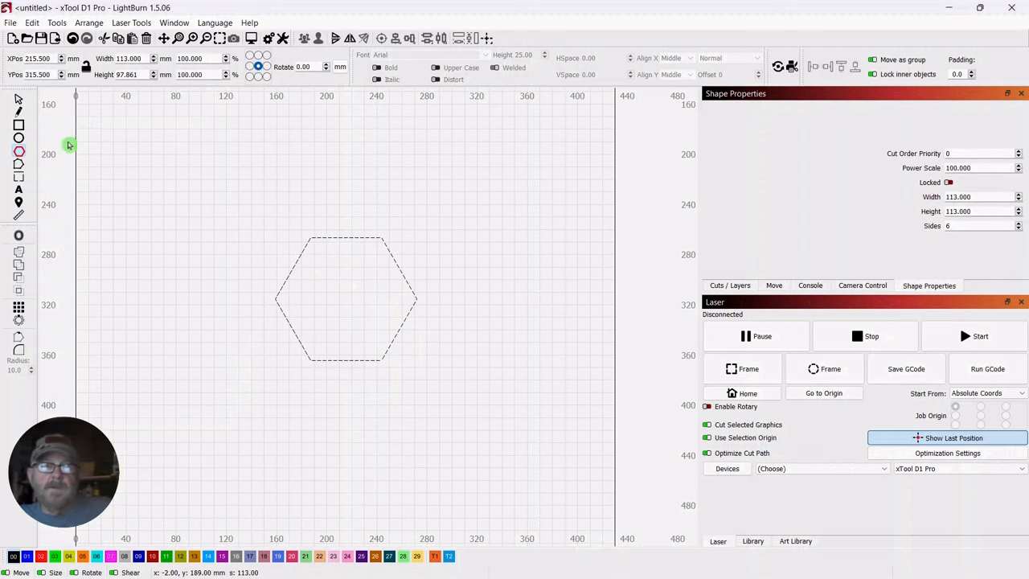
{"action": "left_click", "coordinate": [20, 100]}
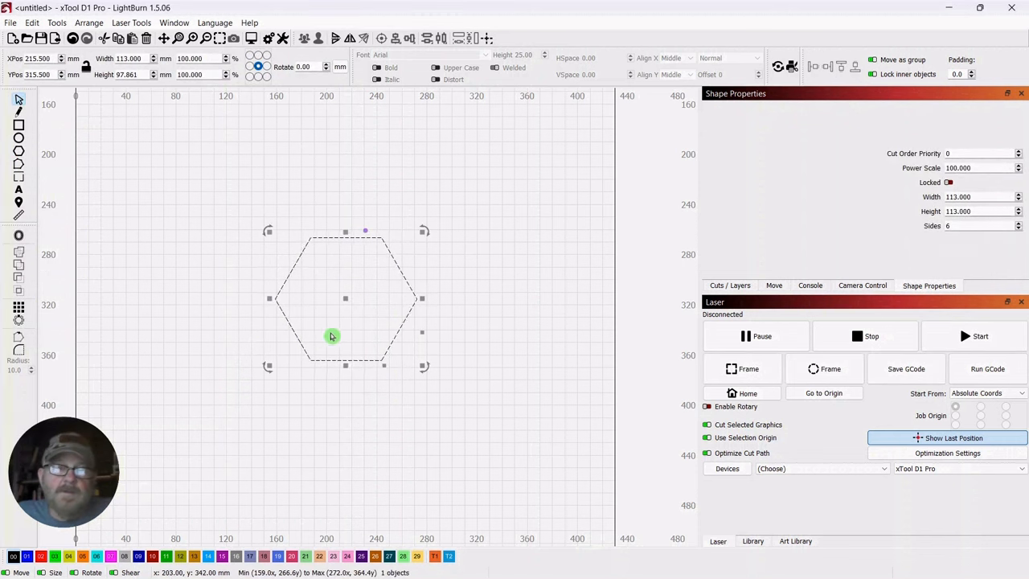
{"action": "left_click_drag", "start_coordinate": [352, 303], "coordinate": [369, 305]}
Reduce the polygon's number of sides to 3 to make an upright triangle
{"action": "scroll", "coordinate": [542, 283], "scroll_direction": "up", "scroll_amount": 3}
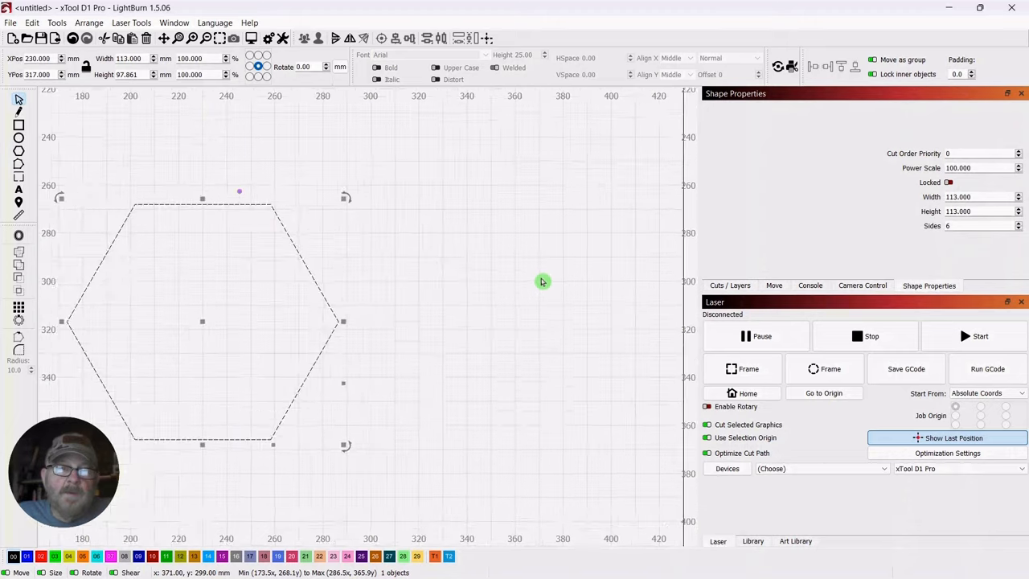
{"action": "left_click_drag", "start_coordinate": [433, 262], "coordinate": [590, 236]}
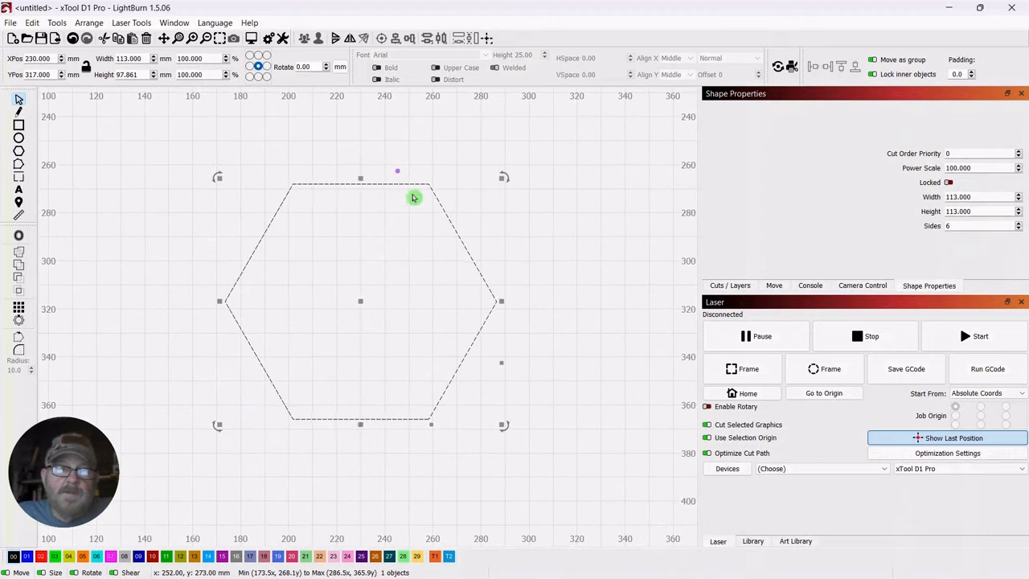
{"action": "left_click_drag", "start_coordinate": [398, 170], "coordinate": [359, 177]}
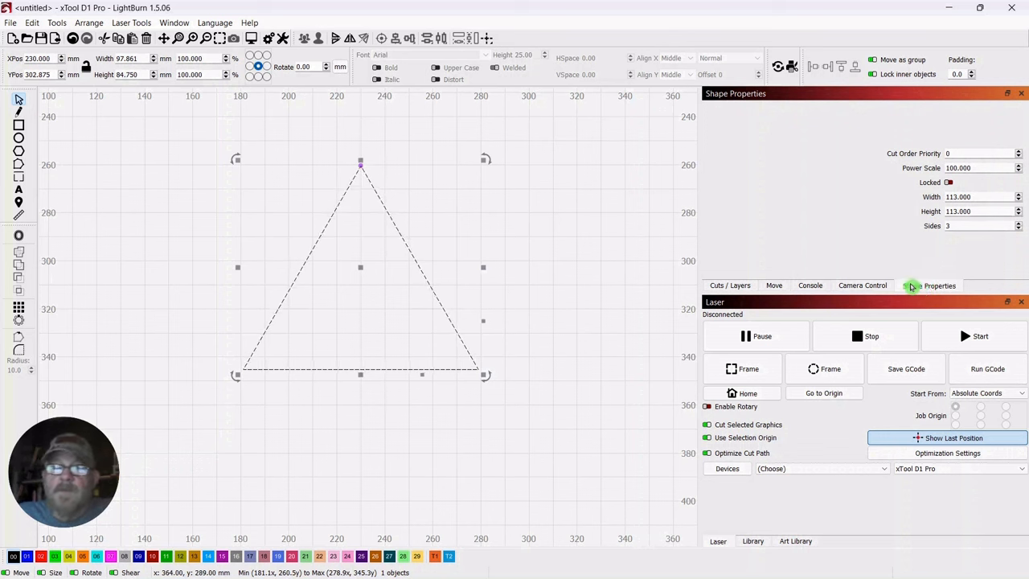
Reselect the triangle and narrow it to about 24 mm wide, keeping its height
{"action": "left_click", "coordinate": [171, 24]}
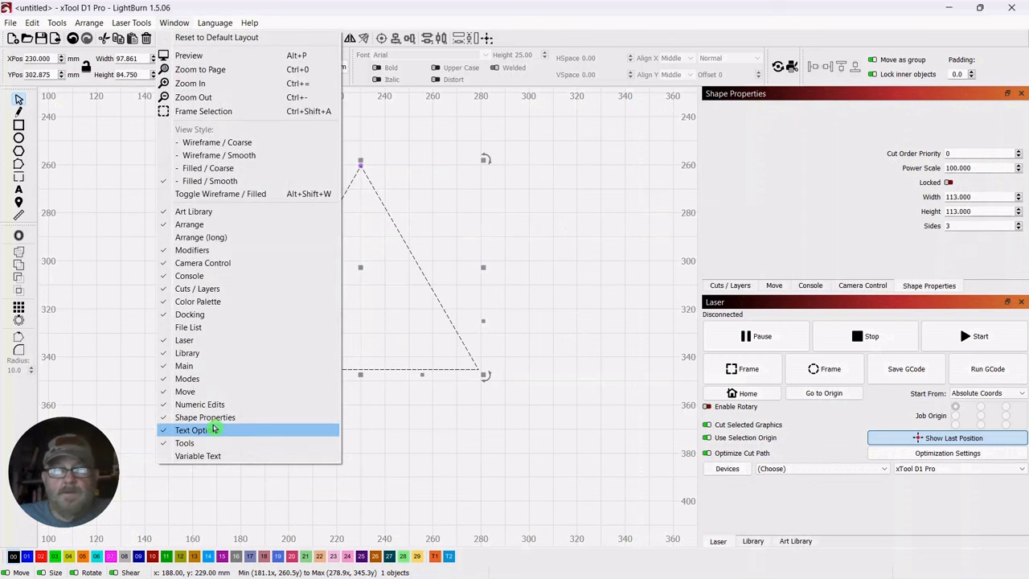
{"action": "left_click", "coordinate": [548, 260]}
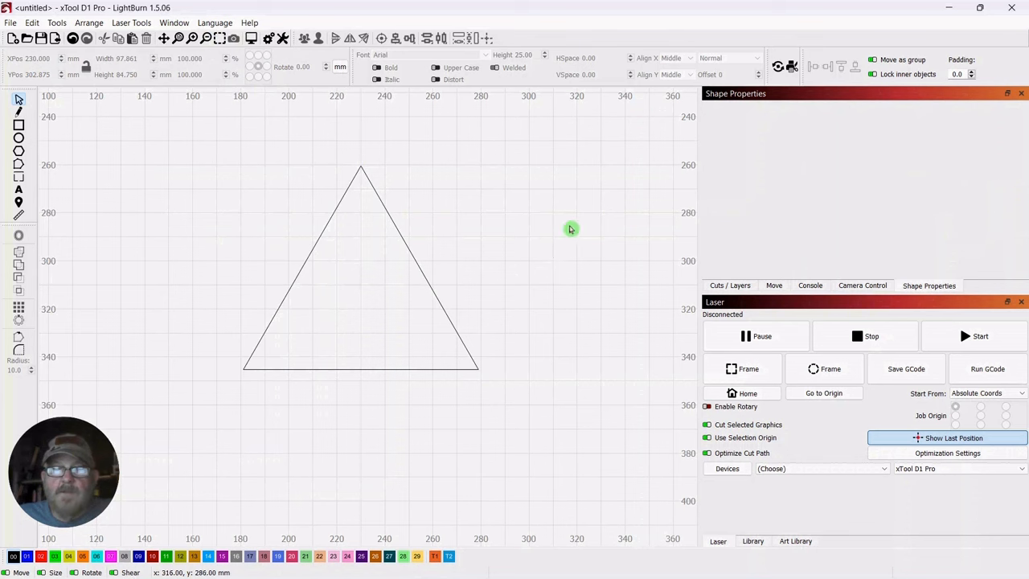
{"action": "left_click_drag", "start_coordinate": [427, 161], "coordinate": [294, 306]}
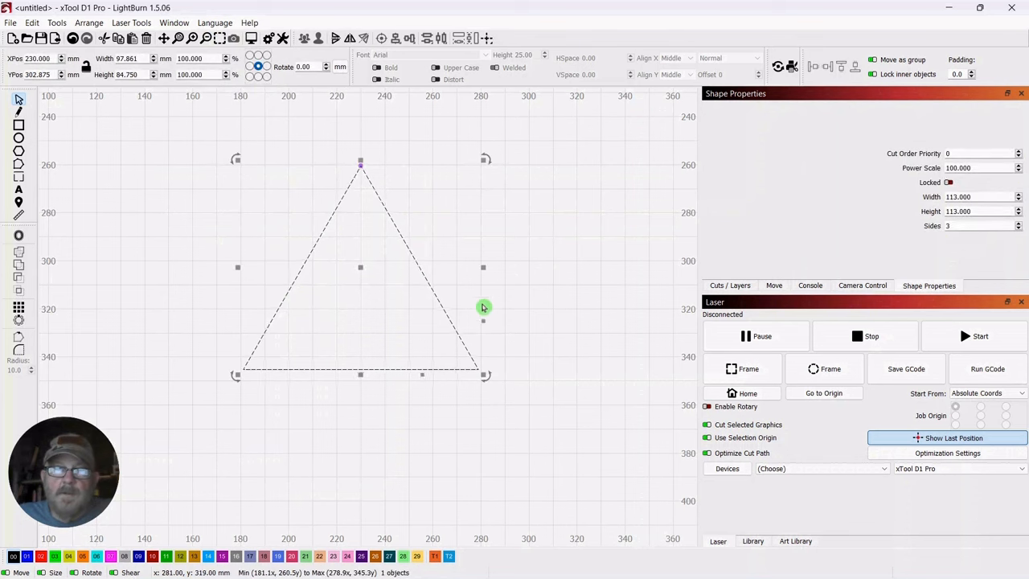
{"action": "left_click_drag", "start_coordinate": [484, 269], "coordinate": [305, 285]}
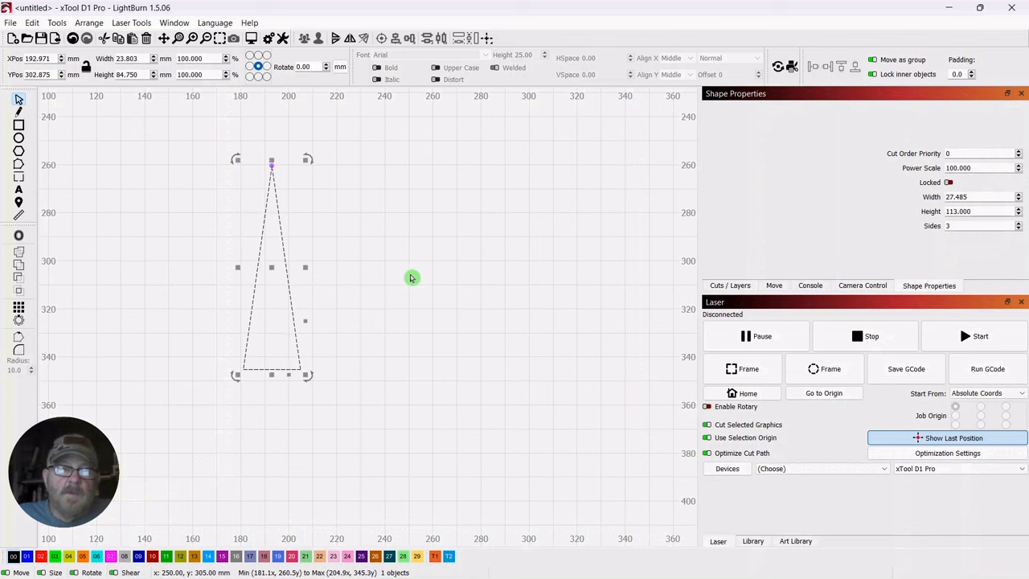
Move the narrow triangle's centre to about X 249, Y 303 mm and flip the triangle vertically
{"action": "scroll", "coordinate": [411, 278], "scroll_direction": "down", "scroll_amount": 4}
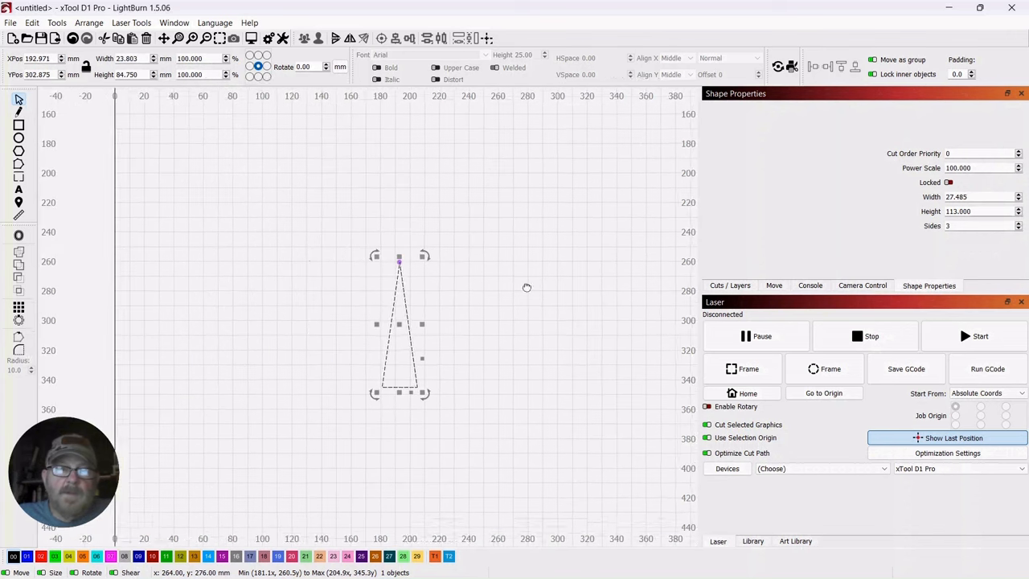
{"action": "left_click_drag", "start_coordinate": [519, 294], "coordinate": [443, 280]}
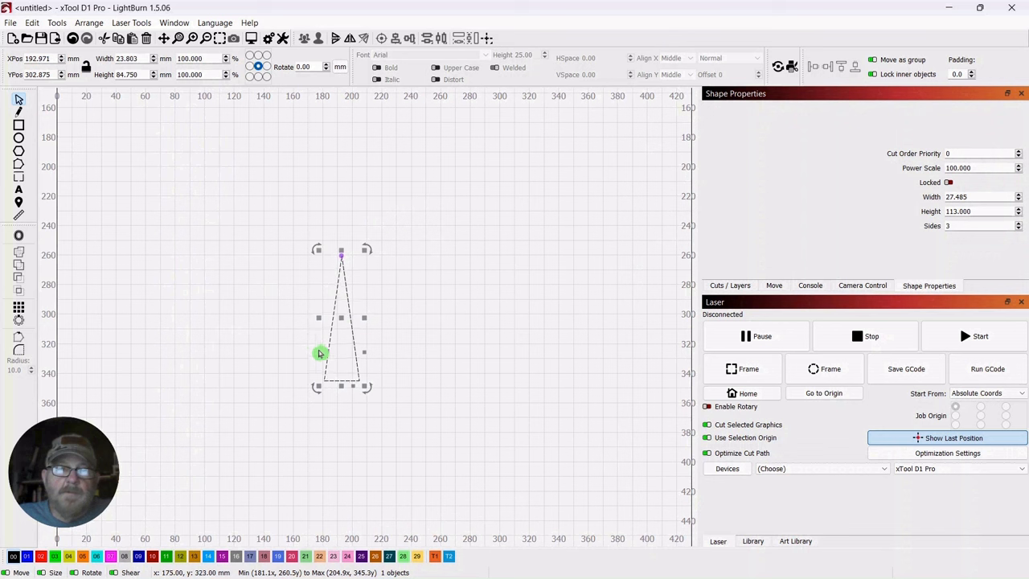
{"action": "left_click_drag", "start_coordinate": [343, 322], "coordinate": [425, 323]}
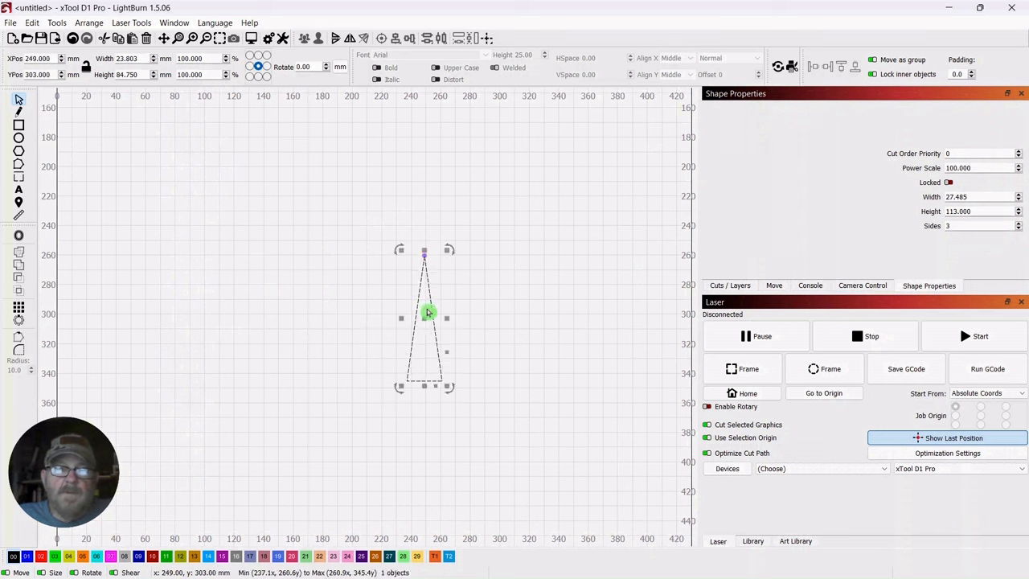
{"action": "left_click", "coordinate": [90, 24]}
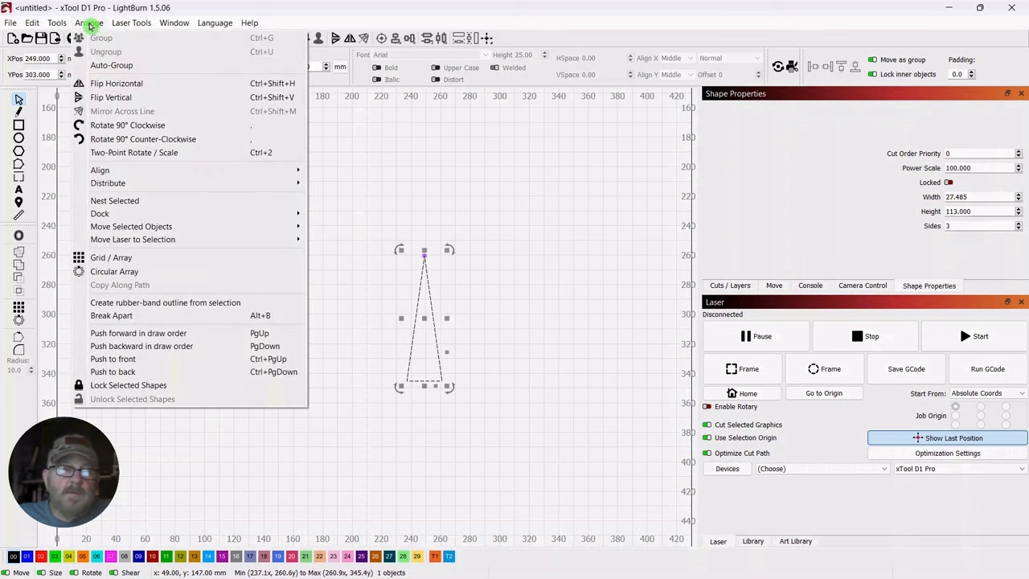
{"action": "left_click", "coordinate": [97, 98]}
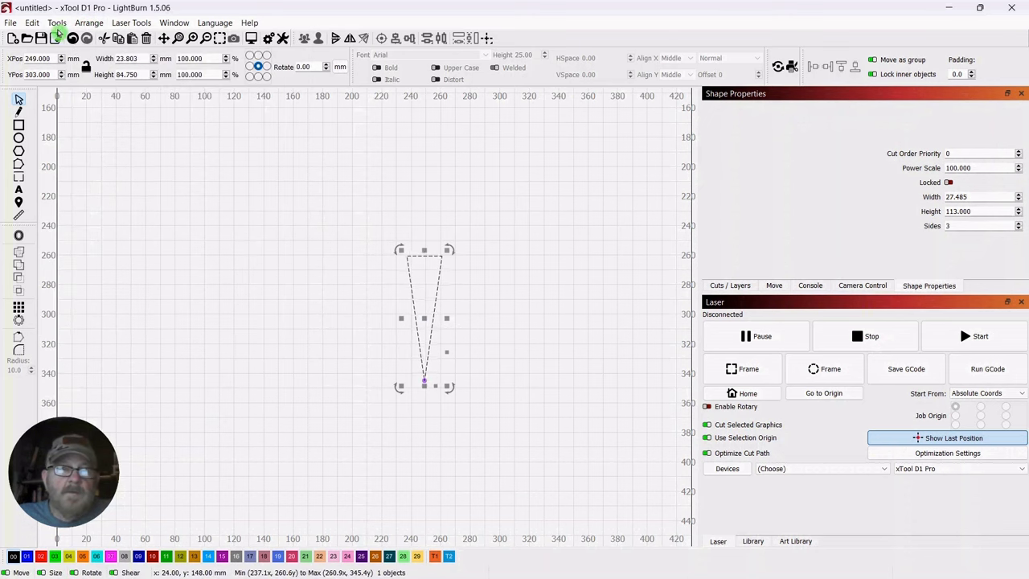
Deform the triangle with the 16-point deform, pulling both upper corners inward and down to form a round-topped petal about 19 mm wide
{"action": "left_click", "coordinate": [57, 25]}
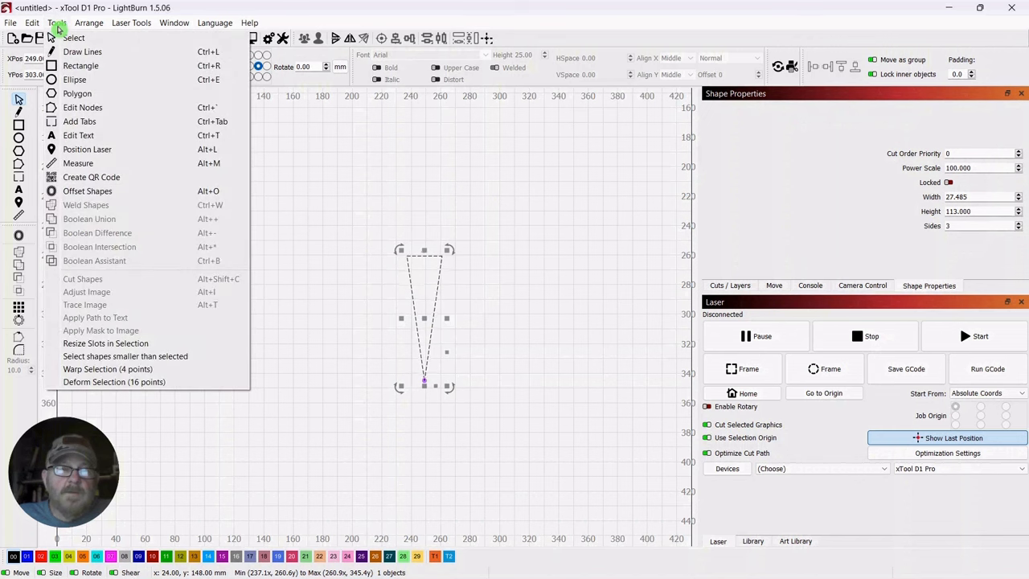
{"action": "left_click", "coordinate": [99, 389]}
{"action": "scroll", "coordinate": [493, 299], "scroll_direction": "up", "scroll_amount": 5}
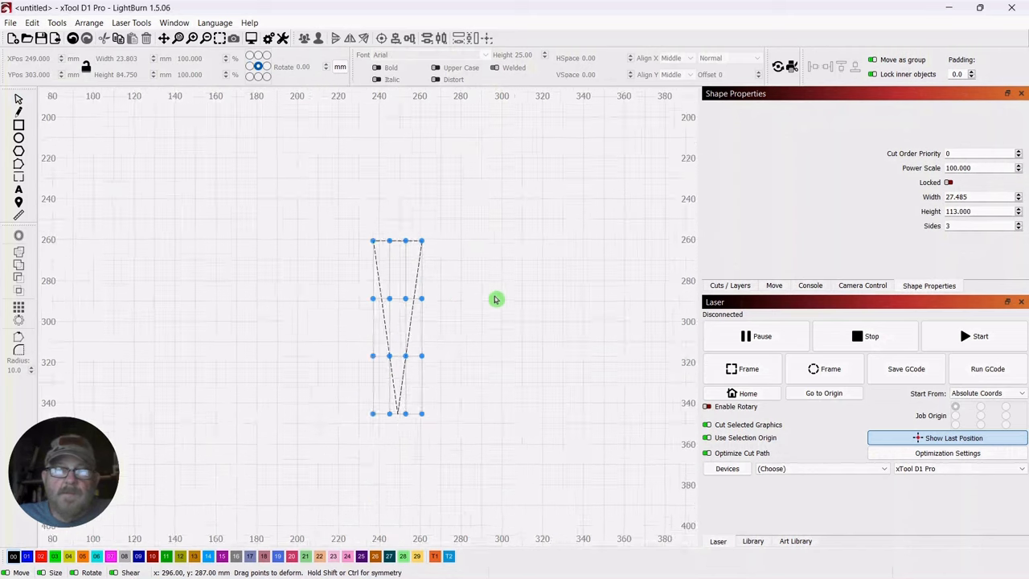
{"action": "left_click_drag", "start_coordinate": [570, 228], "coordinate": [578, 223]}
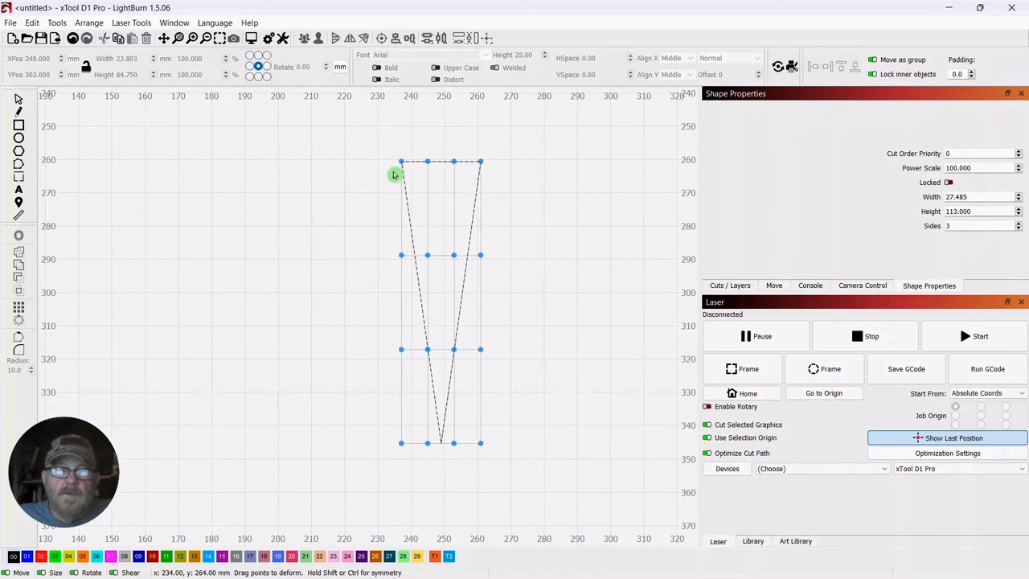
{"action": "left_click_drag", "start_coordinate": [401, 161], "coordinate": [402, 166]}
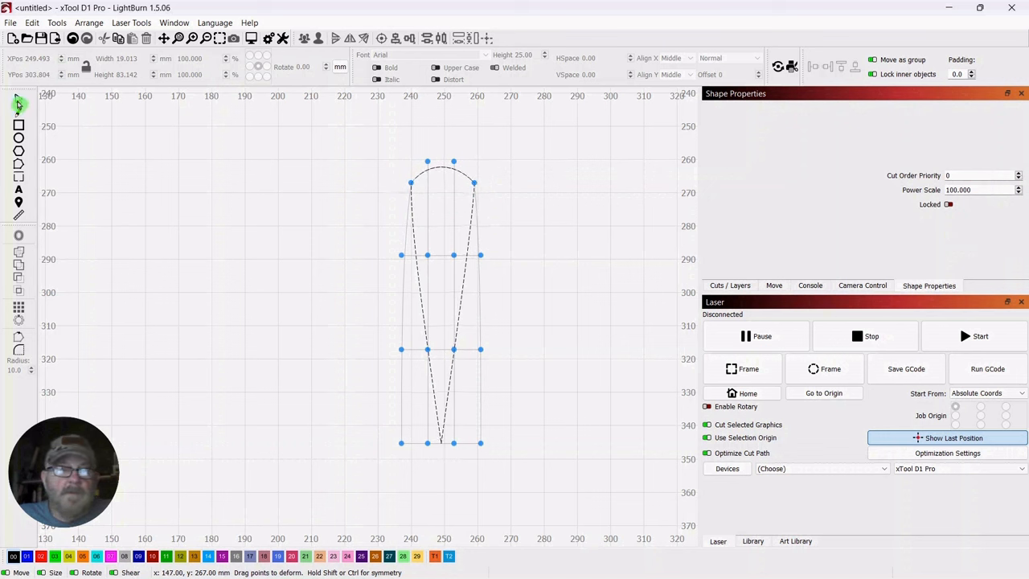
{"action": "left_click", "coordinate": [18, 98]}
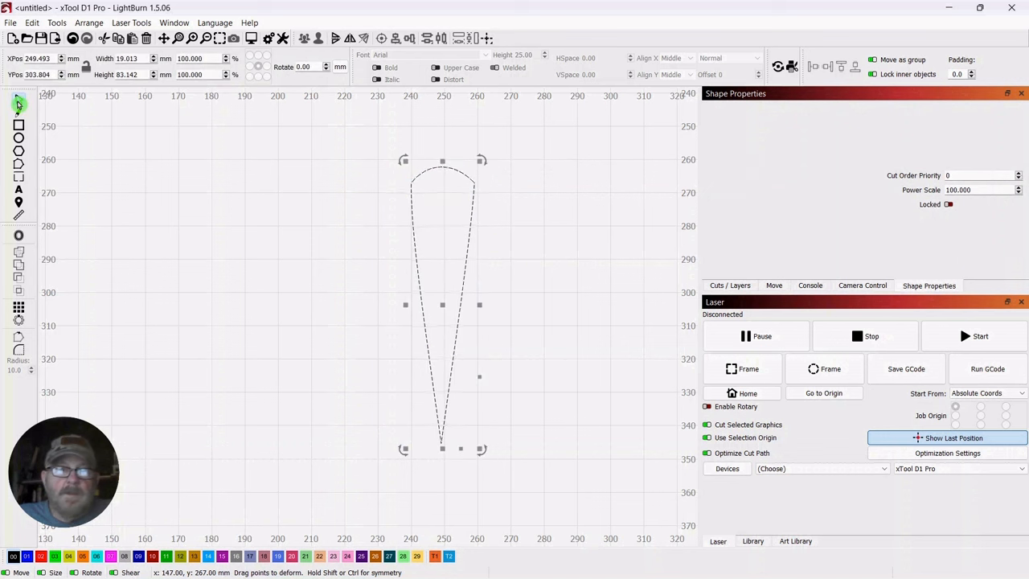
{"action": "left_click", "coordinate": [234, 271]}
Draw a circle about 14 mm in diameter just below the petal's pointed tip
{"action": "scroll", "coordinate": [333, 246], "scroll_direction": "down", "scroll_amount": 4}
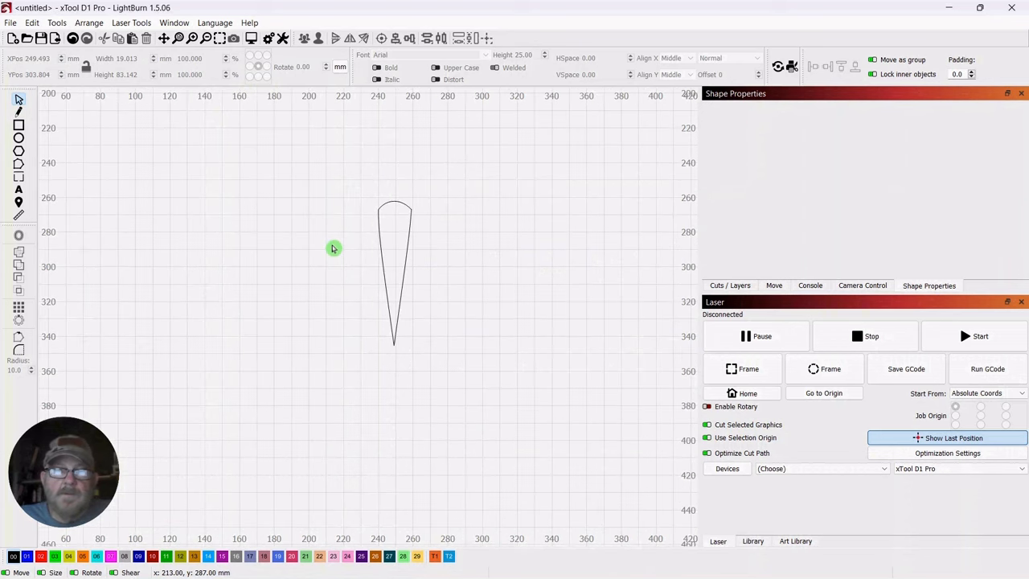
{"action": "scroll", "coordinate": [491, 247], "scroll_direction": "up", "scroll_amount": 1}
{"action": "left_click_drag", "start_coordinate": [520, 266], "coordinate": [503, 246]}
{"action": "scroll", "coordinate": [496, 248], "scroll_direction": "up", "scroll_amount": 1}
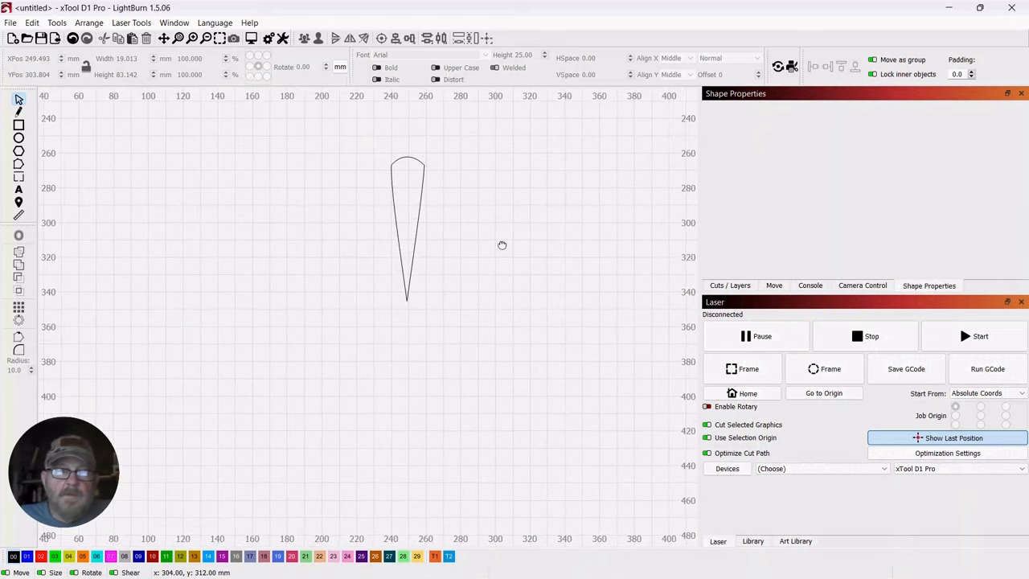
{"action": "left_click", "coordinate": [19, 139]}
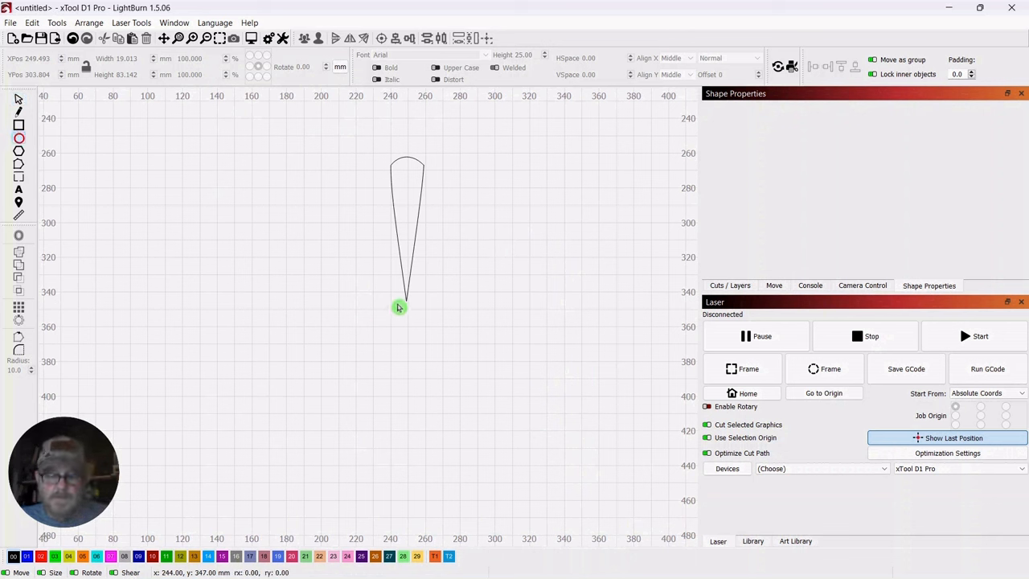
{"action": "left_click_drag", "start_coordinate": [405, 312], "coordinate": [425, 322]}
{"action": "left_click", "coordinate": [18, 99]}
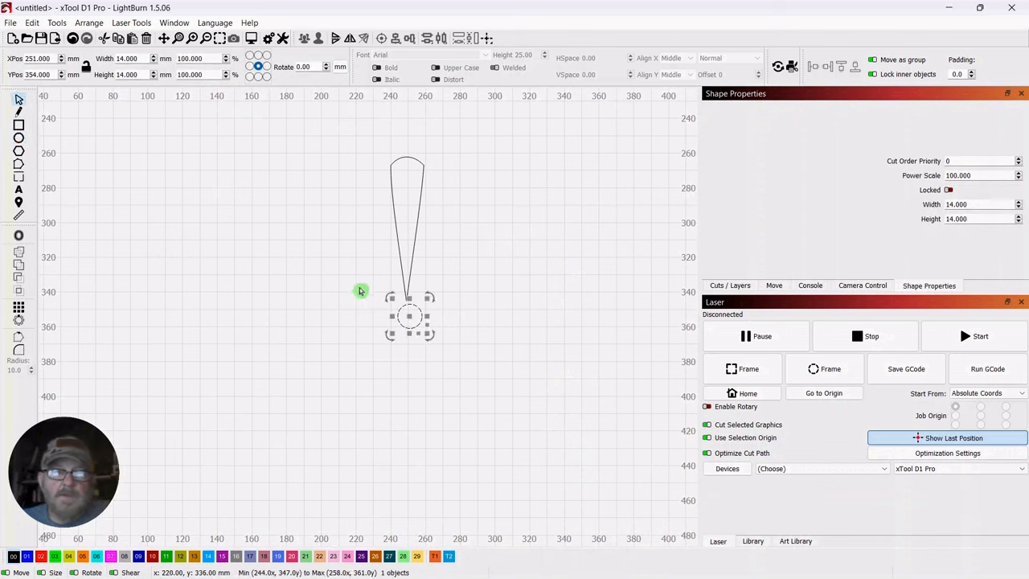
Move the circle's centre to about X 249, Y 352 mm so its upper edge meets the petal's tip
{"action": "left_click_drag", "start_coordinate": [410, 318], "coordinate": [406, 317]}
{"action": "left_click", "coordinate": [294, 287]}
{"action": "scroll", "coordinate": [293, 288], "scroll_direction": "up", "scroll_amount": 3}
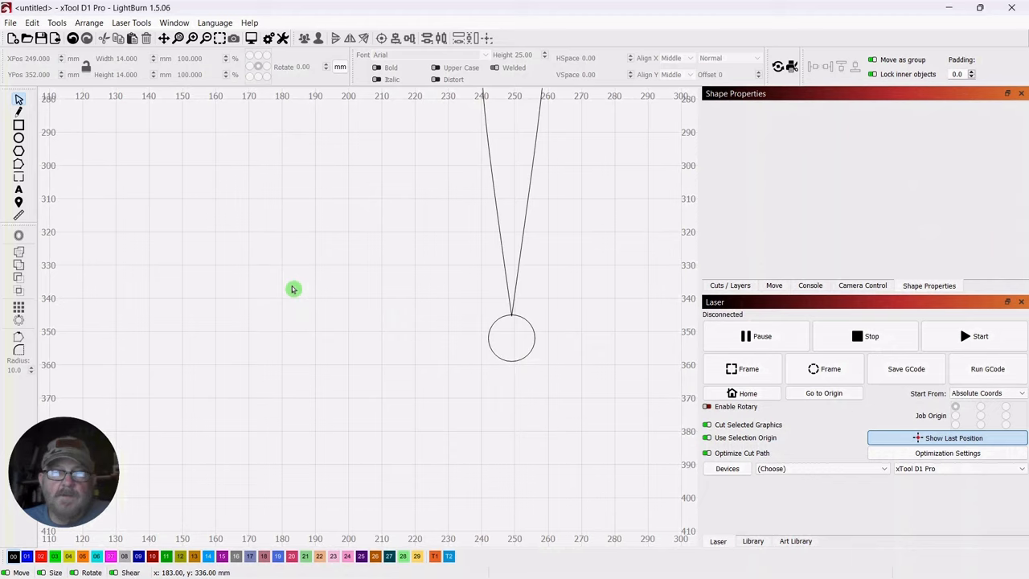
Start a circular array of the petal with the circle, selected last, as the array centre
{"action": "scroll", "coordinate": [292, 289], "scroll_direction": "down", "scroll_amount": 3}
{"action": "left_click_drag", "start_coordinate": [507, 250], "coordinate": [471, 253]}
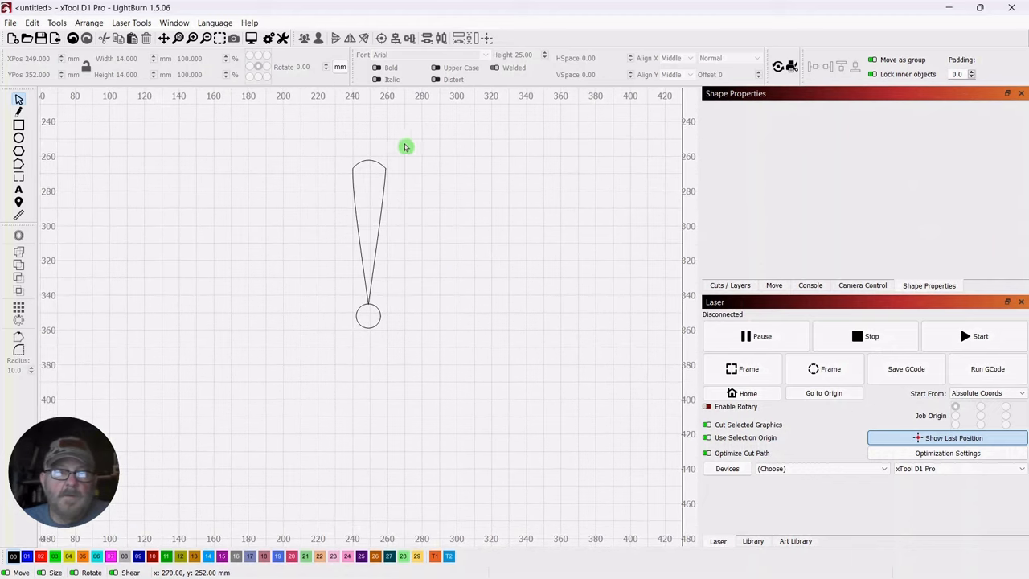
{"action": "left_click_drag", "start_coordinate": [406, 147], "coordinate": [340, 206]}
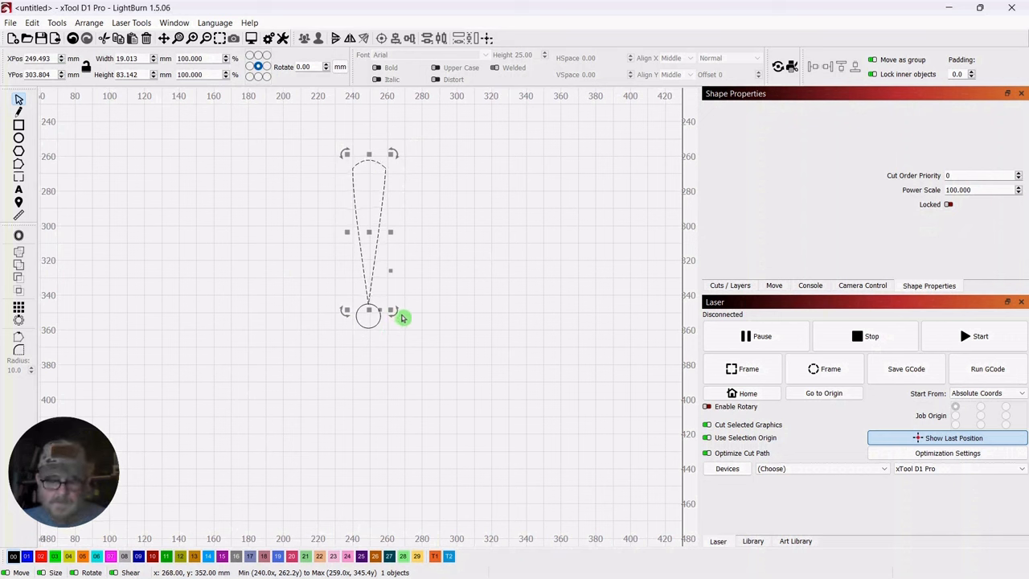
{"action": "left_click_drag", "start_coordinate": [391, 331], "coordinate": [346, 326]}
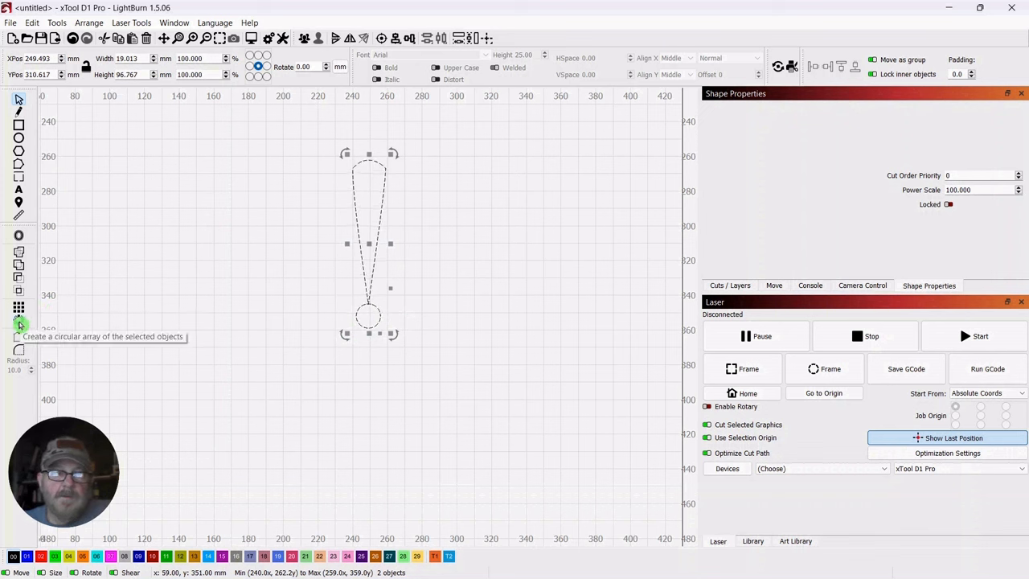
{"action": "left_click", "coordinate": [20, 324]}
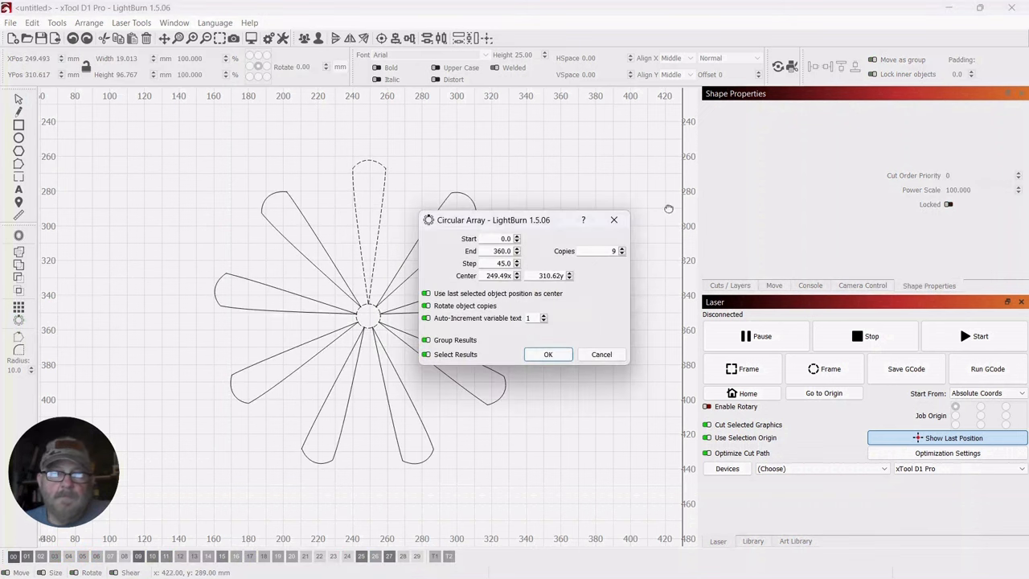
{"action": "left_click_drag", "start_coordinate": [553, 230], "coordinate": [701, 198]}
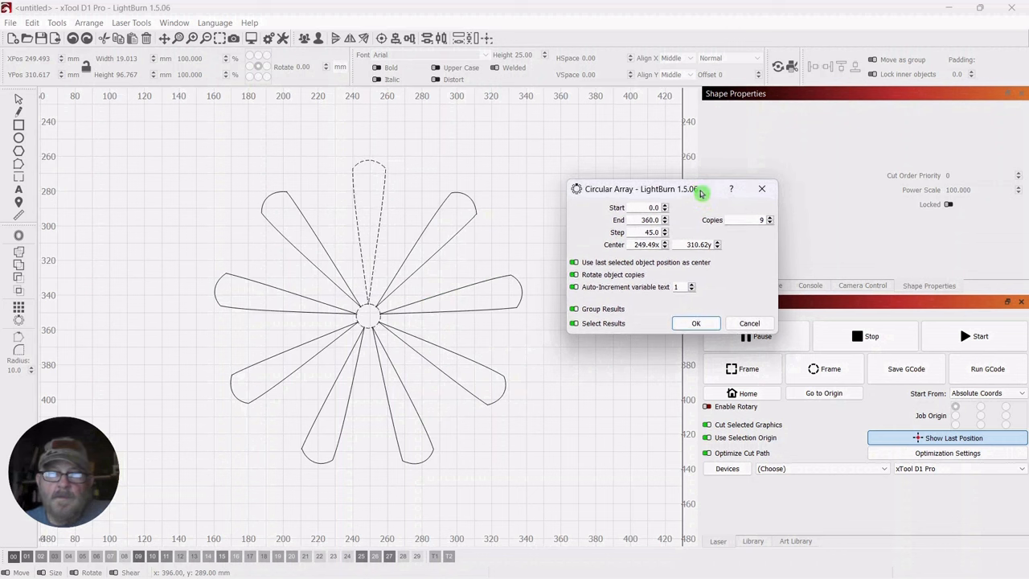
Set the circular array to 24 copies over 360 degrees and create the ring of petals around the small circle
{"action": "left_click", "coordinate": [772, 219]}
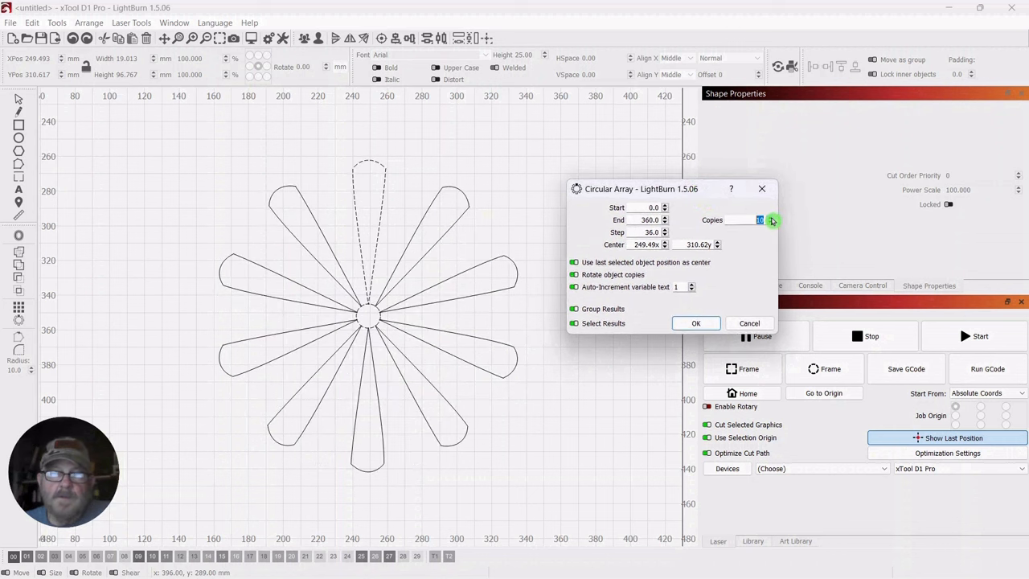
{"action": "left_click", "coordinate": [771, 220]}
{"action": "left_click", "coordinate": [771, 219]}
{"action": "left_click", "coordinate": [772, 220]}
{"action": "left_click", "coordinate": [772, 219]}
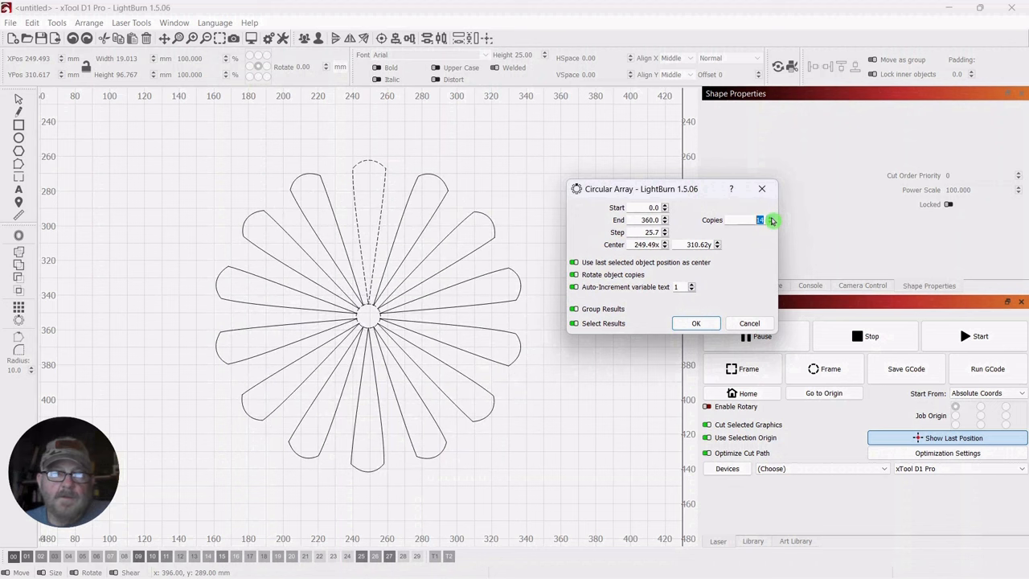
{"action": "left_click", "coordinate": [772, 219]}
{"action": "left_click", "coordinate": [772, 220]}
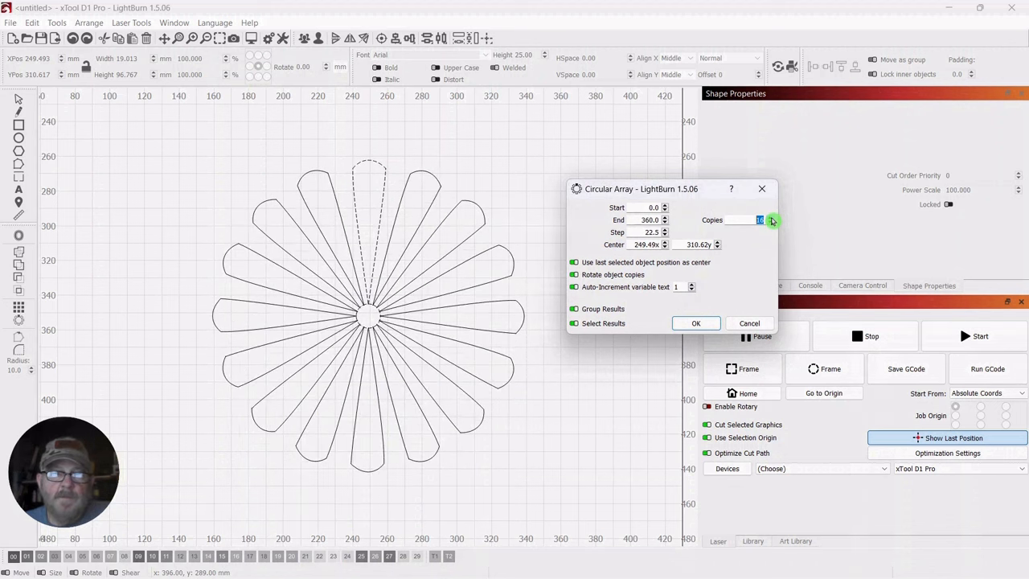
{"action": "left_click", "coordinate": [772, 220]}
{"action": "left_click", "coordinate": [772, 219]}
{"action": "left_click", "coordinate": [772, 219]}
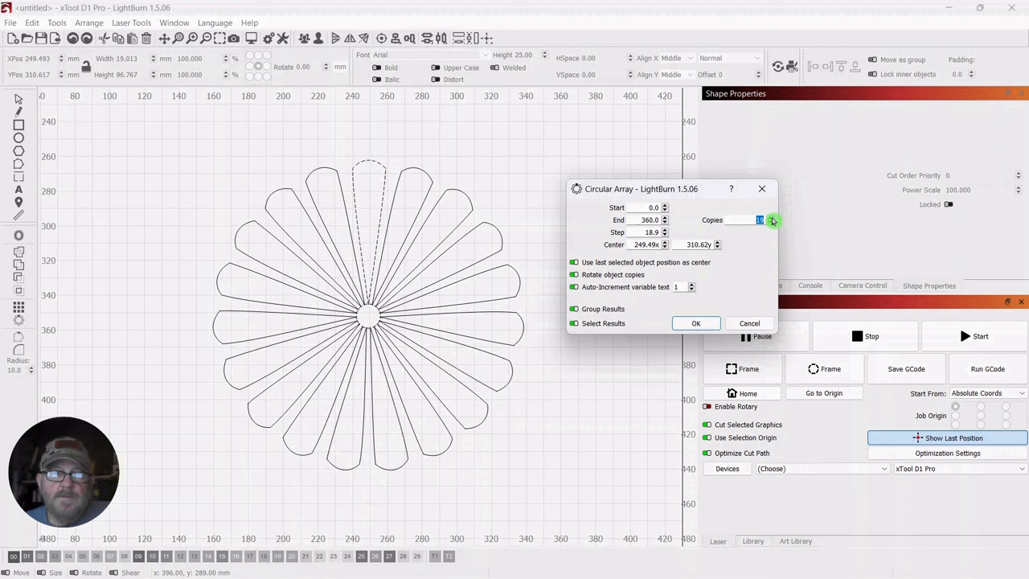
{"action": "left_click", "coordinate": [772, 219]}
{"action": "left_click", "coordinate": [772, 220]}
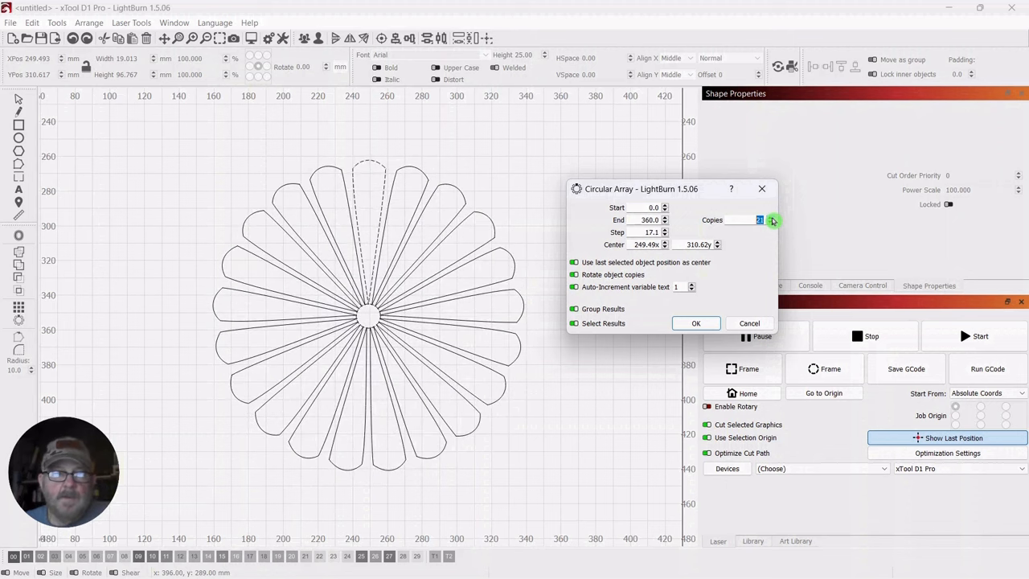
{"action": "left_click", "coordinate": [772, 220]}
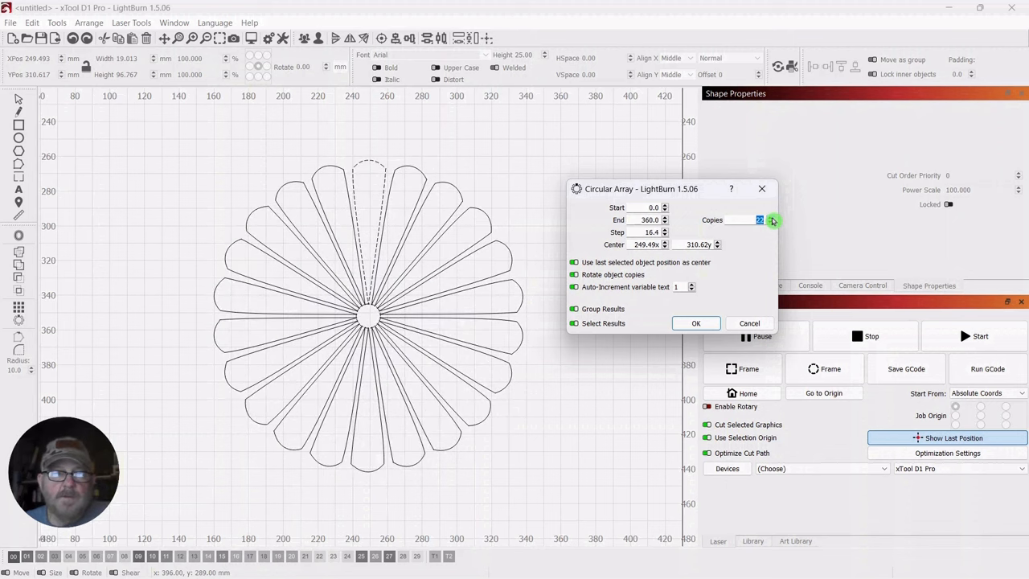
{"action": "left_click", "coordinate": [772, 219]}
{"action": "left_click", "coordinate": [771, 220]}
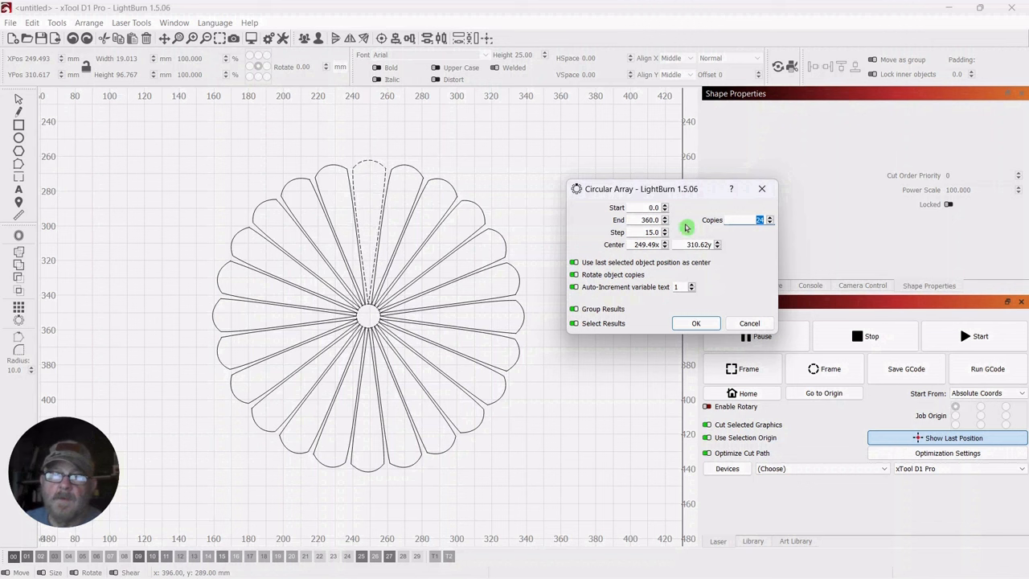
{"action": "left_click_drag", "start_coordinate": [681, 193], "coordinate": [687, 202]}
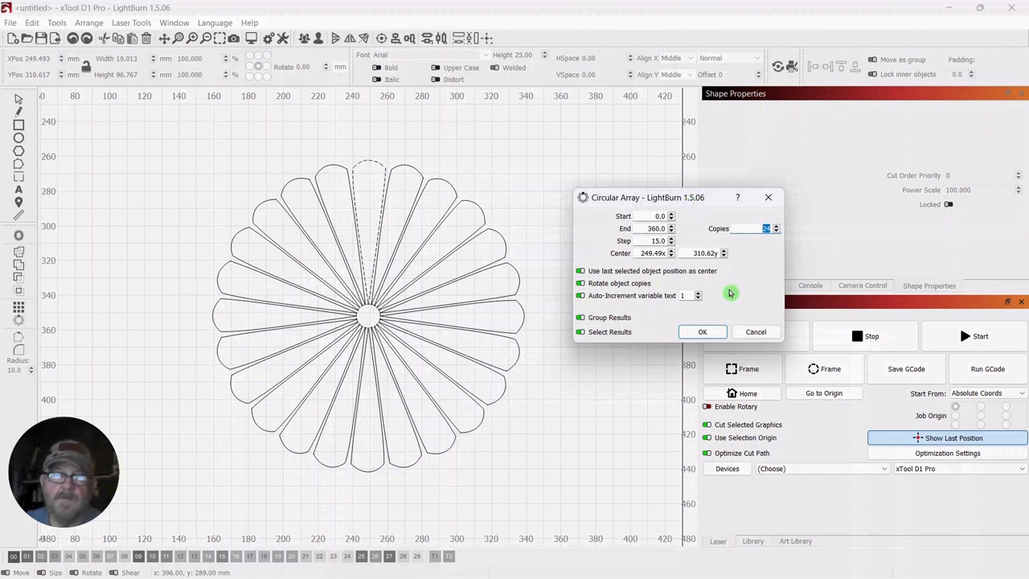
{"action": "left_click", "coordinate": [704, 332]}
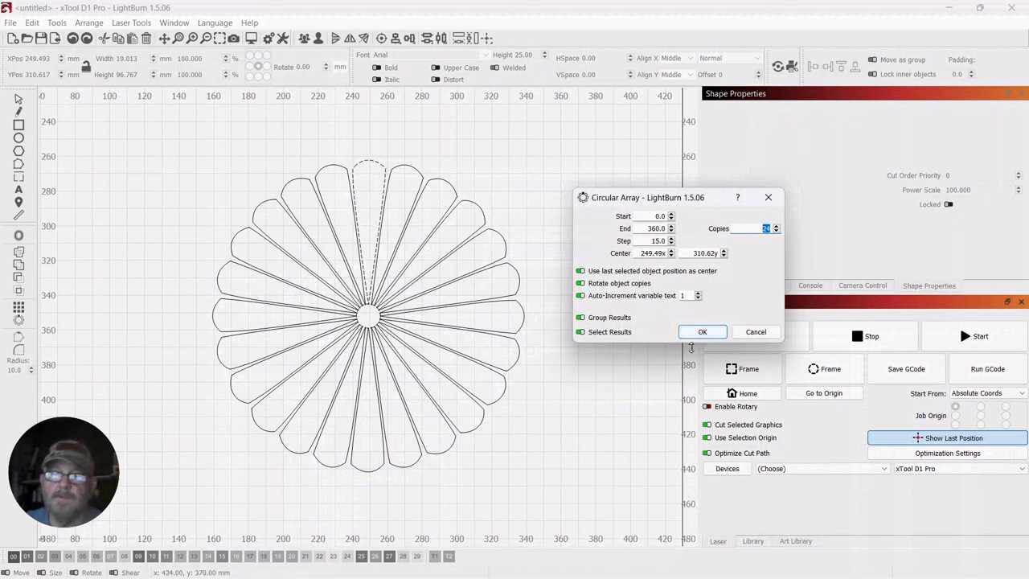
{"action": "left_click", "coordinate": [704, 333]}
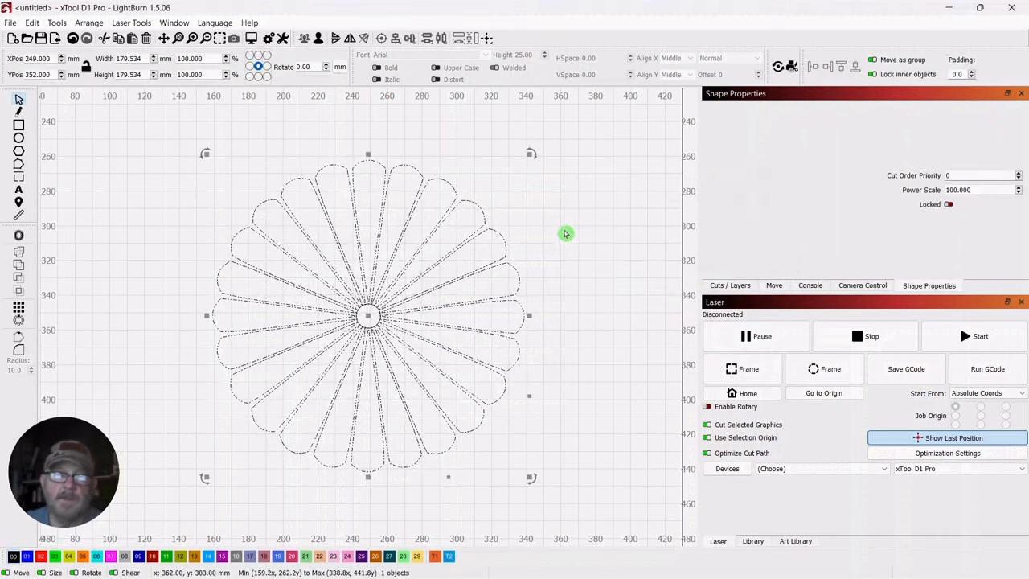
Ungroup the arrayed petals so that each one can be selected individually
{"action": "left_click", "coordinate": [589, 264]}
{"action": "left_click_drag", "start_coordinate": [524, 164], "coordinate": [311, 292]}
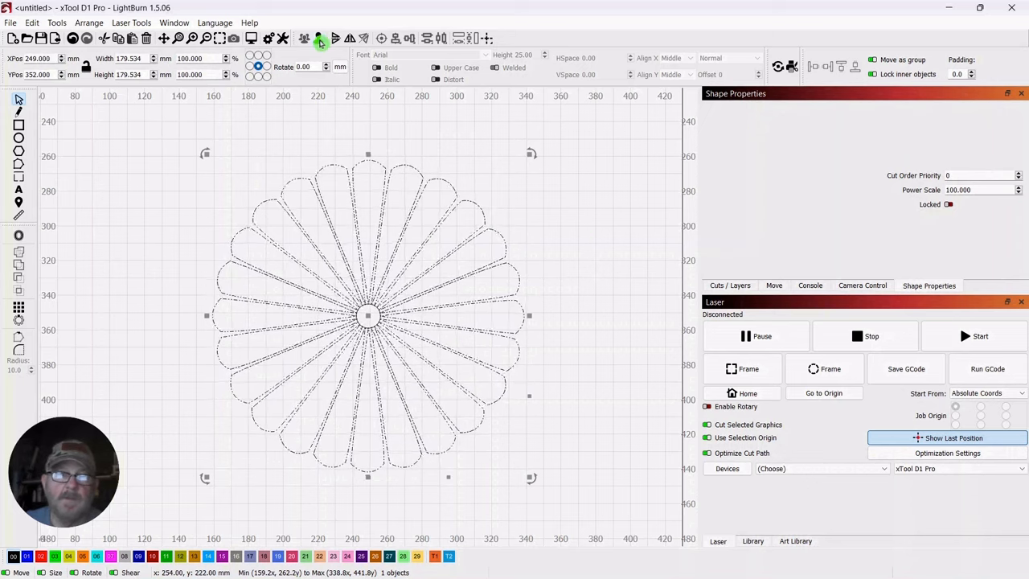
{"action": "left_click", "coordinate": [530, 219]}
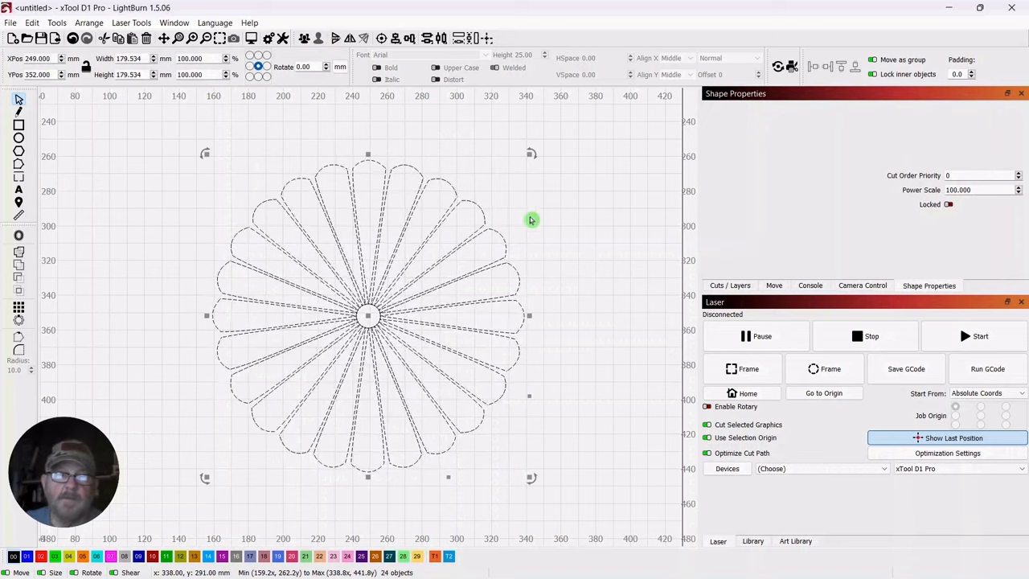
{"action": "left_click", "coordinate": [367, 169]}
{"action": "left_click", "coordinate": [378, 148]}
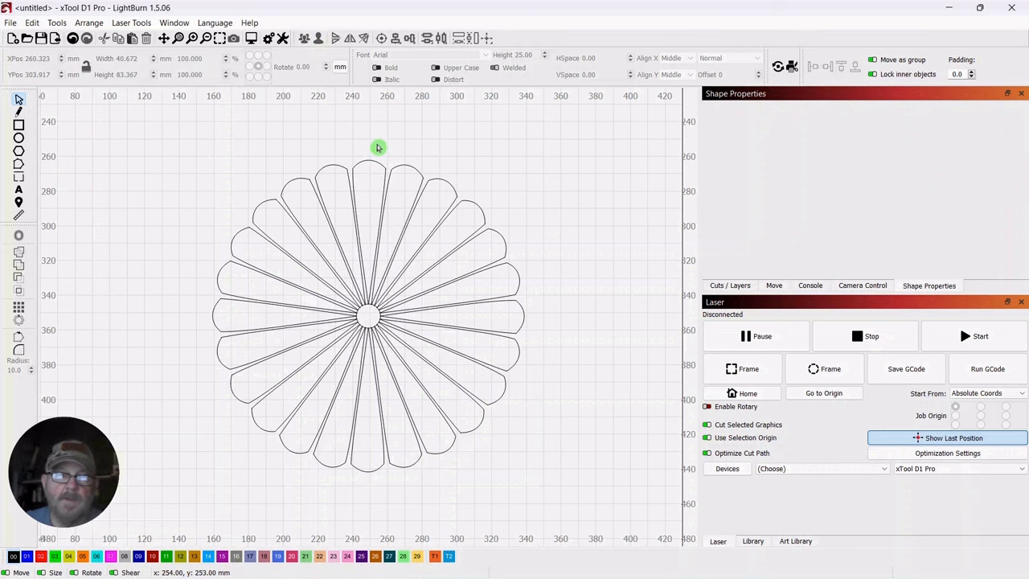
Duplicate the top petal and move the spare to X 402, Y 279 mm, outside the flower
{"action": "left_click", "coordinate": [376, 200]}
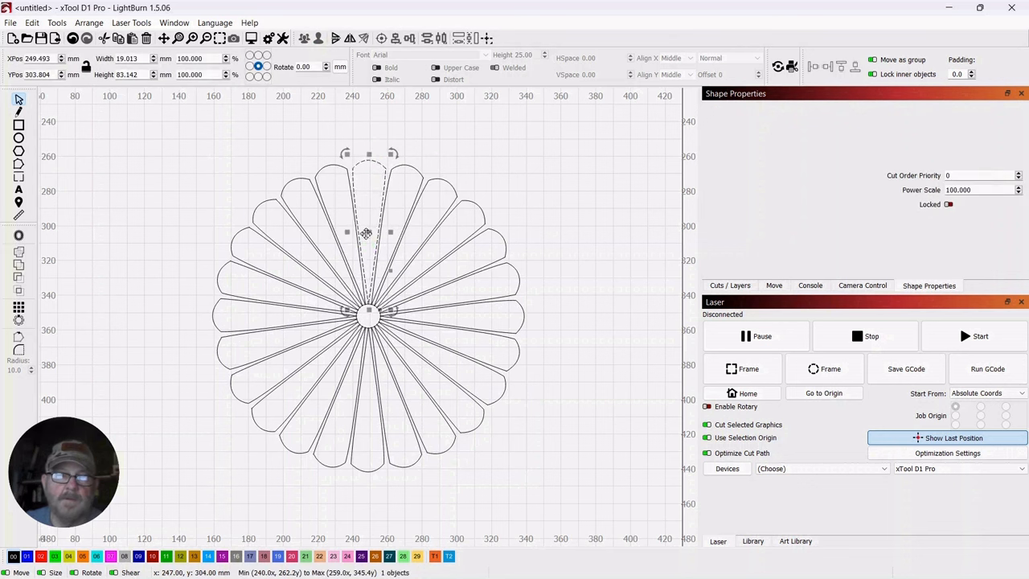
{"action": "right_click", "coordinate": [366, 233]}
{"action": "left_click", "coordinate": [394, 298]}
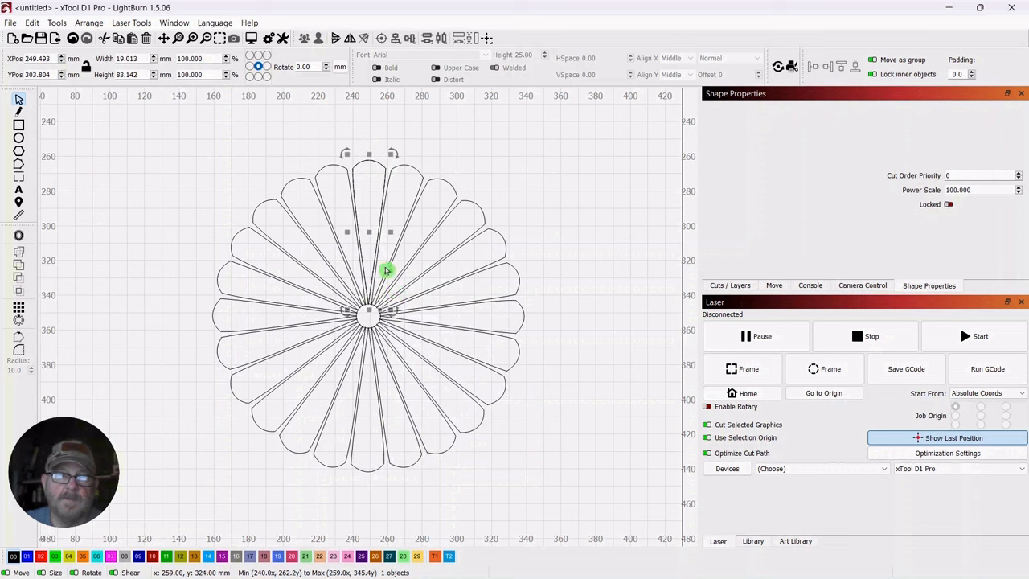
{"action": "left_click_drag", "start_coordinate": [368, 233], "coordinate": [636, 193]}
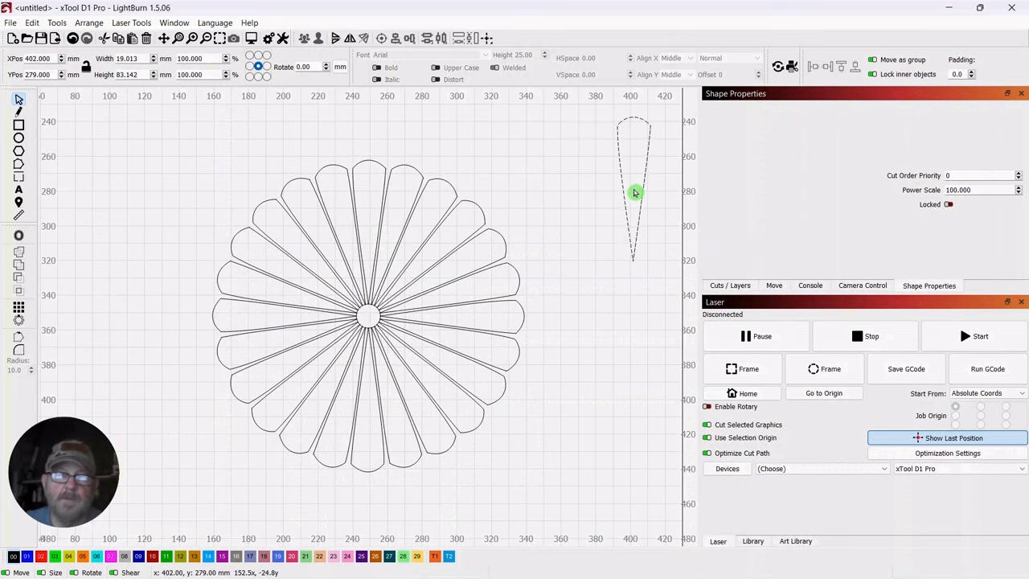
{"action": "left_click", "coordinate": [592, 323]}
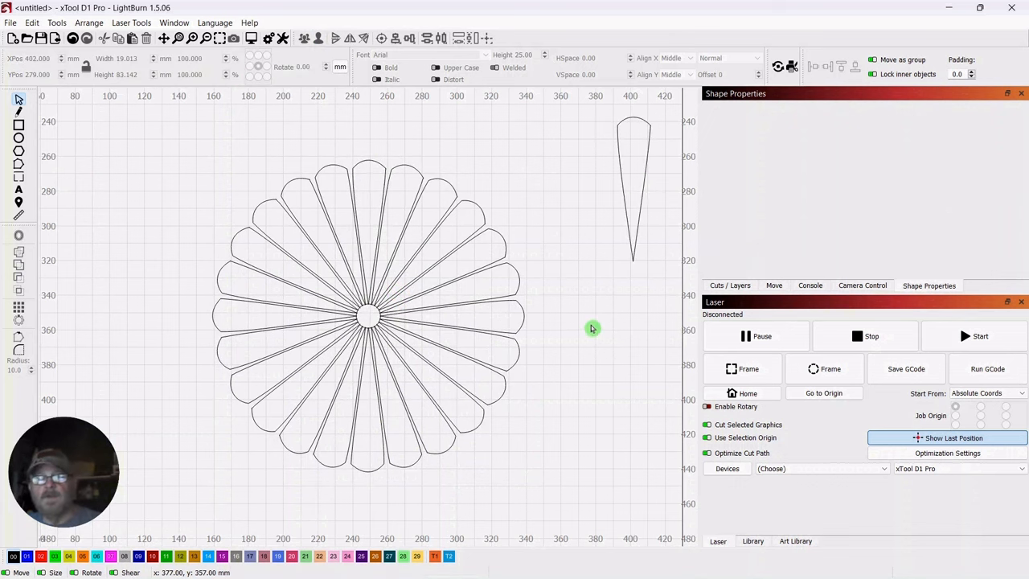
Group all the flower's petals together with the central circle, leaving out the spare petal
{"action": "scroll", "coordinate": [592, 328], "scroll_direction": "down", "scroll_amount": 3}
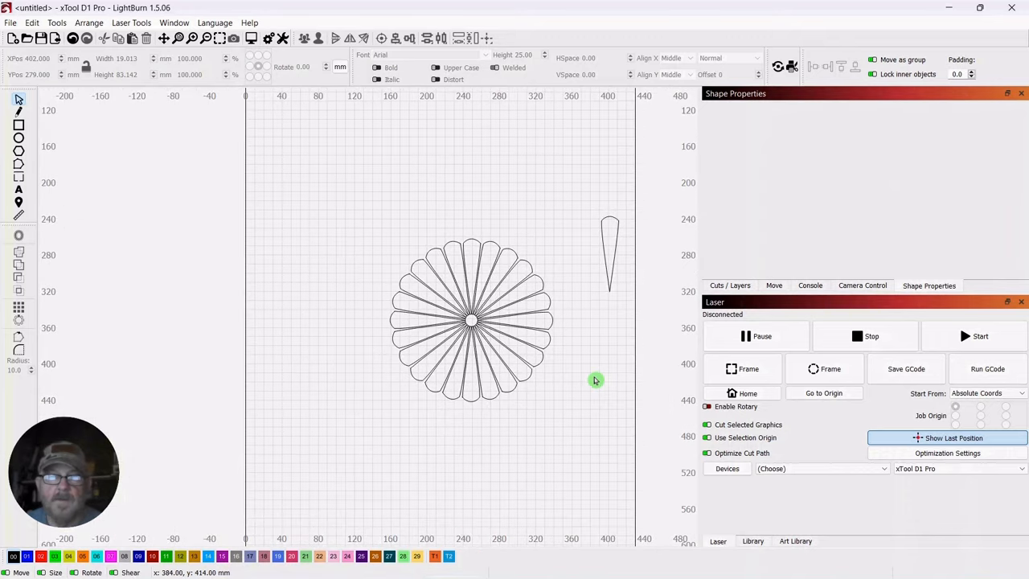
{"action": "left_click_drag", "start_coordinate": [595, 380], "coordinate": [530, 345]}
{"action": "scroll", "coordinate": [538, 347], "scroll_direction": "up", "scroll_amount": 3}
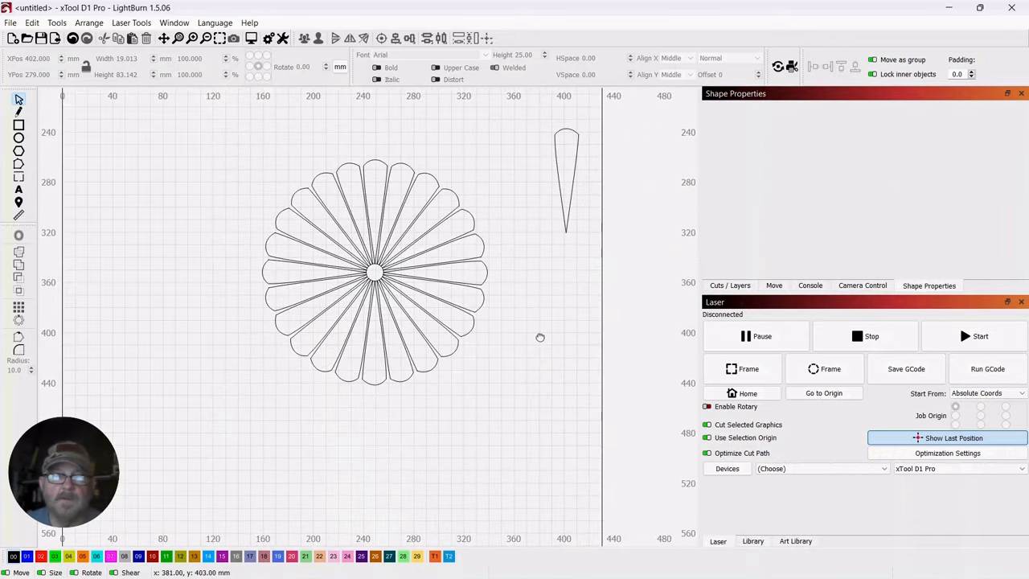
{"action": "left_click_drag", "start_coordinate": [541, 338], "coordinate": [553, 355]}
{"action": "left_click_drag", "start_coordinate": [497, 150], "coordinate": [274, 414]}
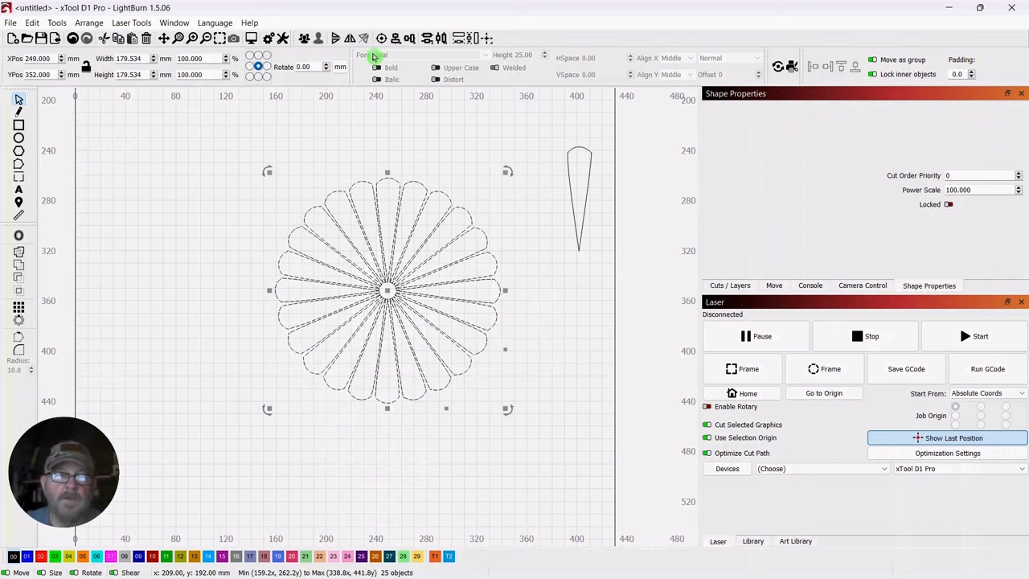
{"action": "left_click", "coordinate": [305, 39]}
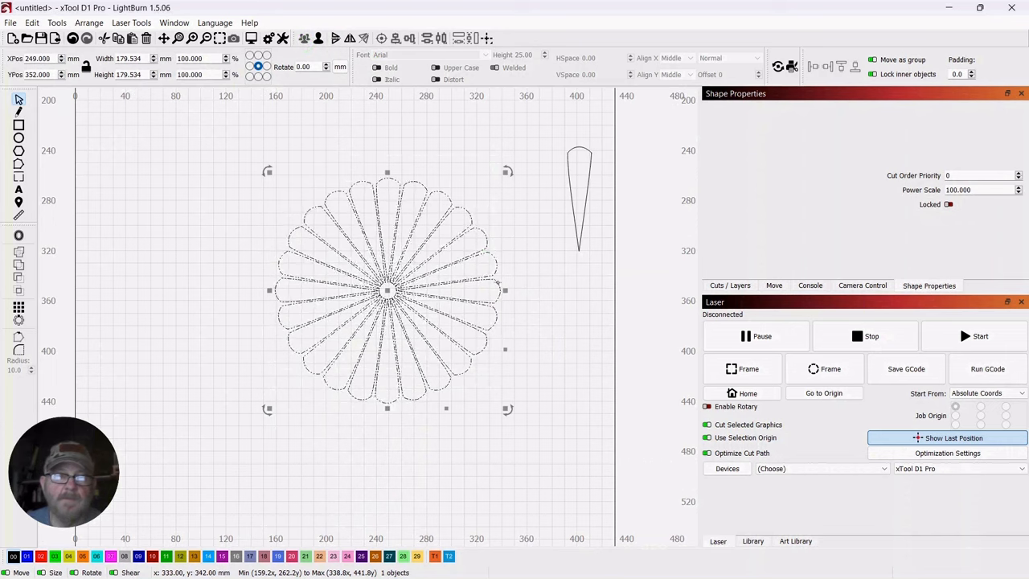
{"action": "left_click", "coordinate": [547, 352]}
Scale the grouped flower down proportionally to about 120 mm wide and high
{"action": "scroll", "coordinate": [490, 173], "scroll_direction": "down", "scroll_amount": 2}
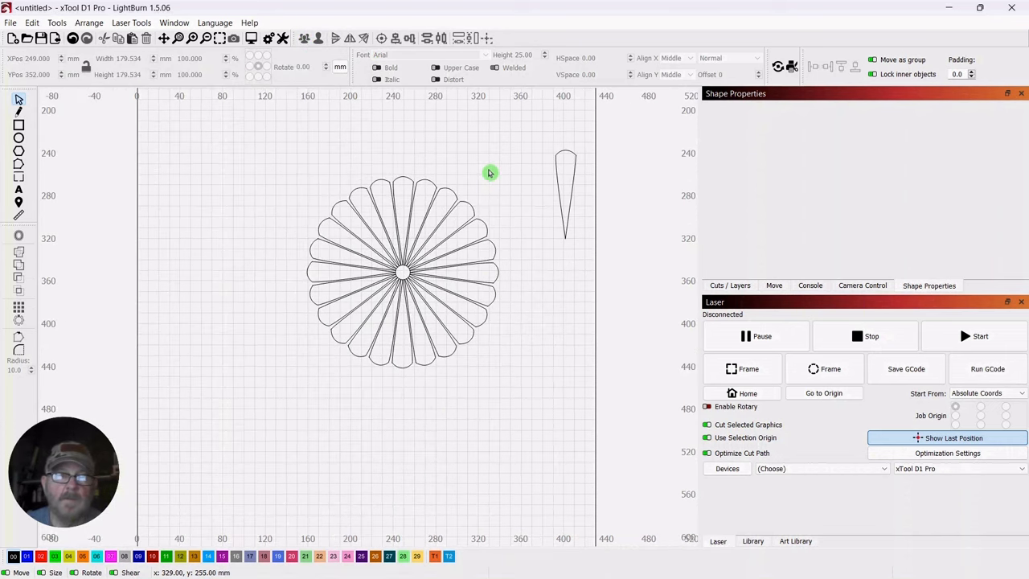
{"action": "left_click", "coordinate": [420, 195]}
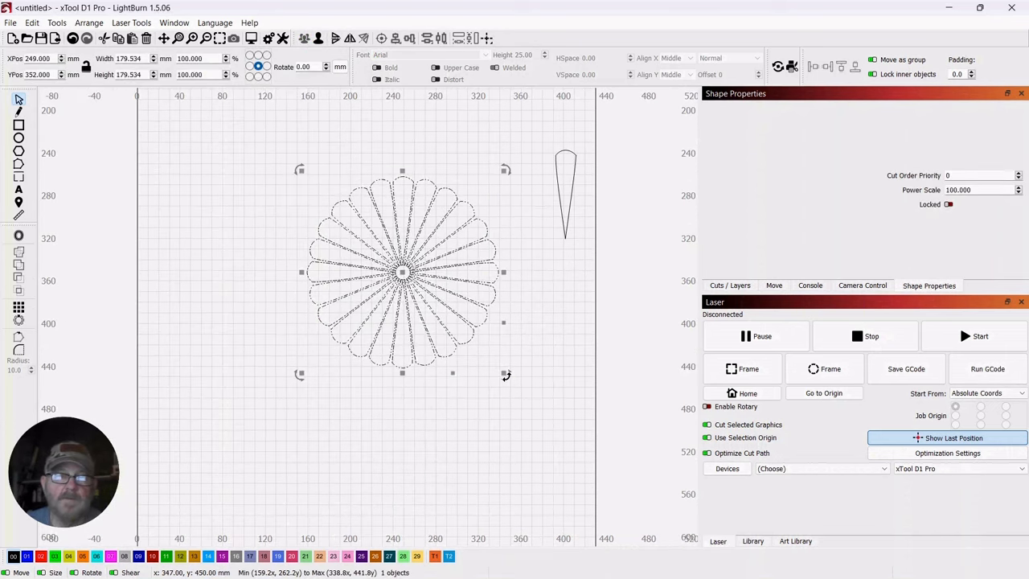
{"action": "left_click_drag", "start_coordinate": [504, 374], "coordinate": [438, 287]}
{"action": "left_click_drag", "start_coordinate": [474, 177], "coordinate": [490, 205]}
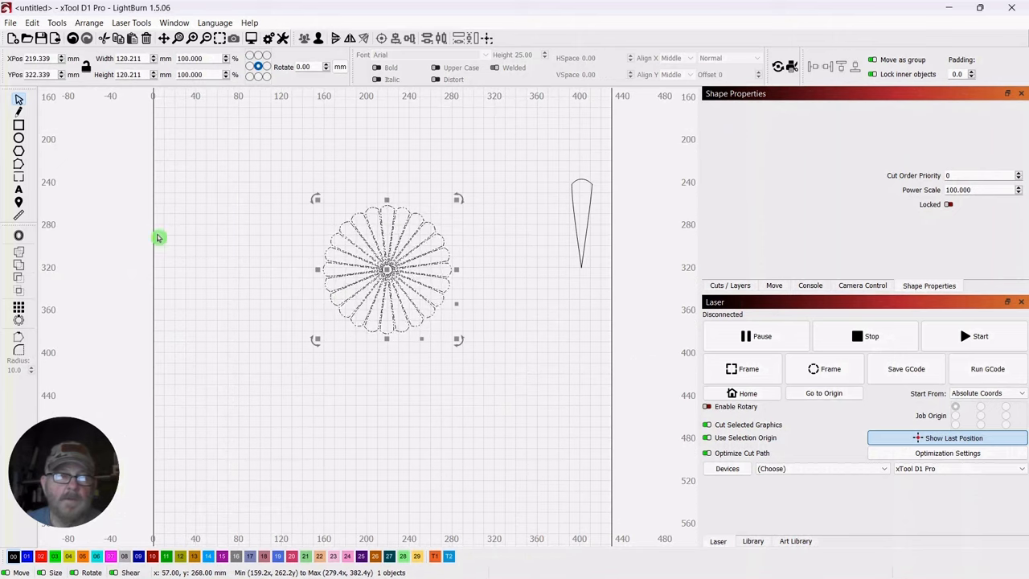
Offset the flower outward by 2 mm with round corners, outer shapes only, to add a scalloped border
{"action": "left_click", "coordinate": [19, 238]}
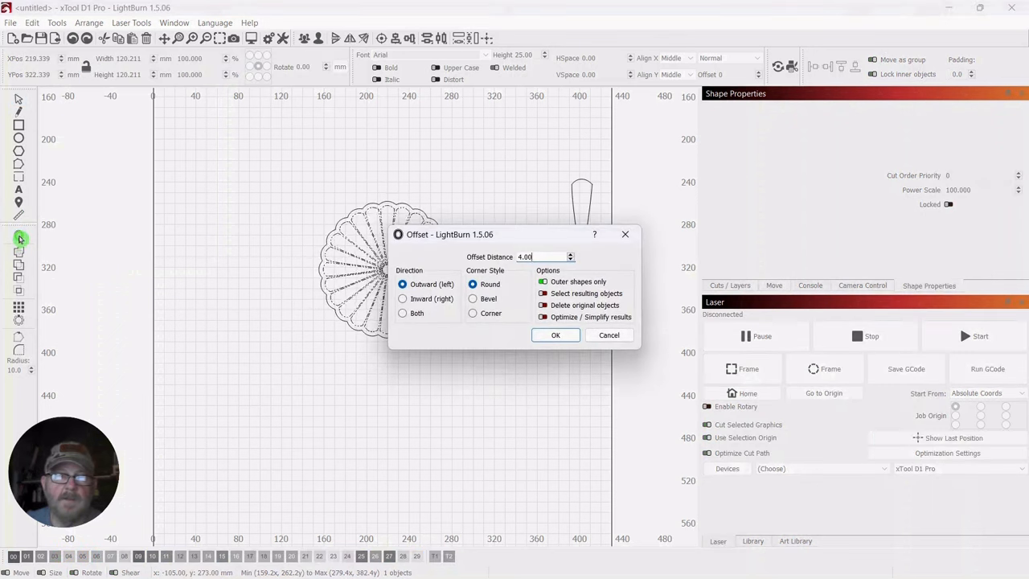
{"action": "left_click_drag", "start_coordinate": [515, 236], "coordinate": [650, 290]}
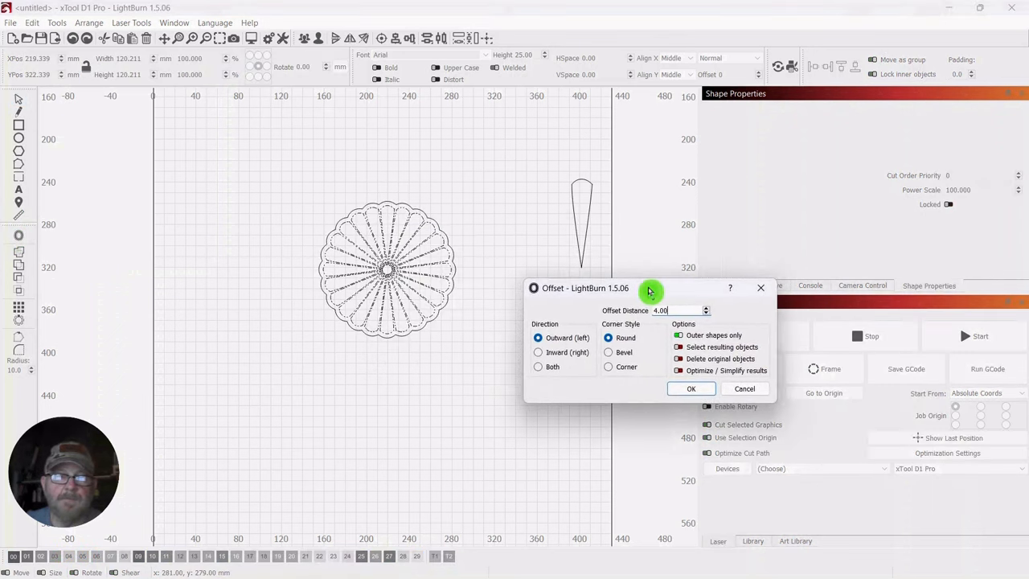
{"action": "left_click", "coordinate": [707, 314]}
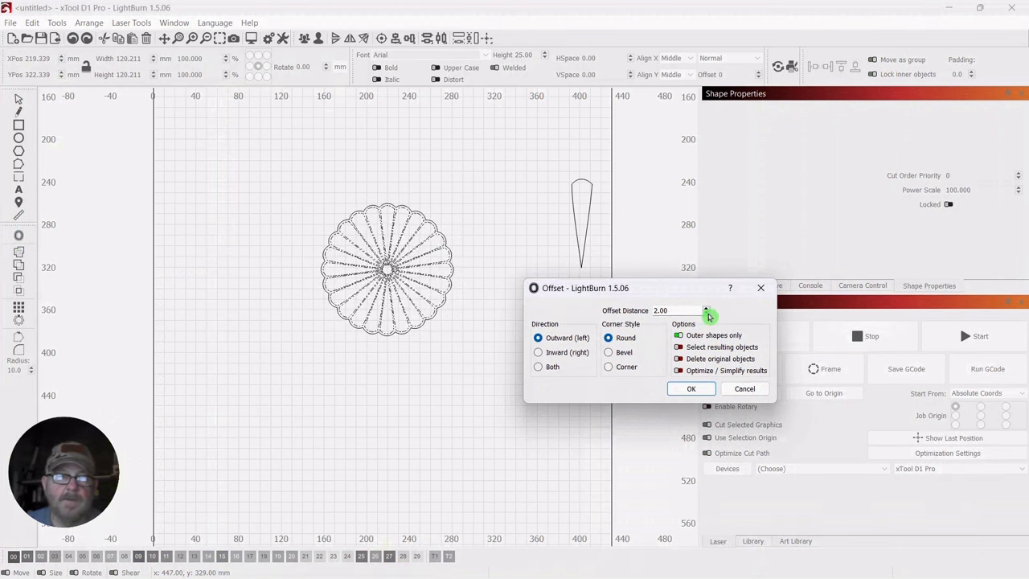
{"action": "left_click_drag", "start_coordinate": [680, 290], "coordinate": [672, 235]}
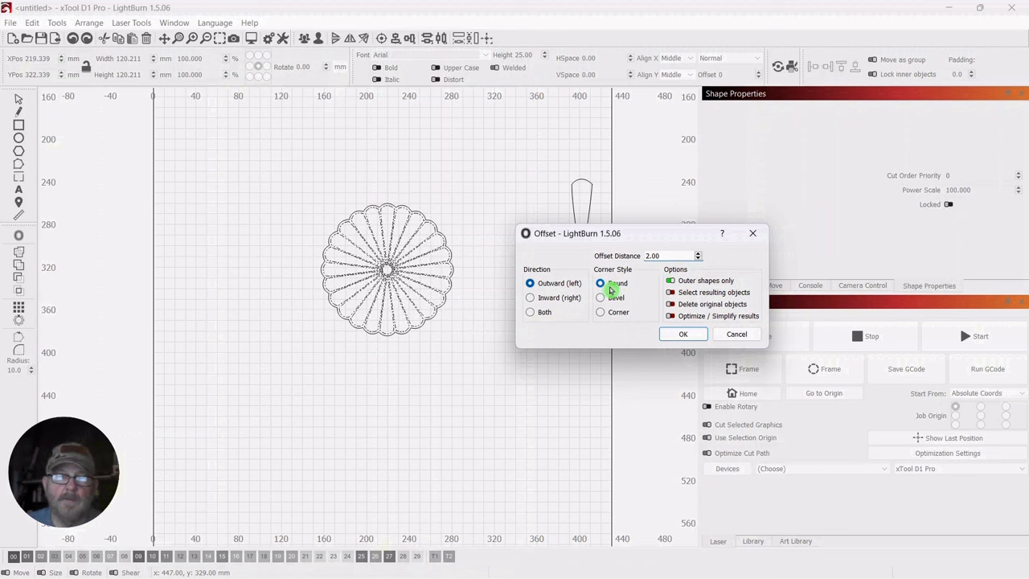
{"action": "left_click", "coordinate": [677, 335]}
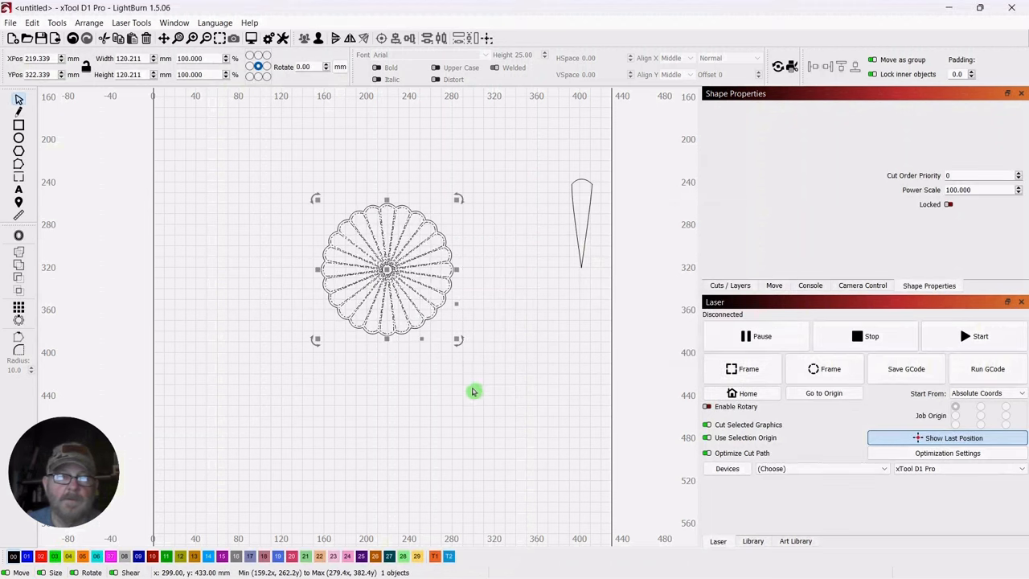
Select the flower together with its offset outline and assign both to layer 01 (blue)
{"action": "mouse_move", "coordinate": [387, 270]}
{"action": "left_mouse_down"}
{"action": "mouse_move", "coordinate": [539, 362]}
{"action": "mouse_move", "coordinate": [449, 297]}
{"action": "mouse_move", "coordinate": [386, 273]}
{"action": "left_mouse_up"}
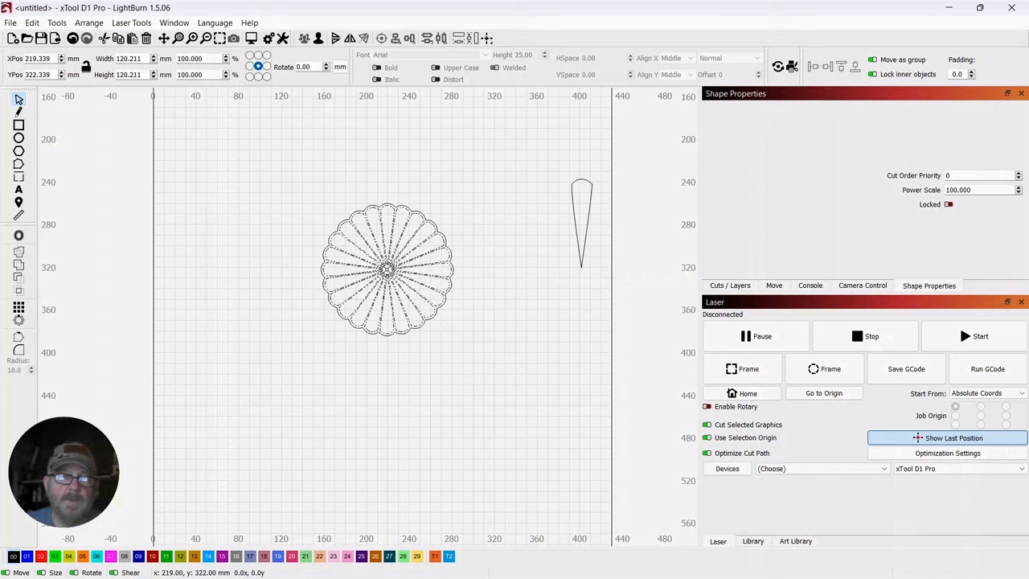
{"action": "left_click_drag", "start_coordinate": [387, 269], "coordinate": [387, 270]}
{"action": "scroll", "coordinate": [538, 392], "scroll_direction": "down", "scroll_amount": 3}
{"action": "scroll", "coordinate": [531, 397], "scroll_direction": "up", "scroll_amount": 5}
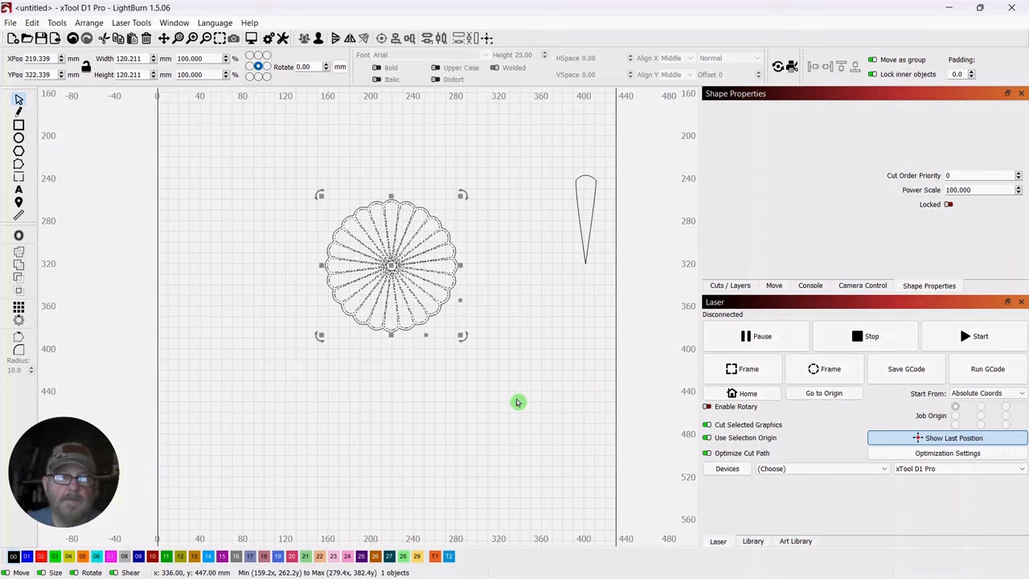
{"action": "left_click_drag", "start_coordinate": [505, 327], "coordinate": [569, 437]}
{"action": "left_click", "coordinate": [556, 367]}
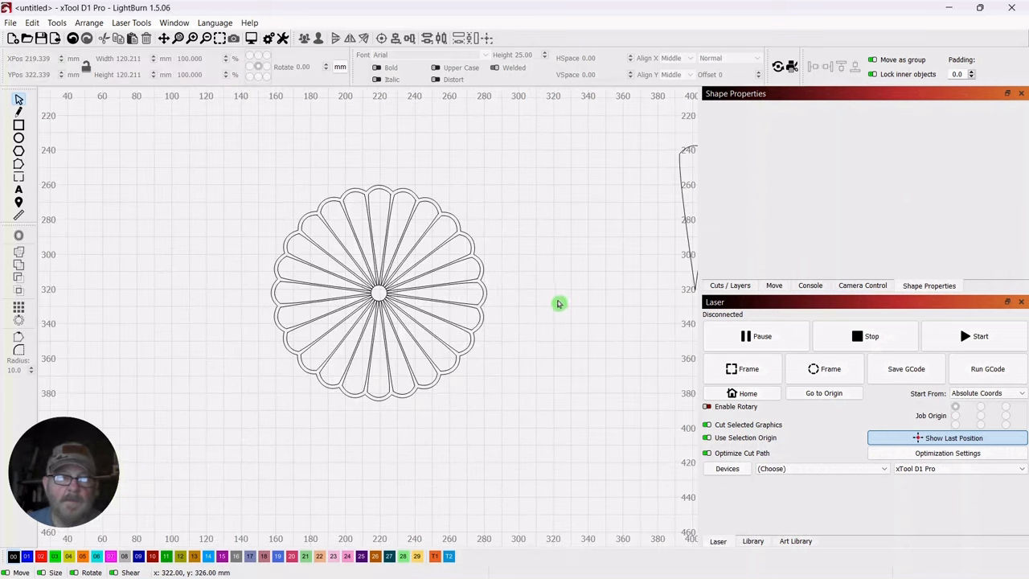
{"action": "left_click_drag", "start_coordinate": [455, 252], "coordinate": [452, 255]}
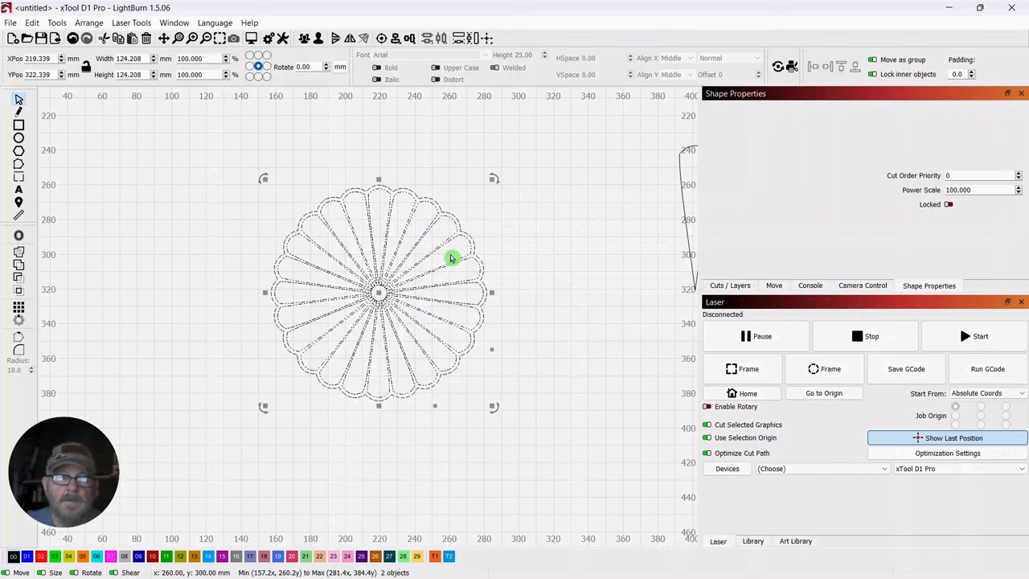
{"action": "left_click", "coordinate": [26, 557]}
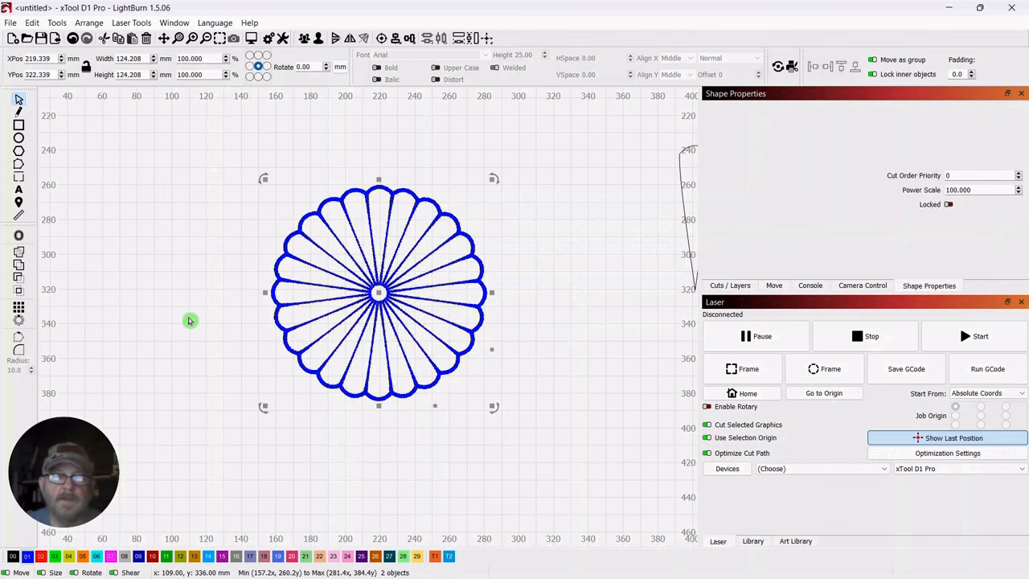
{"action": "left_click", "coordinate": [582, 176]}
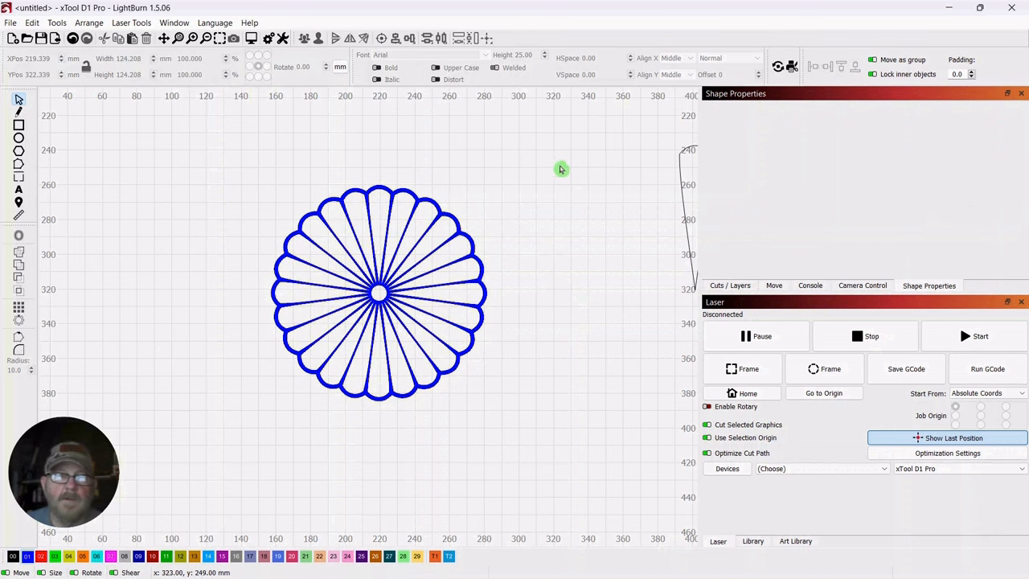
Select the flower together with its offset border and preview the laser output
{"action": "left_click_drag", "start_coordinate": [474, 158], "coordinate": [361, 257]}
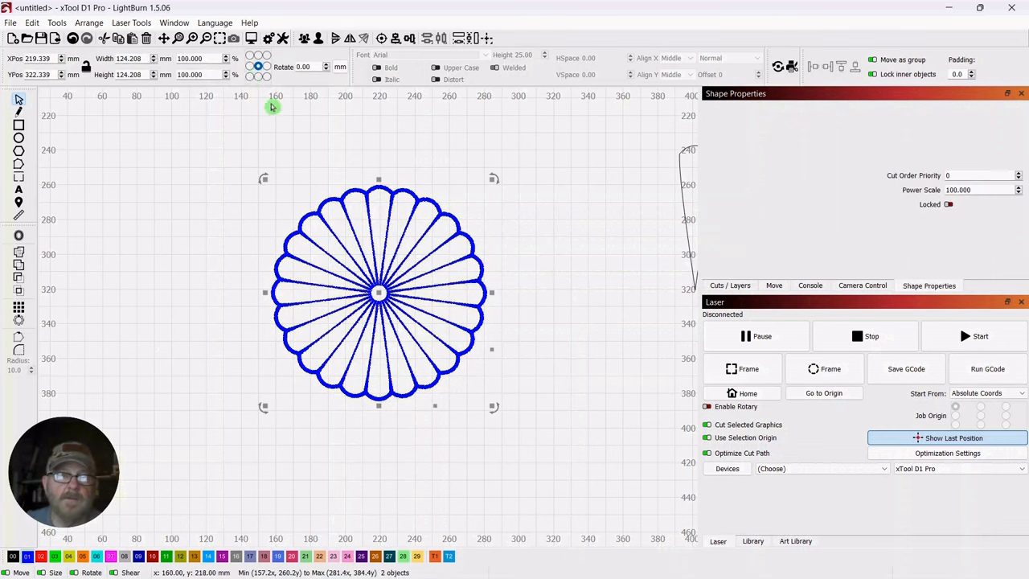
{"action": "left_click", "coordinate": [252, 41]}
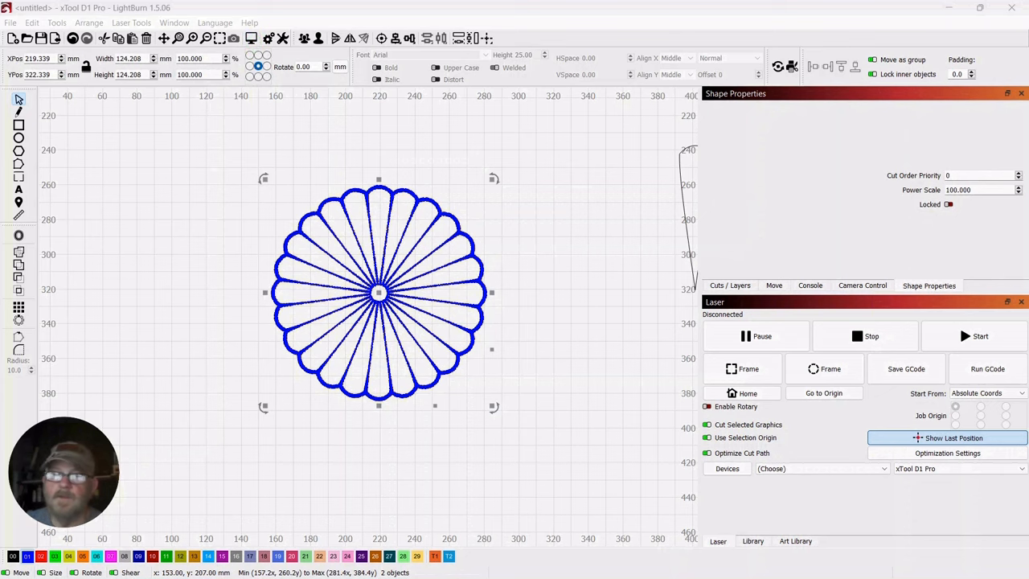
{"action": "left_click_drag", "start_coordinate": [1028, 99], "coordinate": [624, 70]}
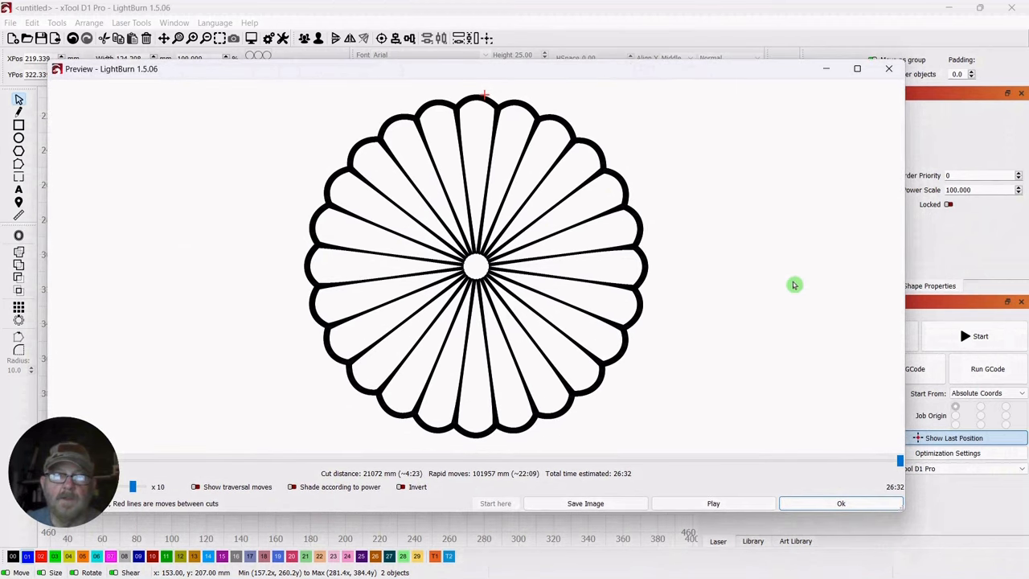
{"action": "left_click", "coordinate": [836, 506]}
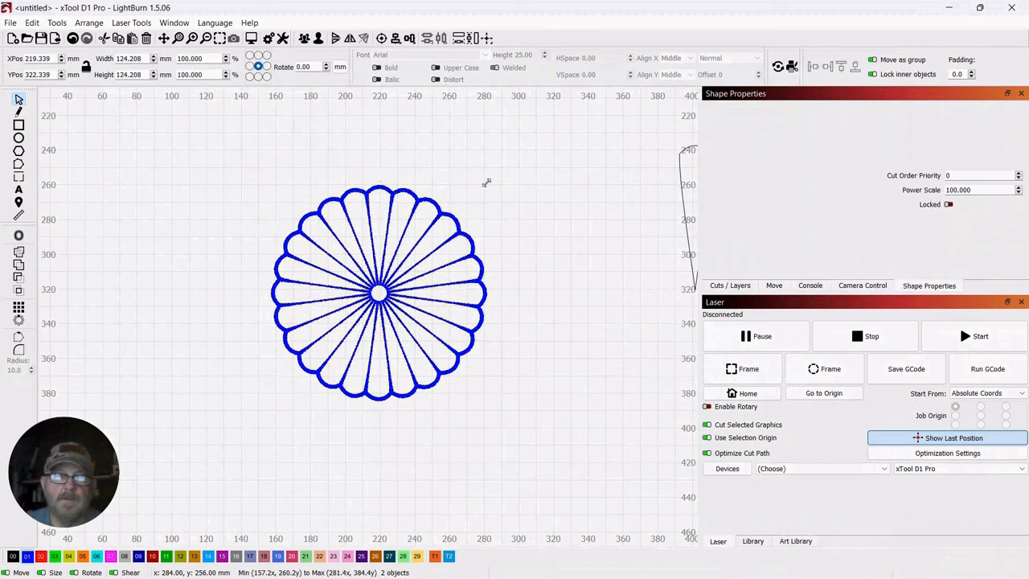
Scale the flower and its border down proportionally to about 78 mm and move them to about X 227, Y 294 mm
{"action": "left_click_drag", "start_coordinate": [485, 180], "coordinate": [406, 265]}
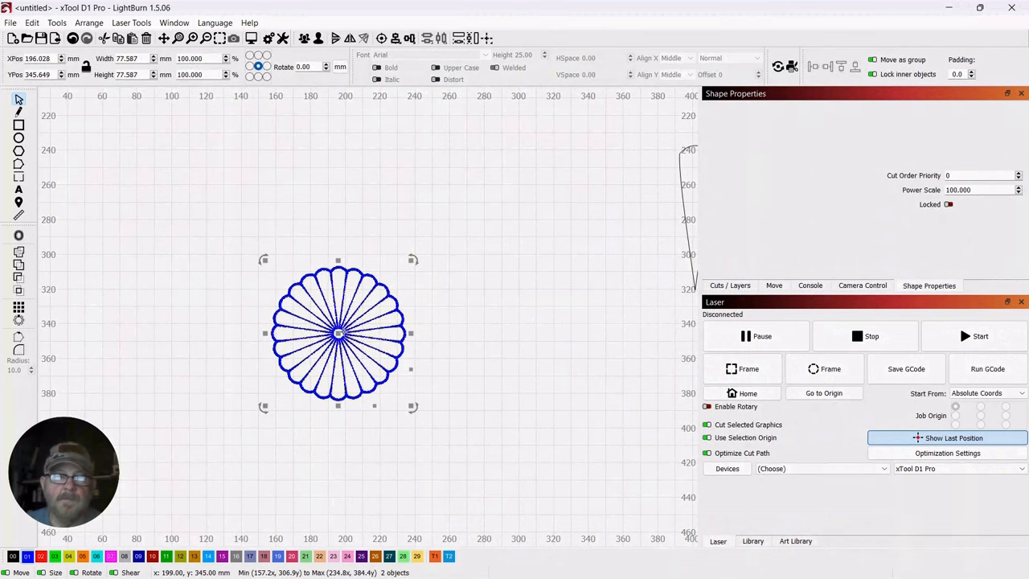
{"action": "left_click_drag", "start_coordinate": [340, 337], "coordinate": [394, 248]}
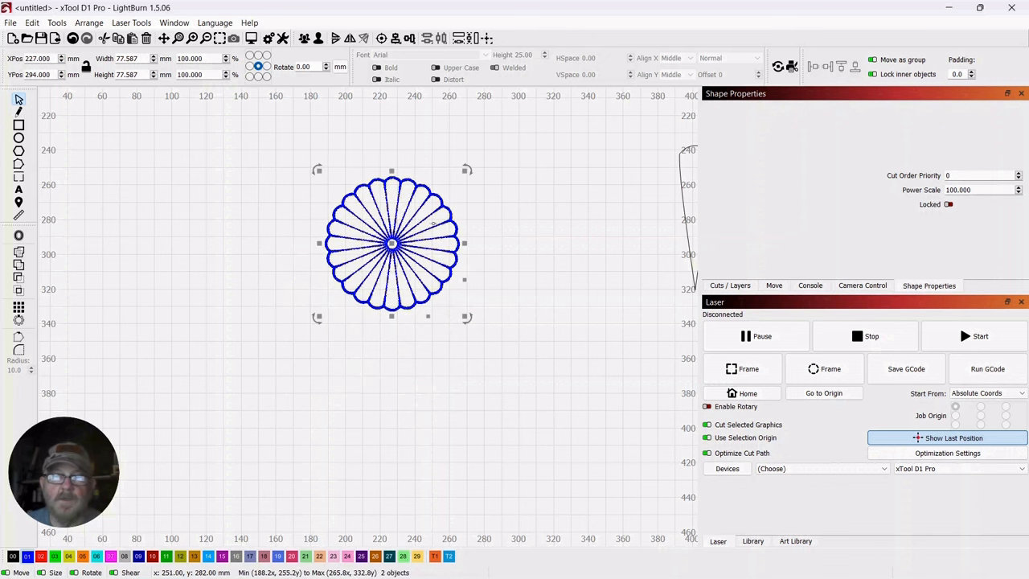
{"action": "left_click", "coordinate": [575, 259]}
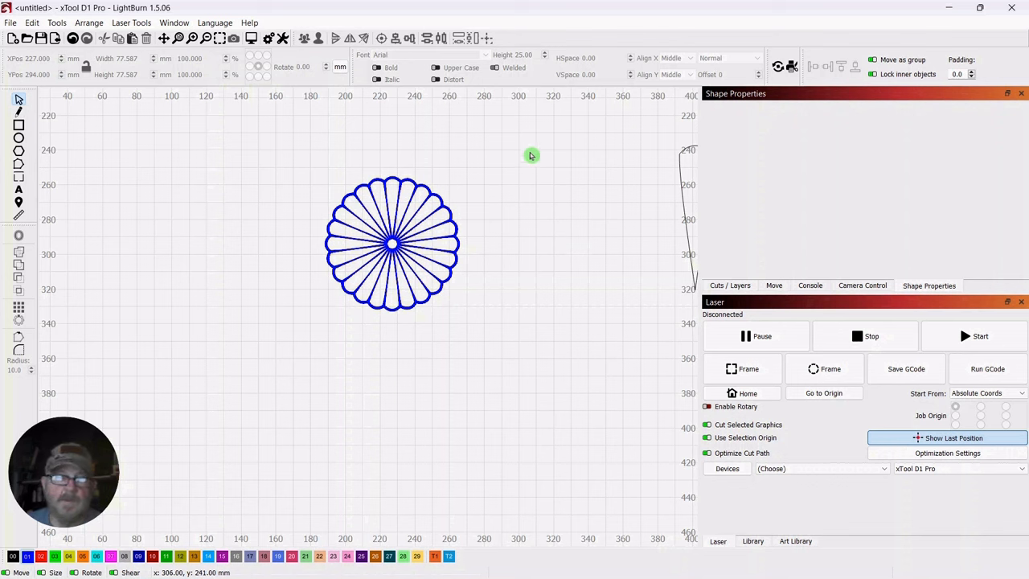
Group the flower with its offset border into one object
{"action": "left_click_drag", "start_coordinate": [495, 140], "coordinate": [322, 256]}
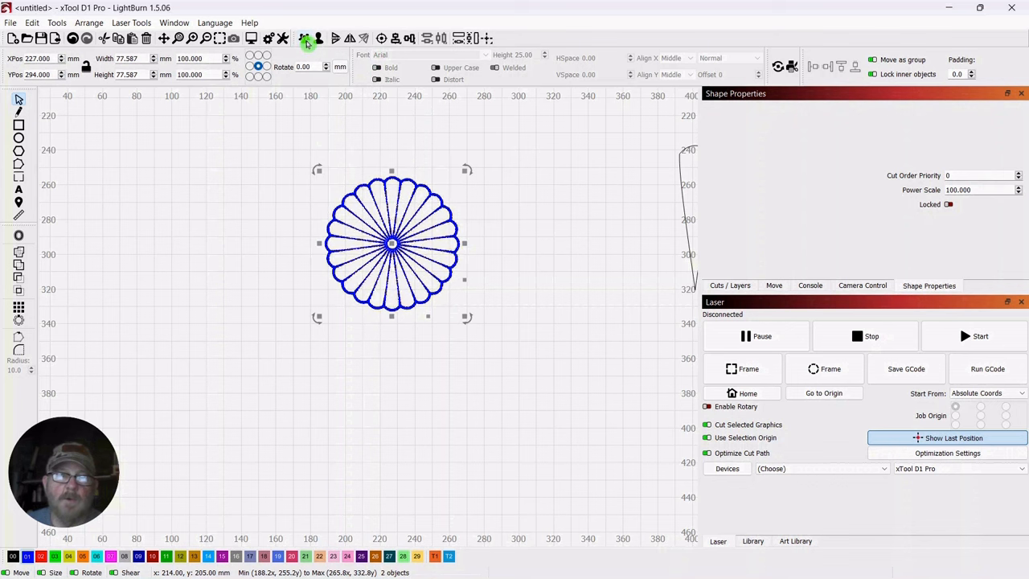
{"action": "left_click", "coordinate": [501, 209]}
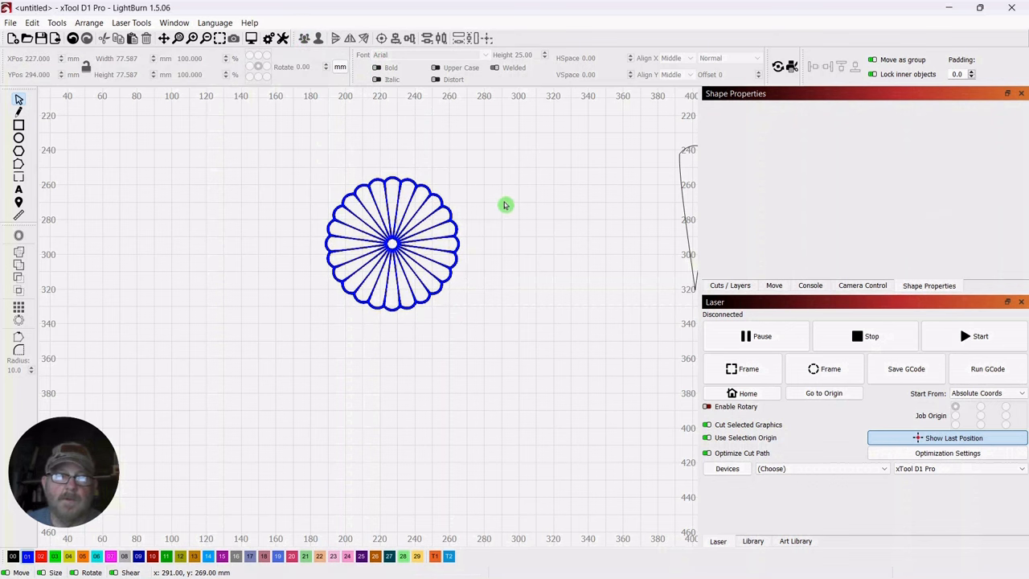
{"action": "scroll", "coordinate": [505, 206], "scroll_direction": "up", "scroll_amount": 2}
{"action": "scroll", "coordinate": [505, 205], "scroll_direction": "up", "scroll_amount": 1}
{"action": "left_click", "coordinate": [282, 266]}
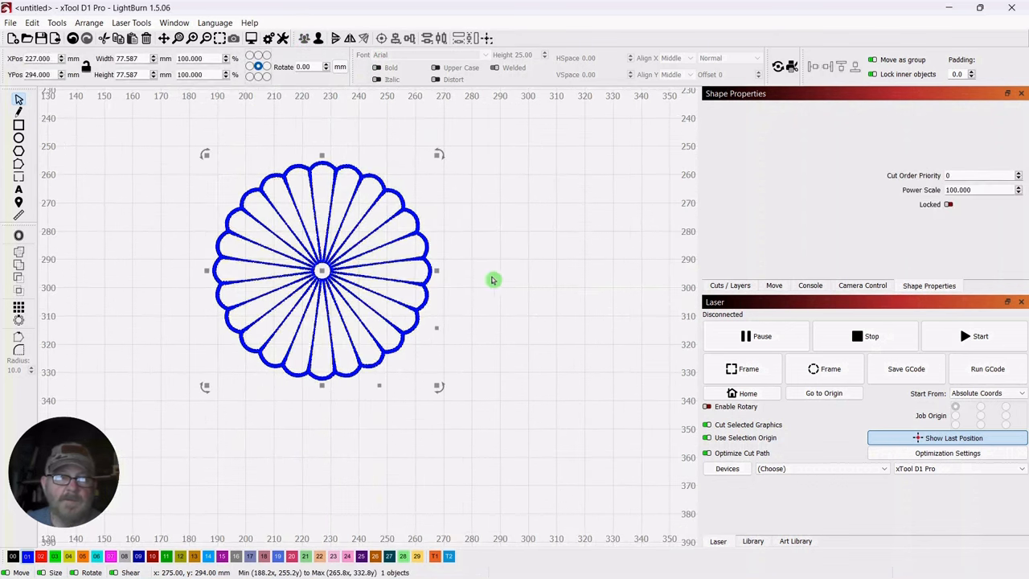
{"action": "left_click", "coordinate": [538, 291]}
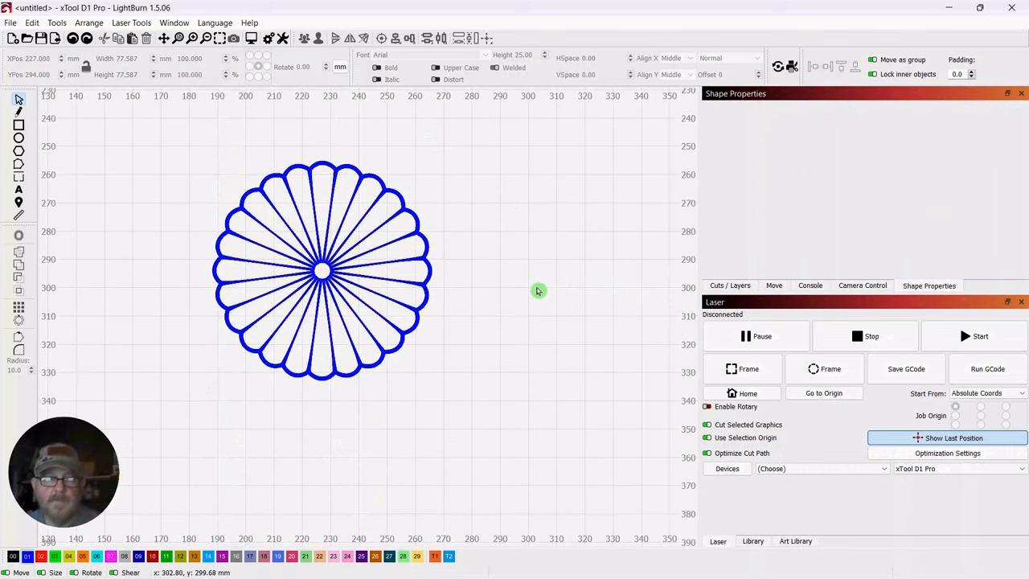
Undo the grouping, move, scaling and layer 01 assignment of the flower and its border
{"action": "key", "text": "ctrl+a"}
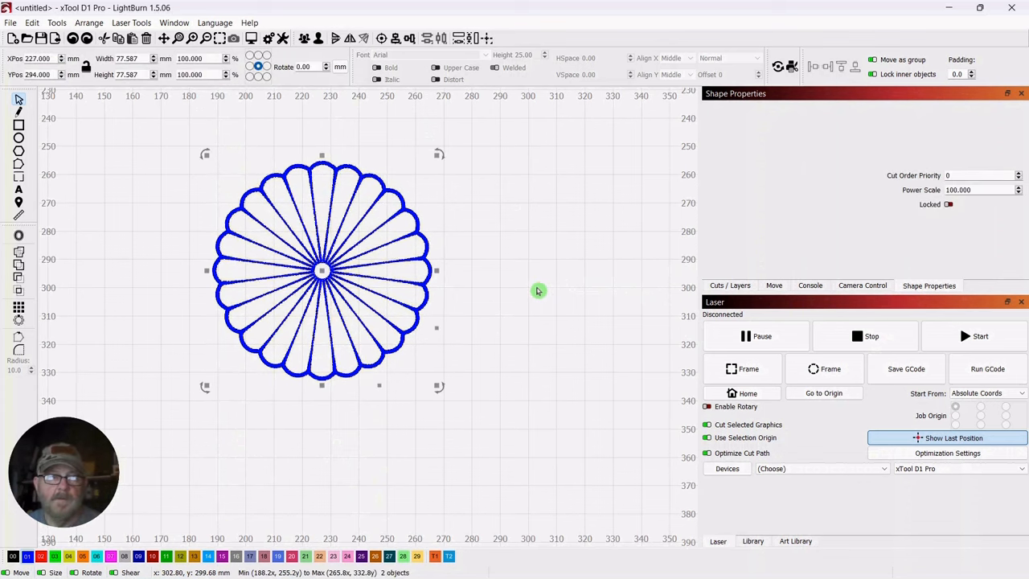
{"action": "left_click", "coordinate": [538, 290]}
{"action": "key", "text": "ctrl+z"}
{"action": "key", "text": "ctrl+z"}
{"action": "key", "text": "ctrl+z"}
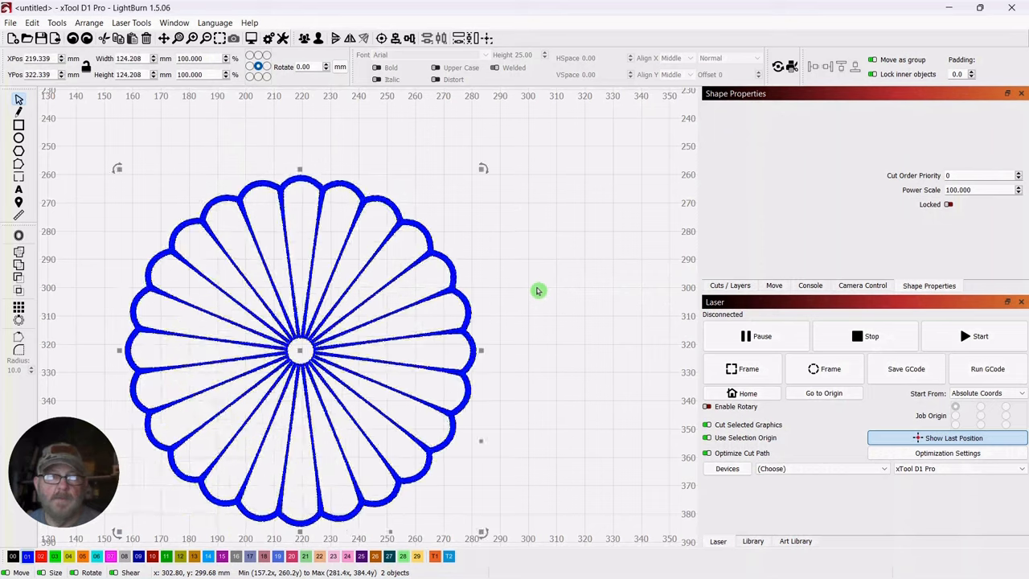
{"action": "key", "text": "ctrl+z"}
{"action": "key", "text": "ctrl+z"}
{"action": "key", "text": "ctrl+z"}
{"action": "key", "text": "ctrl+z"}
{"action": "key", "text": "ctrl+z"}
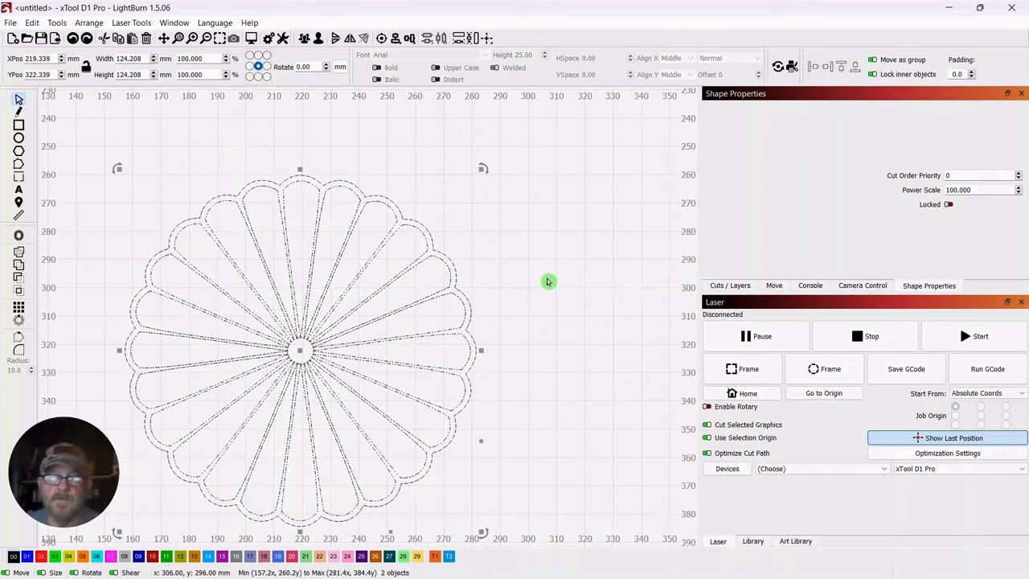
{"action": "scroll", "coordinate": [547, 282], "scroll_direction": "down", "scroll_amount": 1}
{"action": "left_click_drag", "start_coordinate": [548, 281], "coordinate": [599, 220]}
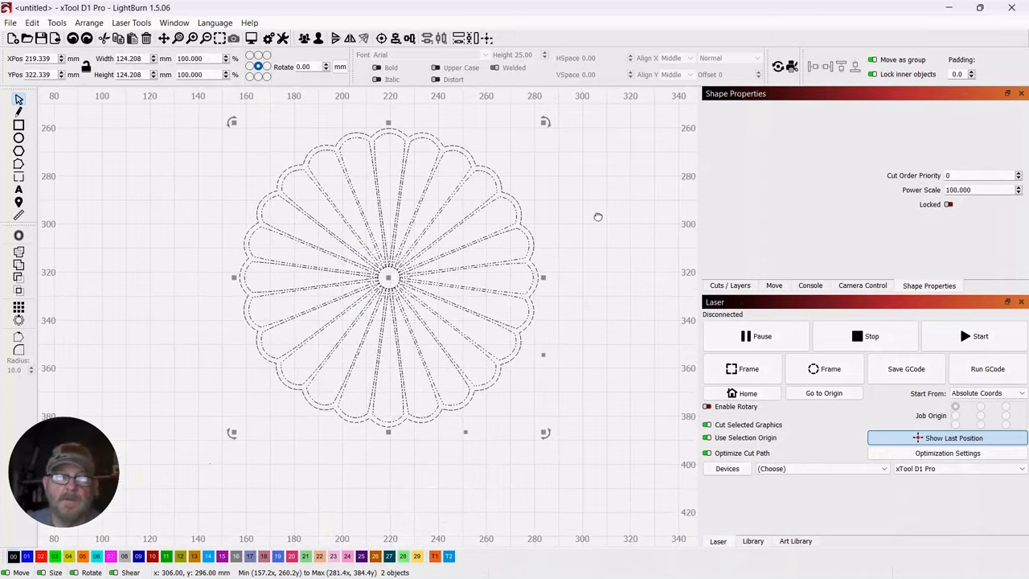
{"action": "left_click", "coordinate": [611, 220]}
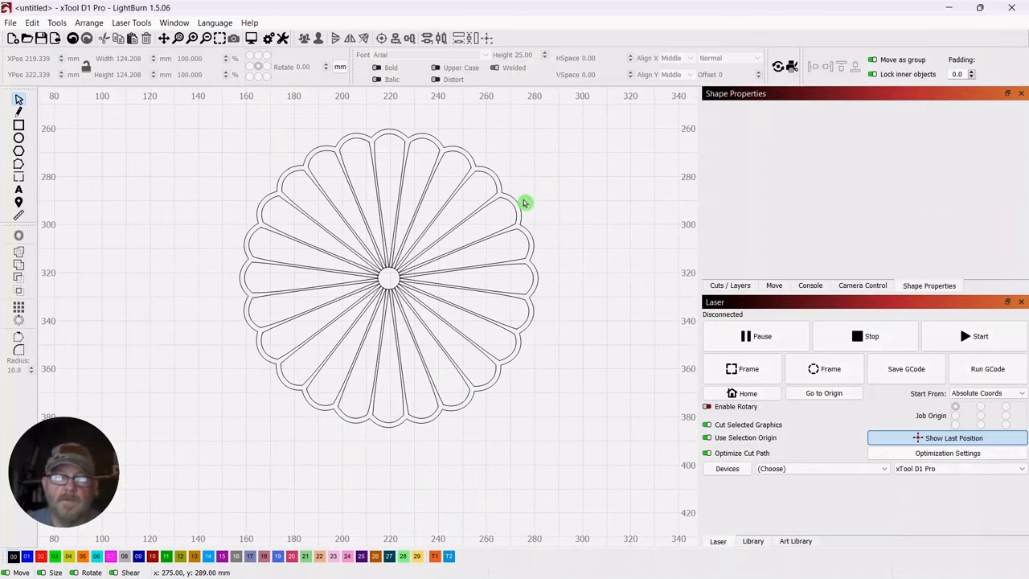
Select the flower together with its offset border and assign both to layer 01 (blue) again
{"action": "scroll", "coordinate": [534, 205], "scroll_direction": "up", "scroll_amount": 3}
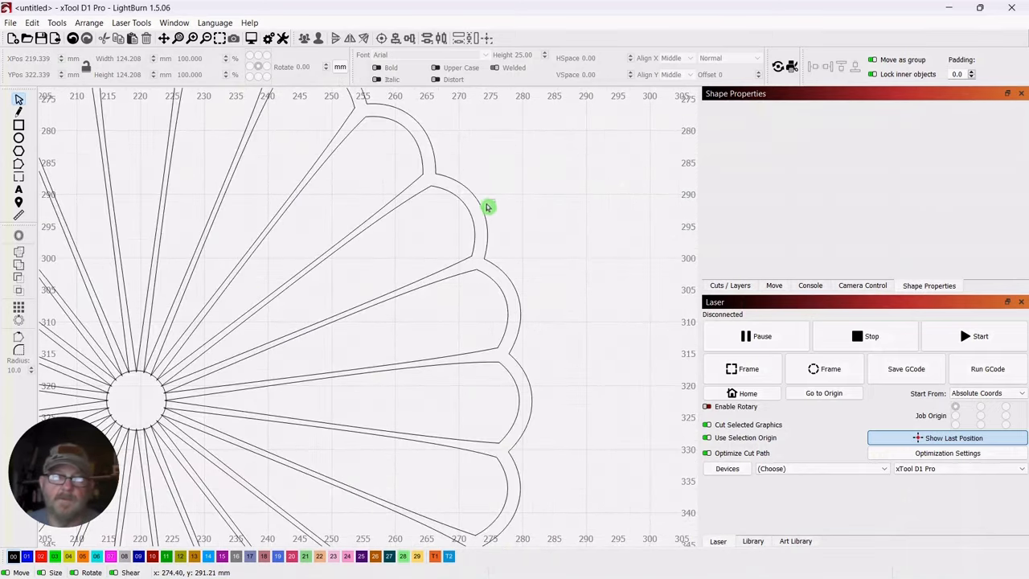
{"action": "left_click", "coordinate": [478, 212]}
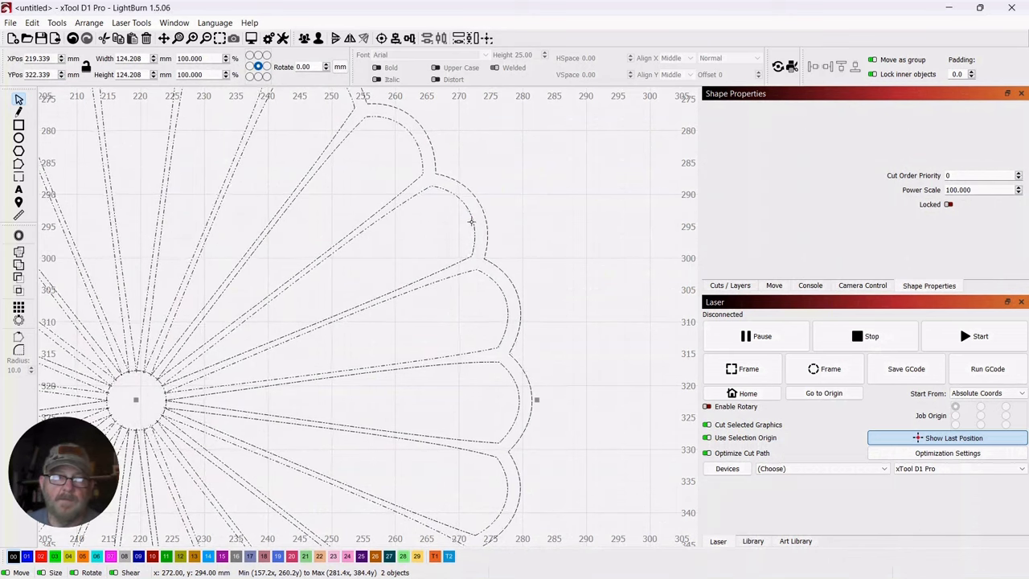
{"action": "scroll", "coordinate": [592, 182], "scroll_direction": "down", "scroll_amount": 4}
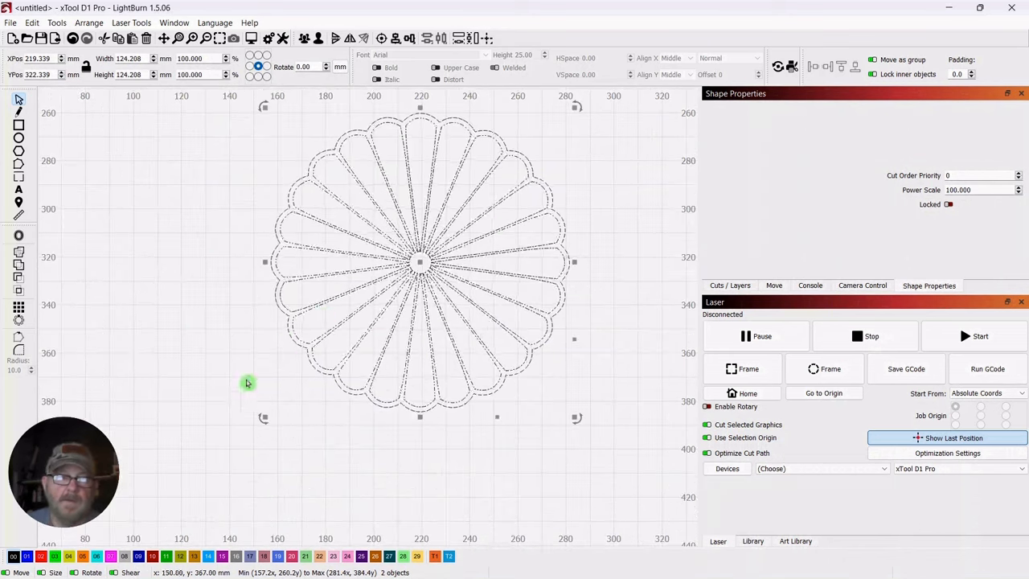
{"action": "left_click", "coordinate": [28, 556]}
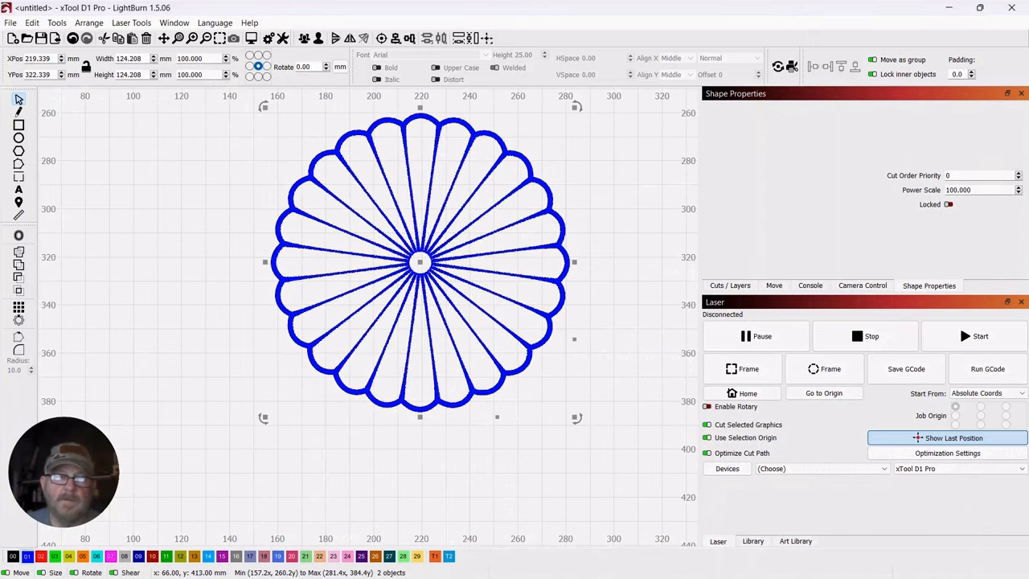
Preview the laser output of the blue flower and its border, then reselect both
{"action": "left_click", "coordinate": [251, 38]}
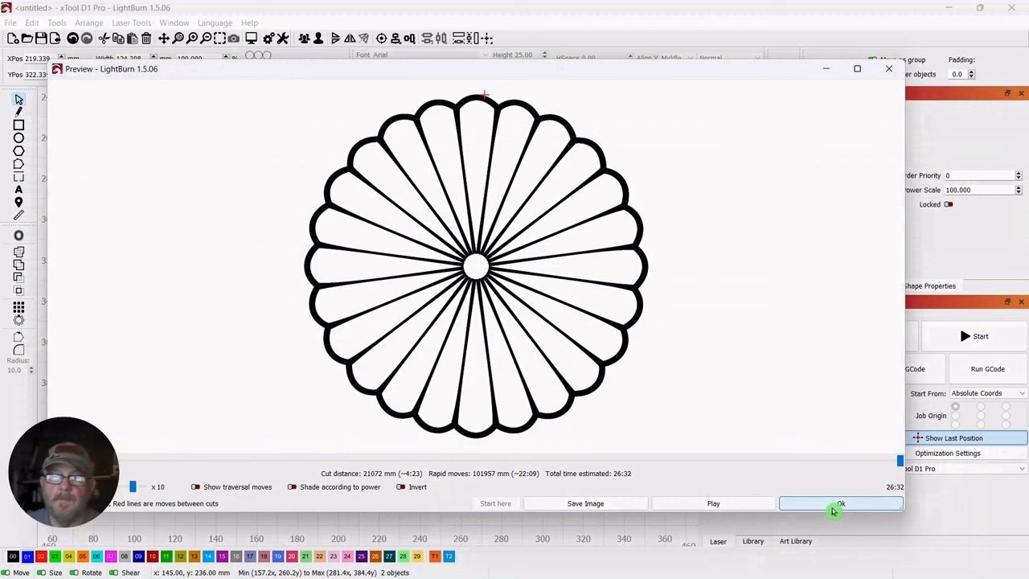
{"action": "left_click", "coordinate": [833, 508]}
{"action": "left_click", "coordinate": [571, 204]}
{"action": "left_click_drag", "start_coordinate": [571, 141], "coordinate": [317, 236]}
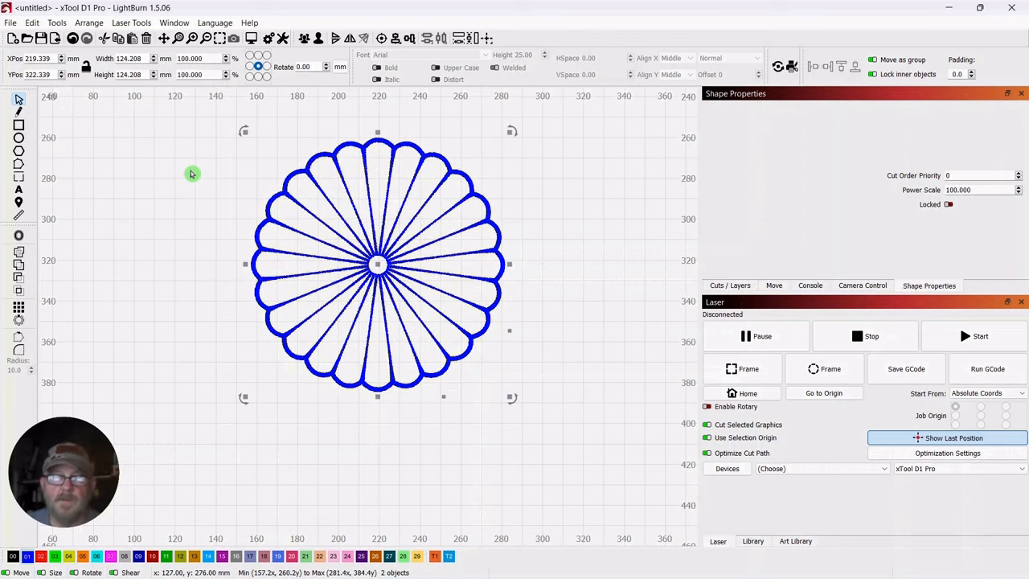
{"action": "scroll", "coordinate": [191, 174], "scroll_direction": "down", "scroll_amount": 3}
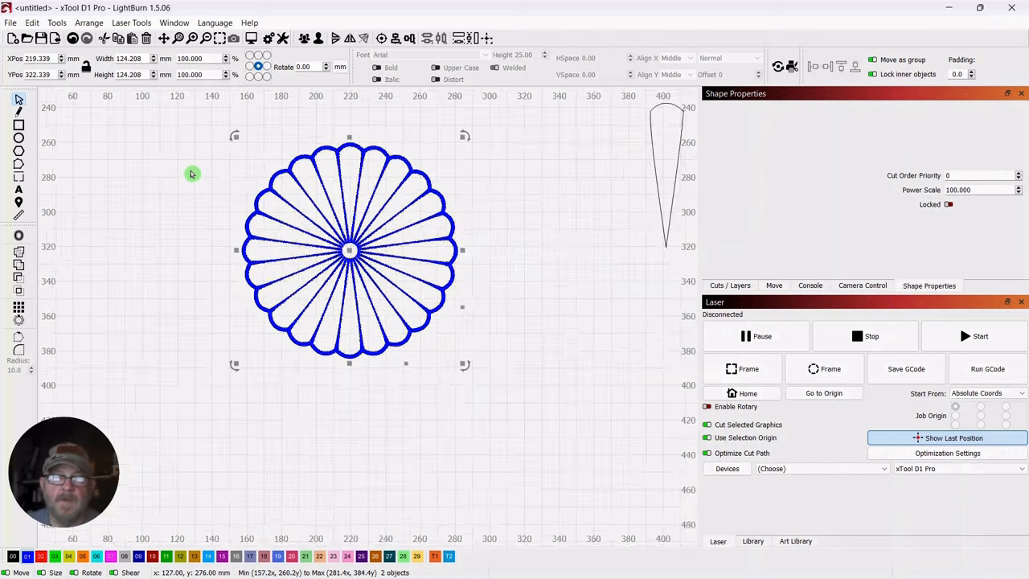
{"action": "left_click_drag", "start_coordinate": [193, 172], "coordinate": [254, 195]}
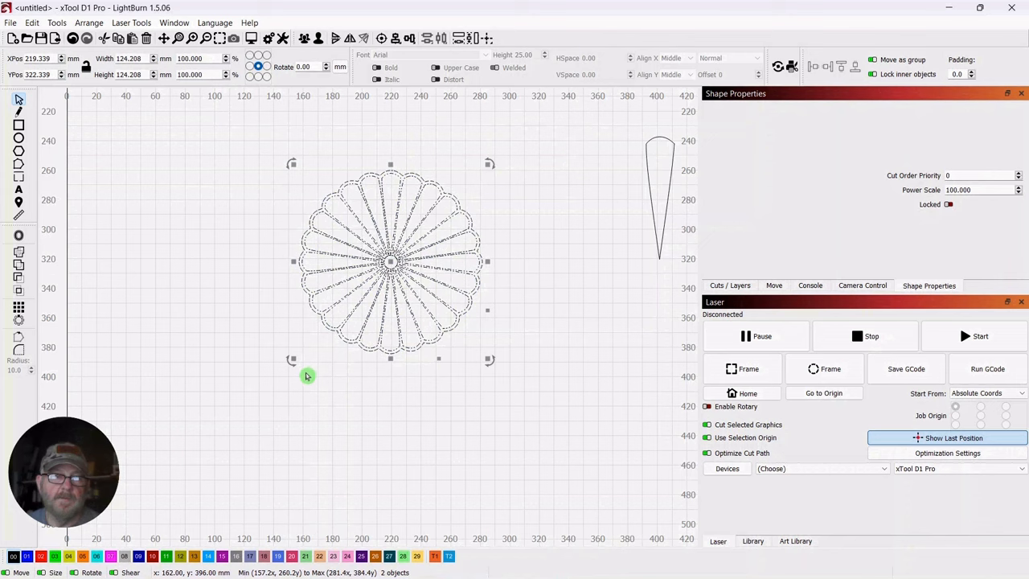
Scale the black flower and its border down proportionally to about 82 mm wide and high
{"action": "left_click", "coordinate": [308, 375]}
{"action": "scroll", "coordinate": [576, 308], "scroll_direction": "down", "scroll_amount": 2}
{"action": "scroll", "coordinate": [574, 306], "scroll_direction": "down", "scroll_amount": 1}
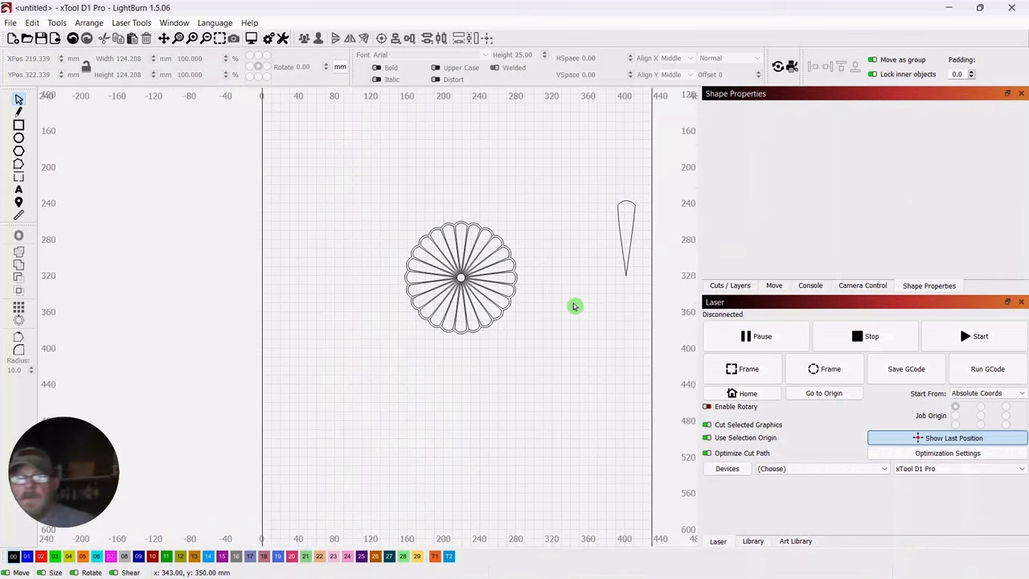
{"action": "left_click", "coordinate": [470, 281]}
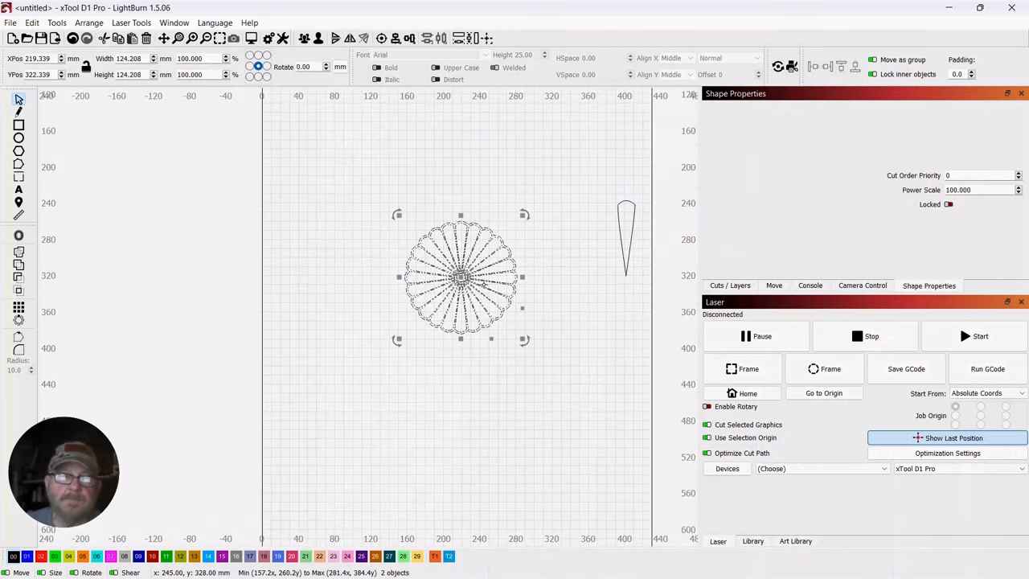
{"action": "left_click_drag", "start_coordinate": [524, 339], "coordinate": [477, 296]}
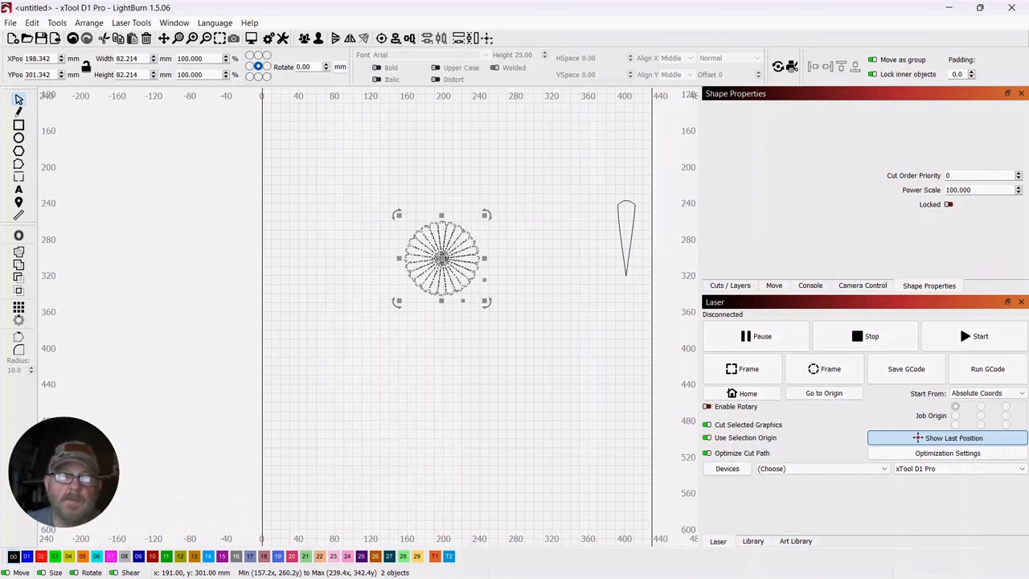
Move the flower and its border to about X 396, Y 395 mm, below the spare petal
{"action": "left_click_drag", "start_coordinate": [442, 258], "coordinate": [340, 223]}
{"action": "scroll", "coordinate": [505, 214], "scroll_direction": "down", "scroll_amount": 1}
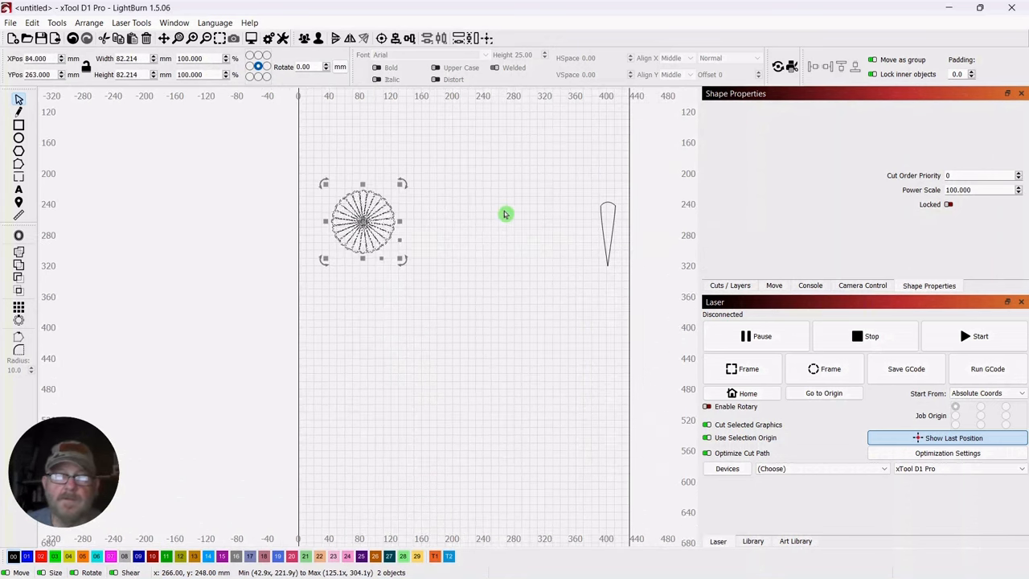
{"action": "scroll", "coordinate": [506, 214], "scroll_direction": "up", "scroll_amount": 4}
{"action": "left_click_drag", "start_coordinate": [499, 188], "coordinate": [439, 219]}
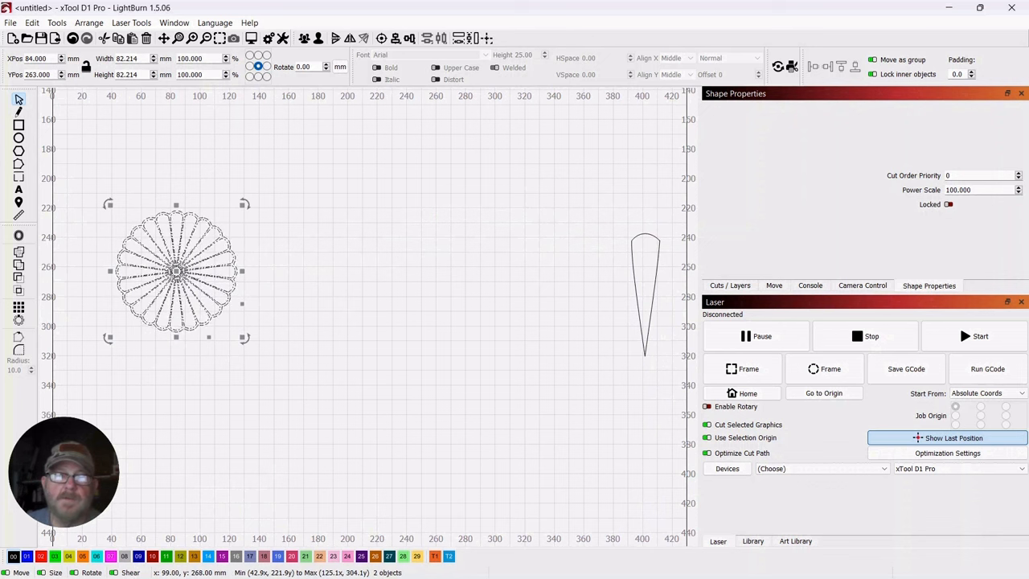
{"action": "left_click_drag", "start_coordinate": [184, 276], "coordinate": [639, 468]}
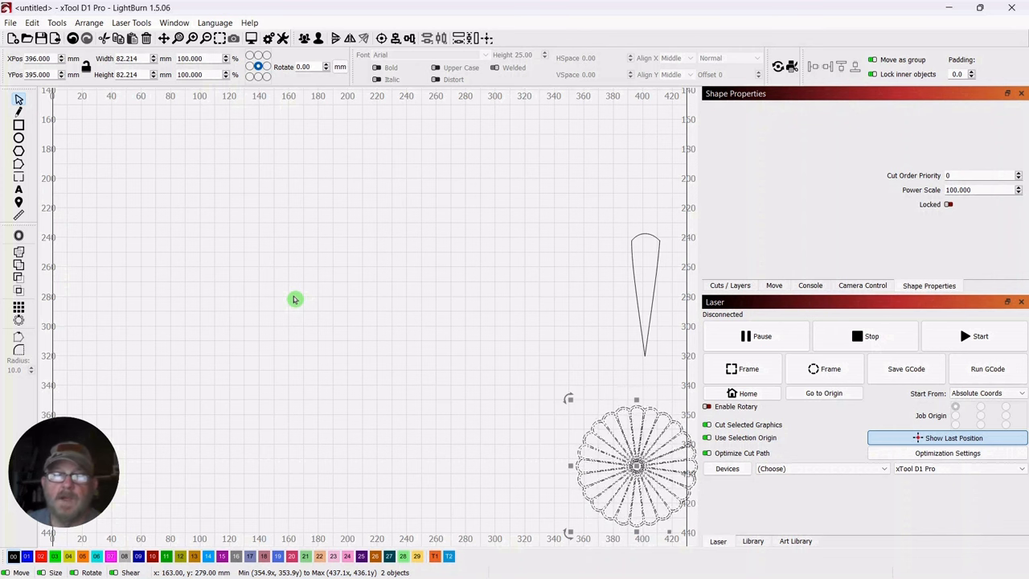
Draw a rectangle about 103 by 138 mm in the empty workspace and resize it to 100 mm wide and 150 mm high
{"action": "left_click", "coordinate": [19, 125]}
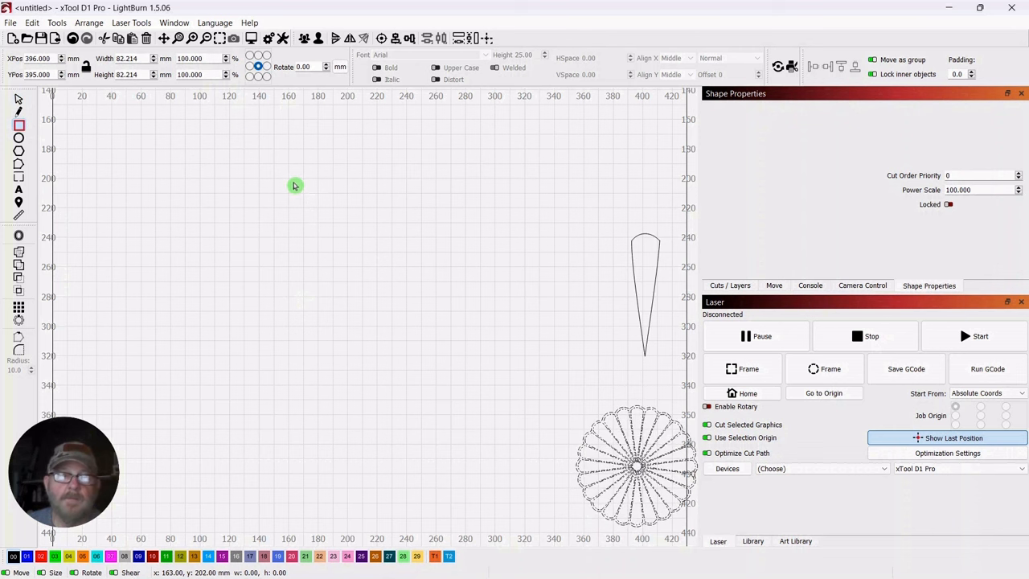
{"action": "left_click_drag", "start_coordinate": [293, 182], "coordinate": [445, 385]}
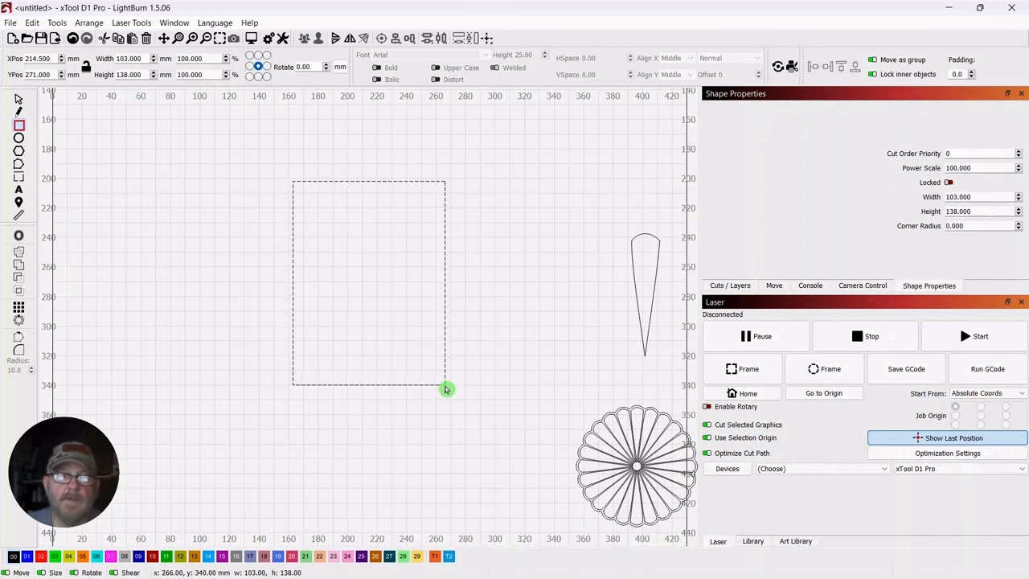
{"action": "left_click", "coordinate": [19, 102]}
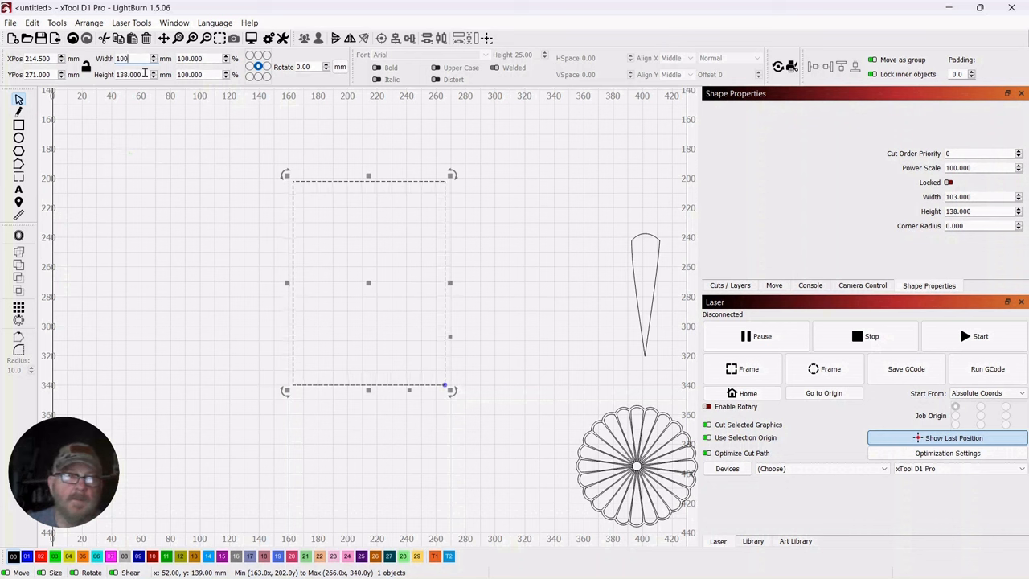
{"action": "left_click", "coordinate": [146, 232]}
Select the rectangle and set its corner radius to 20 mm
{"action": "mouse_move", "coordinate": [494, 163]}
{"action": "left_mouse_down"}
{"action": "mouse_move", "coordinate": [455, 199]}
{"action": "mouse_move", "coordinate": [494, 168]}
{"action": "left_mouse_up"}
{"action": "left_click_drag", "start_coordinate": [348, 181], "coordinate": [251, 351]}
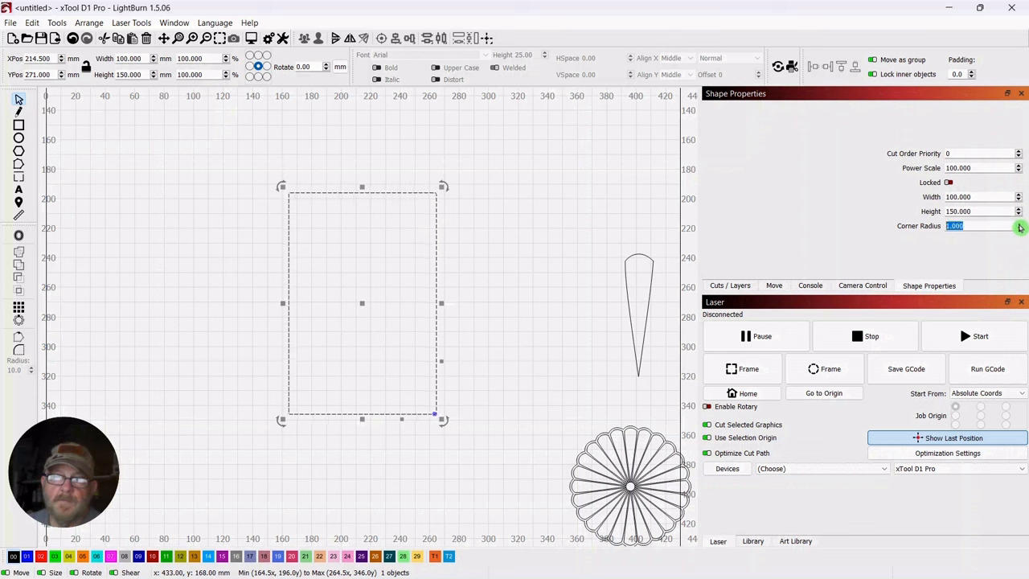
{"action": "scroll", "coordinate": [1020, 226], "scroll_direction": "up", "scroll_amount": 4}
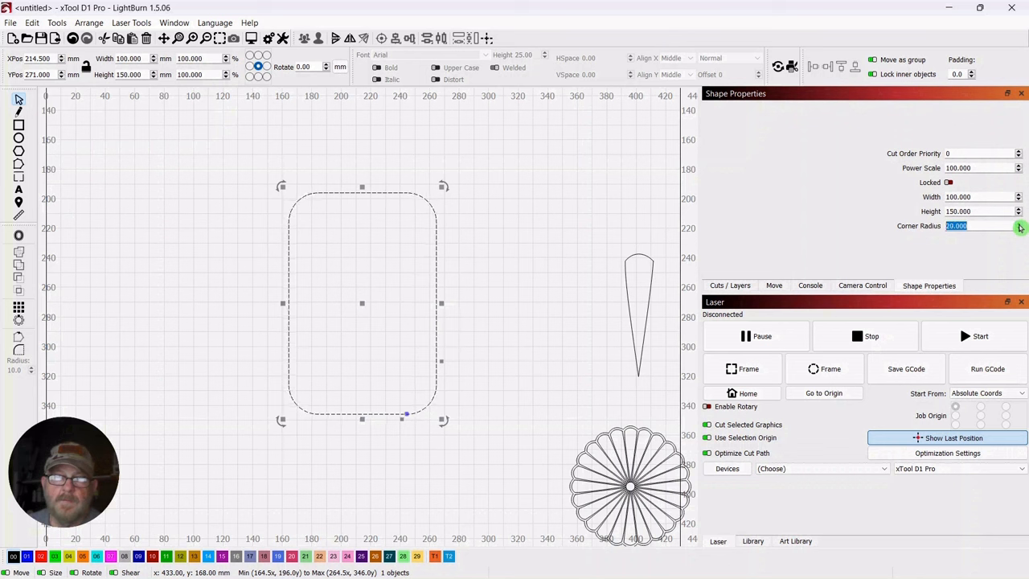
Deform the rounded rectangle with the 16-point grid, pulling both upper side points inward symmetrically to form a waist
{"action": "left_click", "coordinate": [510, 241]}
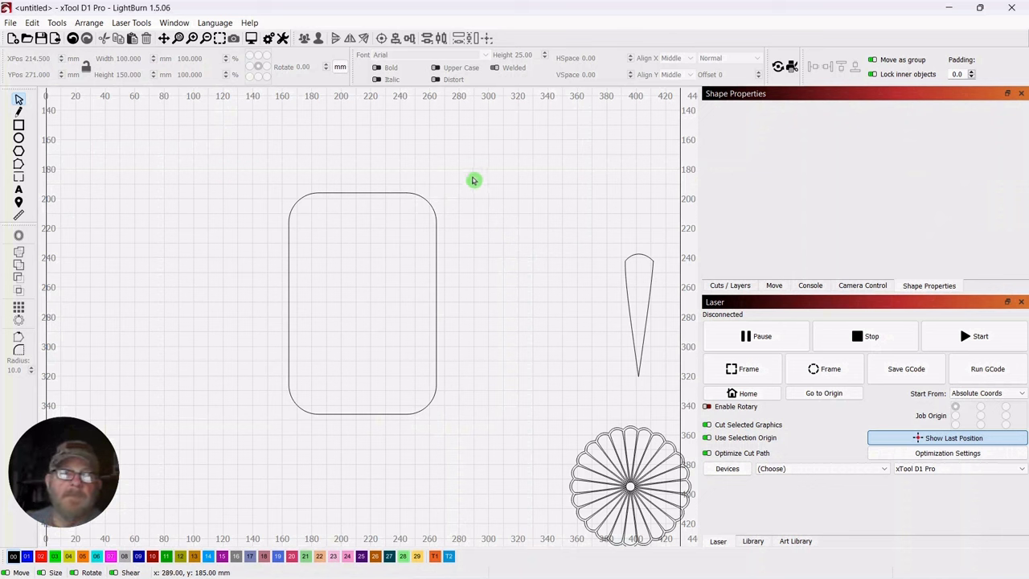
{"action": "left_click_drag", "start_coordinate": [473, 180], "coordinate": [282, 284]}
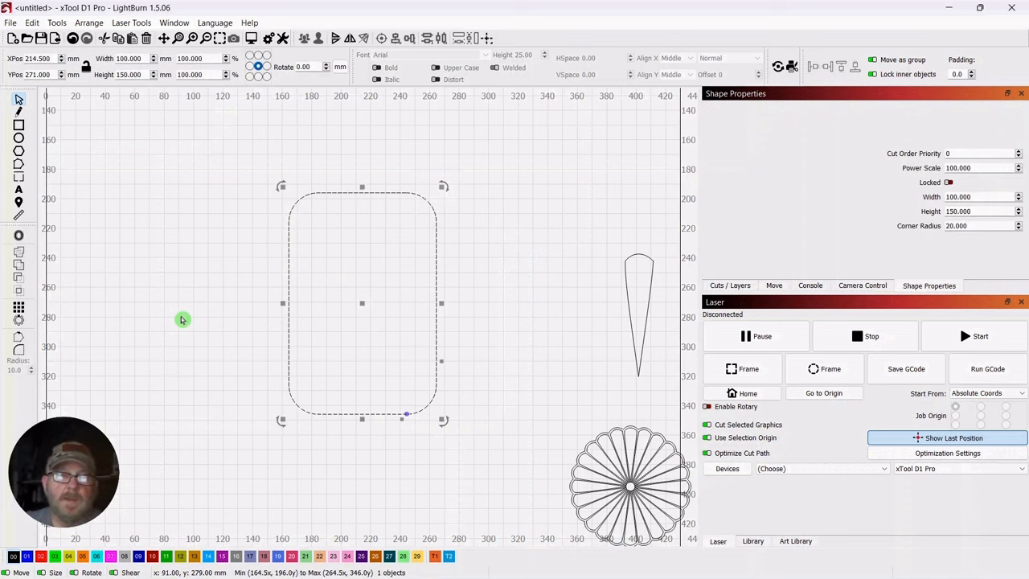
{"action": "left_click", "coordinate": [56, 22]}
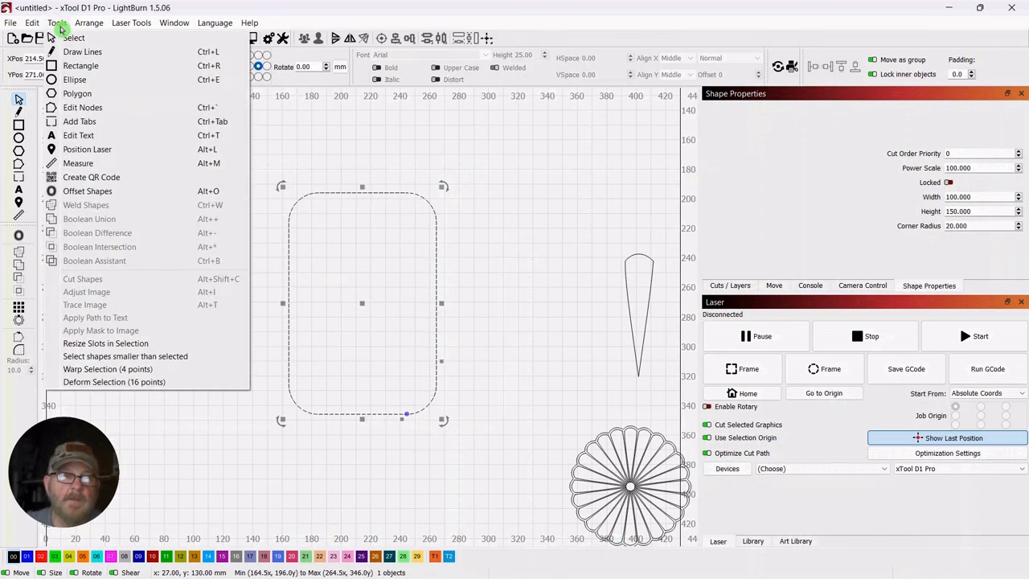
{"action": "left_click", "coordinate": [88, 384]}
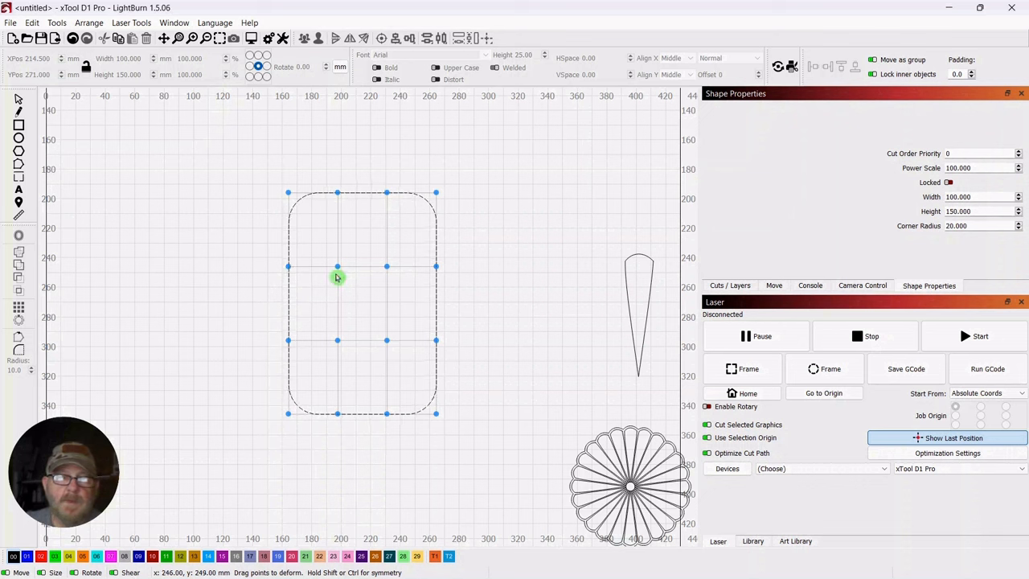
{"action": "left_click_drag", "start_coordinate": [287, 267], "coordinate": [291, 269]}
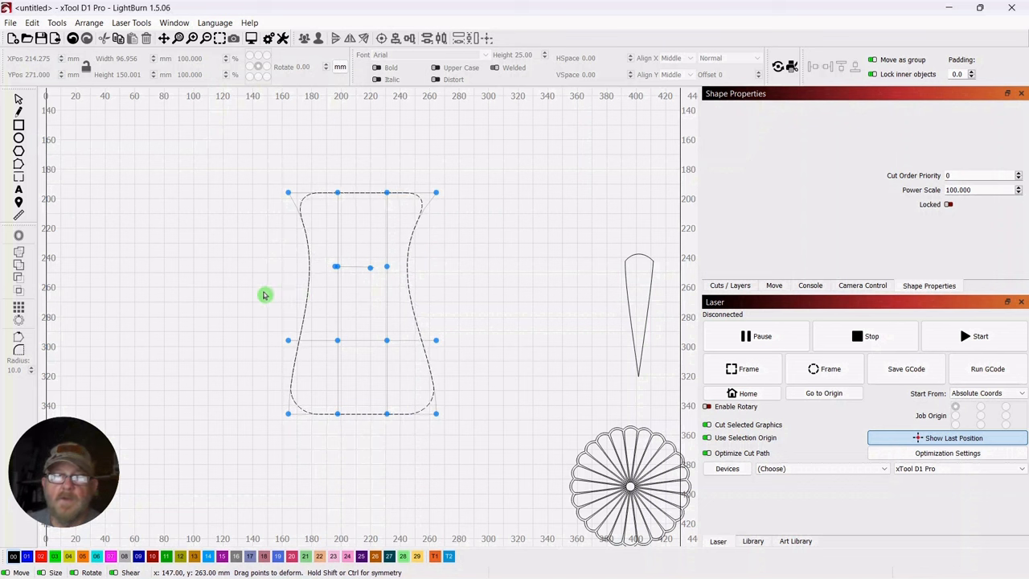
{"action": "left_click", "coordinate": [18, 99]}
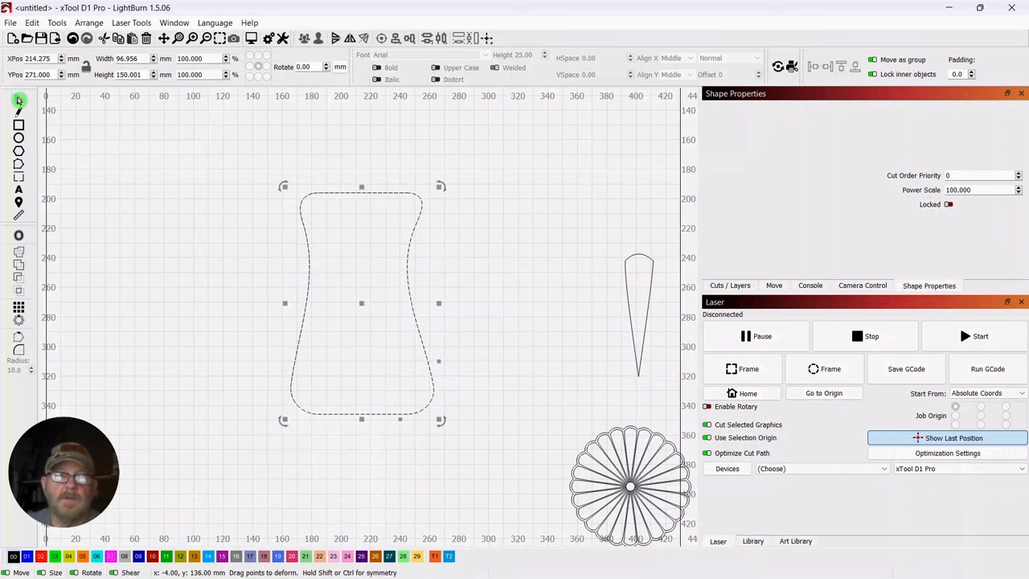
{"action": "left_click", "coordinate": [190, 277]}
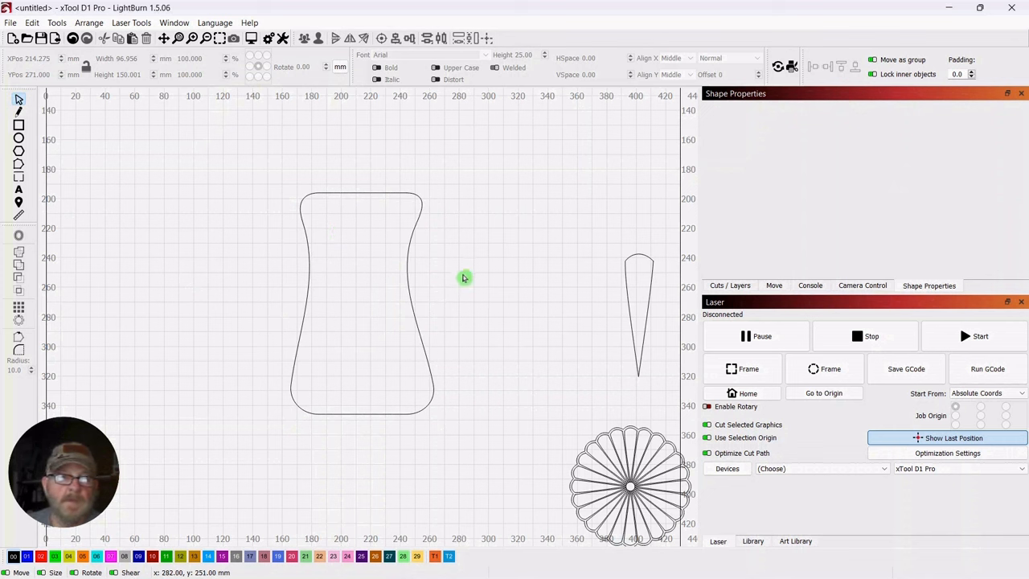
Deform the waisted shape again with the 16-point grid, pulling only its upper-right side point slightly outward
{"action": "left_click", "coordinate": [296, 353]}
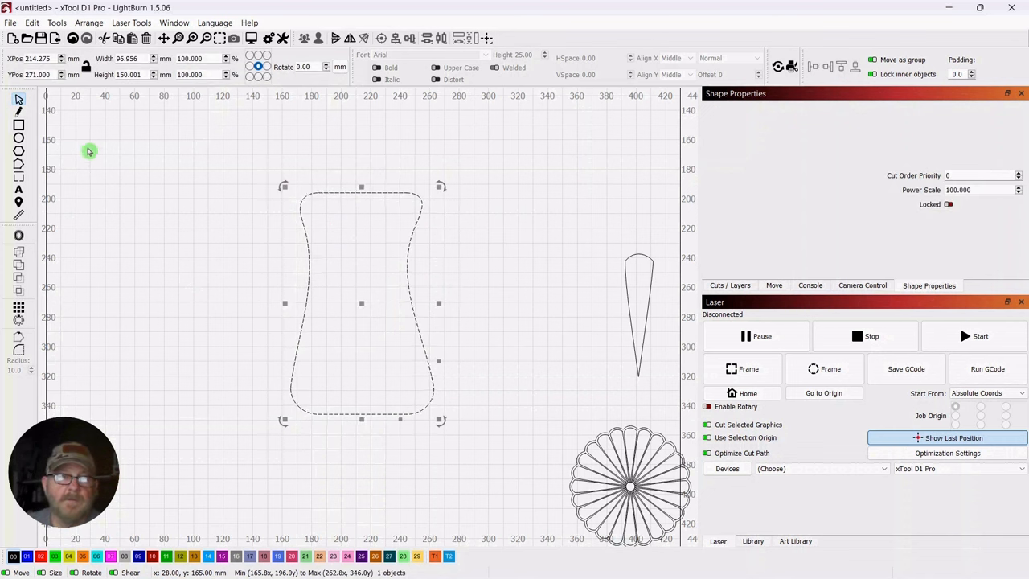
{"action": "left_click", "coordinate": [56, 23]}
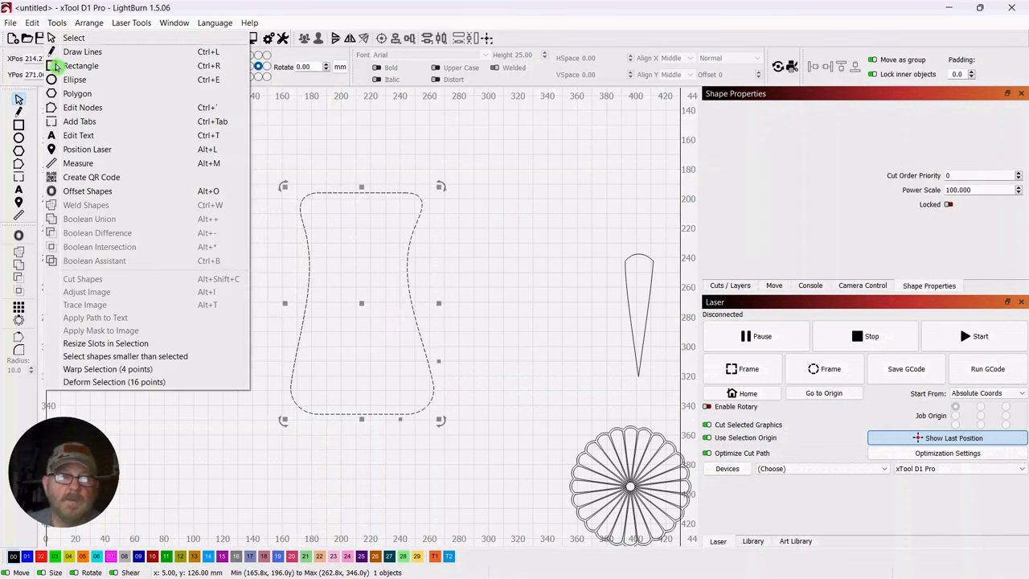
{"action": "left_click", "coordinate": [88, 382]}
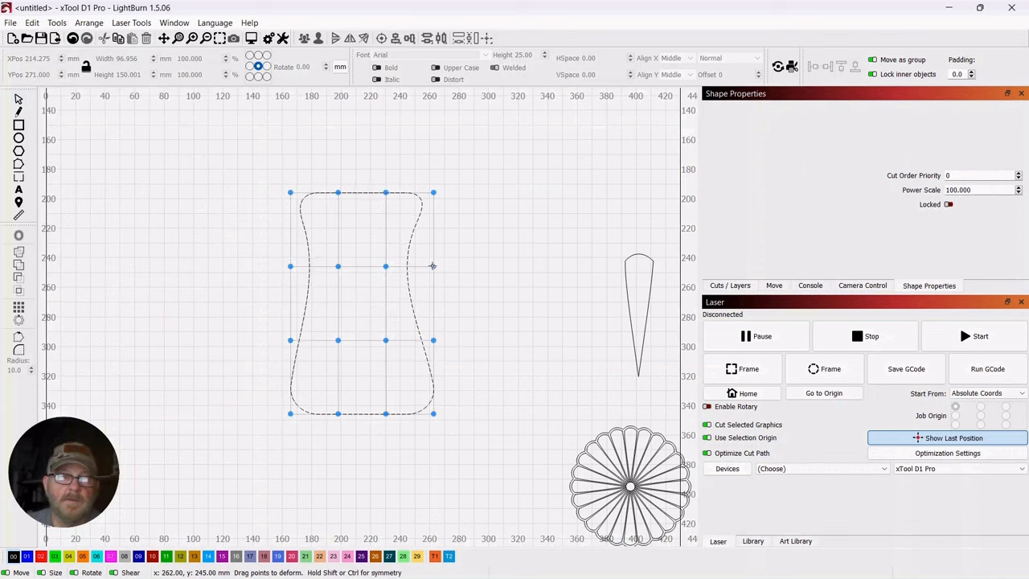
{"action": "left_click_drag", "start_coordinate": [433, 266], "coordinate": [448, 271]}
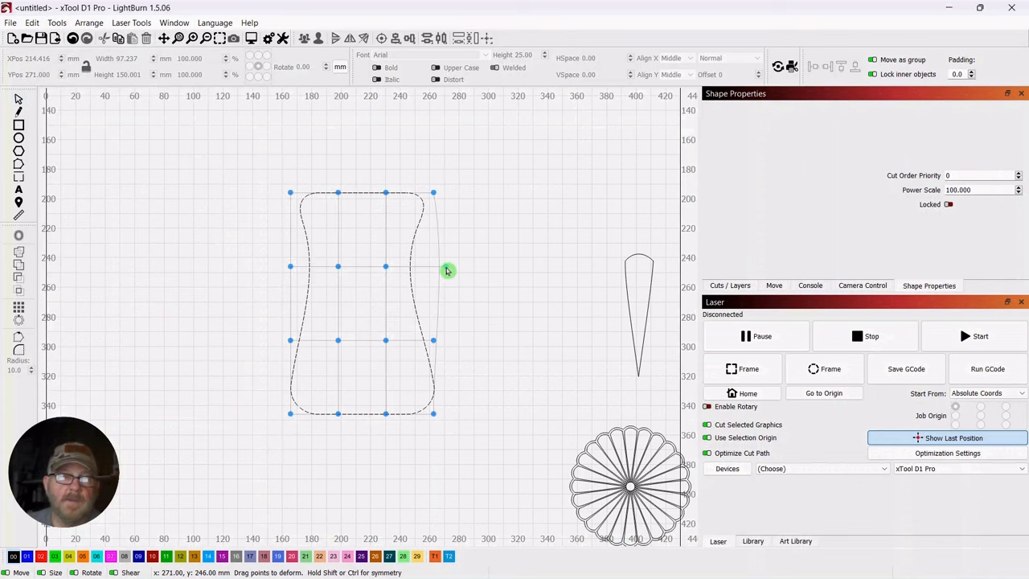
{"action": "left_click", "coordinate": [19, 99]}
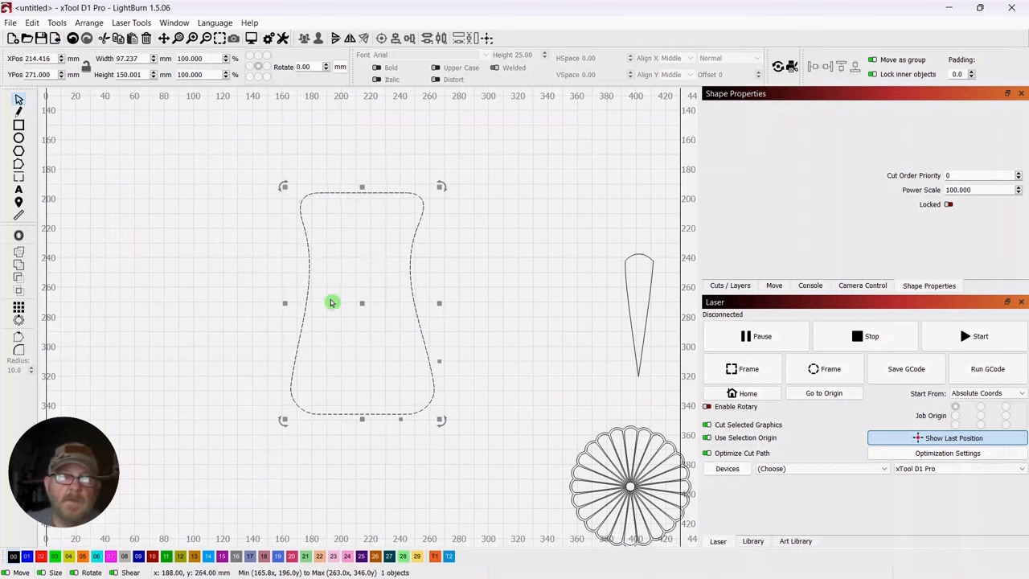
Move the waisted shape to about X 94, Y 220 mm and place stacked pairs of copies at about X 210 and X 320, Y 226 mm
{"action": "left_click_drag", "start_coordinate": [364, 306], "coordinate": [186, 232]}
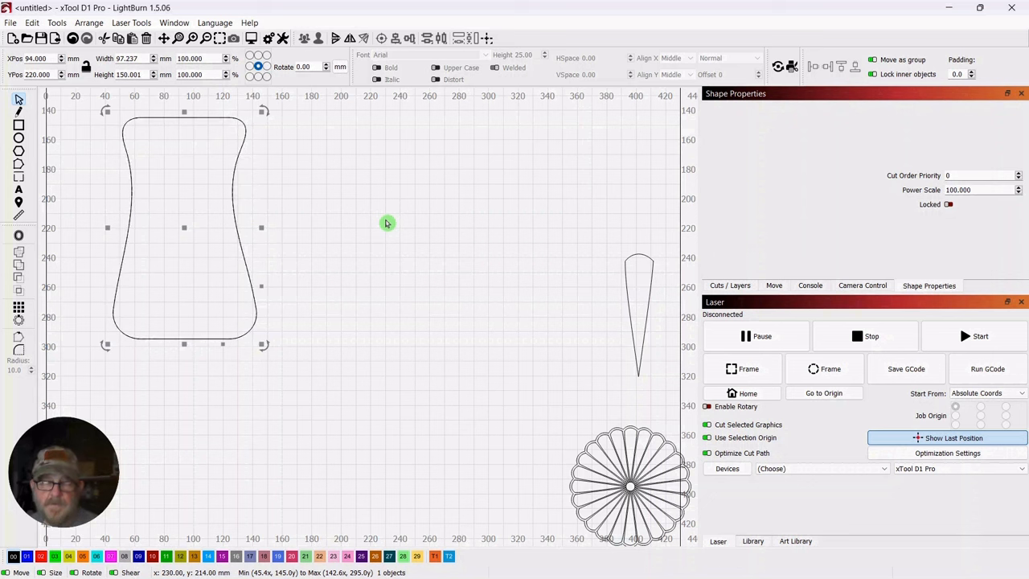
{"action": "left_click_drag", "start_coordinate": [181, 229], "coordinate": [354, 236]}
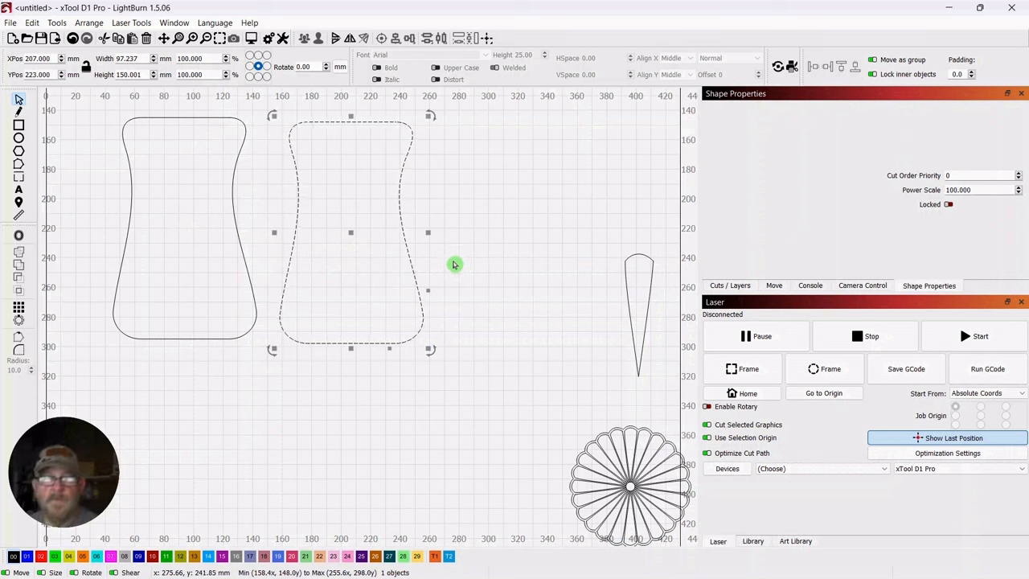
{"action": "left_click", "coordinate": [350, 231]}
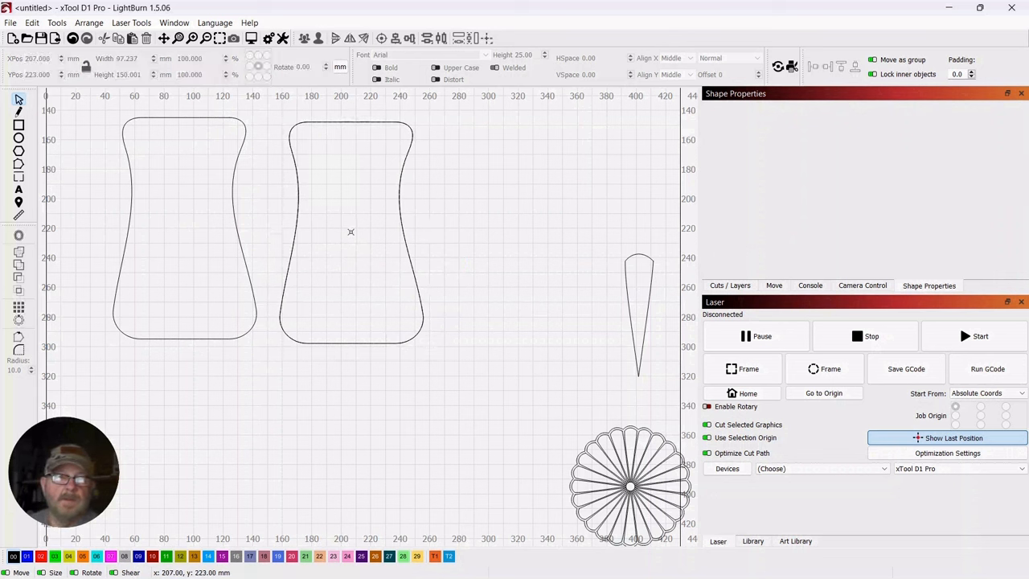
{"action": "left_click_drag", "start_coordinate": [427, 208], "coordinate": [354, 272]}
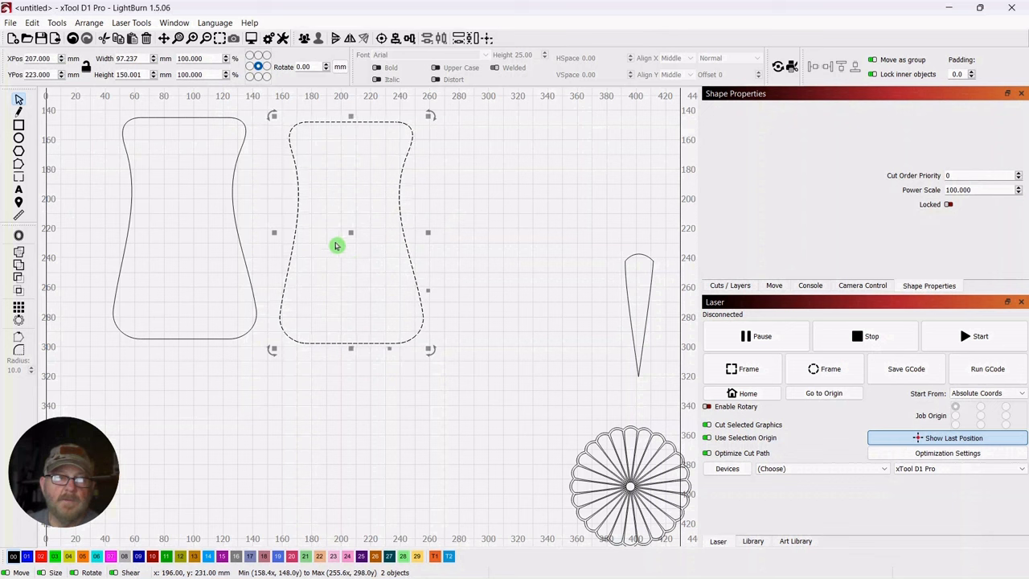
{"action": "mouse_move", "coordinate": [351, 230]}
{"action": "left_mouse_down"}
{"action": "mouse_move", "coordinate": [487, 239]}
{"action": "mouse_move", "coordinate": [374, 246]}
{"action": "mouse_move", "coordinate": [363, 239]}
{"action": "mouse_move", "coordinate": [505, 247]}
{"action": "mouse_move", "coordinate": [356, 239]}
{"action": "left_mouse_up"}
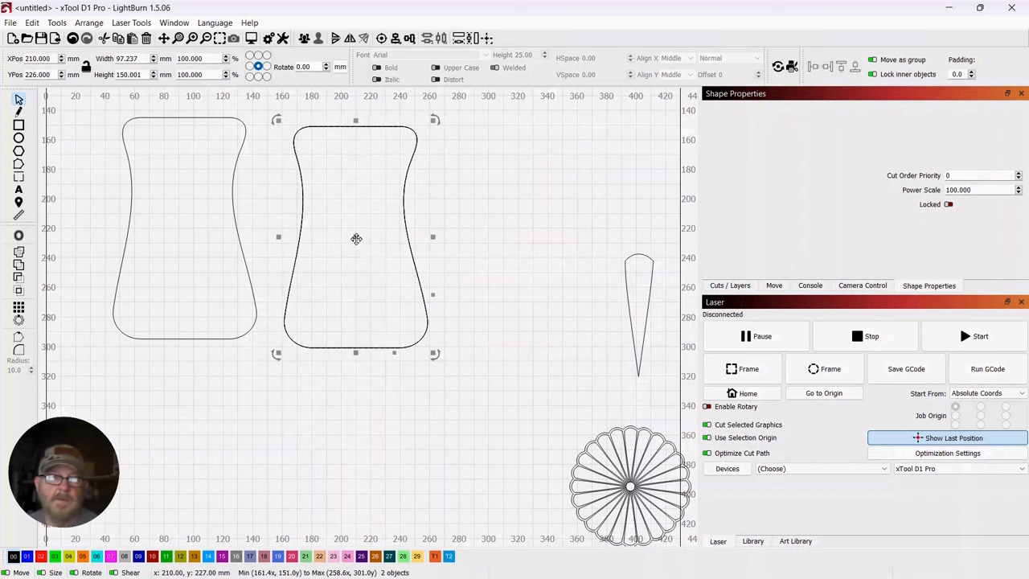
{"action": "left_click_drag", "start_coordinate": [354, 236], "coordinate": [521, 241]}
{"action": "left_click", "coordinate": [439, 204]}
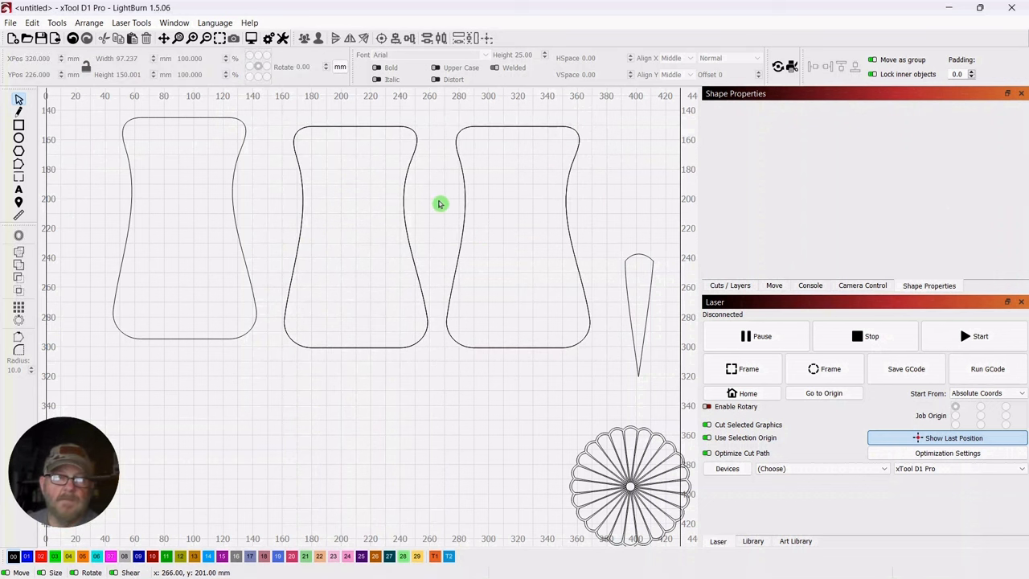
Narrow one of the stacked middle copies to about 53 mm wide and position it at about X 210, Y 203 mm, past the other's upper edge
{"action": "left_click", "coordinate": [404, 194]}
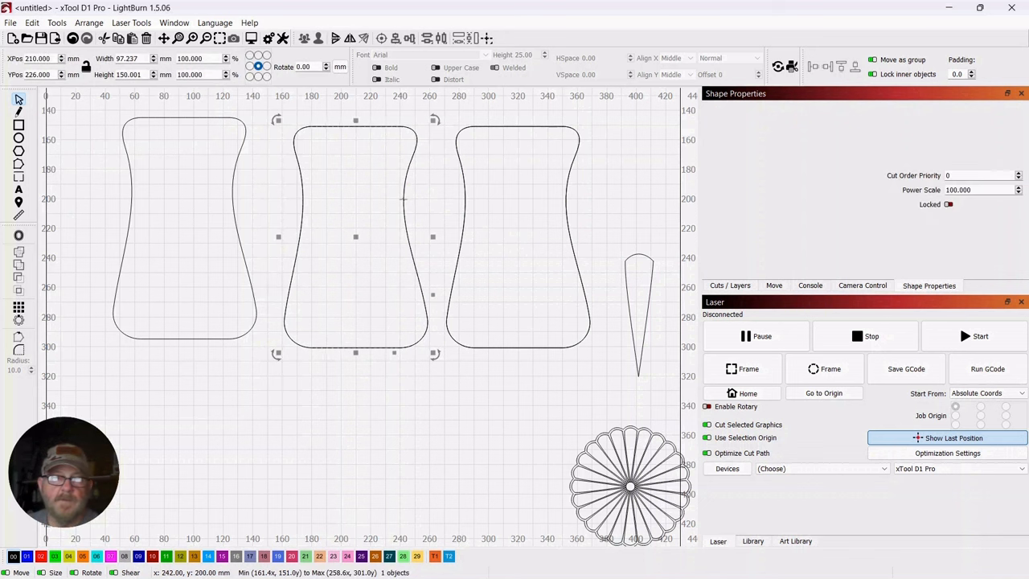
{"action": "left_click_drag", "start_coordinate": [353, 239], "coordinate": [362, 404]}
{"action": "left_click_drag", "start_coordinate": [438, 399], "coordinate": [358, 207]}
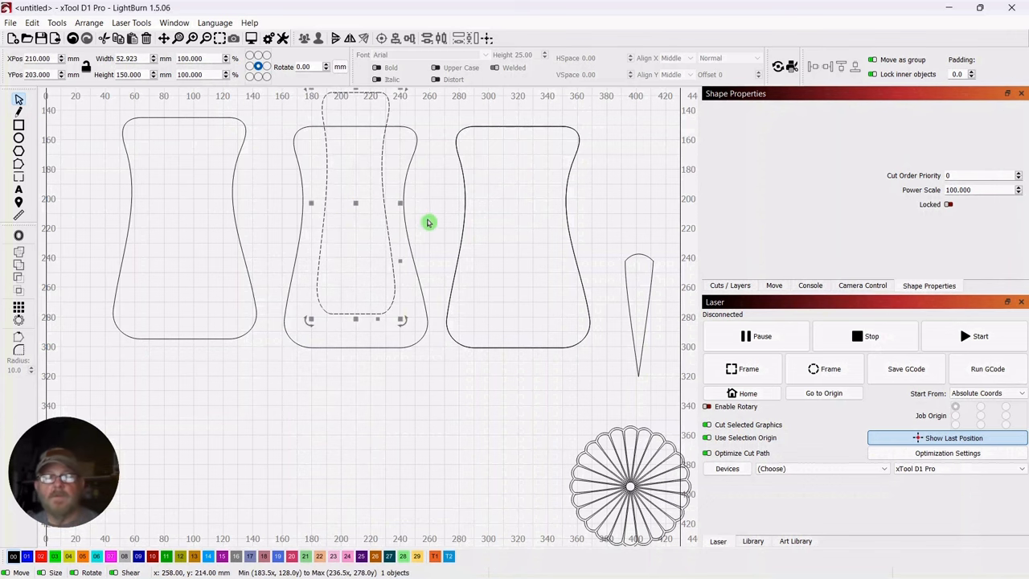
{"action": "left_click_drag", "start_coordinate": [432, 222], "coordinate": [430, 276]}
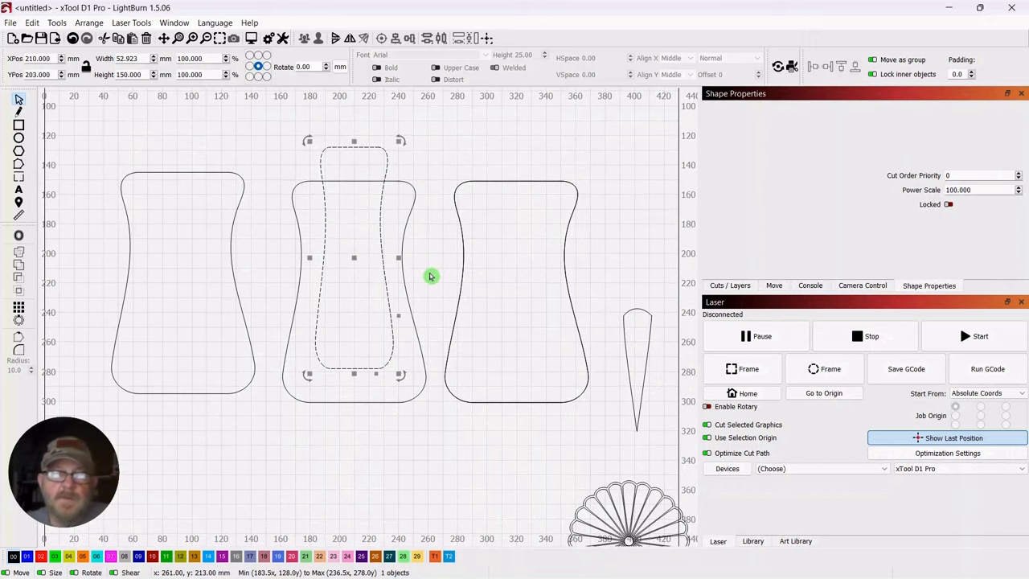
{"action": "left_click", "coordinate": [434, 236]}
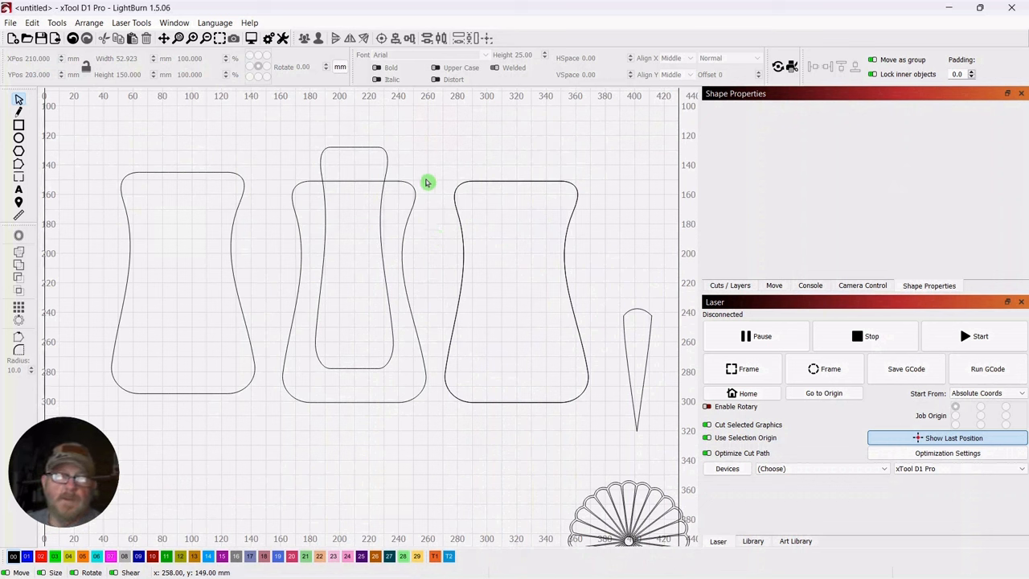
Select the wide middle shape and the narrow one, and subtract the narrow from the wide using Subtract A - B in the Boolean Assistant
{"action": "left_click", "coordinate": [409, 214]}
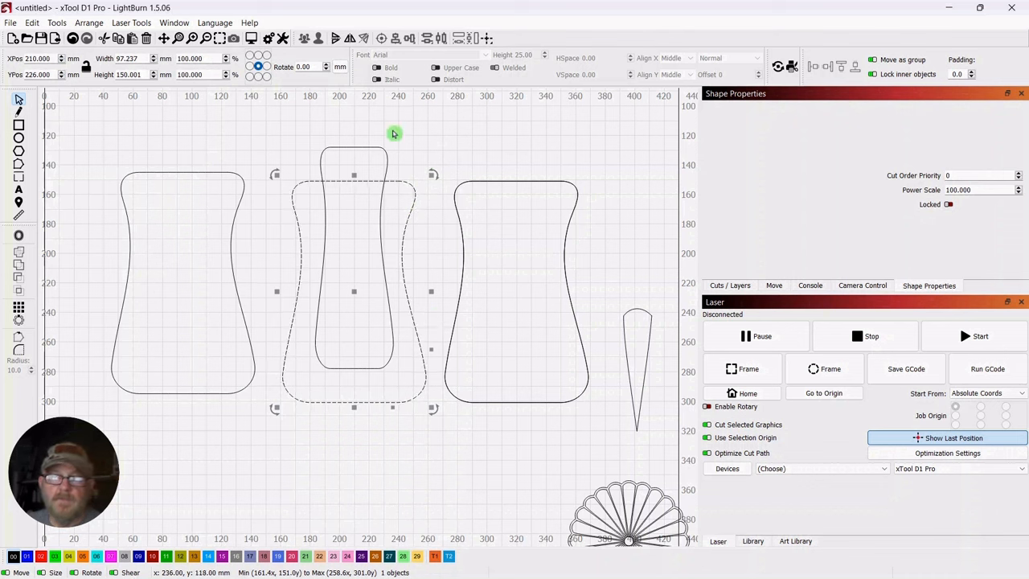
{"action": "left_click", "coordinate": [380, 160], "text": "shift"}
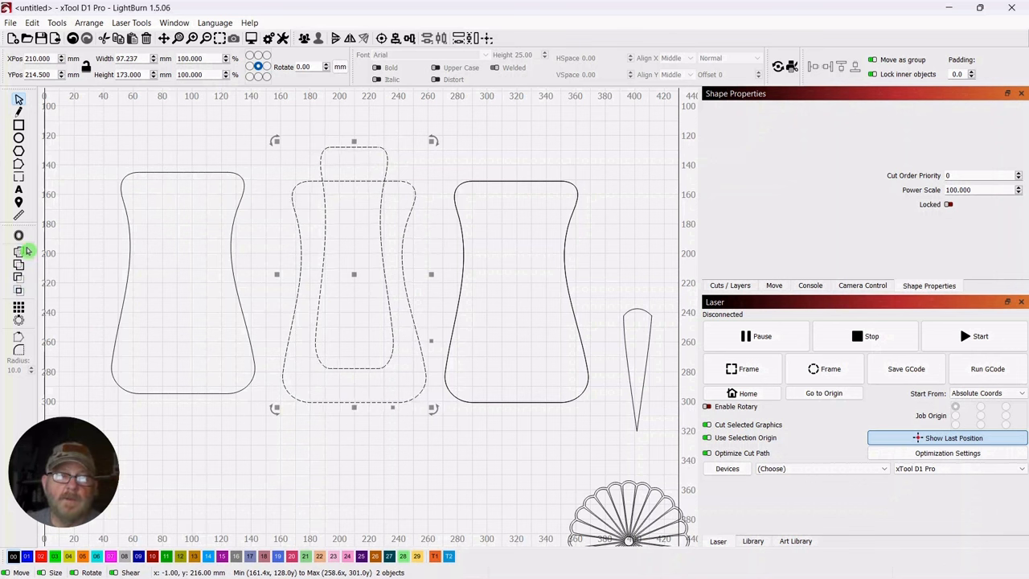
{"action": "left_click", "coordinate": [61, 26]}
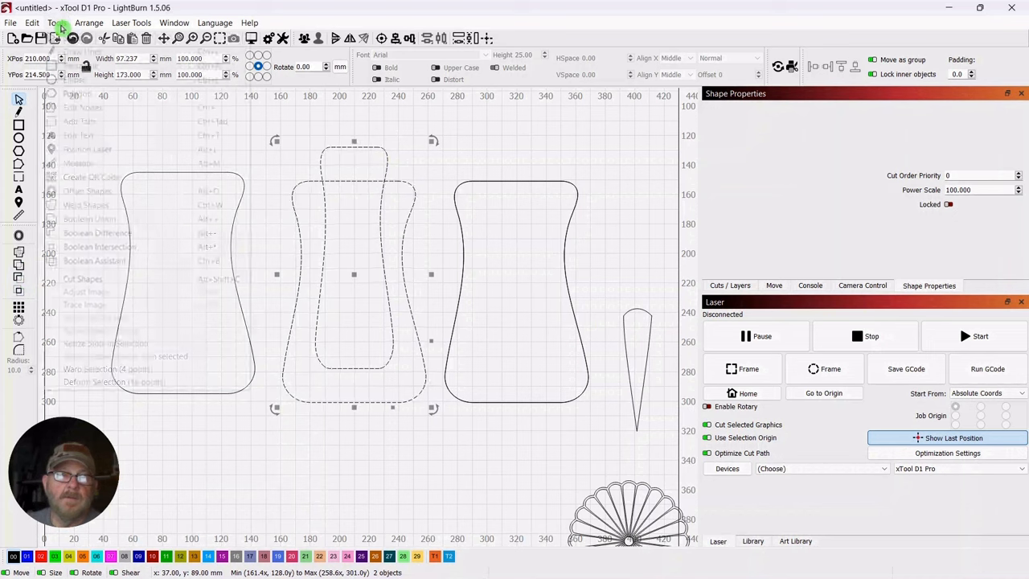
{"action": "left_click", "coordinate": [87, 265]}
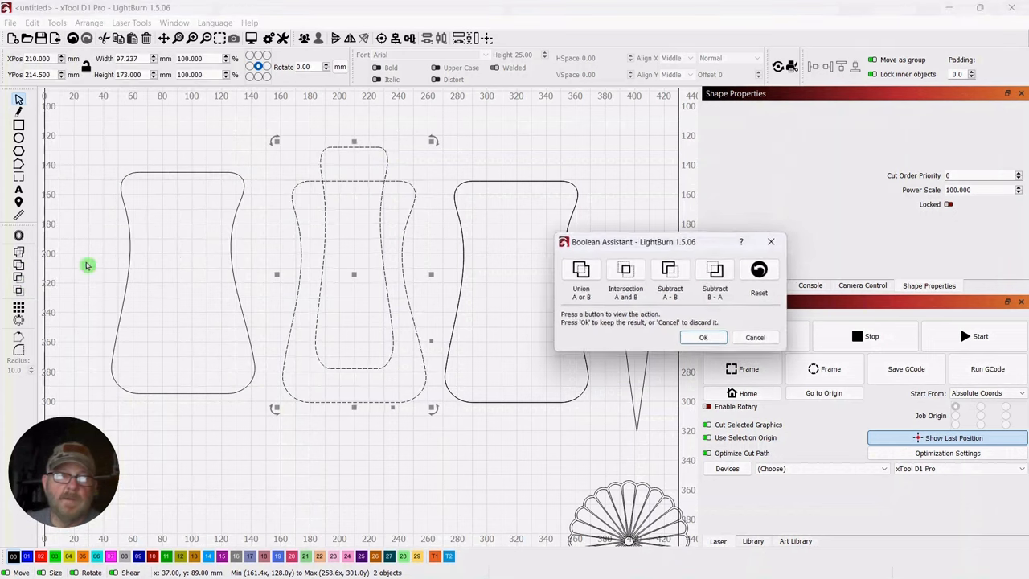
{"action": "left_click_drag", "start_coordinate": [614, 252], "coordinate": [666, 167]}
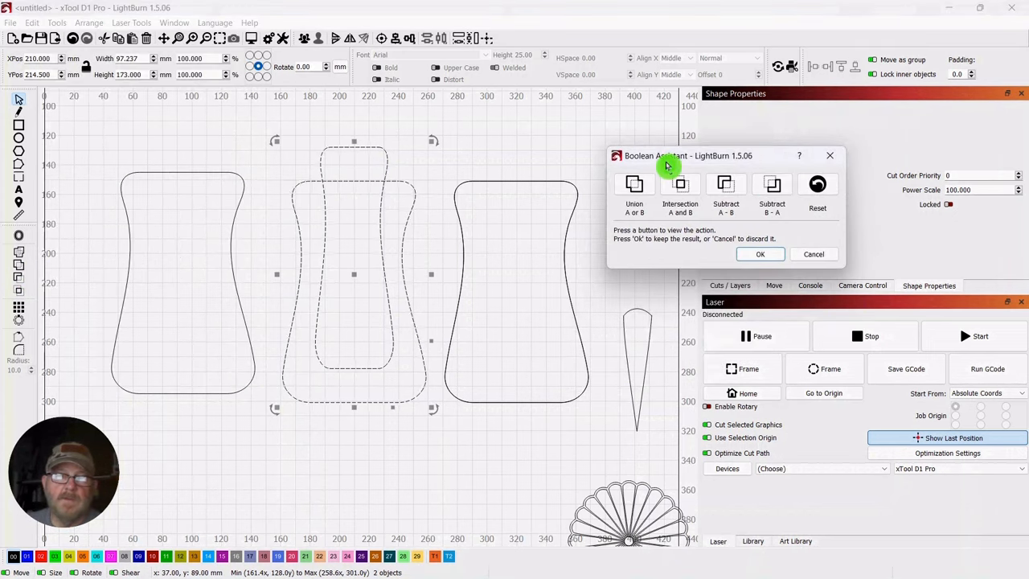
{"action": "left_click", "coordinate": [680, 185]}
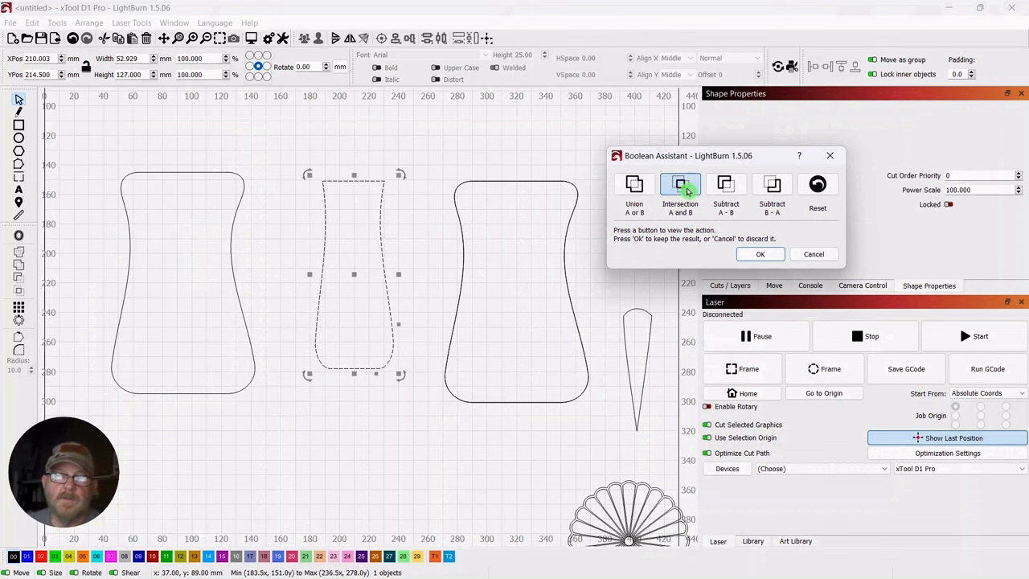
{"action": "left_click", "coordinate": [729, 185]}
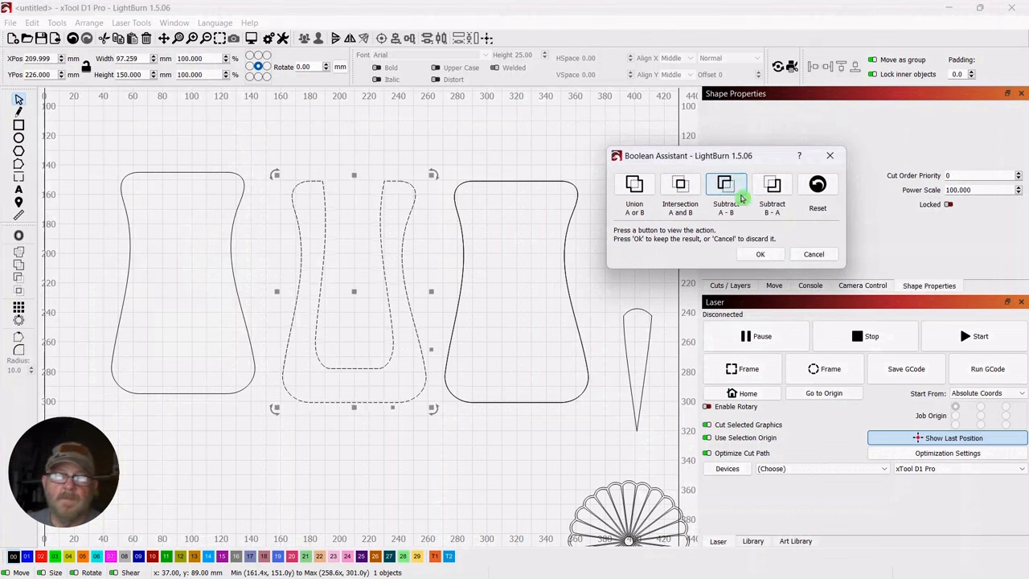
{"action": "left_click", "coordinate": [758, 253]}
{"action": "left_click", "coordinate": [554, 133]}
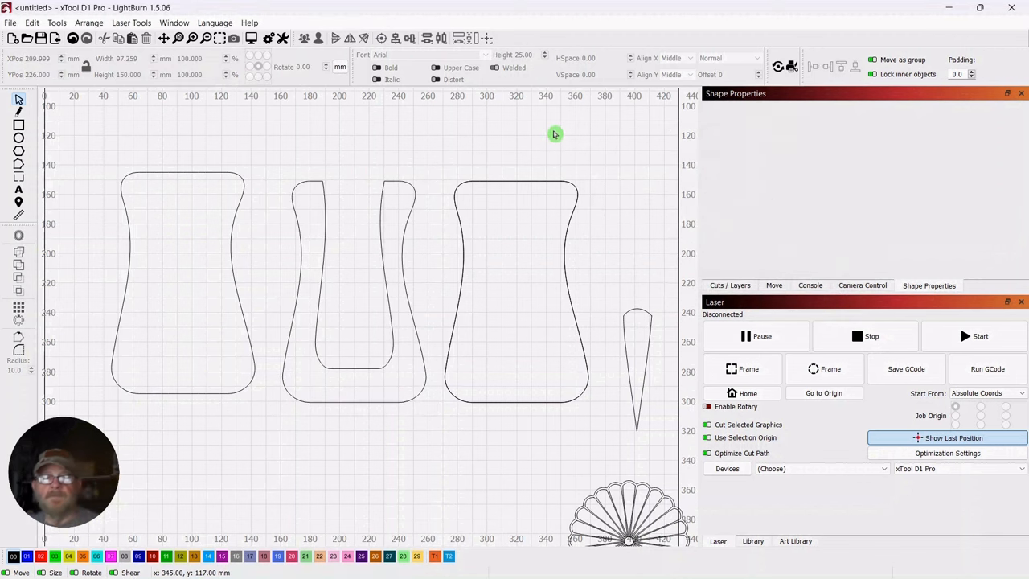
Measure the width of the U-shaped panel's opening across its narrow waist with the Measure tool
{"action": "scroll", "coordinate": [505, 147], "scroll_direction": "down", "scroll_amount": 2}
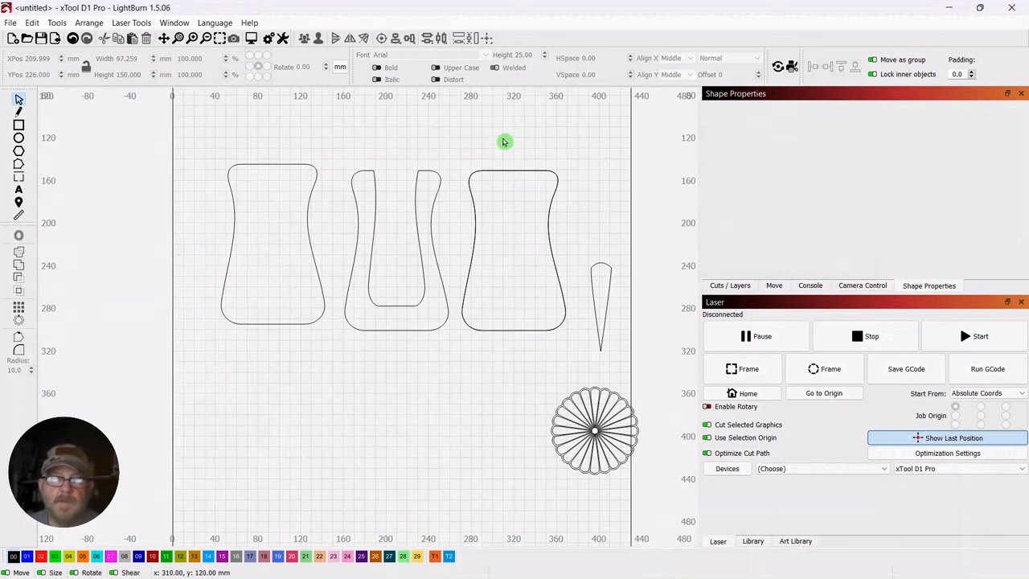
{"action": "mouse_move", "coordinate": [572, 226]}
{"action": "left_mouse_down"}
{"action": "mouse_move", "coordinate": [556, 166]}
{"action": "mouse_move", "coordinate": [570, 173]}
{"action": "mouse_move", "coordinate": [575, 205]}
{"action": "left_mouse_up"}
{"action": "scroll", "coordinate": [572, 176], "scroll_direction": "down", "scroll_amount": 1}
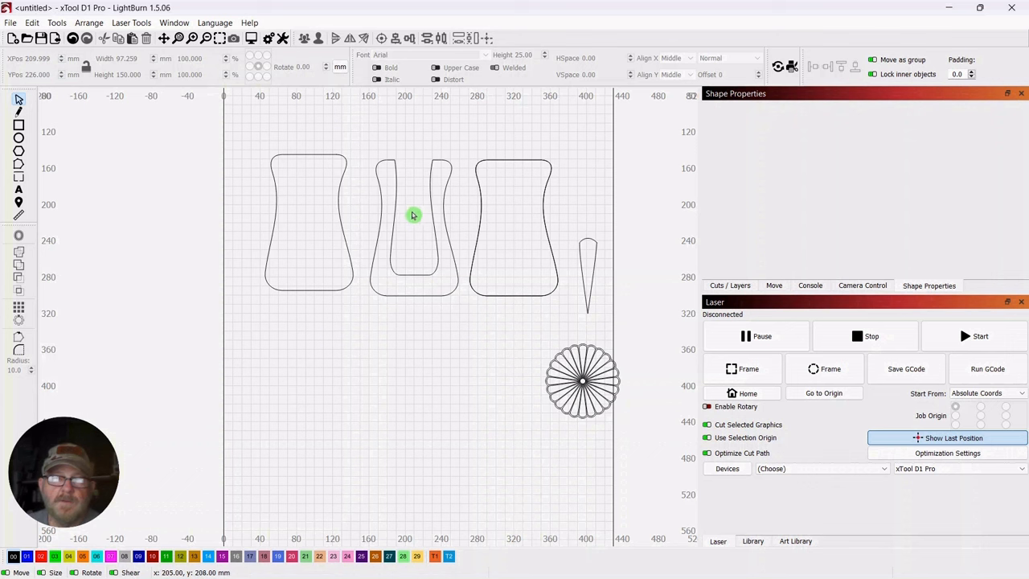
{"action": "scroll", "coordinate": [438, 229], "scroll_direction": "up", "scroll_amount": 3}
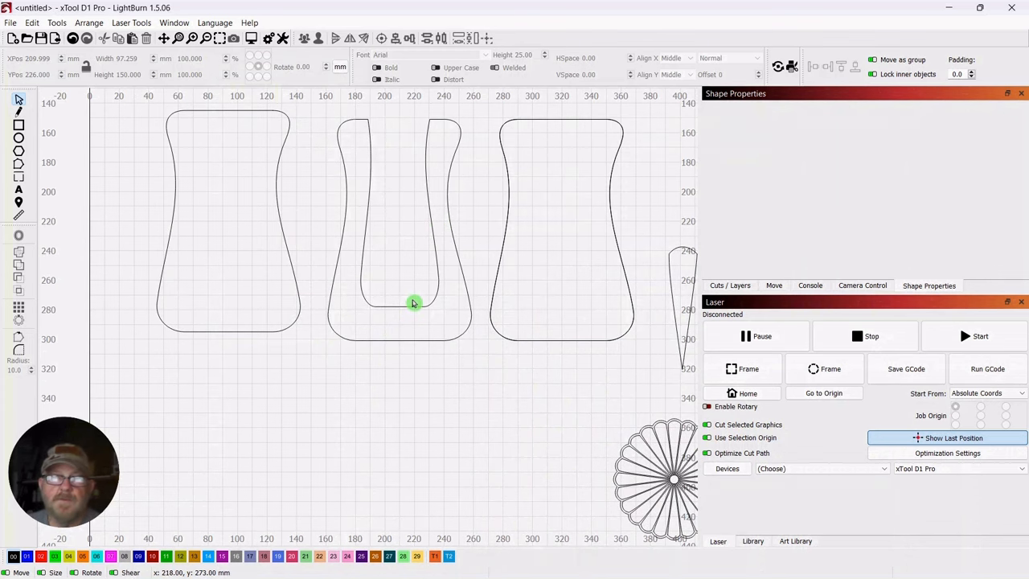
{"action": "left_click_drag", "start_coordinate": [436, 237], "coordinate": [428, 269]}
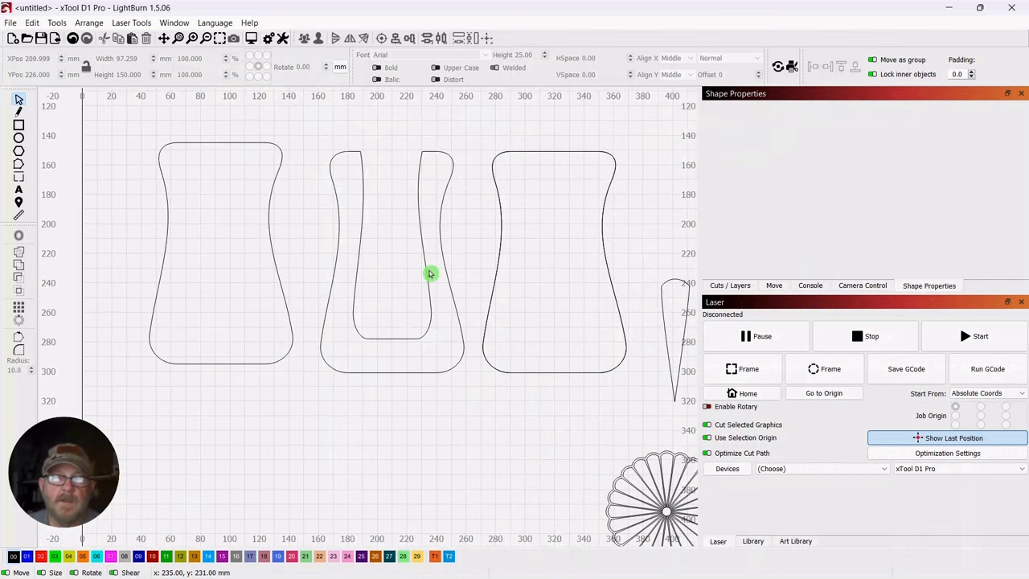
{"action": "left_click", "coordinate": [17, 218]}
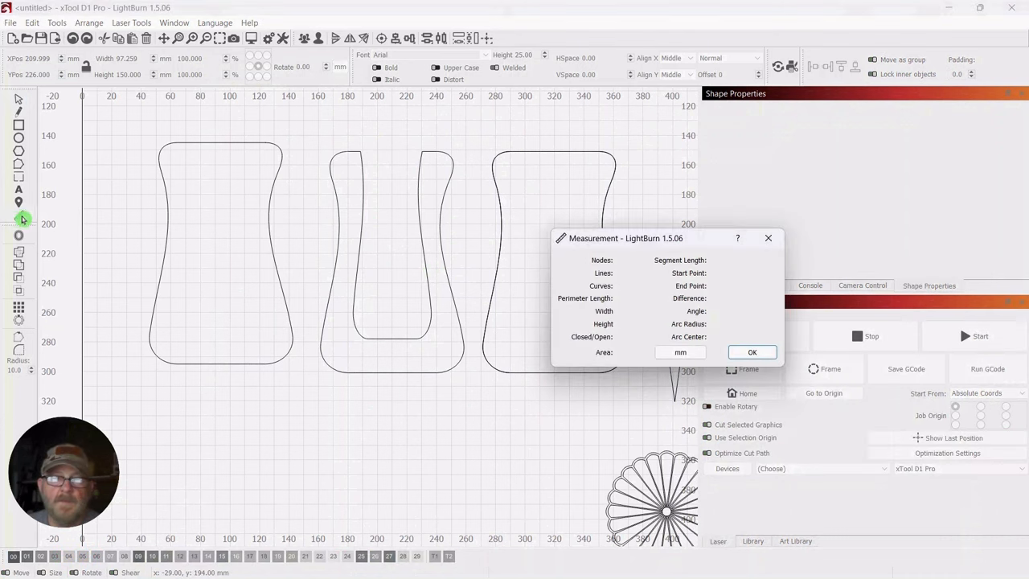
{"action": "left_click_drag", "start_coordinate": [660, 242], "coordinate": [606, 148]}
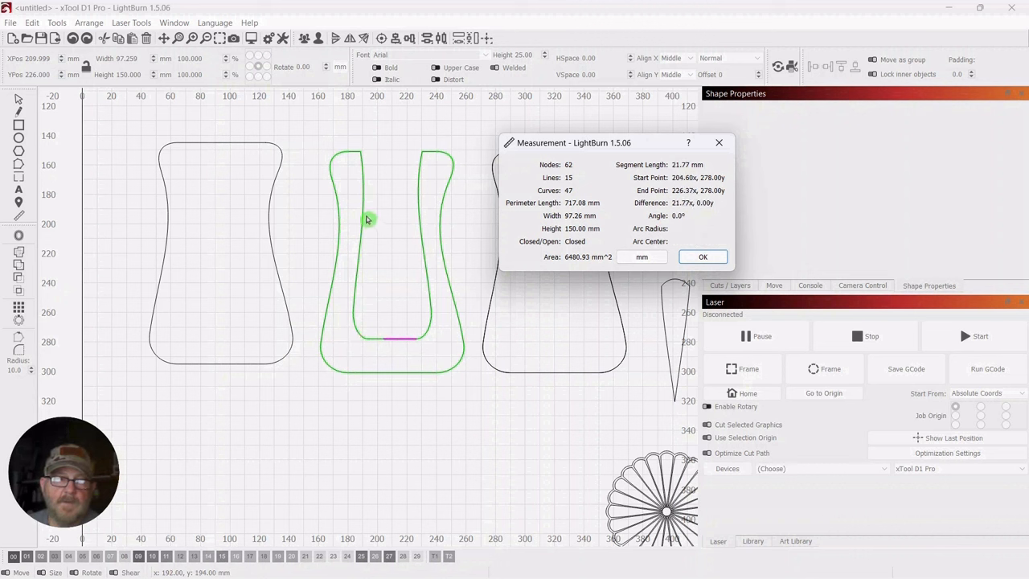
{"action": "left_click_drag", "start_coordinate": [363, 216], "coordinate": [419, 217]}
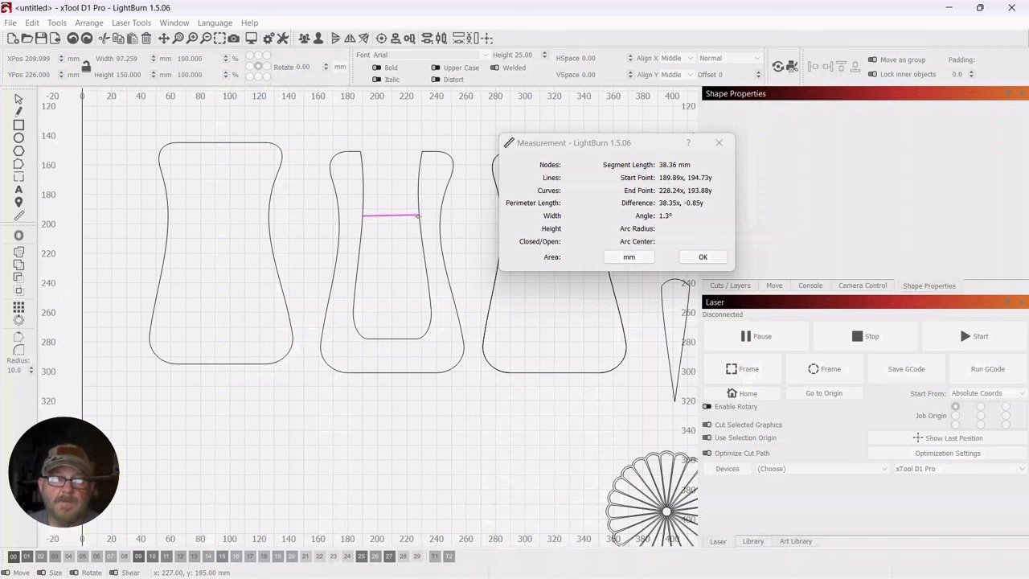
{"action": "left_click", "coordinate": [404, 257]}
{"action": "left_click", "coordinate": [703, 259]}
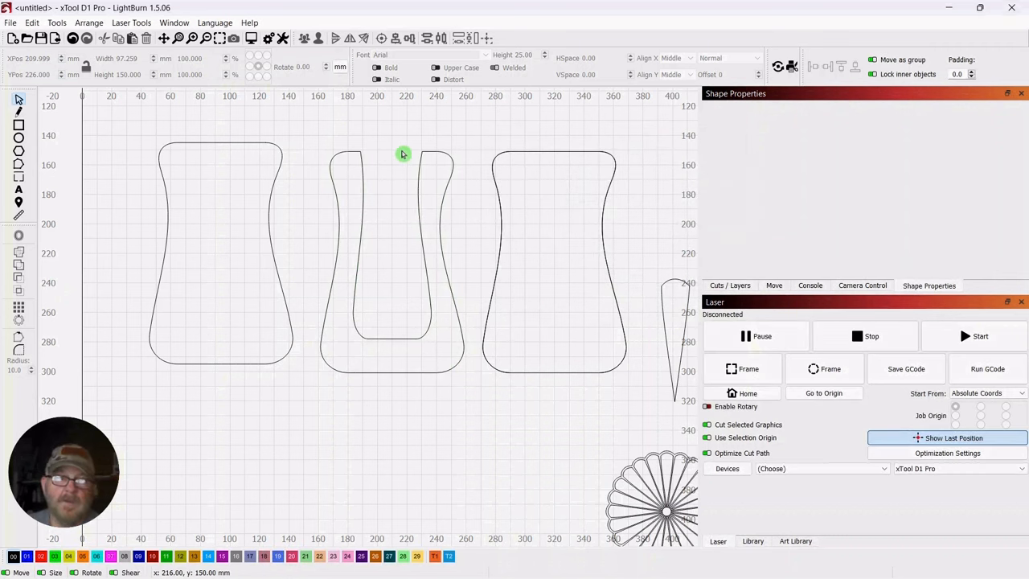
{"action": "scroll", "coordinate": [386, 161], "scroll_direction": "down", "scroll_amount": 2}
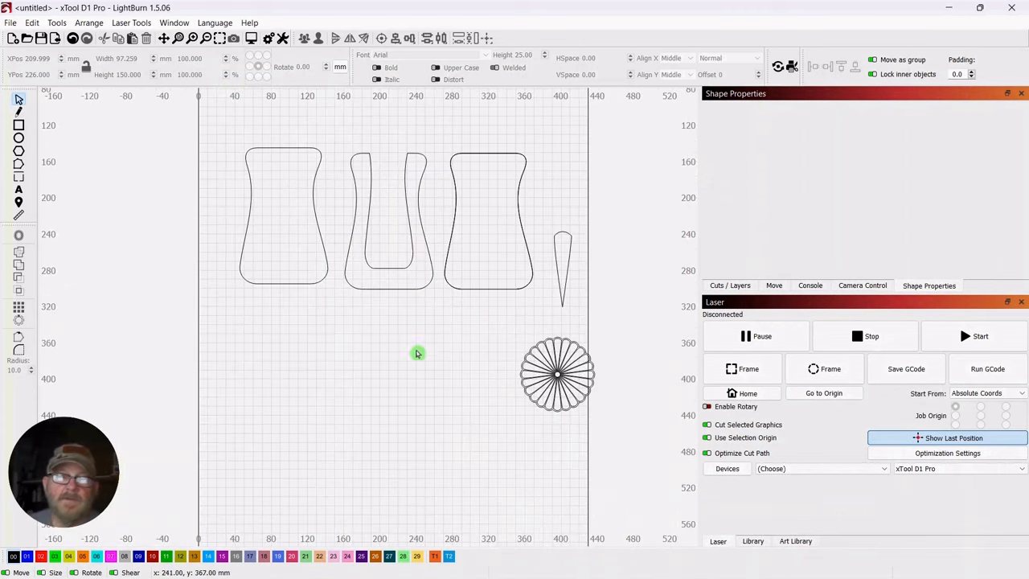
{"action": "left_click_drag", "start_coordinate": [418, 351], "coordinate": [436, 335]}
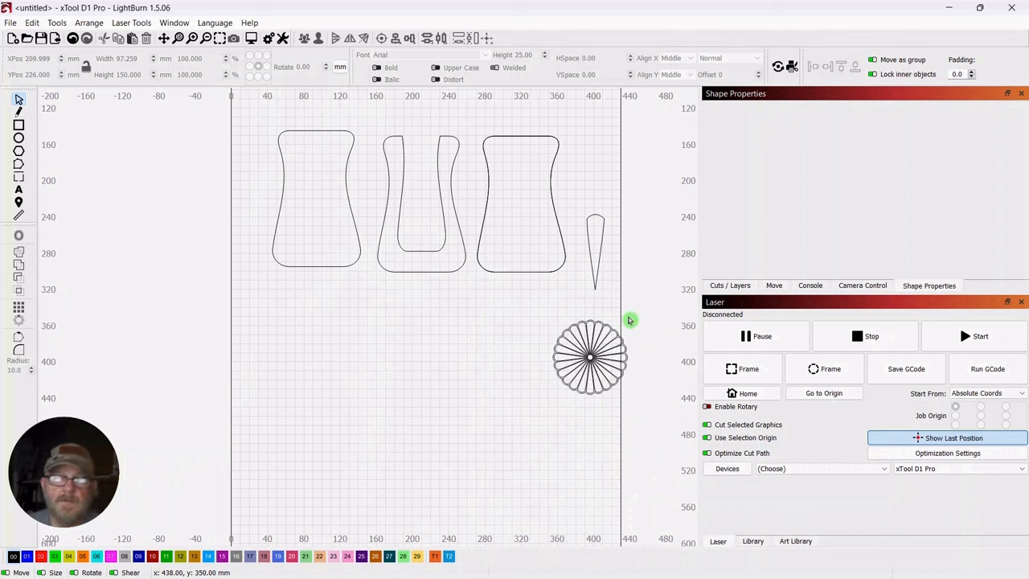
{"action": "left_click_drag", "start_coordinate": [619, 311], "coordinate": [517, 410]}
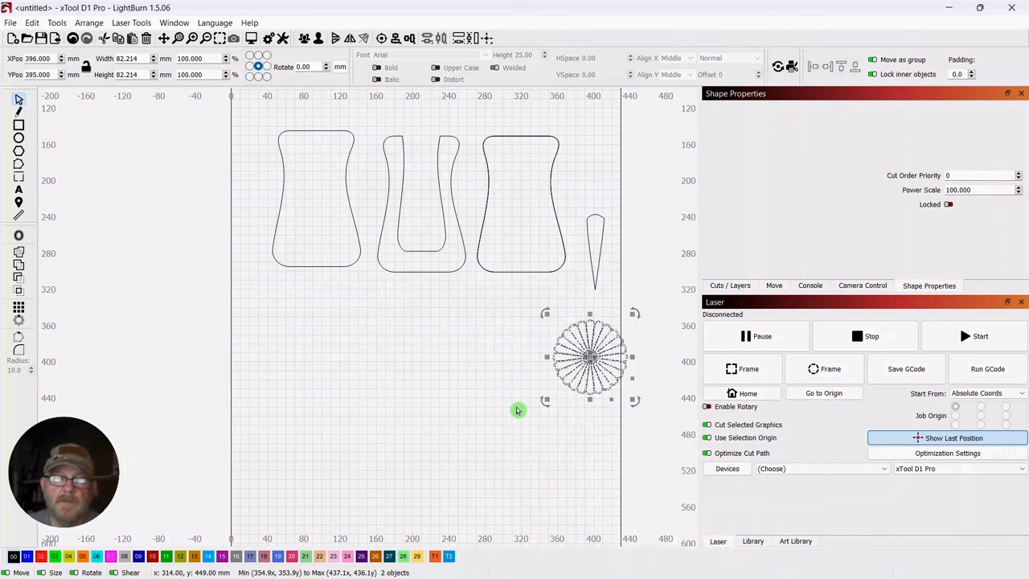
{"action": "left_click", "coordinate": [452, 346]}
Draw a narrow vertical rectangle about 6 mm wide and 164 mm tall below the panels and convert it to a path
{"action": "scroll", "coordinate": [452, 345], "scroll_direction": "up", "scroll_amount": 1}
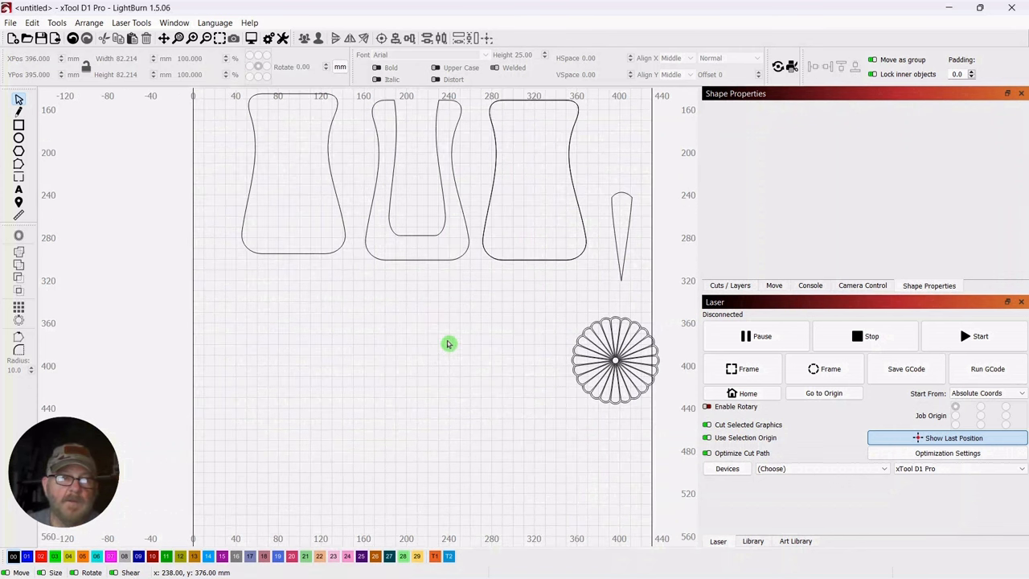
{"action": "left_click", "coordinate": [19, 125]}
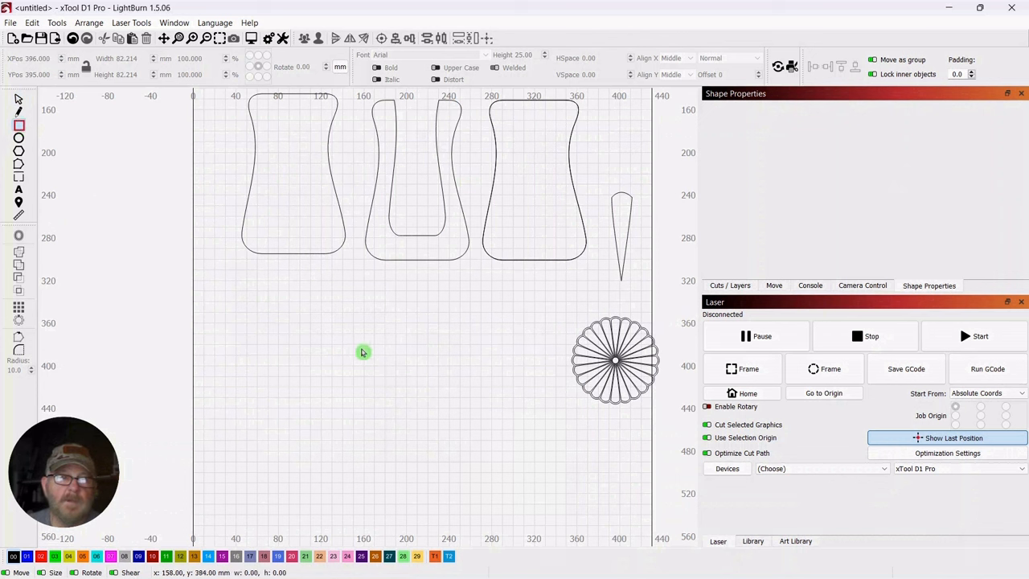
{"action": "left_click_drag", "start_coordinate": [341, 330], "coordinate": [349, 509]}
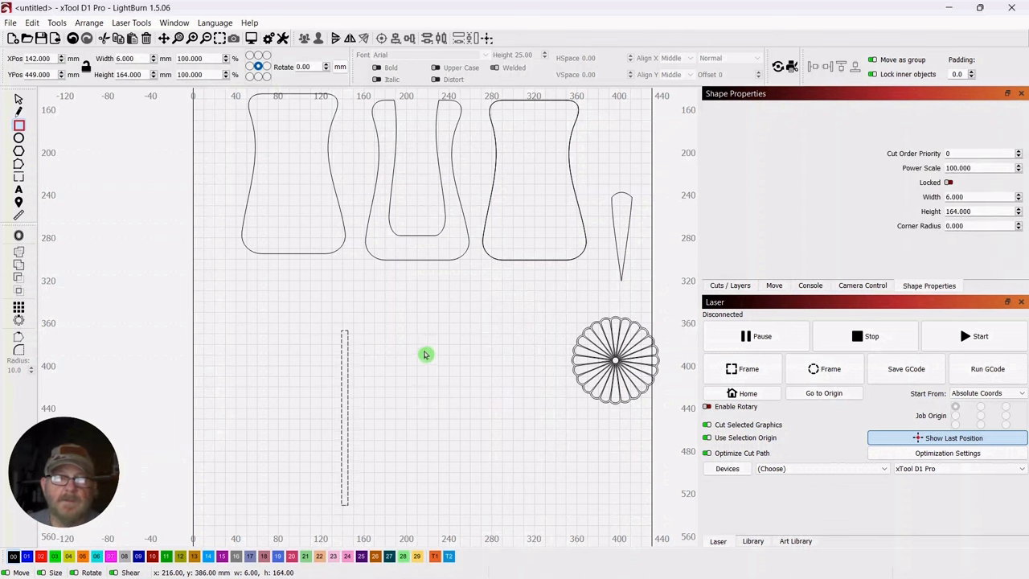
{"action": "left_click_drag", "start_coordinate": [424, 389], "coordinate": [421, 312]}
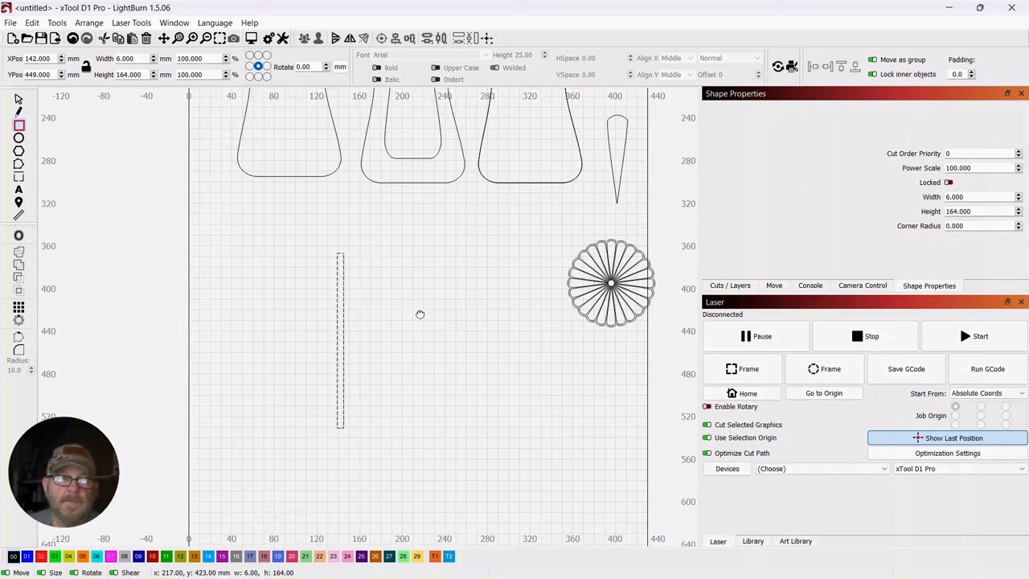
{"action": "left_click", "coordinate": [18, 103]}
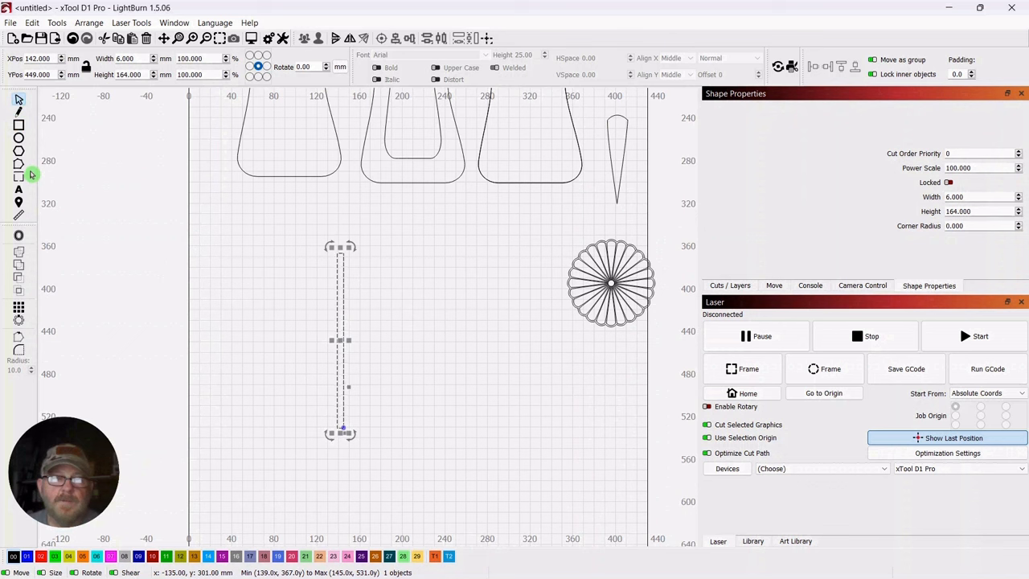
{"action": "right_click", "coordinate": [340, 341]}
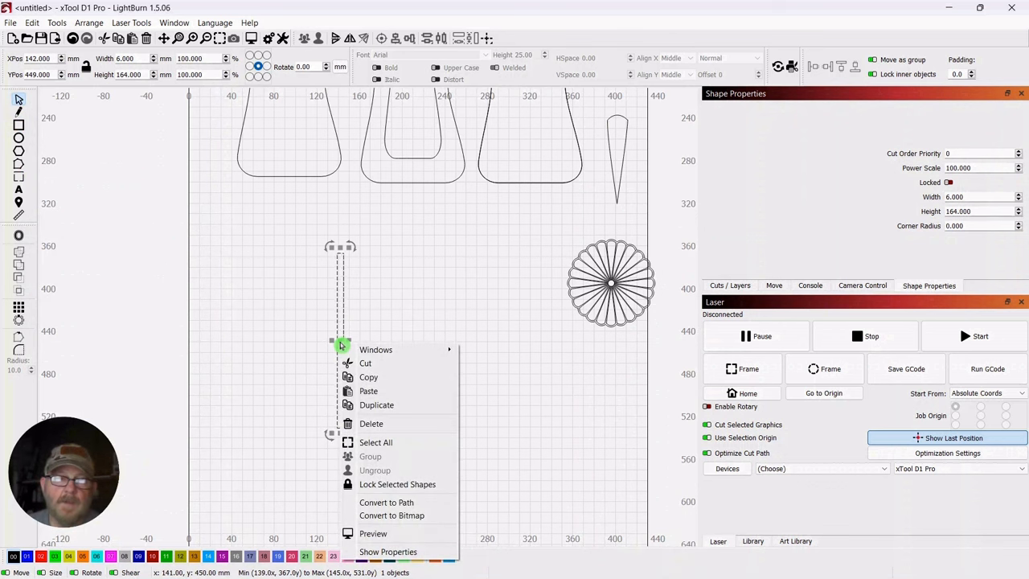
{"action": "left_click", "coordinate": [378, 504]}
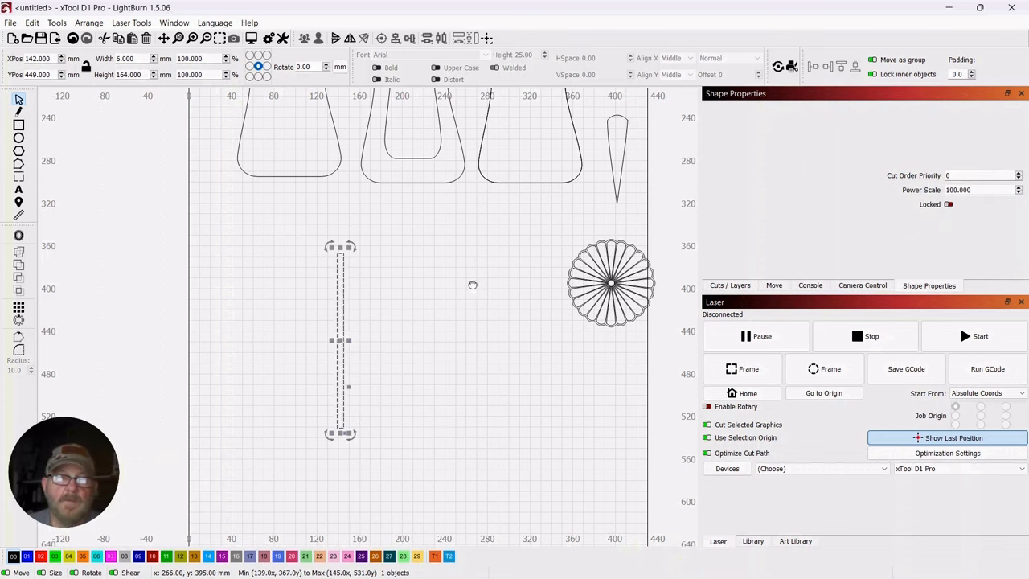
Place the narrow strip over the U-shaped panel's opening at about X 220 mm and stretch its upper end until it is about 188 mm tall
{"action": "mouse_move", "coordinate": [474, 287]}
{"action": "left_mouse_down"}
{"action": "mouse_move", "coordinate": [461, 365]}
{"action": "mouse_move", "coordinate": [462, 328]}
{"action": "left_mouse_up"}
{"action": "scroll", "coordinate": [472, 304], "scroll_direction": "down", "scroll_amount": 3}
{"action": "left_click", "coordinate": [359, 407]}
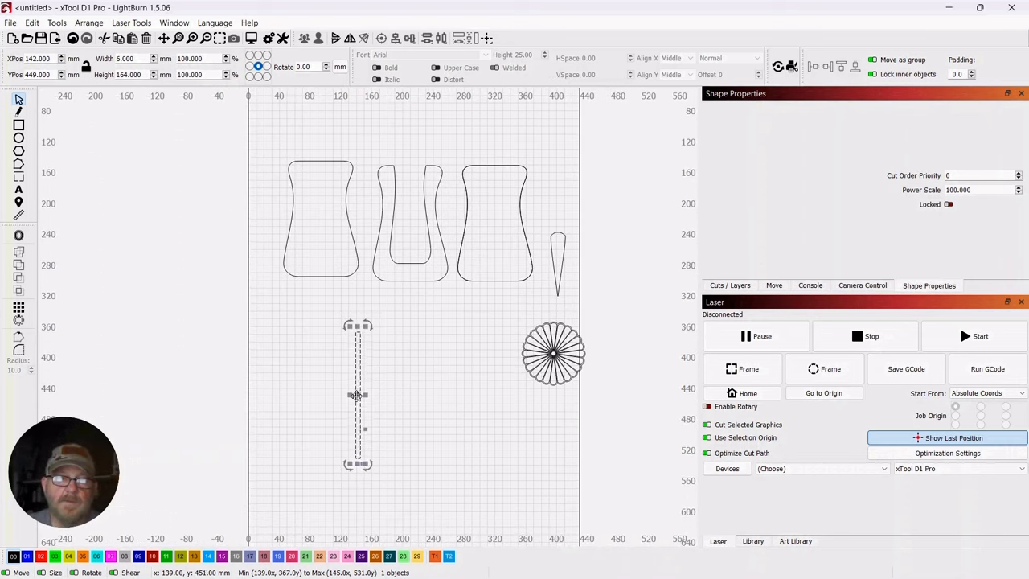
{"action": "left_click_drag", "start_coordinate": [356, 395], "coordinate": [418, 198]}
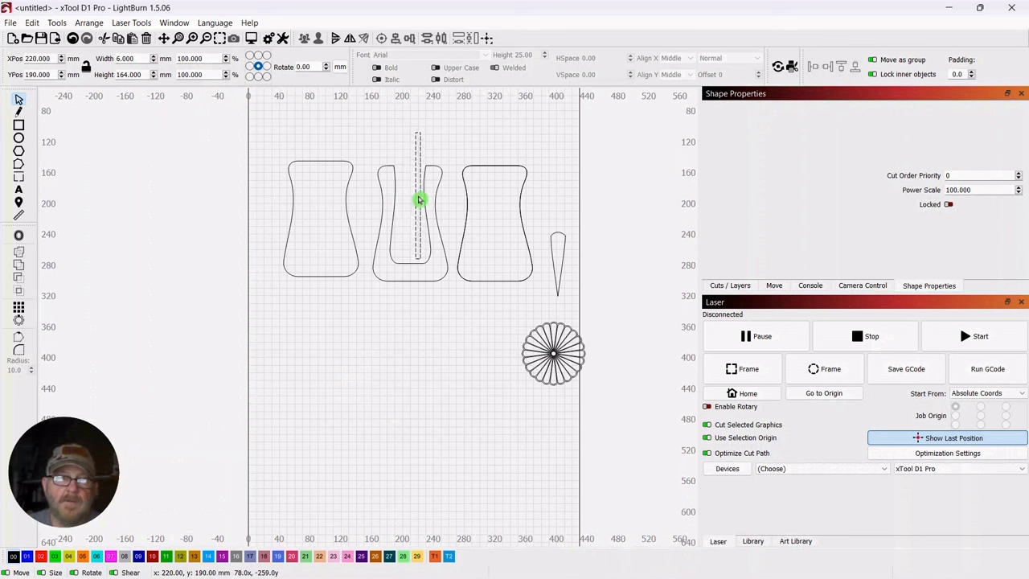
{"action": "left_click_drag", "start_coordinate": [419, 201], "coordinate": [419, 199]}
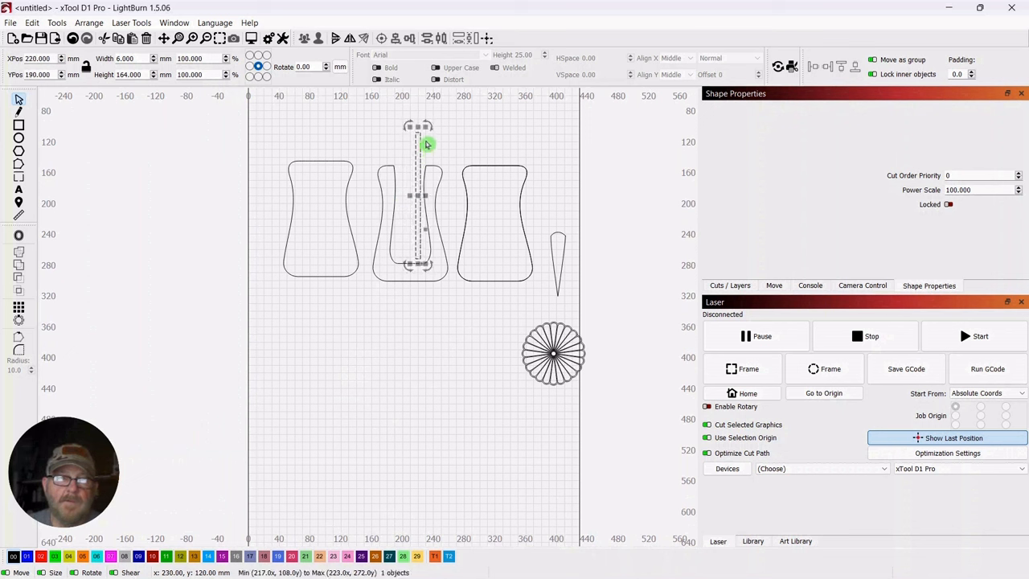
{"action": "left_click_drag", "start_coordinate": [418, 130], "coordinate": [419, 111]}
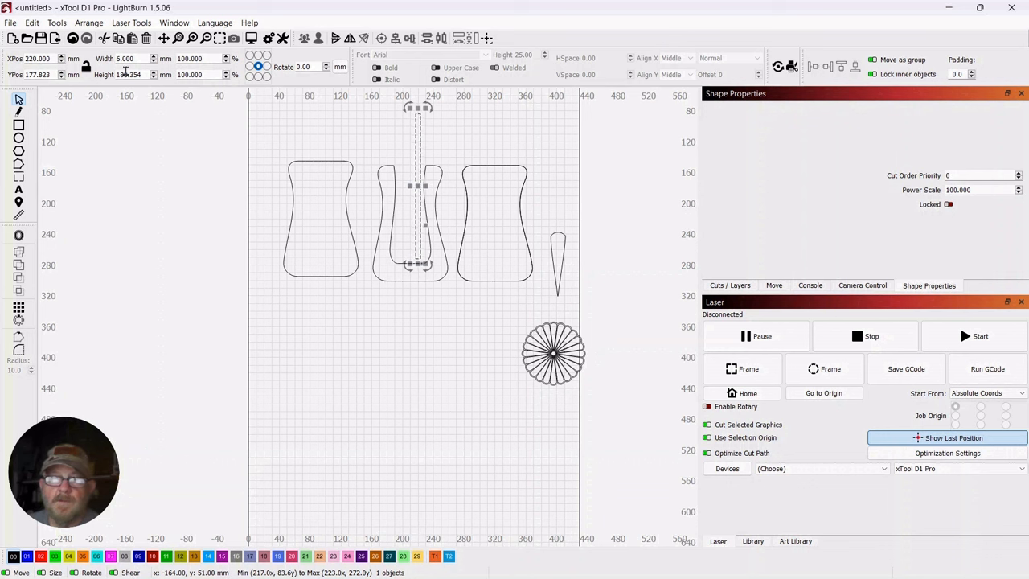
{"action": "left_click", "coordinate": [485, 131]}
Move the strip below the panels to about X 203, Y 447 mm and place a duplicate at about X 301, Y 450 mm
{"action": "left_click", "coordinate": [418, 141]}
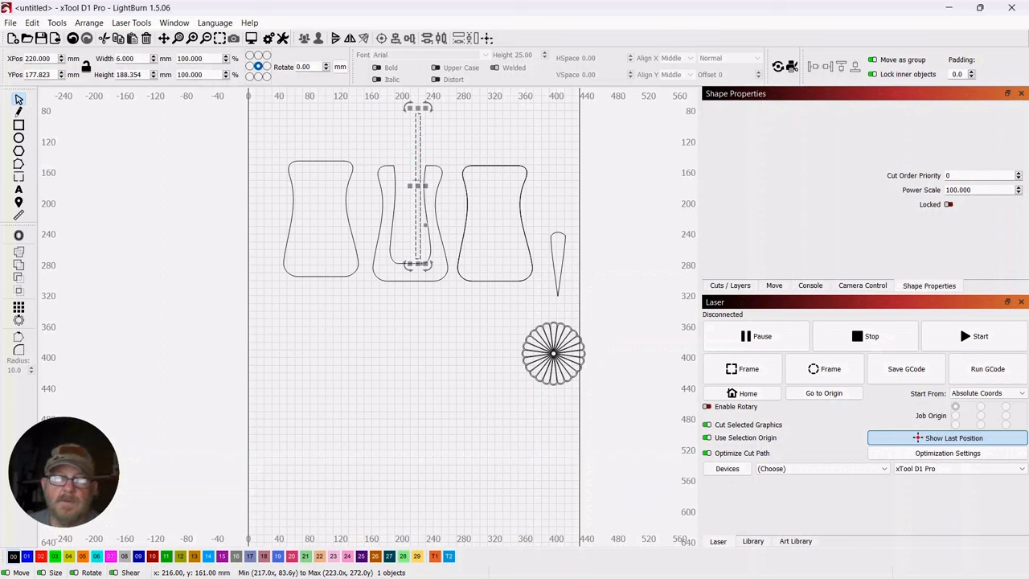
{"action": "left_click_drag", "start_coordinate": [419, 190], "coordinate": [406, 398]}
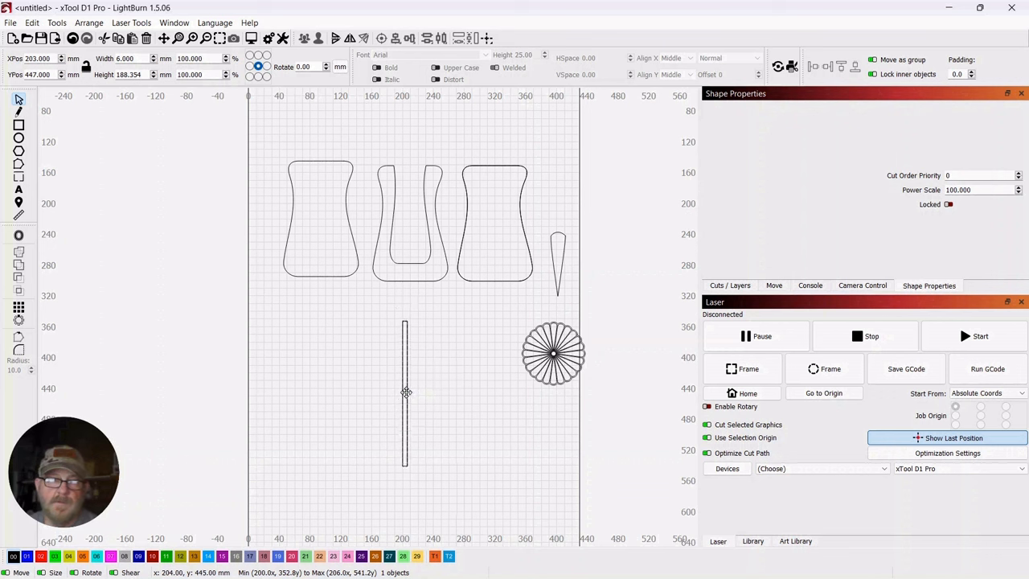
{"action": "left_click_drag", "start_coordinate": [406, 393], "coordinate": [482, 401]}
{"action": "left_click", "coordinate": [258, 377]}
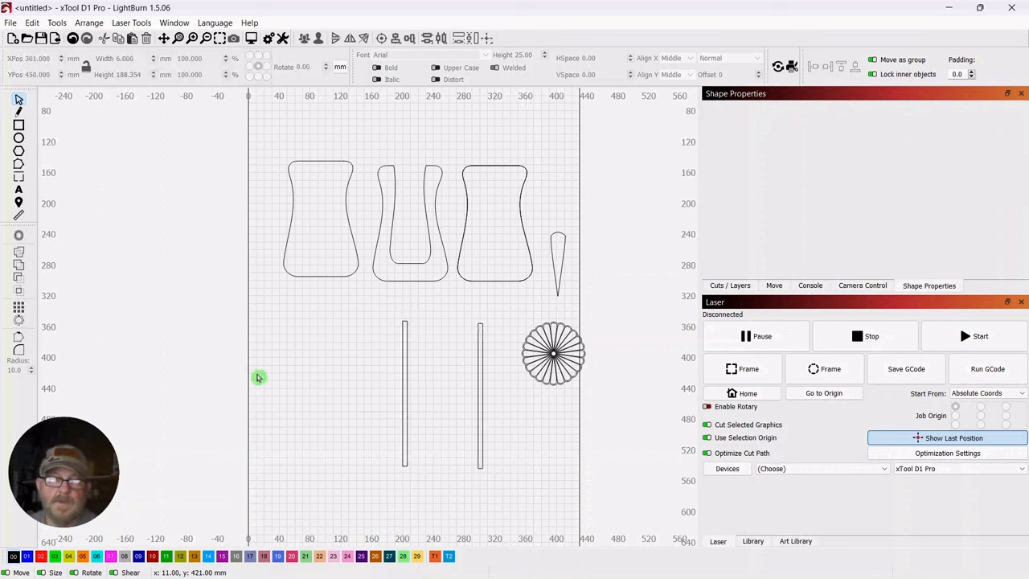
Edit the nodes of the left strip and insert one on each long edge at about Y 405 mm
{"action": "left_click_drag", "start_coordinate": [426, 308], "coordinate": [387, 357]}
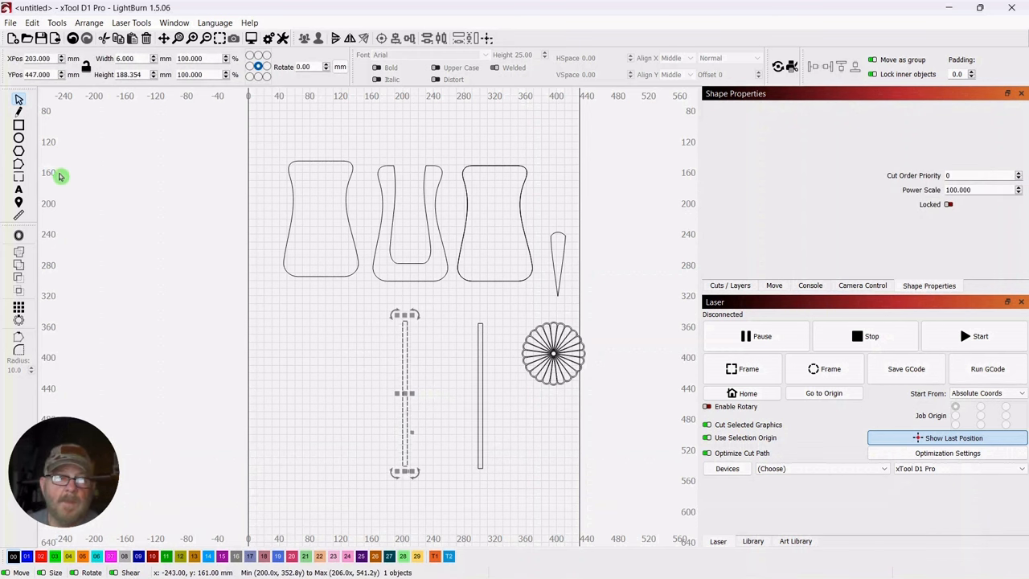
{"action": "left_click", "coordinate": [19, 166]}
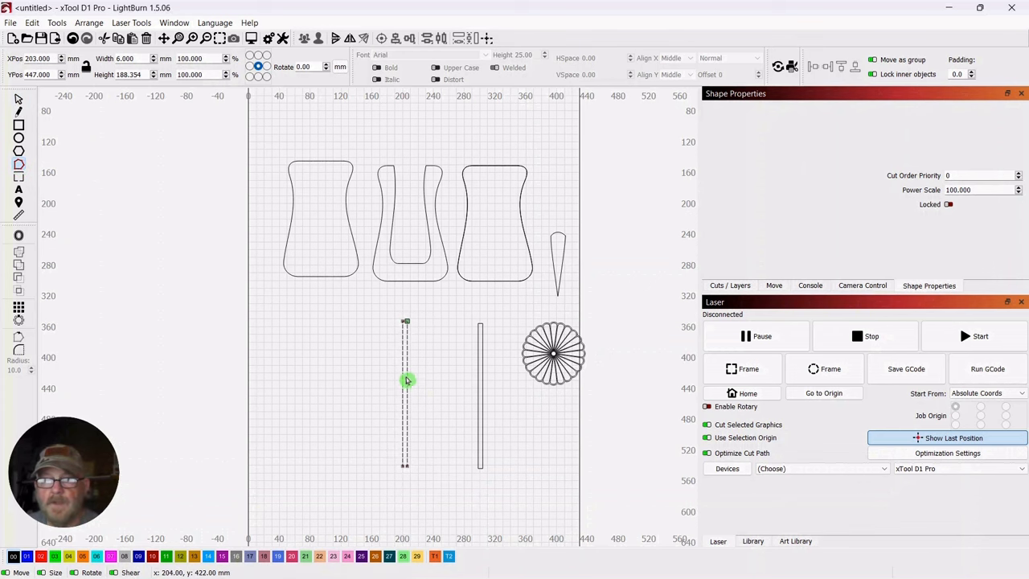
{"action": "scroll", "coordinate": [422, 369], "scroll_direction": "up", "scroll_amount": 3}
{"action": "left_click_drag", "start_coordinate": [449, 432], "coordinate": [460, 330]}
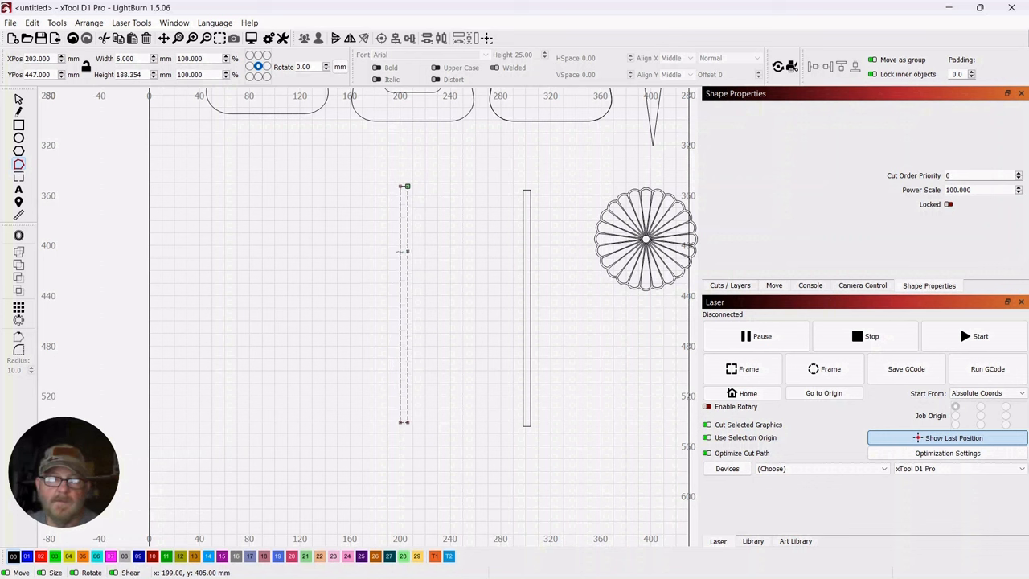
{"action": "key", "text": "i"}
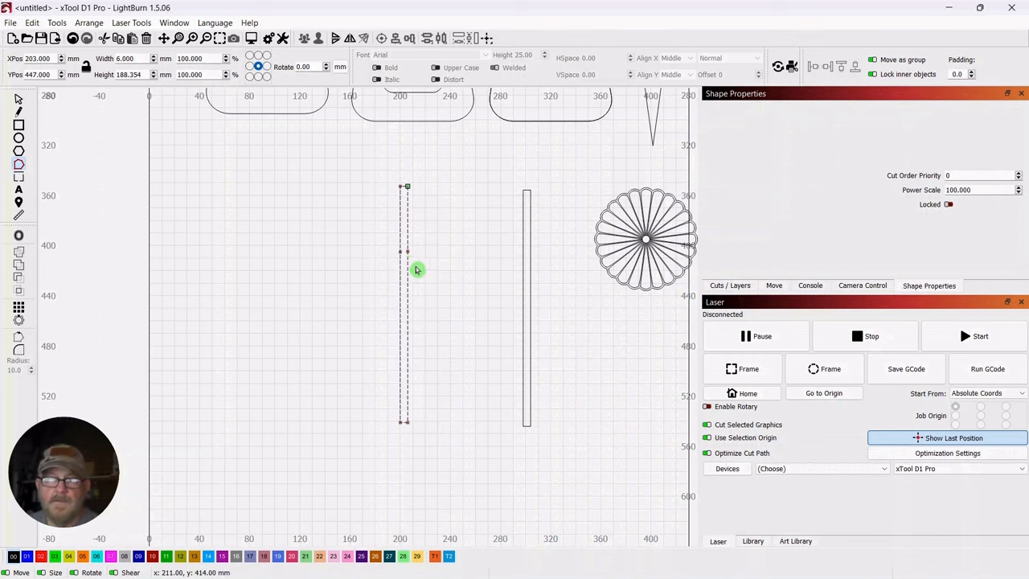
Bend the left strip's upper part diagonally to the right by moving its two top nodes, making it about 35 mm wide and 184 mm tall
{"action": "scroll", "coordinate": [459, 295], "scroll_direction": "up", "scroll_amount": 4}
{"action": "left_click_drag", "start_coordinate": [443, 179], "coordinate": [480, 180]}
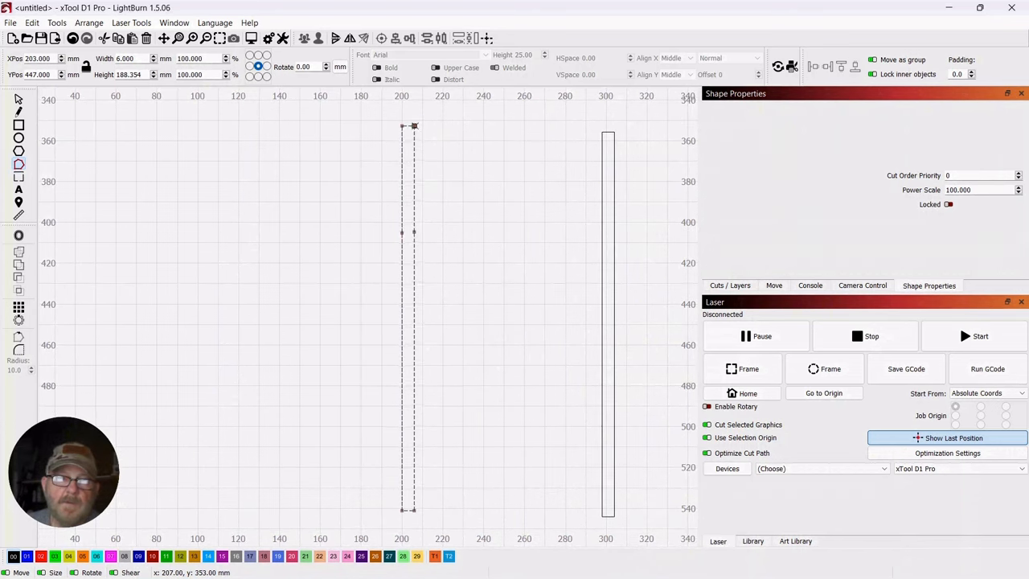
{"action": "left_click_drag", "start_coordinate": [414, 127], "coordinate": [425, 128]}
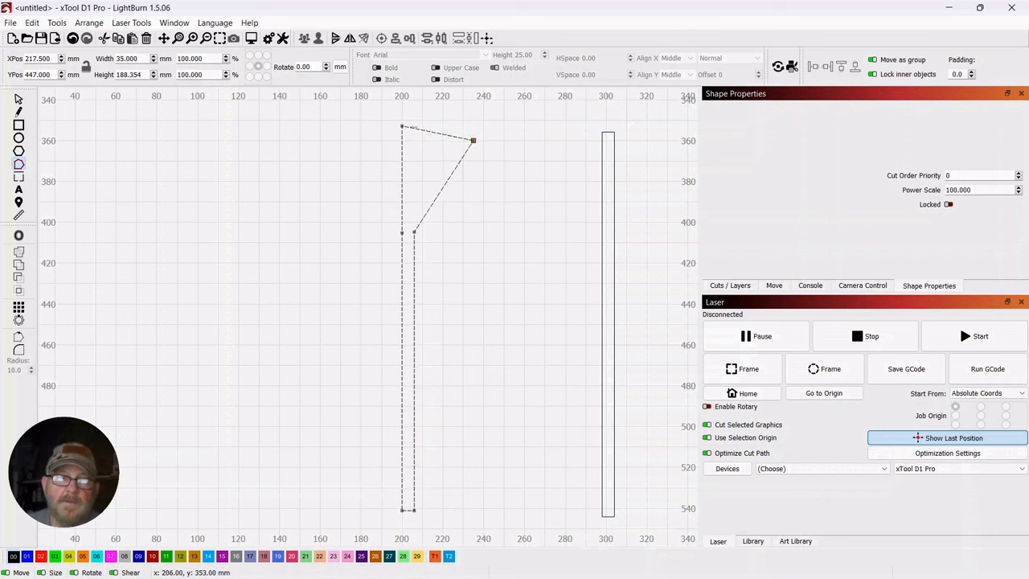
{"action": "left_click_drag", "start_coordinate": [402, 126], "coordinate": [425, 129]}
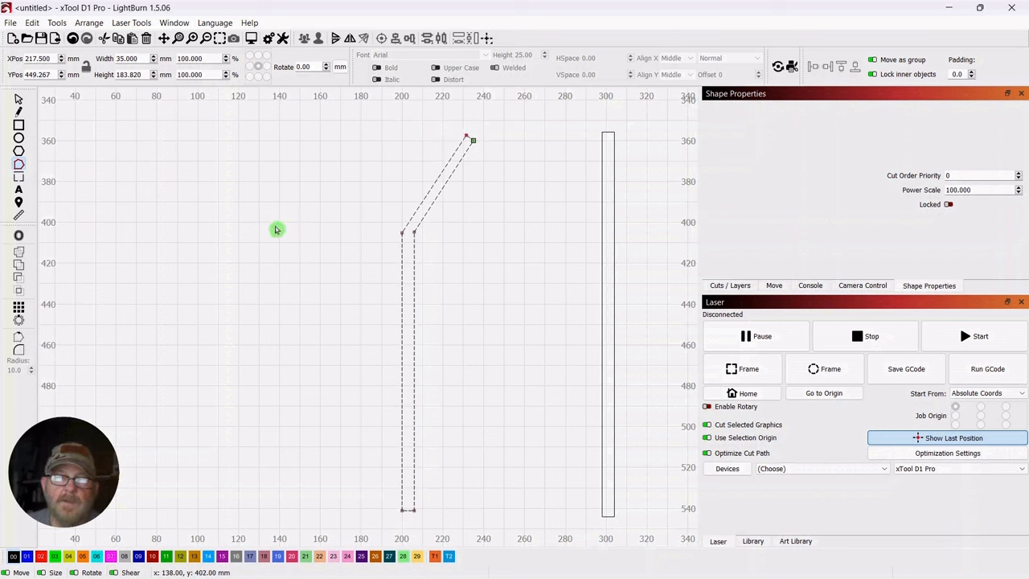
{"action": "left_click", "coordinate": [19, 103]}
{"action": "left_click", "coordinate": [133, 227]}
Move the radial flower below the panels to about X 391, Y 427 mm and ungroup it
{"action": "scroll", "coordinate": [135, 241], "scroll_direction": "down", "scroll_amount": 3}
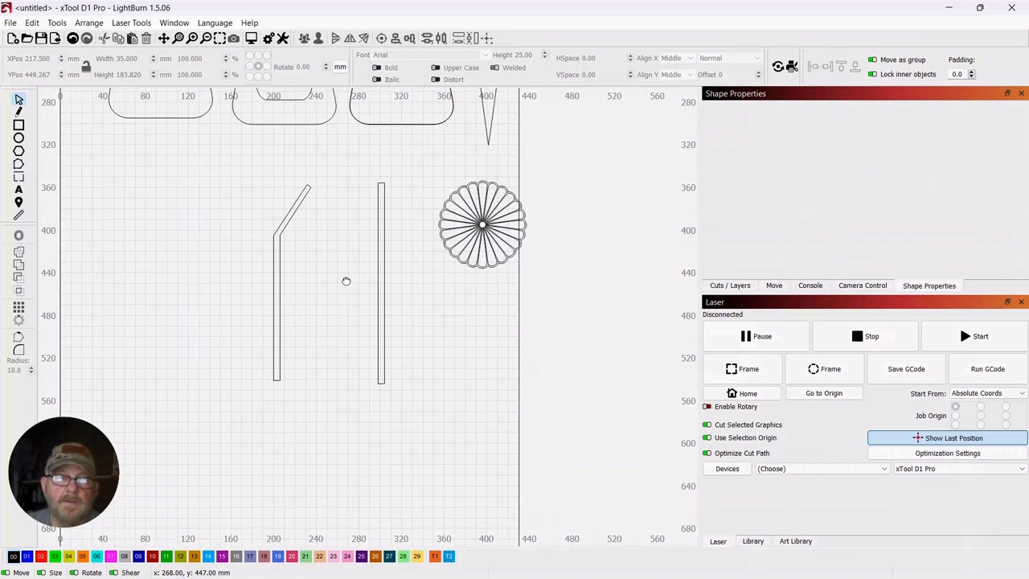
{"action": "scroll", "coordinate": [346, 281], "scroll_direction": "down", "scroll_amount": 1}
{"action": "left_click_drag", "start_coordinate": [346, 281], "coordinate": [429, 349]}
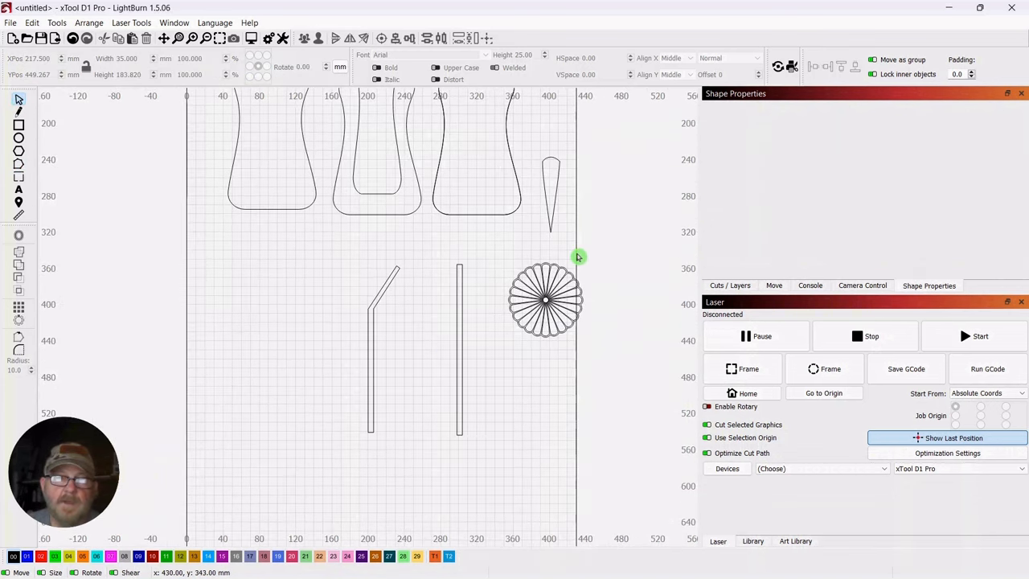
{"action": "left_click", "coordinate": [539, 296]}
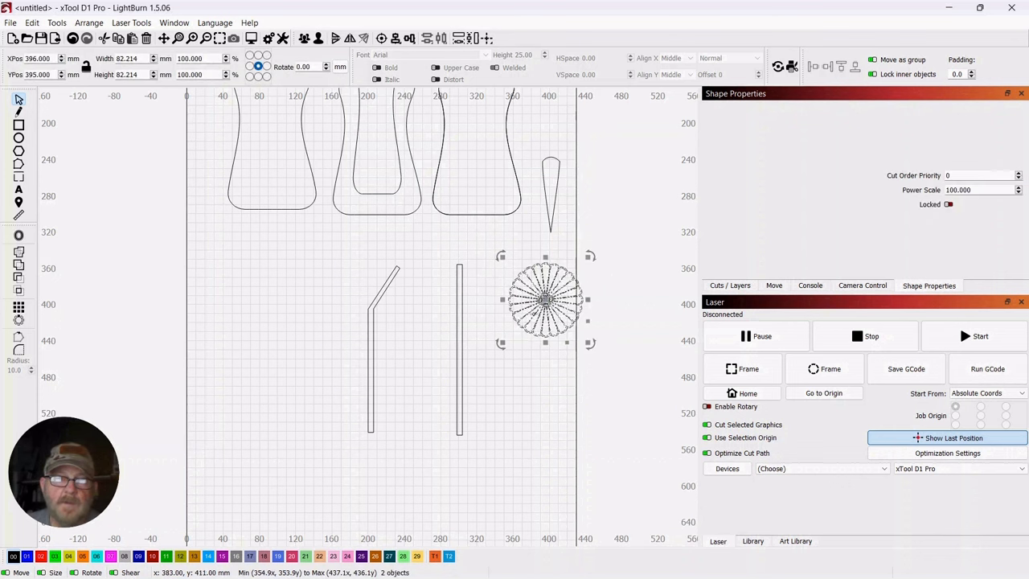
{"action": "left_click_drag", "start_coordinate": [540, 305], "coordinate": [544, 333]}
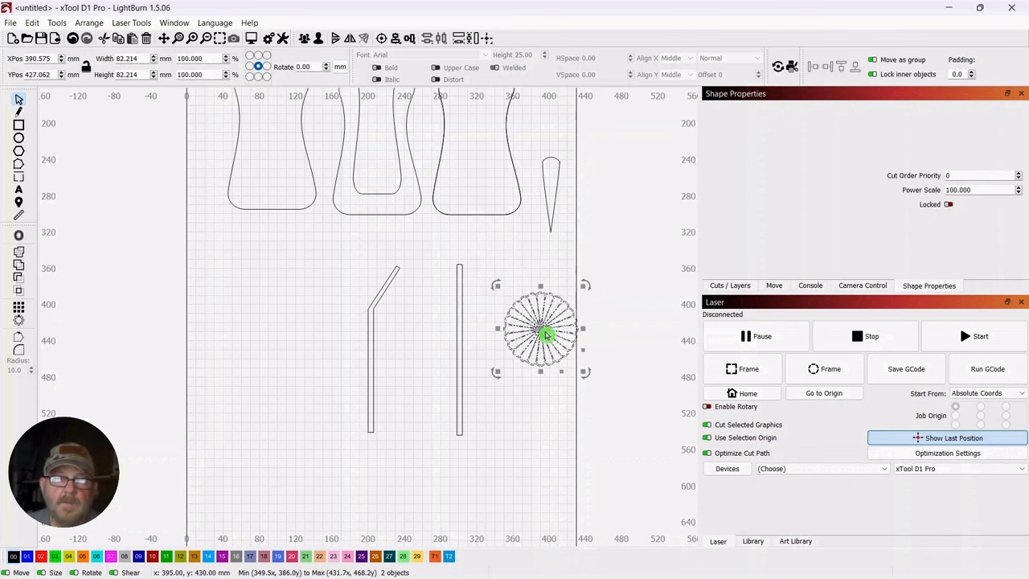
{"action": "left_click", "coordinate": [318, 44]}
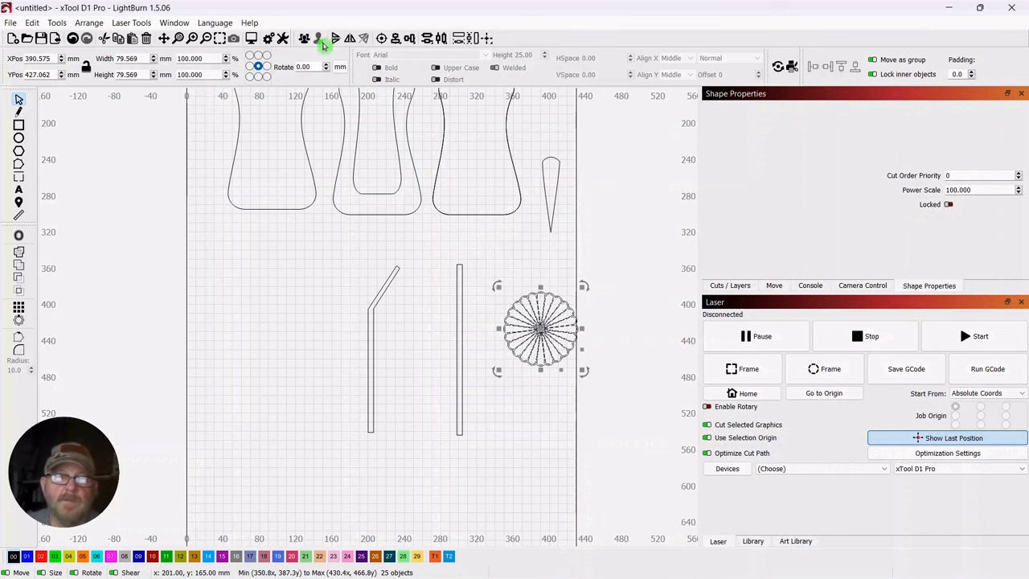
{"action": "left_click", "coordinate": [517, 255]}
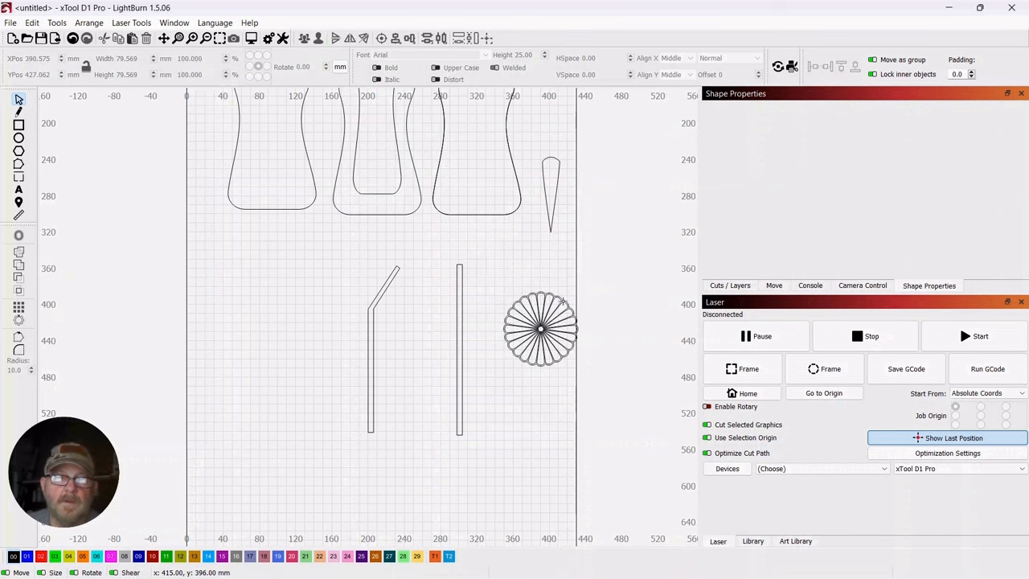
Separate the flower's scalloped outer outline from the petals by moving it to X 313, Y 362 mm
{"action": "scroll", "coordinate": [563, 302], "scroll_direction": "up", "scroll_amount": 5}
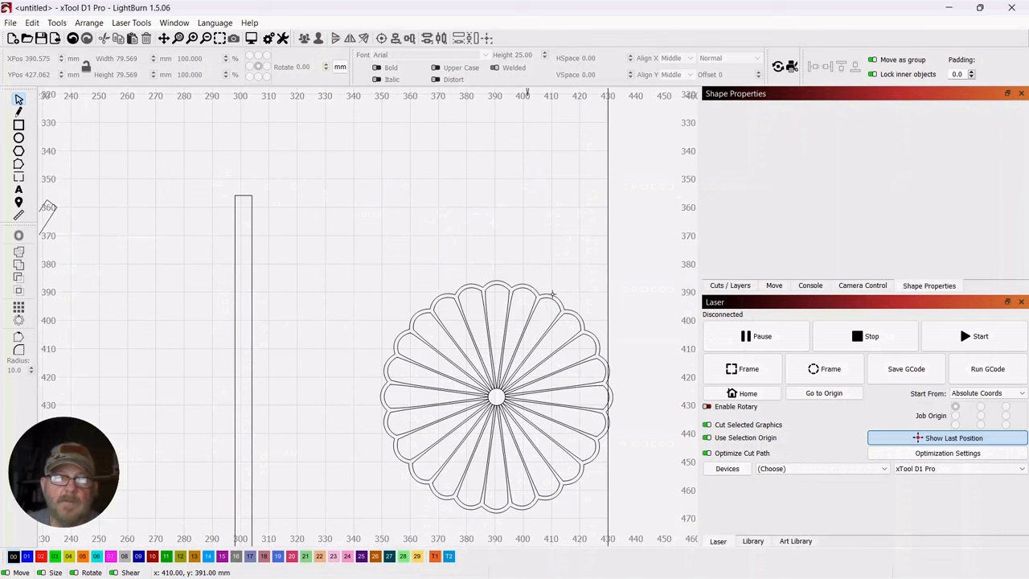
{"action": "left_click", "coordinate": [551, 298]}
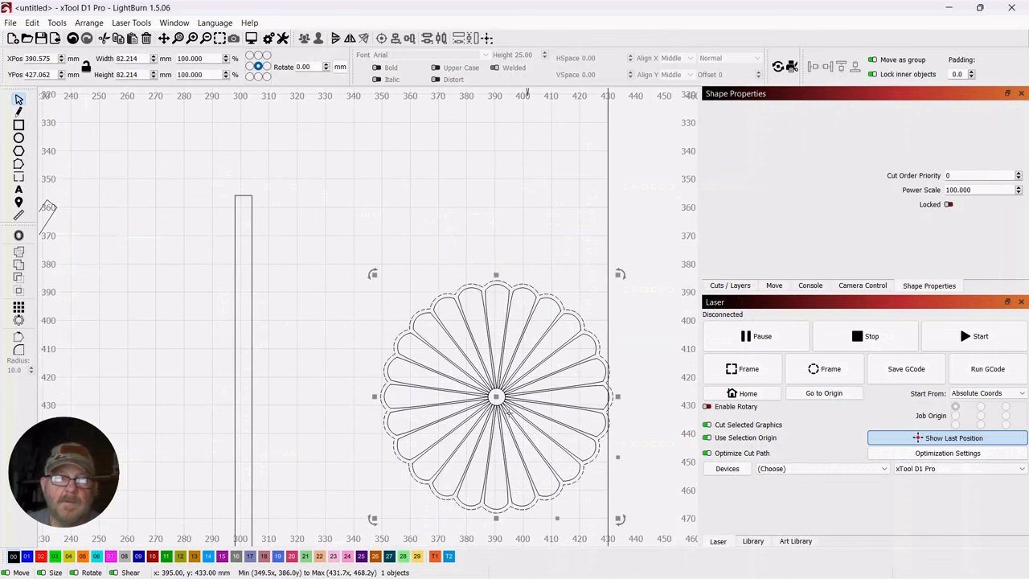
{"action": "left_click_drag", "start_coordinate": [497, 404], "coordinate": [279, 216]}
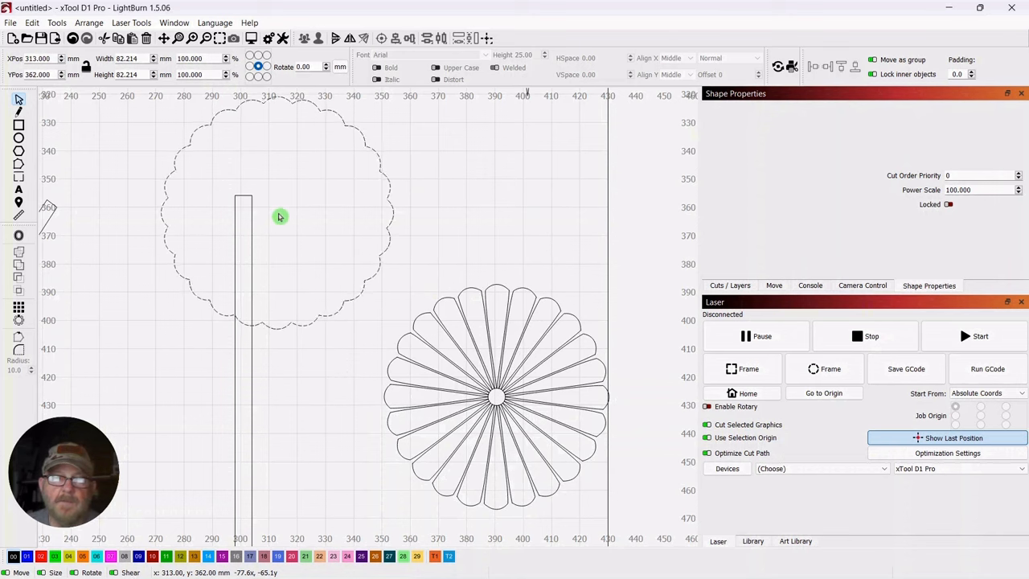
{"action": "left_click", "coordinate": [474, 213]}
Place the bent strip inside the U-shaped panel's opening at X 236, Y 180 mm
{"action": "scroll", "coordinate": [480, 211], "scroll_direction": "down", "scroll_amount": 4}
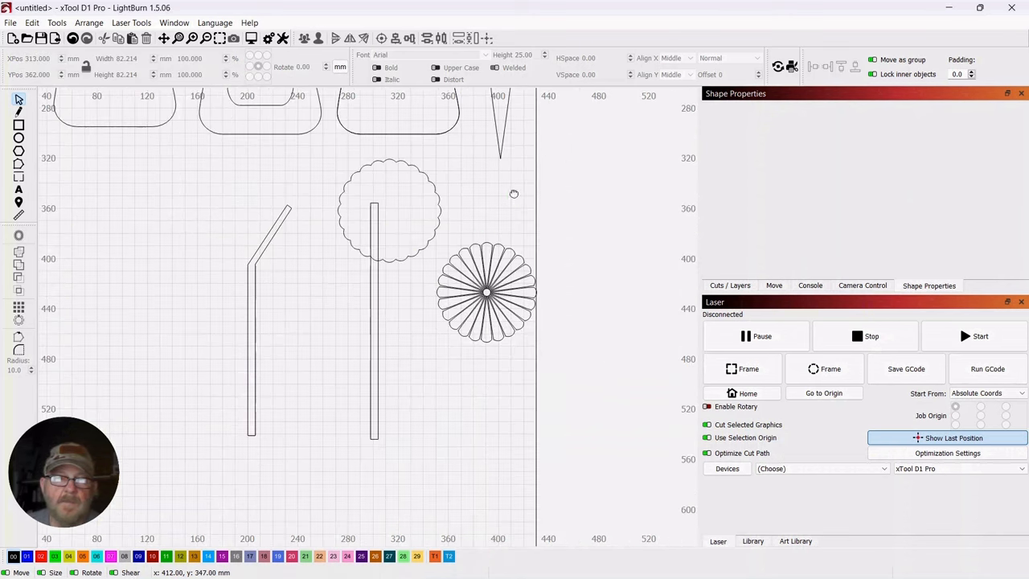
{"action": "left_click_drag", "start_coordinate": [514, 193], "coordinate": [542, 282]}
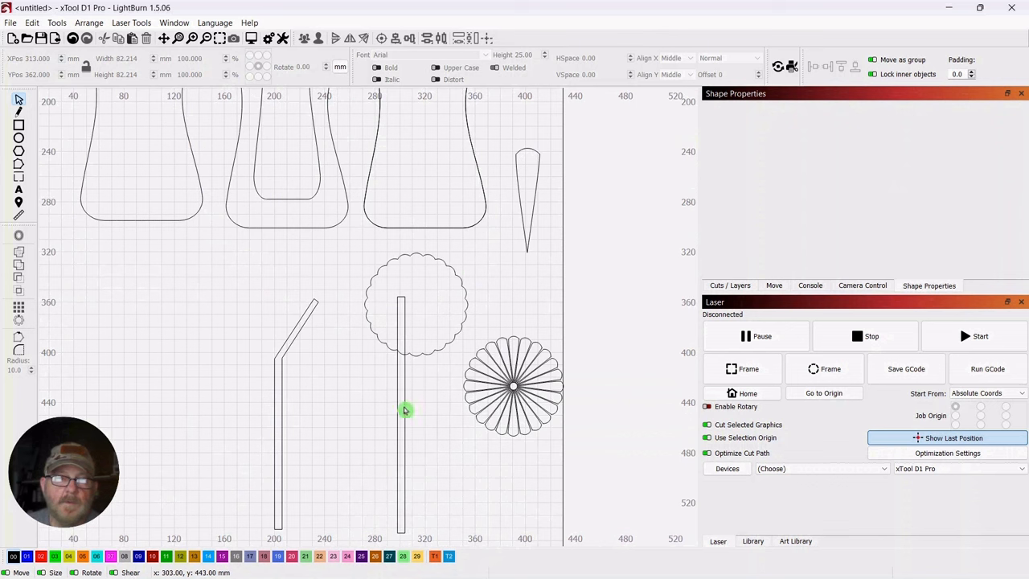
{"action": "scroll", "coordinate": [326, 281], "scroll_direction": "down", "scroll_amount": 3}
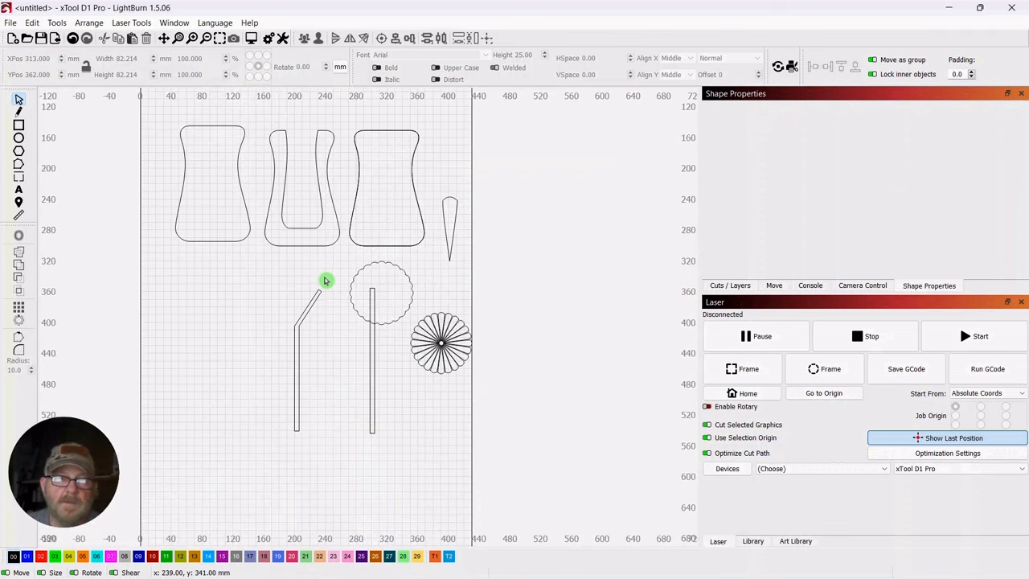
{"action": "left_click_drag", "start_coordinate": [379, 287], "coordinate": [378, 287]}
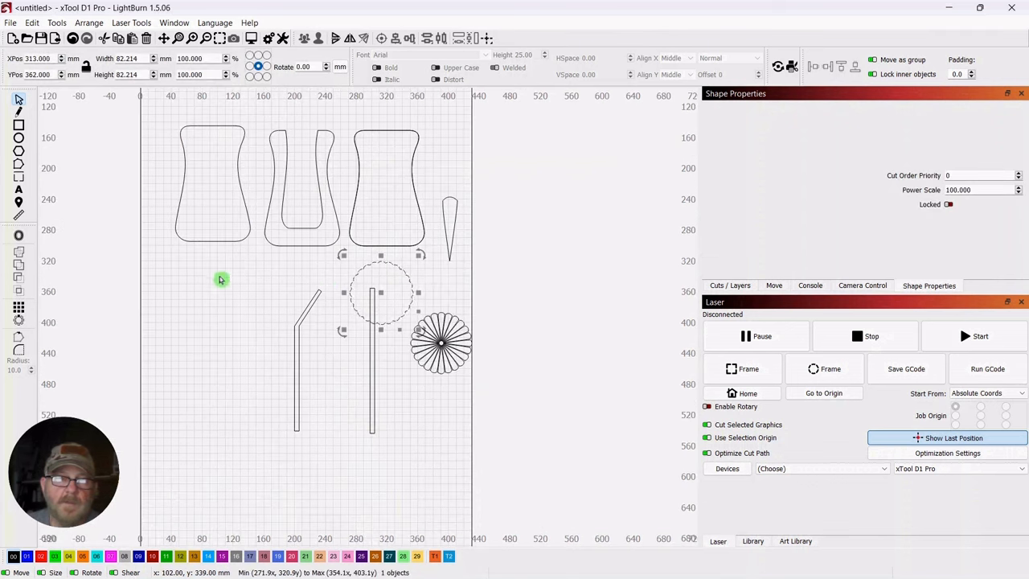
{"action": "left_click_drag", "start_coordinate": [219, 278], "coordinate": [288, 328]}
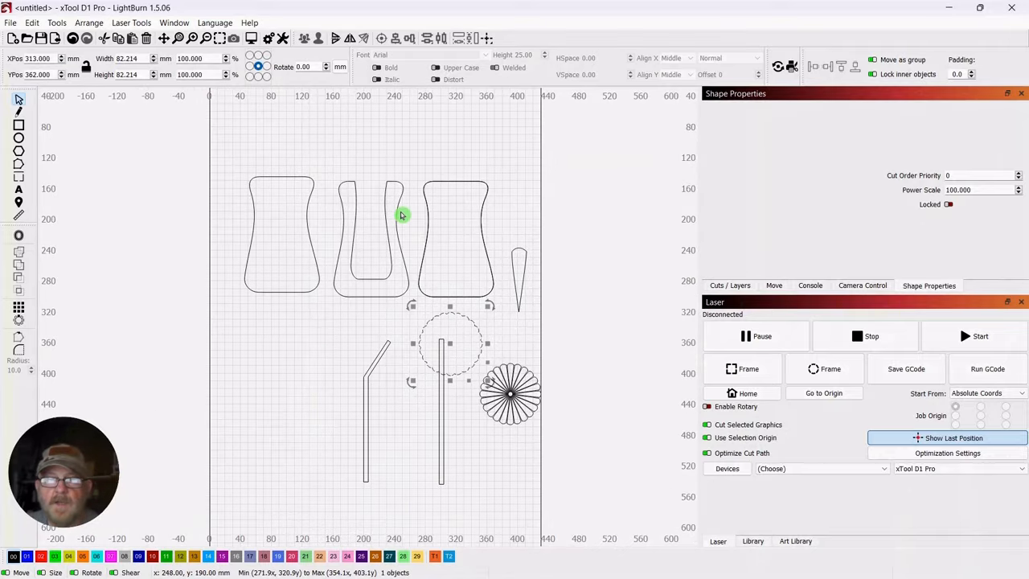
{"action": "left_click", "coordinate": [364, 390]}
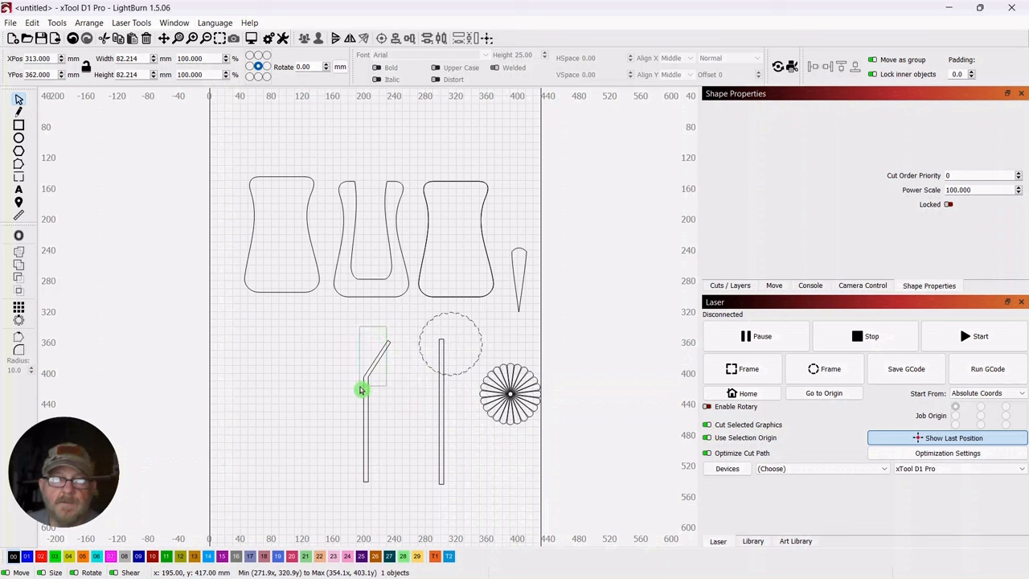
{"action": "left_click_drag", "start_coordinate": [374, 411], "coordinate": [392, 209]}
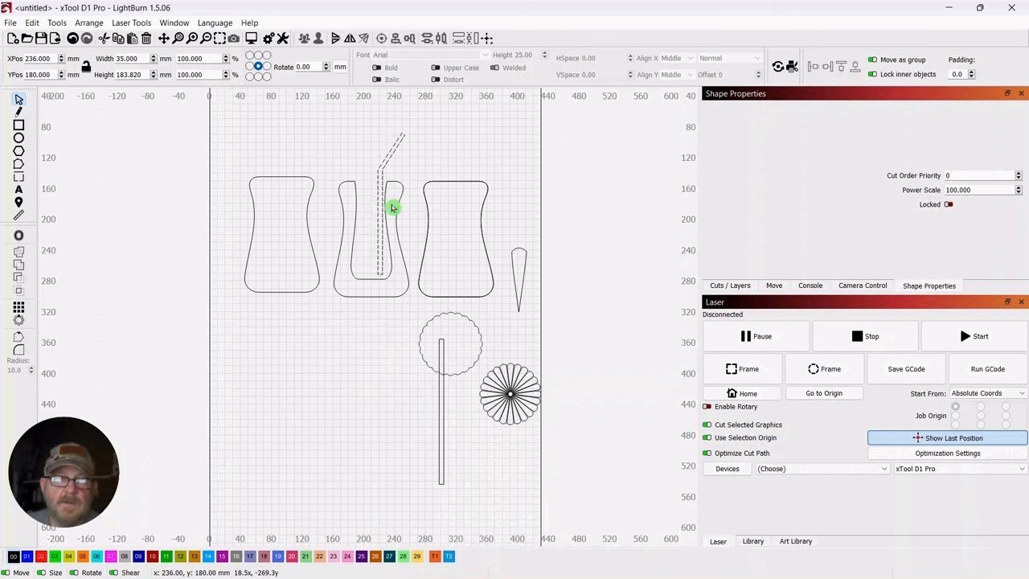
Move the scalloped outline over the bent strip's upper end at X 256, Y 83 mm and shrink it to about 74 mm wide
{"action": "left_click_drag", "start_coordinate": [346, 417], "coordinate": [325, 451]}
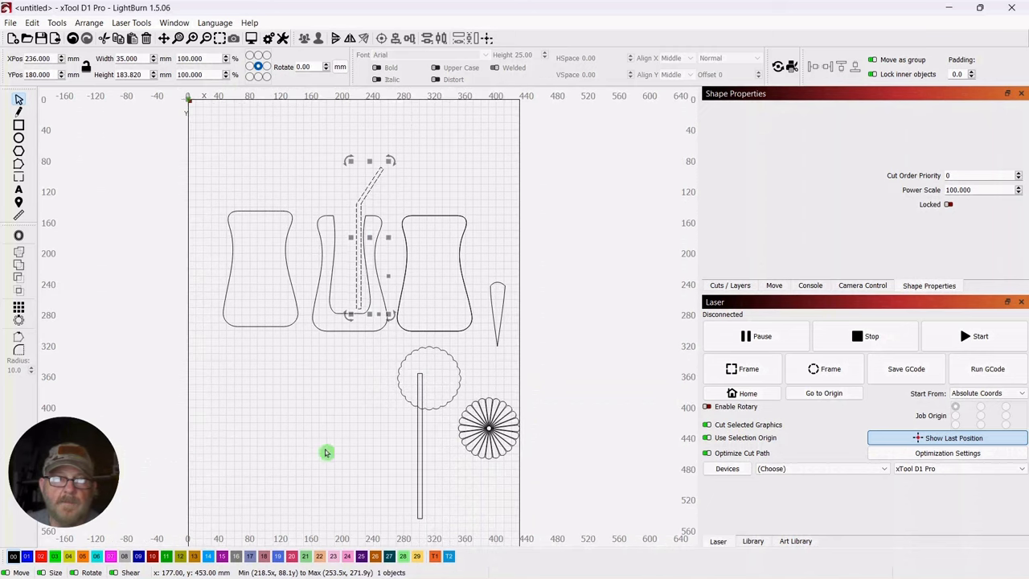
{"action": "left_click", "coordinate": [460, 367]}
{"action": "left_click_drag", "start_coordinate": [452, 381], "coordinate": [409, 187]}
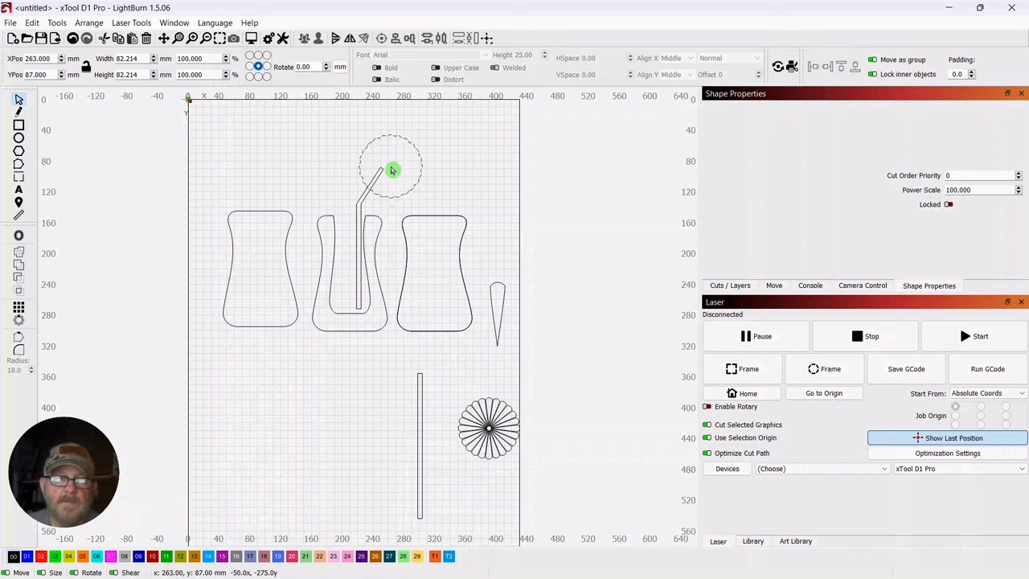
{"action": "left_click_drag", "start_coordinate": [391, 170], "coordinate": [391, 169]}
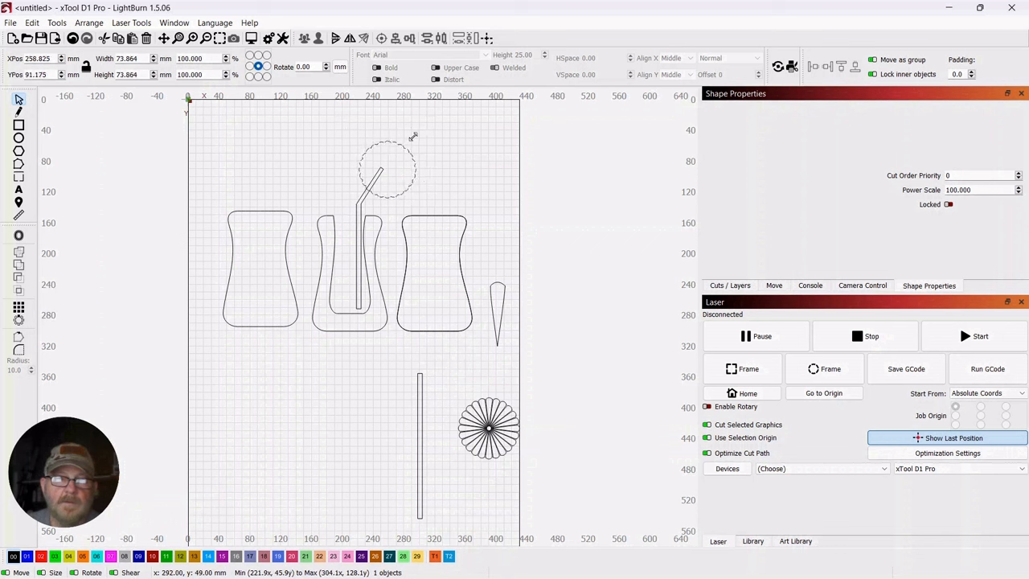
{"action": "left_click_drag", "start_coordinate": [388, 174], "coordinate": [387, 167]}
{"action": "left_click", "coordinate": [473, 177]}
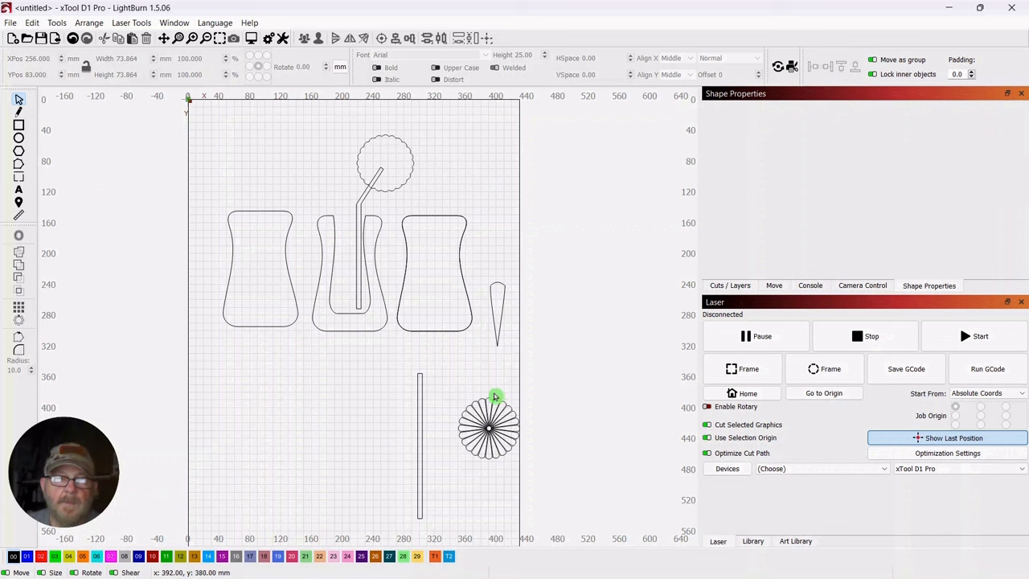
Move the flower petals up beside the scalloped outline to X 349, Y 64 mm and shrink them to about 66 mm wide
{"action": "left_click", "coordinate": [481, 426]}
{"action": "left_click_drag", "start_coordinate": [481, 427], "coordinate": [378, 171]}
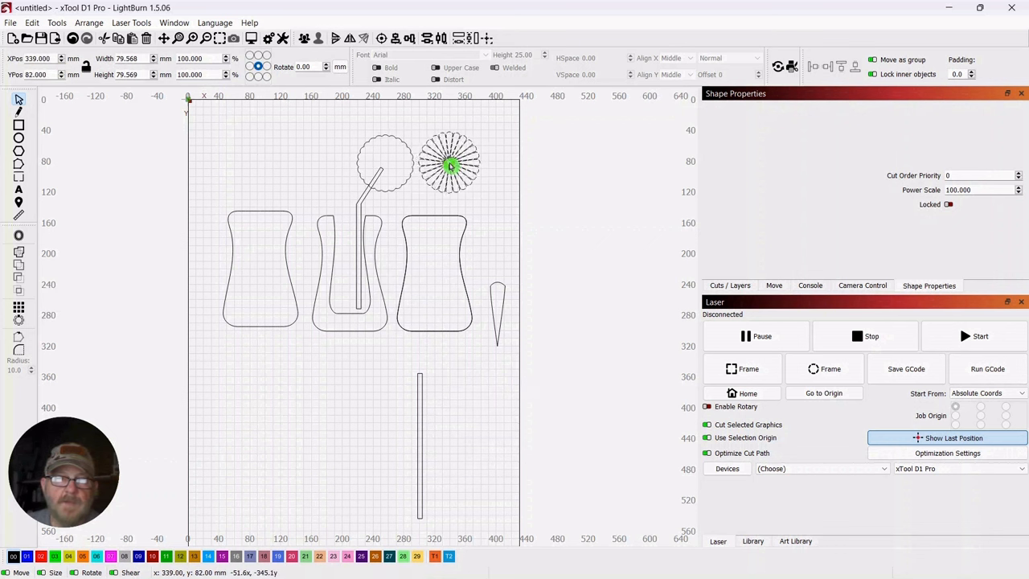
{"action": "left_click_drag", "start_coordinate": [451, 165], "coordinate": [450, 165]}
{"action": "left_click_drag", "start_coordinate": [482, 129], "coordinate": [456, 148]}
{"action": "left_click", "coordinate": [481, 219]}
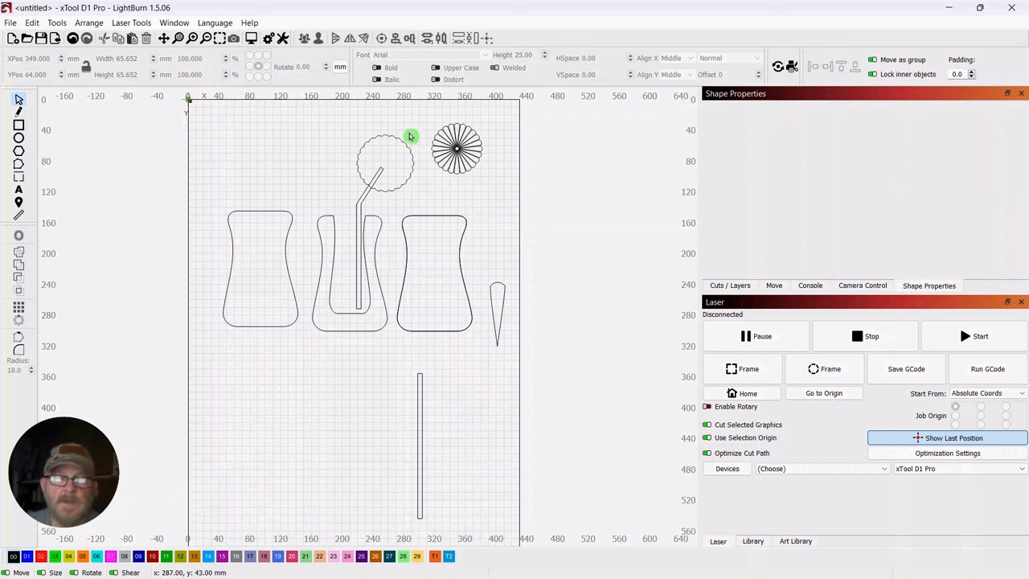
Merge the scalloped outline and the bent strip into a single shape with a Boolean union
{"action": "left_click_drag", "start_coordinate": [407, 131], "coordinate": [351, 186]}
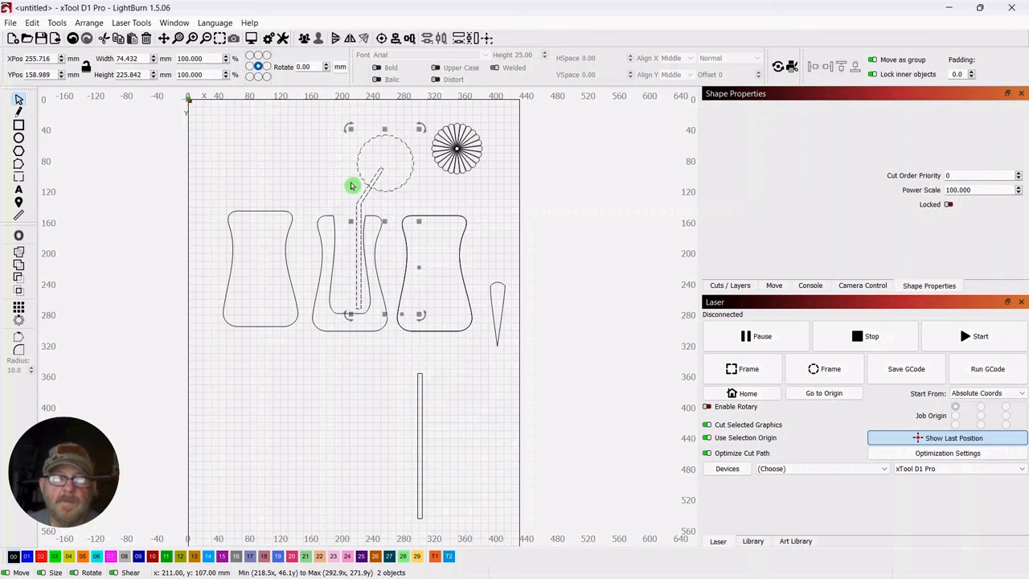
{"action": "left_click", "coordinate": [23, 254]}
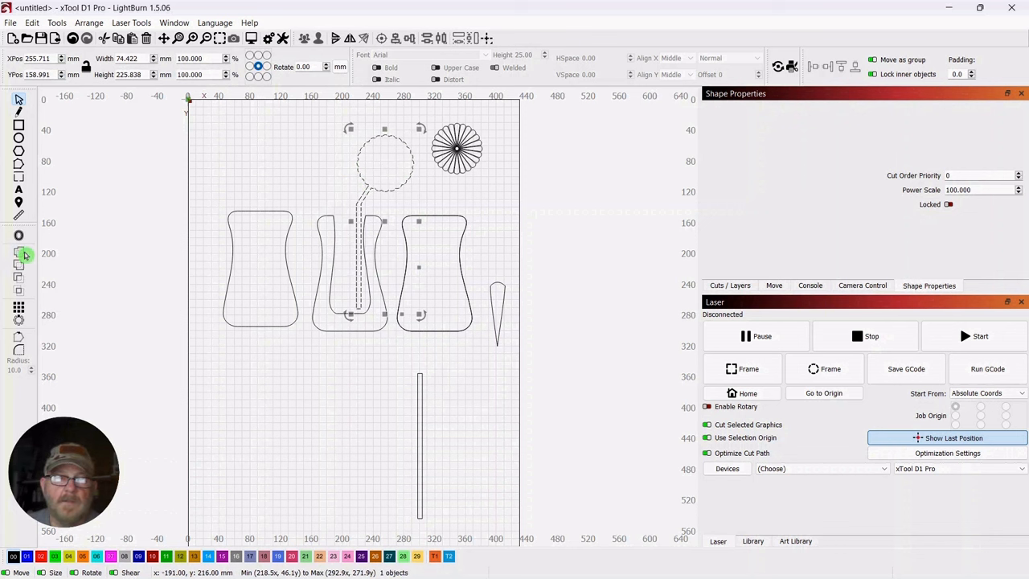
{"action": "left_click", "coordinate": [456, 197]}
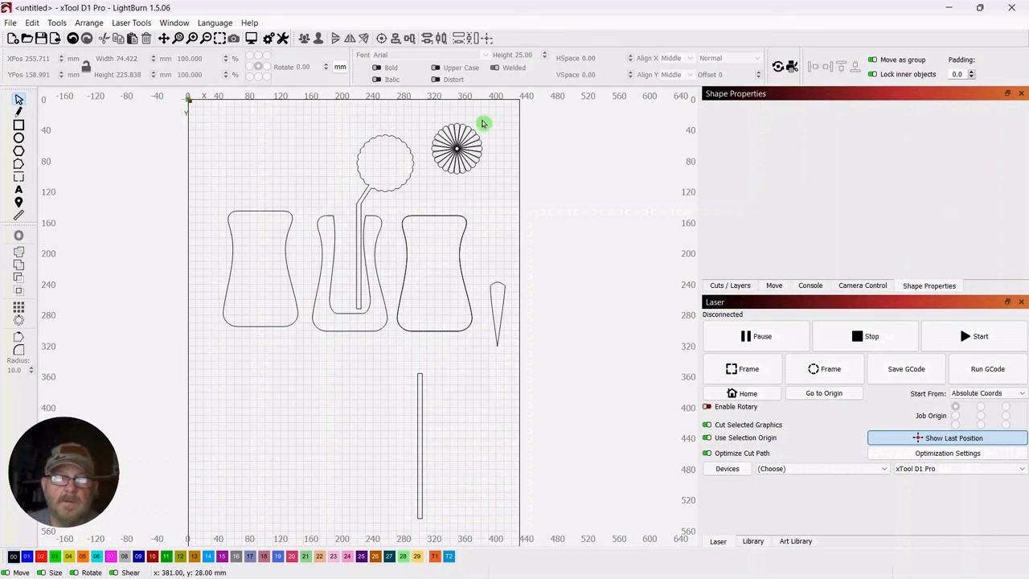
Duplicate the merged scalloped circle and stem in place and undo the small trial move
{"action": "left_click", "coordinate": [434, 172]}
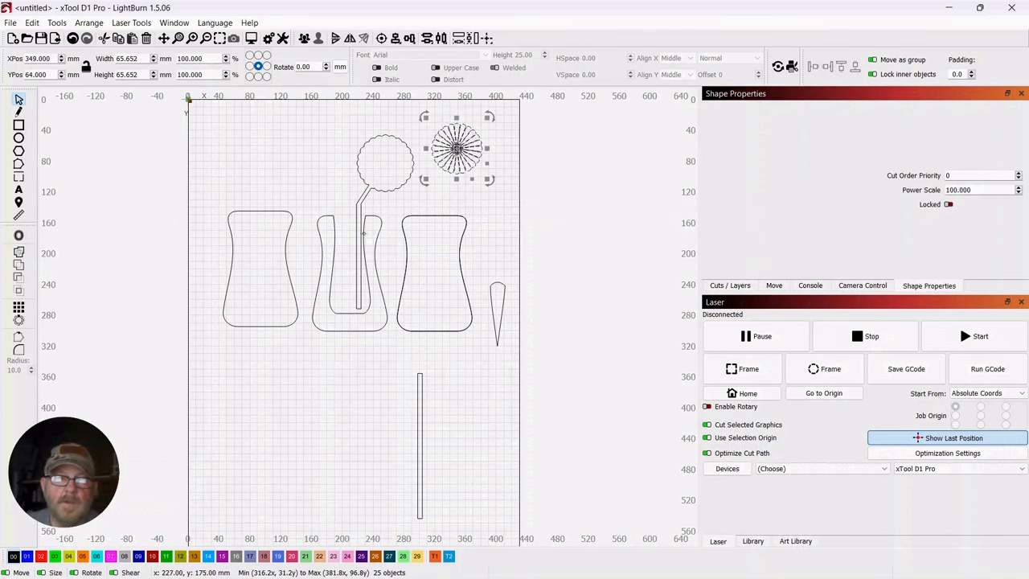
{"action": "left_click", "coordinate": [384, 212]}
{"action": "left_click", "coordinate": [374, 163]}
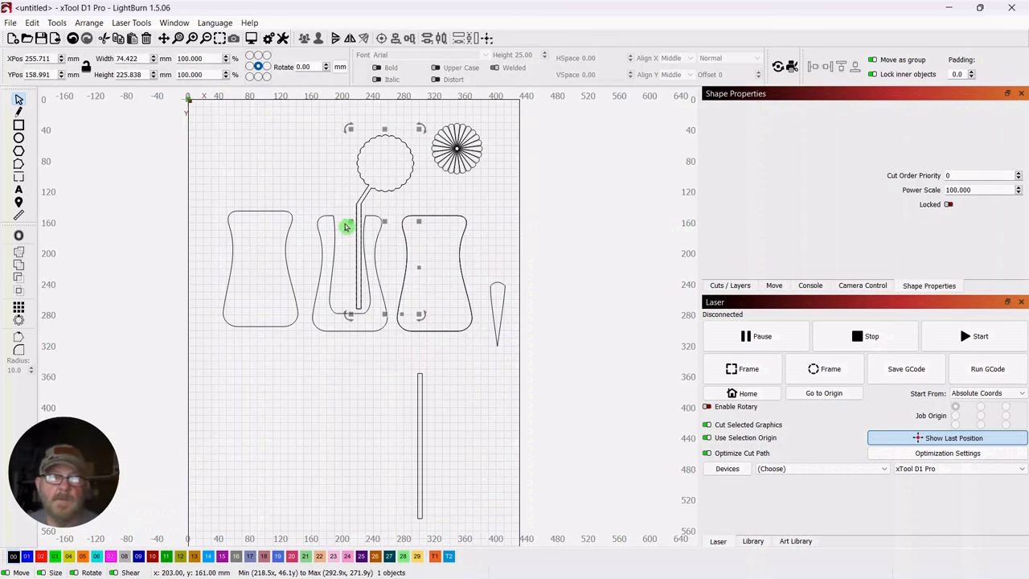
{"action": "mouse_move", "coordinate": [351, 220]}
{"action": "left_mouse_down"}
{"action": "mouse_move", "coordinate": [314, 234]}
{"action": "mouse_move", "coordinate": [338, 216]}
{"action": "mouse_move", "coordinate": [186, 207]}
{"action": "mouse_move", "coordinate": [342, 222]}
{"action": "left_mouse_up"}
{"action": "key", "text": "ctrl+z"}
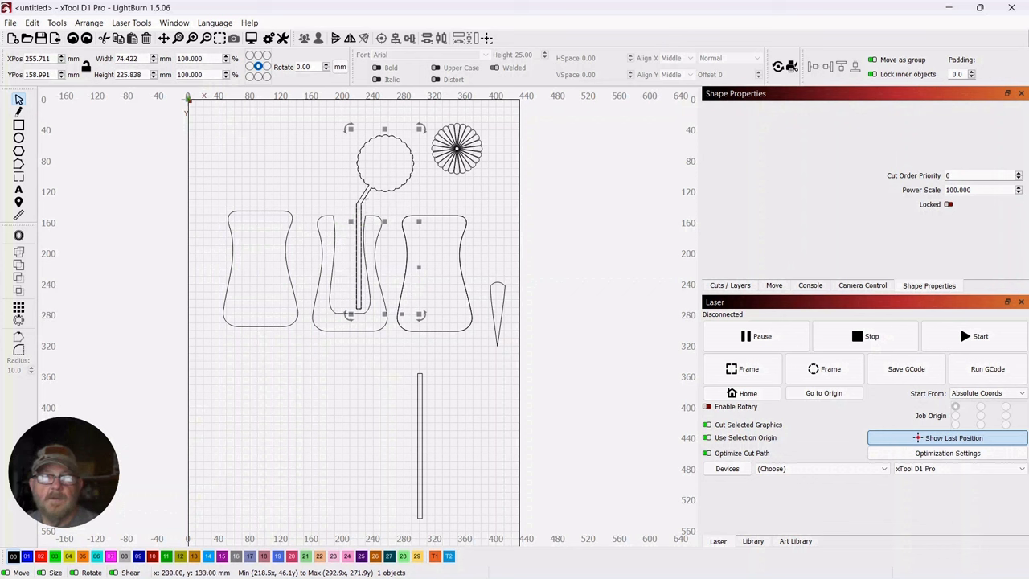
Move both stacked copies of the merged stem shape below the panels to about X 232, Y 430 mm and select them both again
{"action": "left_click", "coordinate": [320, 176]}
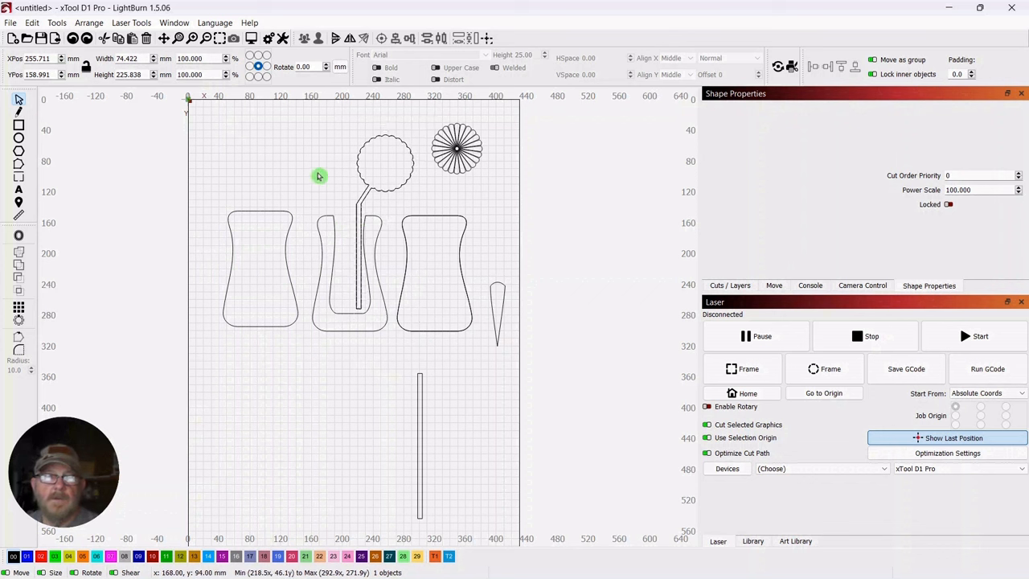
{"action": "left_click", "coordinate": [362, 176]}
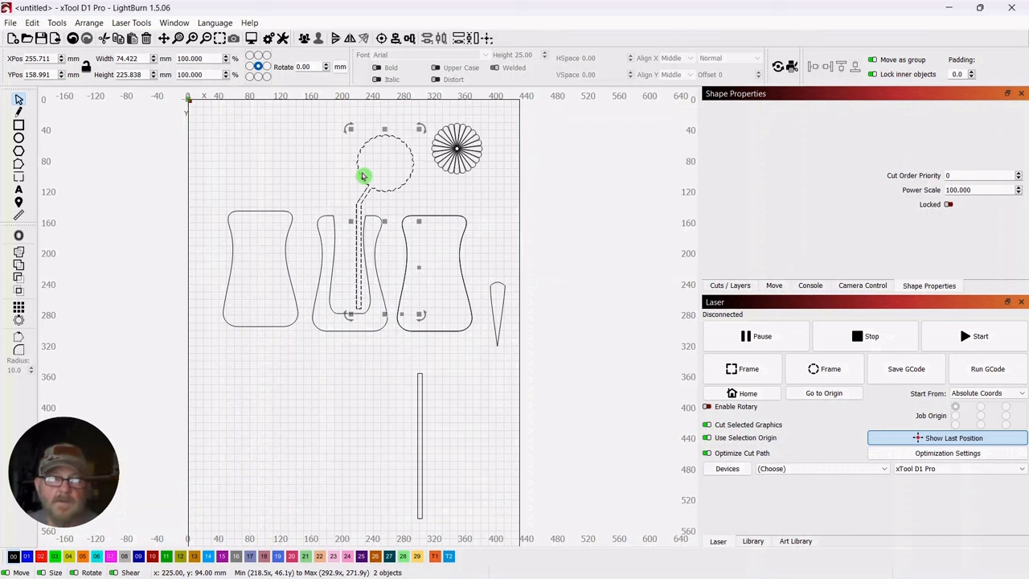
{"action": "left_click", "coordinate": [273, 162]}
{"action": "left_click", "coordinate": [391, 131]}
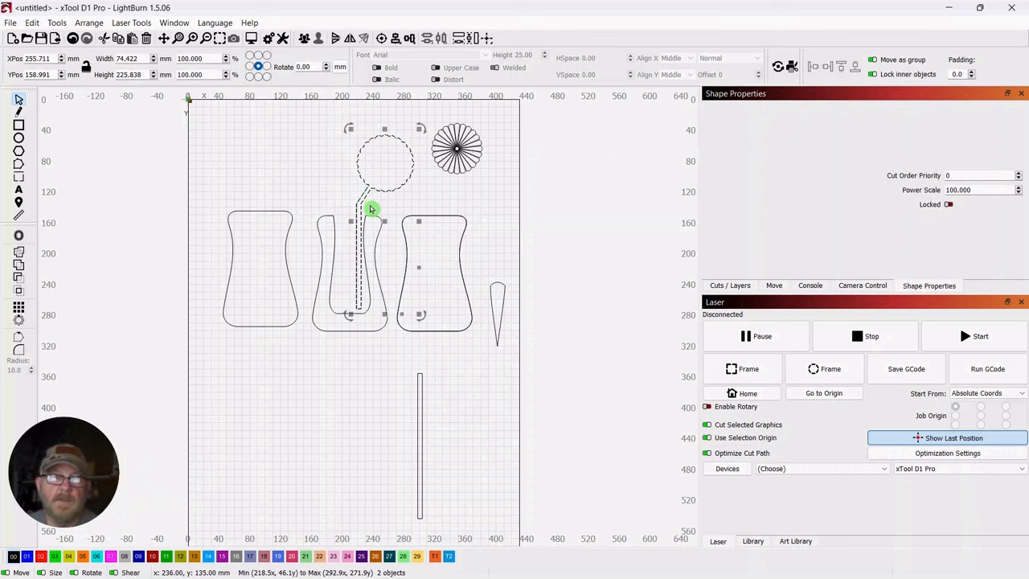
{"action": "left_click_drag", "start_coordinate": [358, 225], "coordinate": [340, 432]}
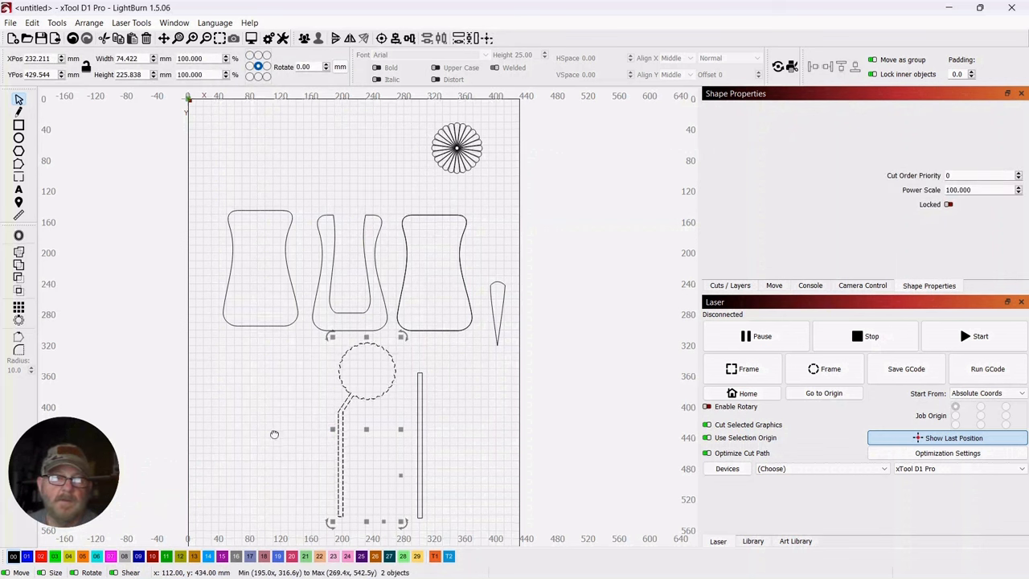
{"action": "left_click_drag", "start_coordinate": [276, 429], "coordinate": [295, 328]}
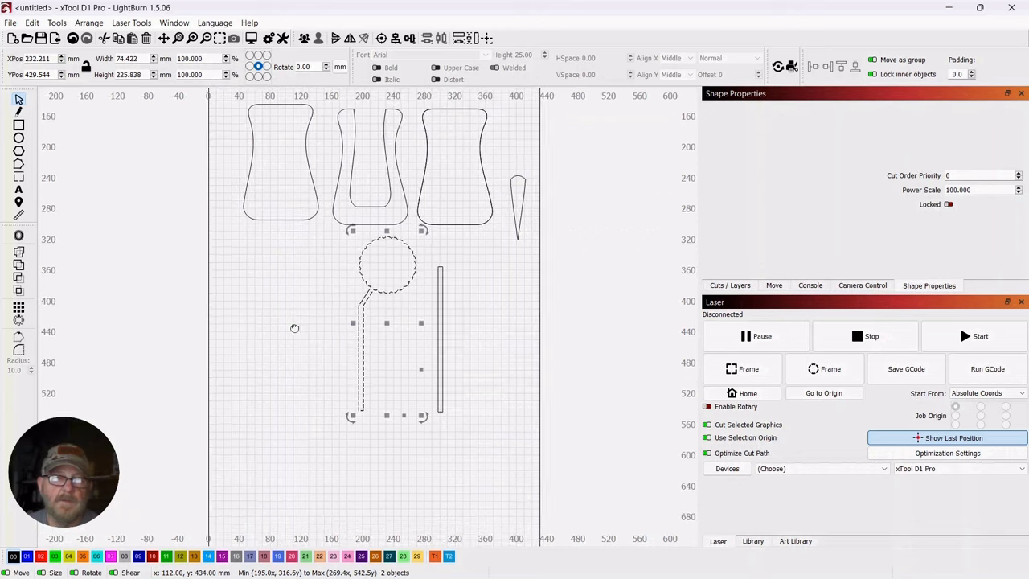
{"action": "left_click", "coordinate": [492, 279]}
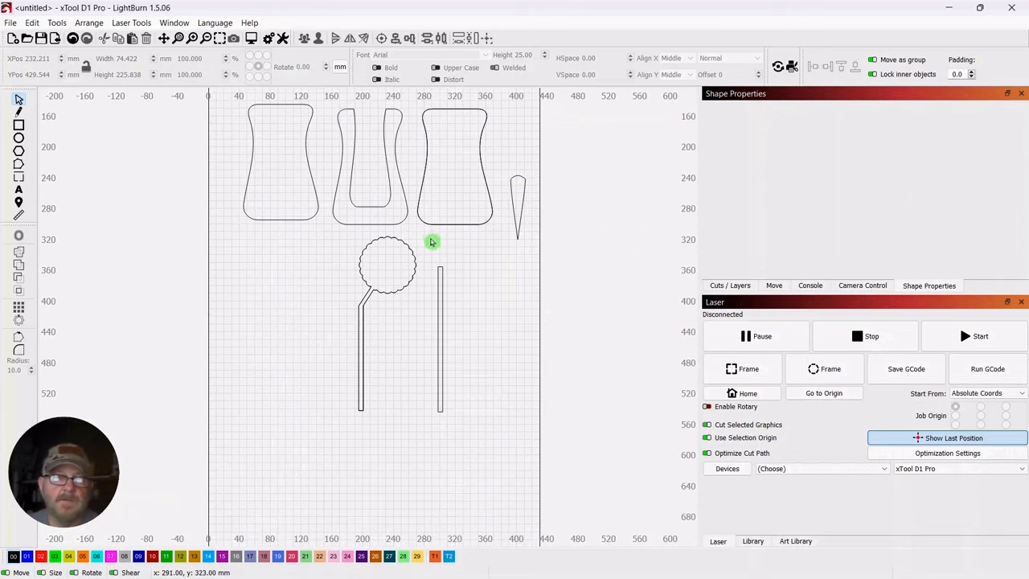
{"action": "left_click", "coordinate": [375, 276]}
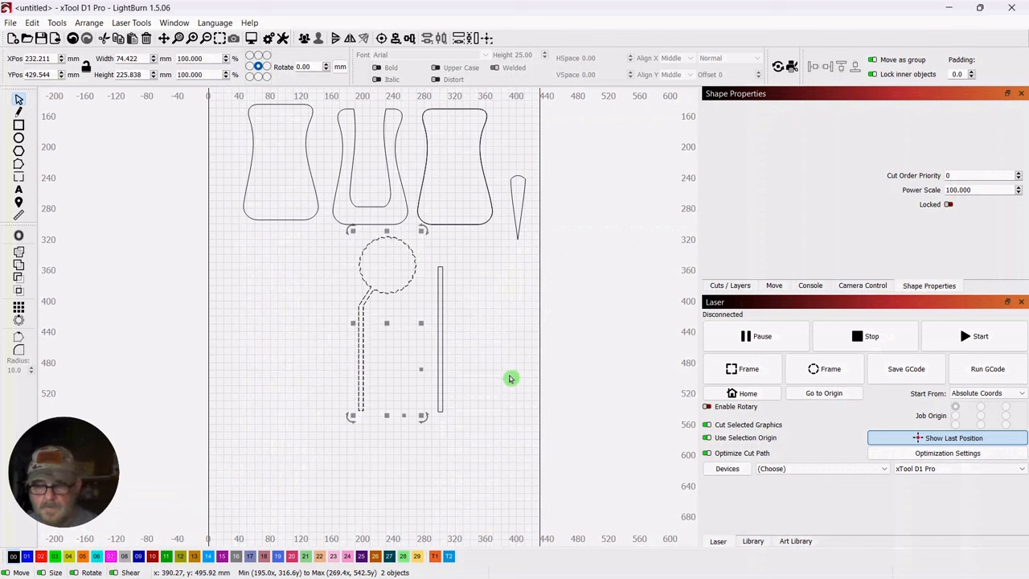
Duplicate the two stacked stem shapes, place the copies at X 122, Y 426 mm, and flip them horizontally
{"action": "left_click_drag", "start_coordinate": [390, 322], "coordinate": [304, 324]}
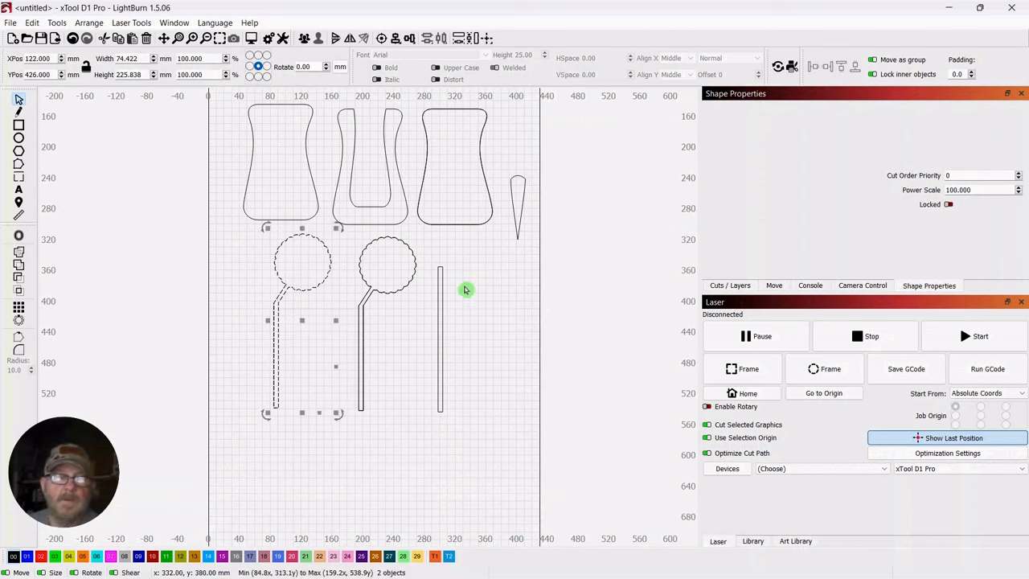
{"action": "left_click", "coordinate": [90, 23]}
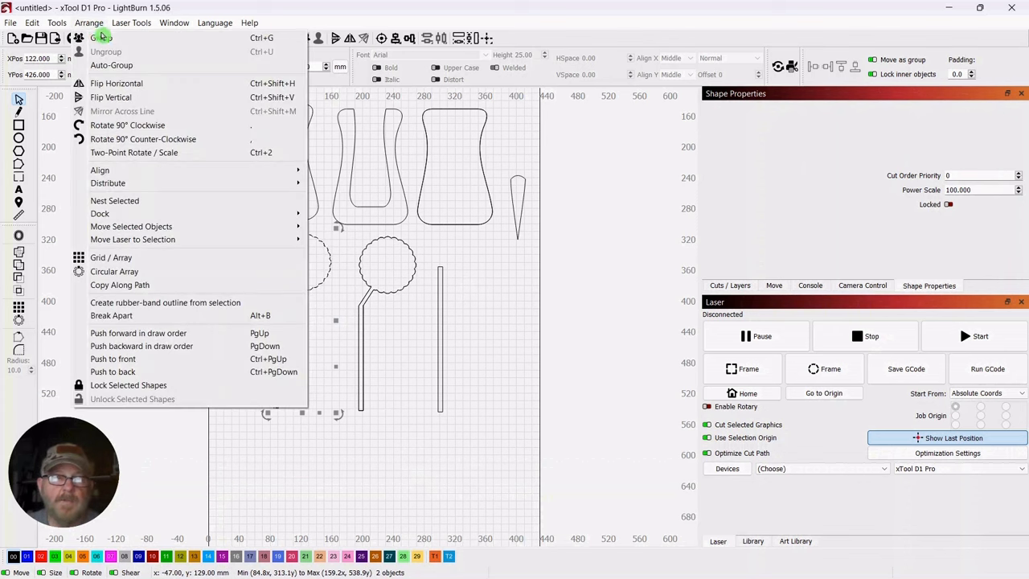
{"action": "left_click", "coordinate": [123, 85]}
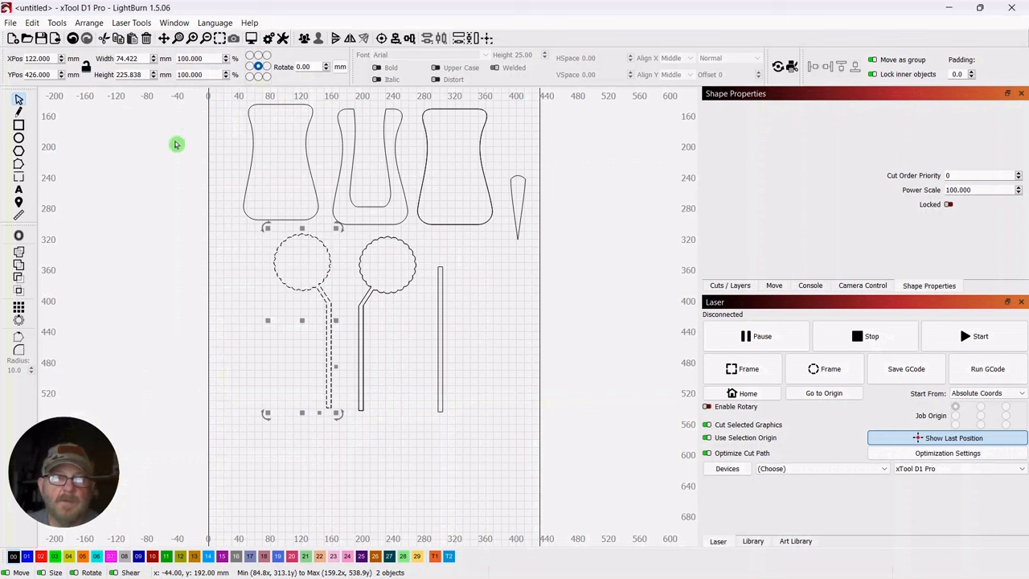
Reposition the flipped stem shapes level with the original pair at about X 125, Y 433 mm
{"action": "left_click", "coordinate": [476, 317]}
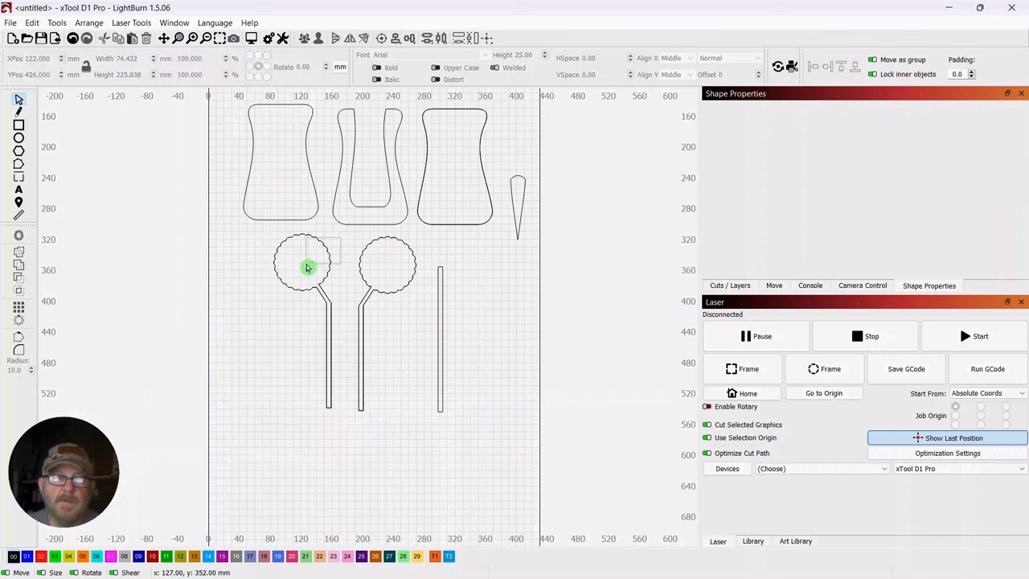
{"action": "left_click", "coordinate": [327, 316]}
{"action": "left_click_drag", "start_coordinate": [303, 321], "coordinate": [306, 328]}
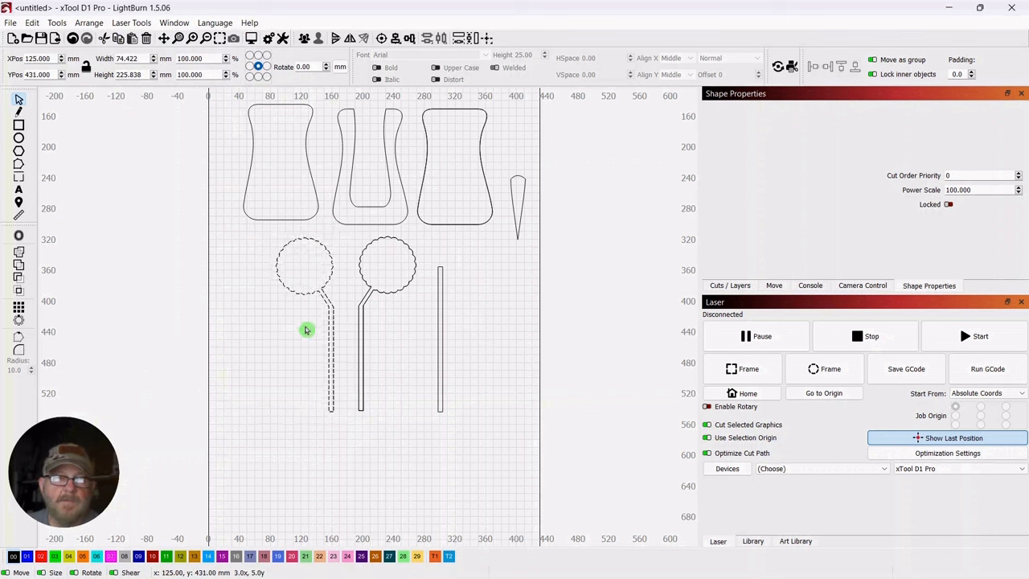
{"action": "left_click", "coordinate": [486, 318]}
Place the flower petals on the mirrored scalloped circle and enlarge them to about 70 mm wide, centred near X 125, Y 357 mm
{"action": "scroll", "coordinate": [503, 299], "scroll_direction": "down", "scroll_amount": 3}
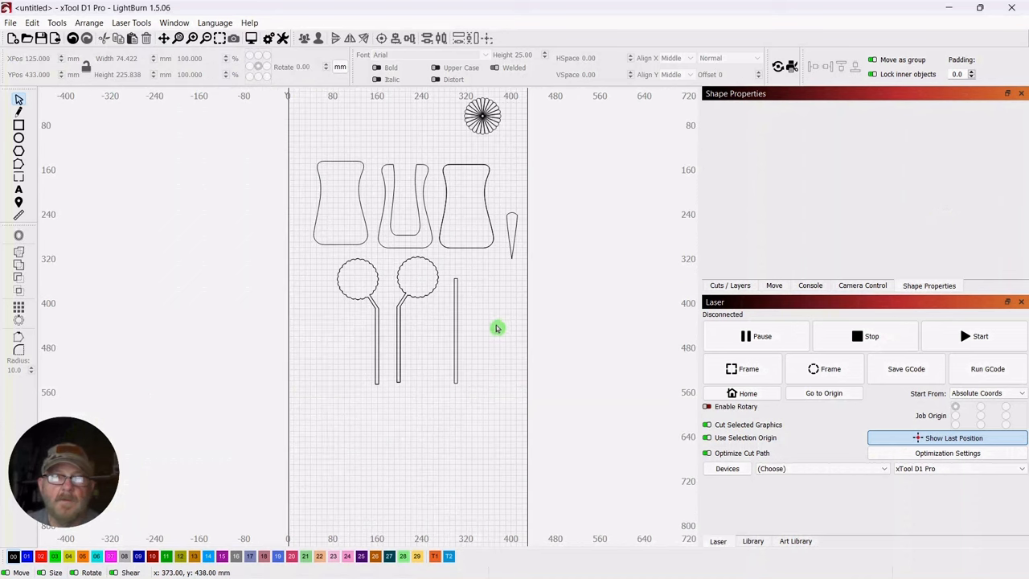
{"action": "left_click_drag", "start_coordinate": [508, 142], "coordinate": [357, 338]}
{"action": "scroll", "coordinate": [333, 390], "scroll_direction": "up", "scroll_amount": 5}
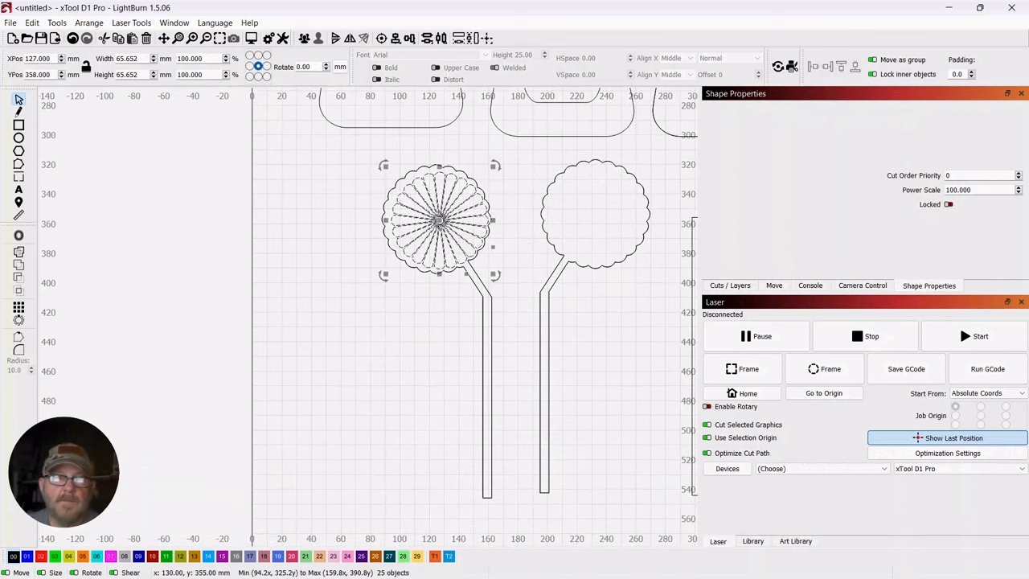
{"action": "left_click_drag", "start_coordinate": [440, 220], "coordinate": [437, 223]}
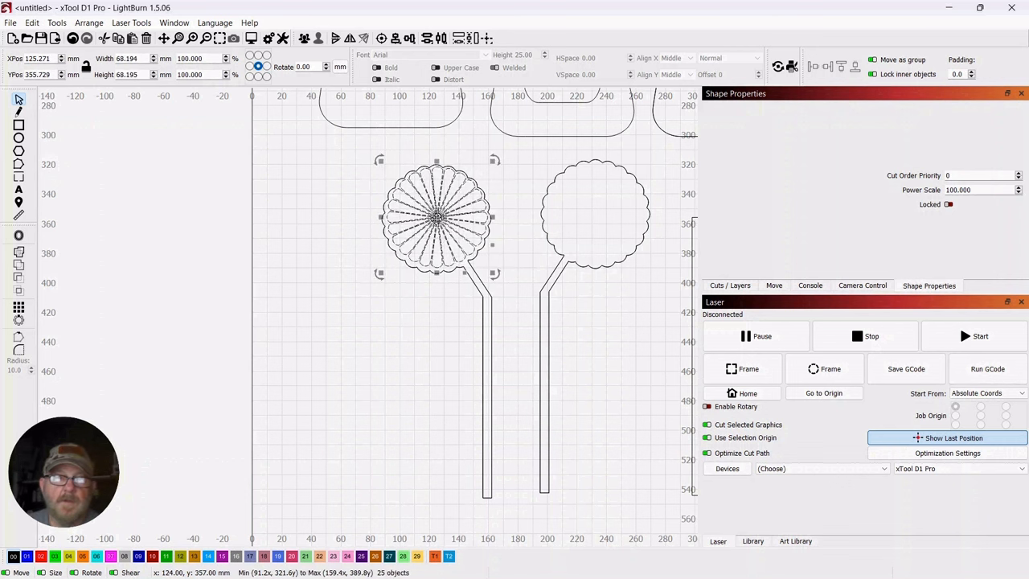
{"action": "left_click_drag", "start_coordinate": [436, 217], "coordinate": [436, 224]}
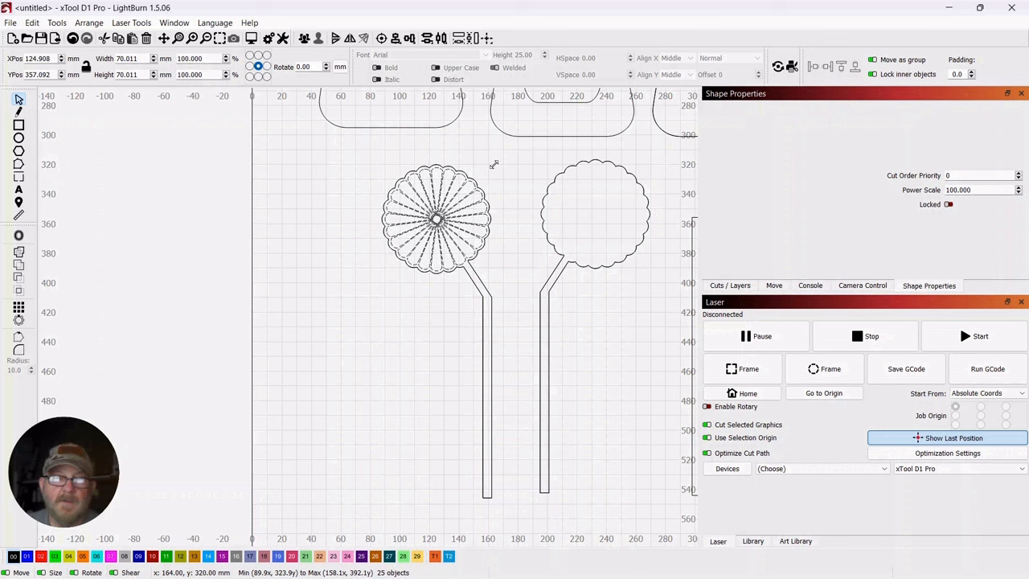
{"action": "left_click", "coordinate": [319, 243]}
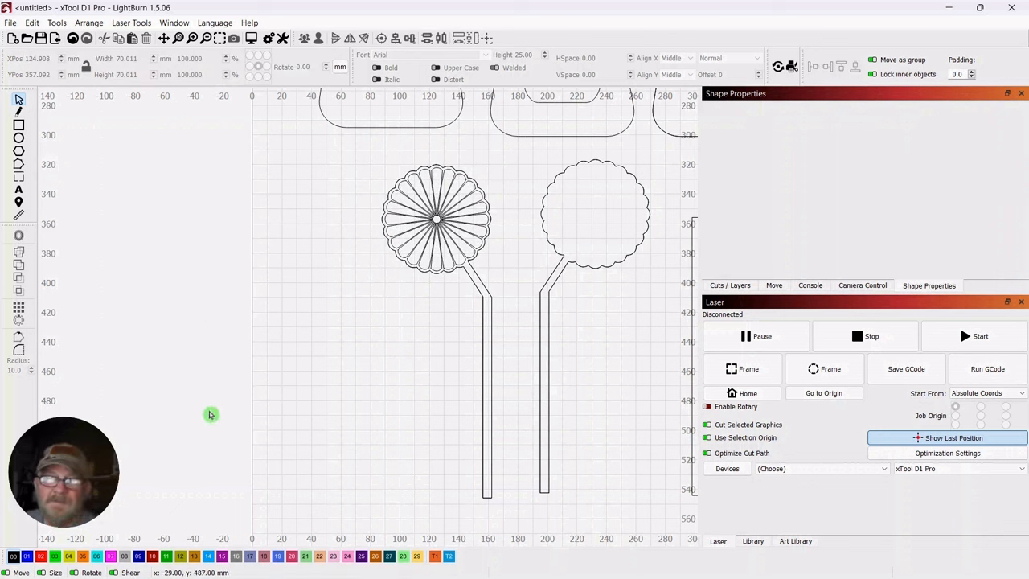
Move all the flower petals off the mirrored backing to the empty area at X 81, Y 445 mm
{"action": "scroll", "coordinate": [339, 249], "scroll_direction": "down", "scroll_amount": 1}
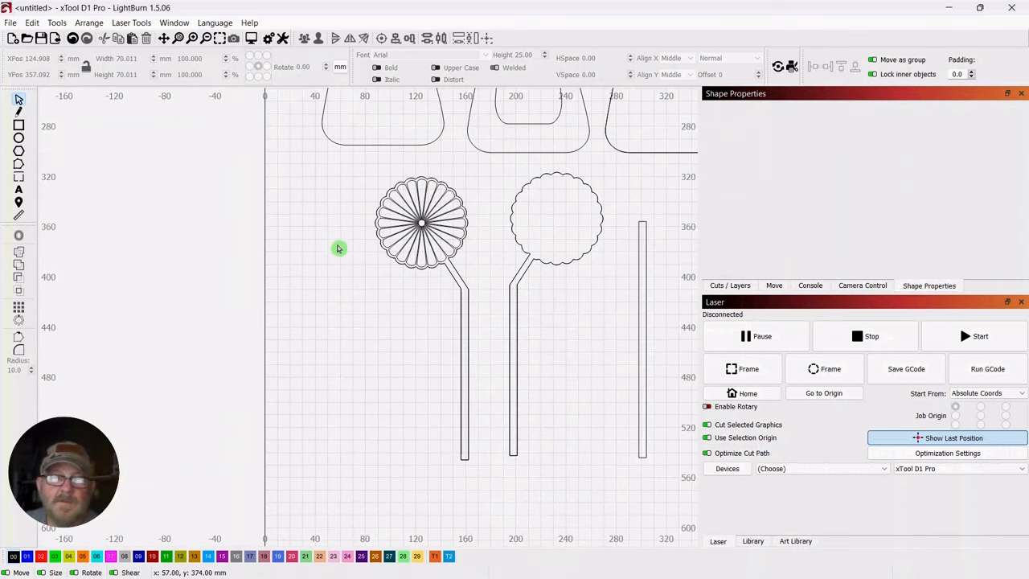
{"action": "left_click_drag", "start_coordinate": [336, 253], "coordinate": [309, 284]}
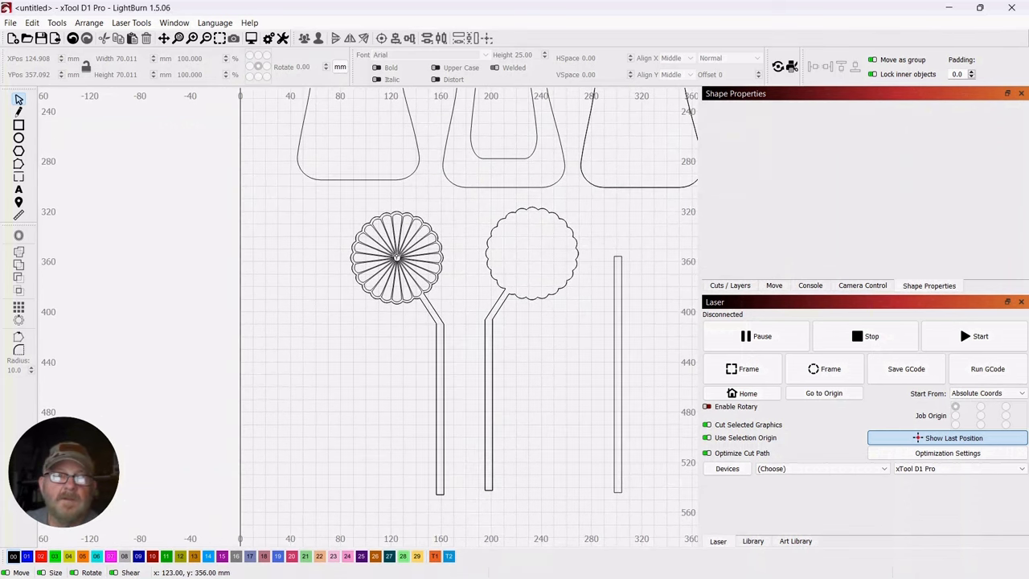
{"action": "left_click", "coordinate": [397, 258]}
{"action": "left_click", "coordinate": [335, 264]}
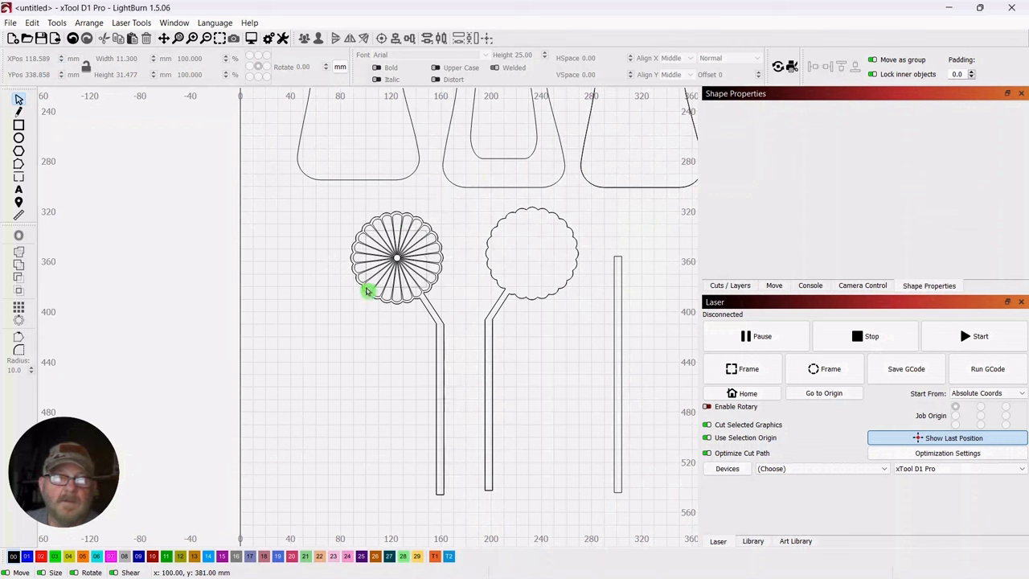
{"action": "left_click", "coordinate": [396, 258]}
{"action": "left_click_drag", "start_coordinate": [396, 258], "coordinate": [343, 370]}
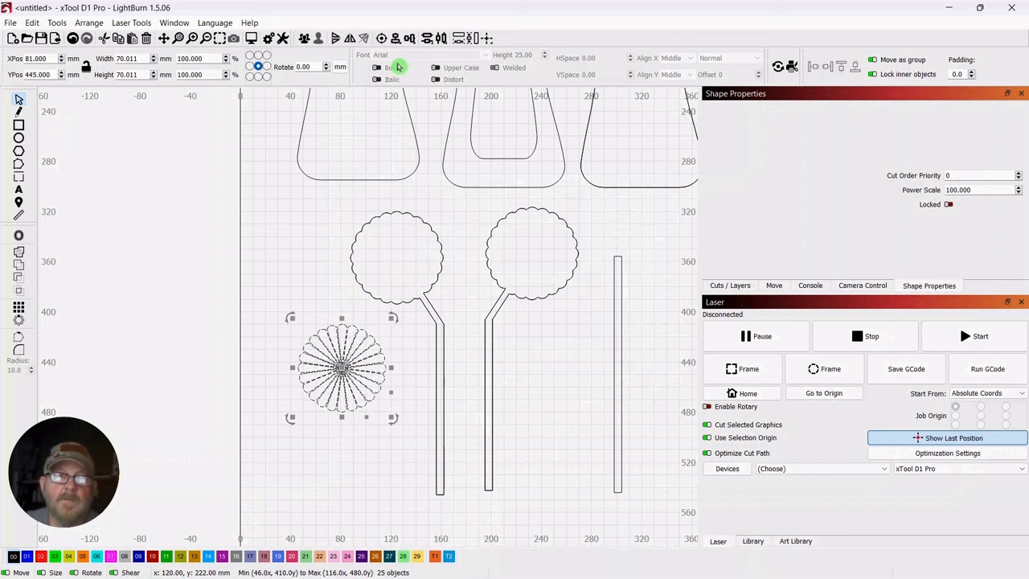
Group the flower petals and assign the group to the blue layer 01
{"action": "left_click", "coordinate": [306, 39]}
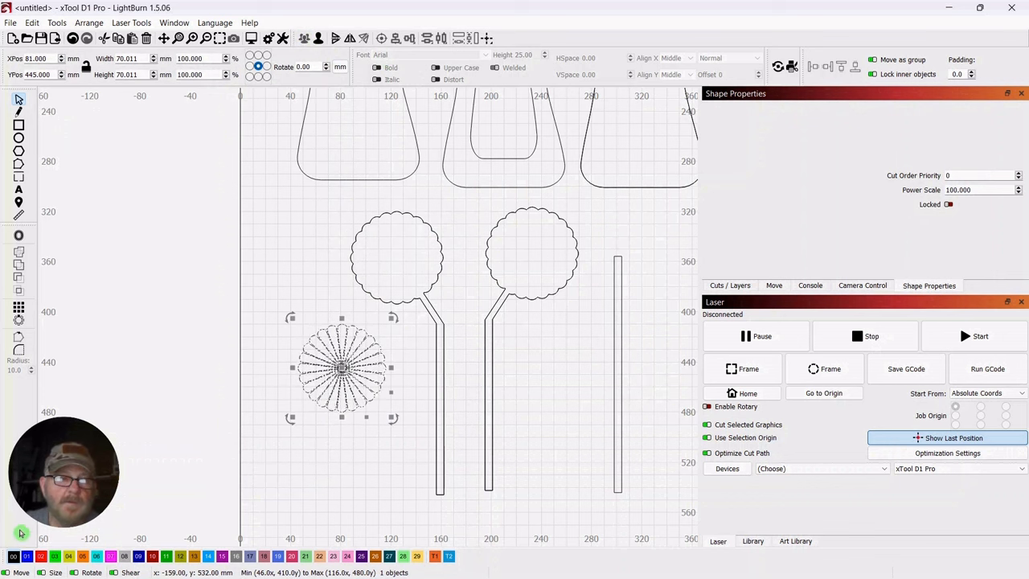
{"action": "left_click", "coordinate": [26, 557]}
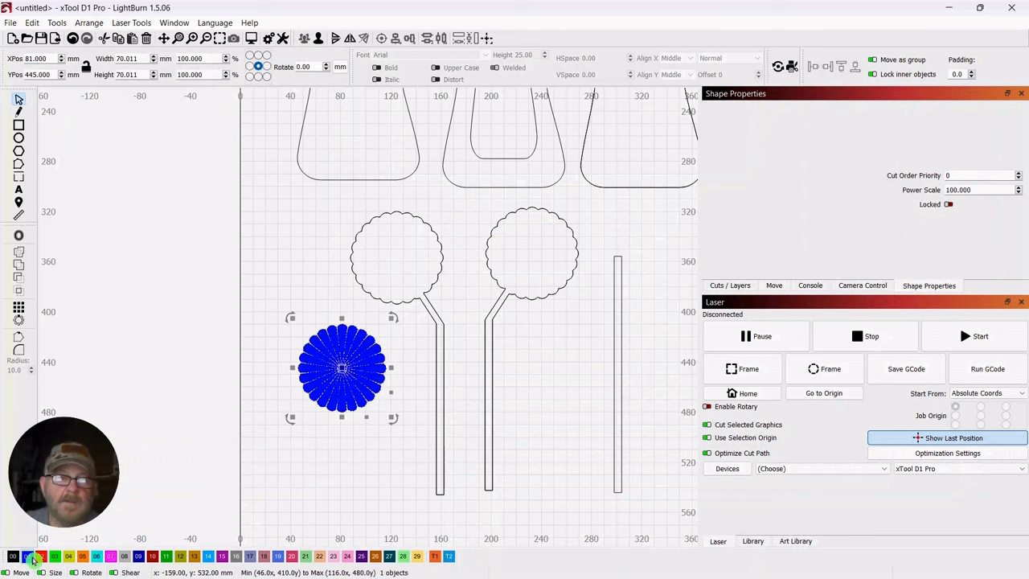
{"action": "left_click", "coordinate": [285, 244]}
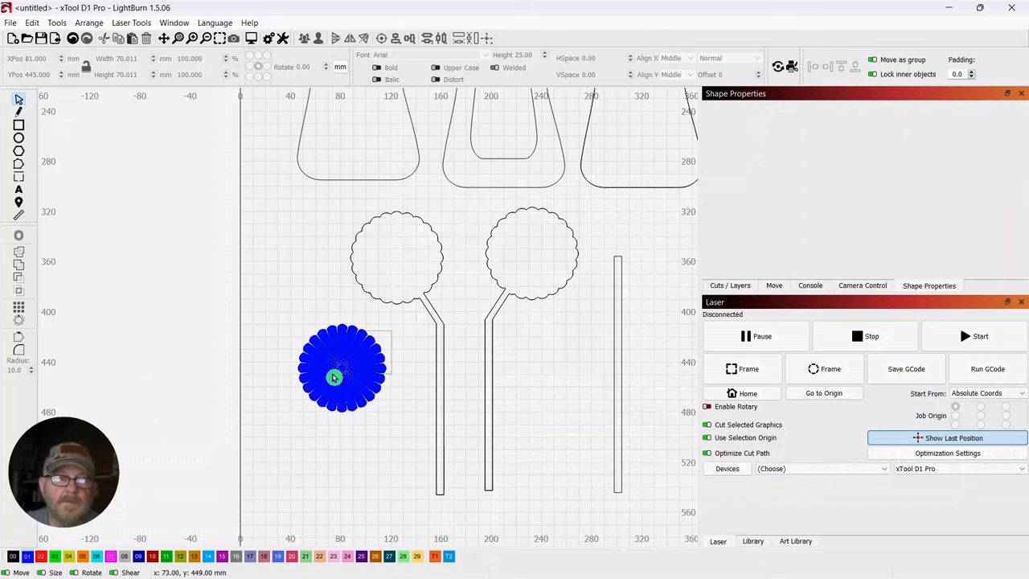
{"action": "left_click", "coordinate": [333, 375]}
Move the blue petal group further away from the stems to X 73, Y 478 mm
{"action": "scroll", "coordinate": [289, 241], "scroll_direction": "down", "scroll_amount": 1}
{"action": "scroll", "coordinate": [287, 253], "scroll_direction": "down", "scroll_amount": 1}
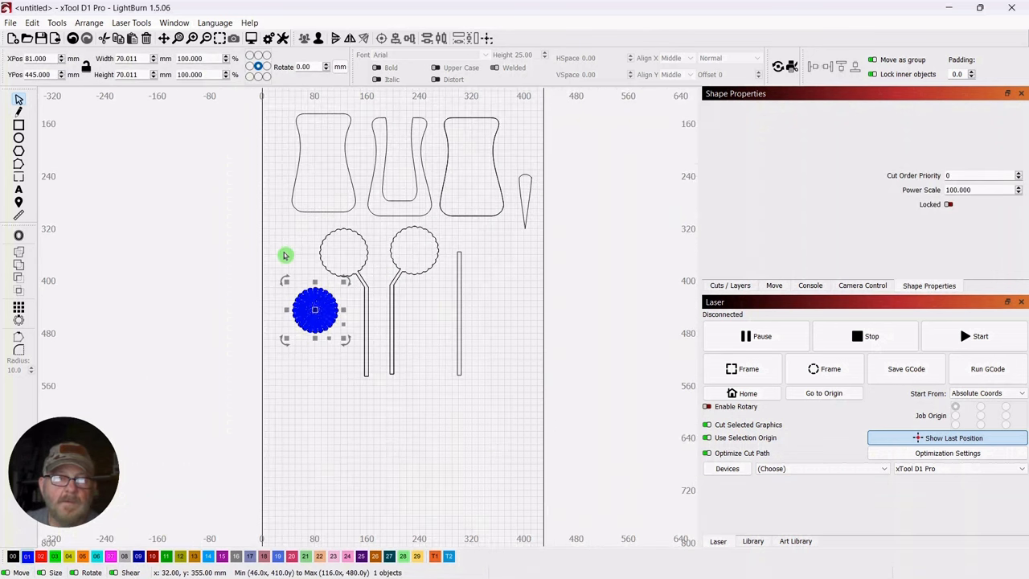
{"action": "left_click_drag", "start_coordinate": [315, 312], "coordinate": [311, 336]}
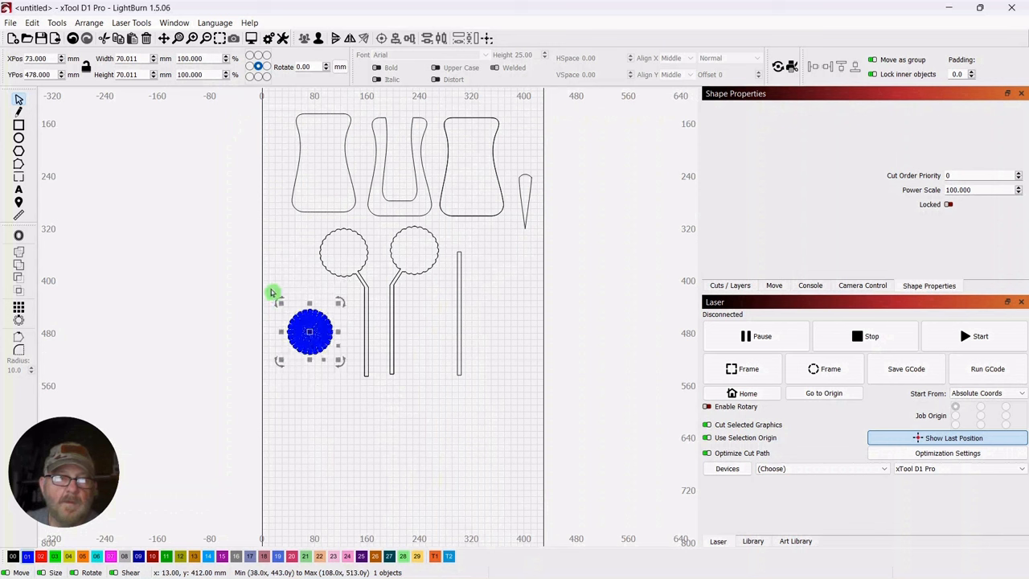
Offset the petal group outward by 2 mm with round corners and outer shapes only
{"action": "left_click", "coordinate": [19, 236]}
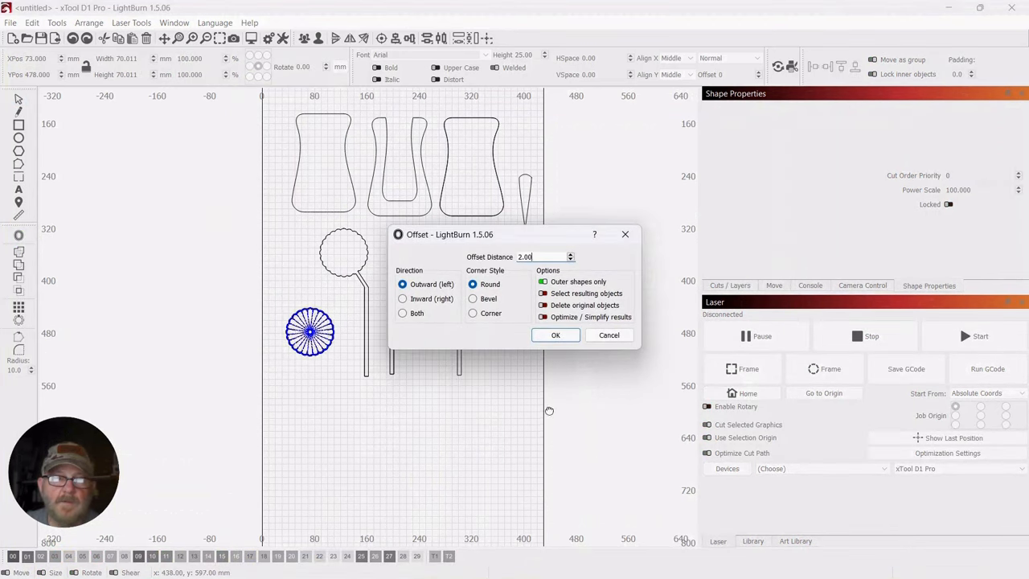
{"action": "left_click_drag", "start_coordinate": [546, 234], "coordinate": [645, 223]}
{"action": "left_click", "coordinate": [653, 325]}
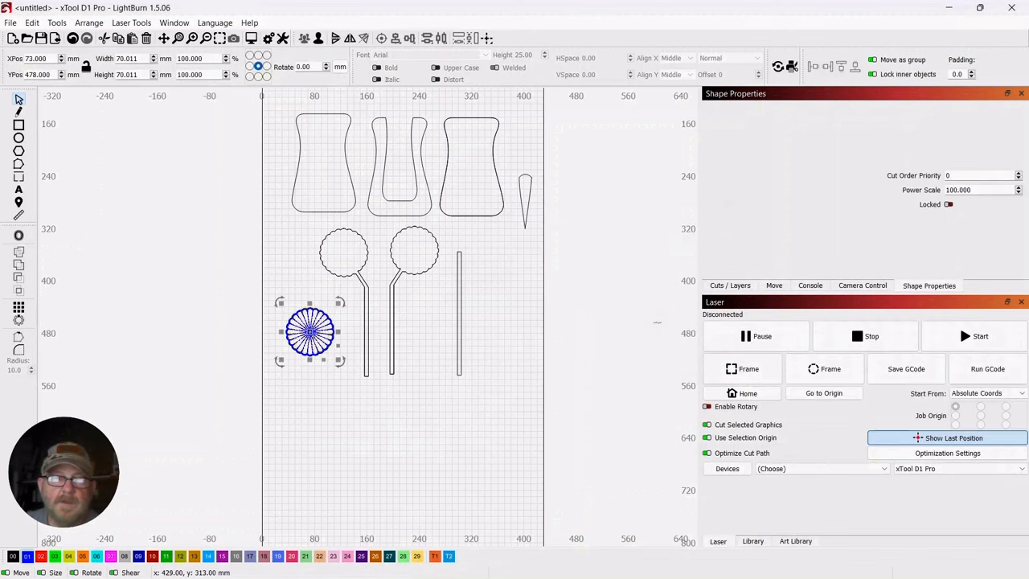
{"action": "left_click", "coordinate": [462, 431]}
Group the petals together with their offset outline
{"action": "scroll", "coordinate": [434, 405], "scroll_direction": "up", "scroll_amount": 3}
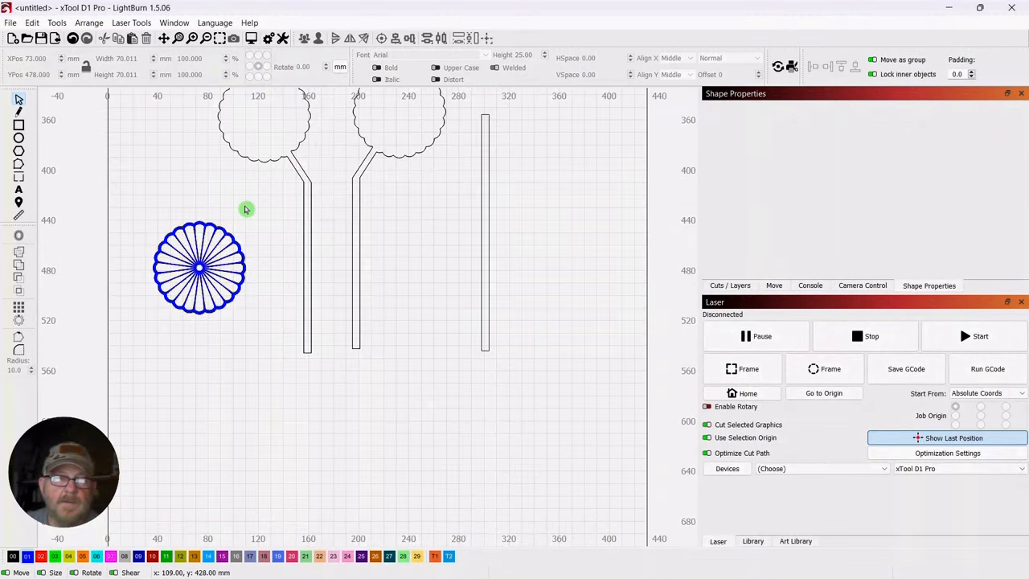
{"action": "left_click_drag", "start_coordinate": [246, 208], "coordinate": [161, 334]}
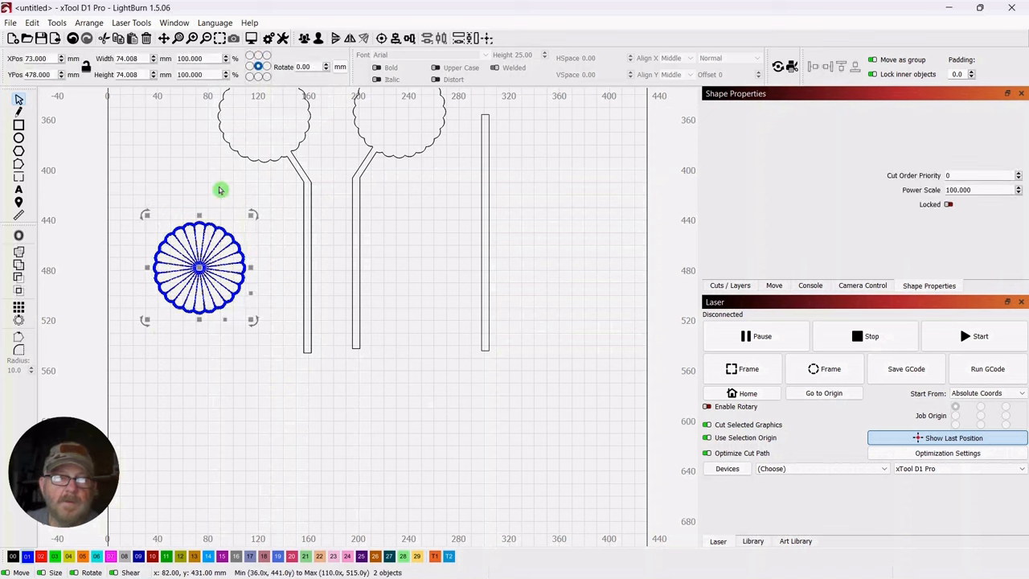
{"action": "left_click", "coordinate": [305, 39]}
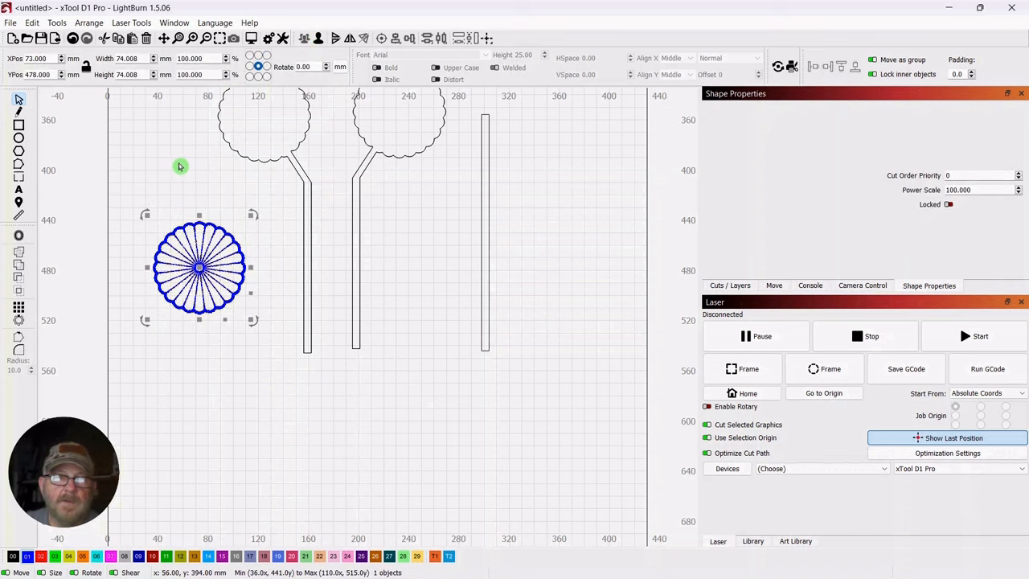
Place a copy of the blue flower on the original backing at X 232, Y 352 mm and the flower itself on the mirrored backing at X 125, Y 358 mm
{"action": "scroll", "coordinate": [183, 171], "scroll_direction": "down", "scroll_amount": 2}
{"action": "left_click_drag", "start_coordinate": [164, 137], "coordinate": [264, 216]}
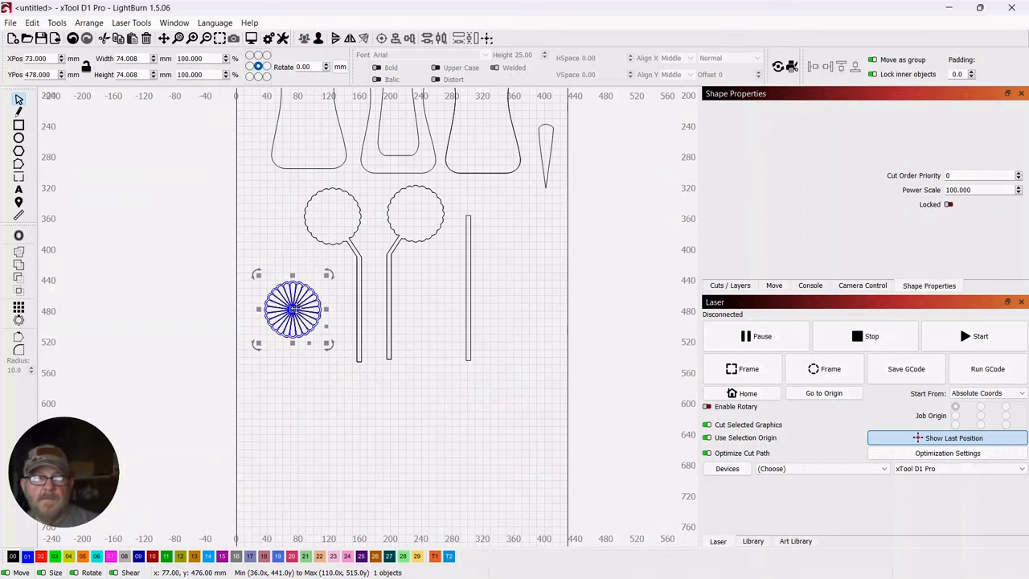
{"action": "left_click_drag", "start_coordinate": [292, 310], "coordinate": [416, 212]}
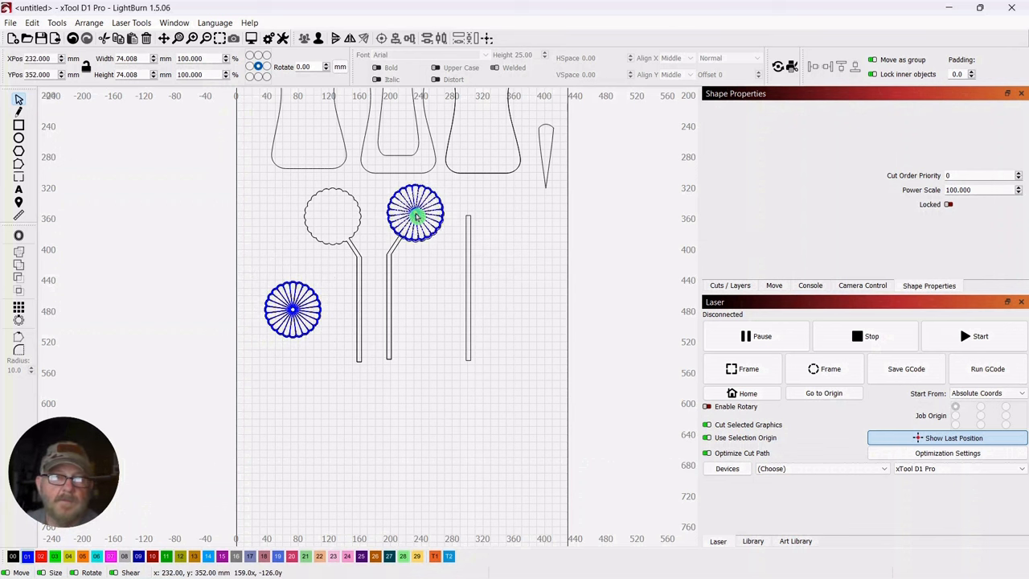
{"action": "left_click_drag", "start_coordinate": [291, 327], "coordinate": [334, 221]}
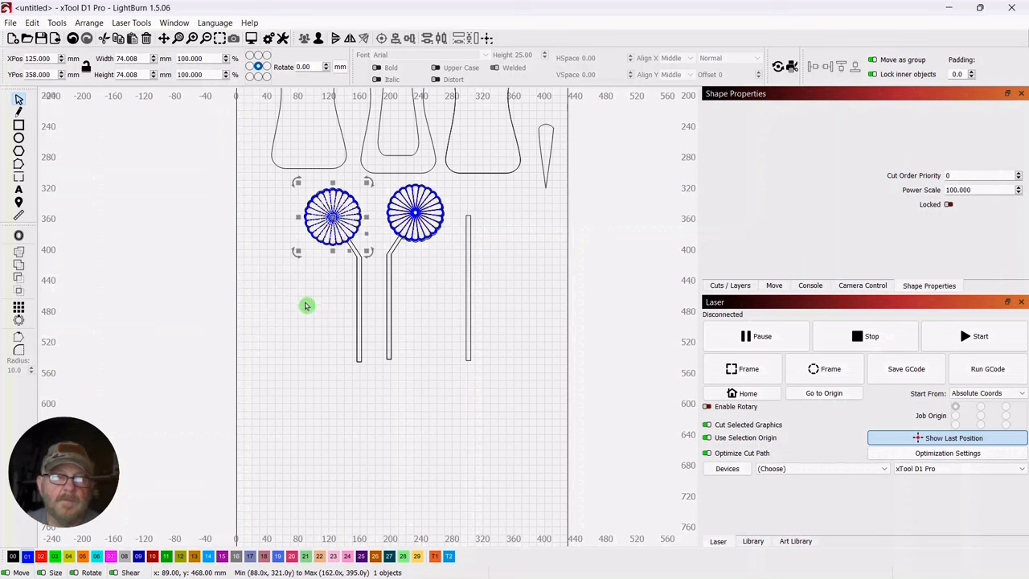
Fine-tune the blue flower on the original scalloped backing to about X 232.5, Y 352.7 mm
{"action": "scroll", "coordinate": [304, 326], "scroll_direction": "down", "scroll_amount": 3}
{"action": "scroll", "coordinate": [305, 326], "scroll_direction": "up", "scroll_amount": 3}
{"action": "scroll", "coordinate": [307, 325], "scroll_direction": "up", "scroll_amount": 4}
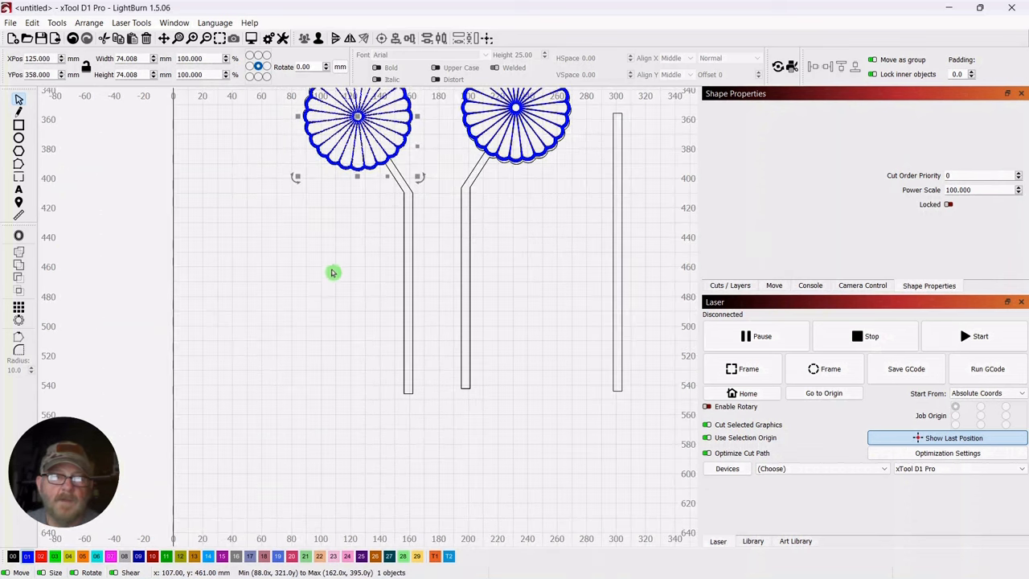
{"action": "left_click_drag", "start_coordinate": [333, 271], "coordinate": [364, 432]}
{"action": "scroll", "coordinate": [356, 424], "scroll_direction": "down", "scroll_amount": 1}
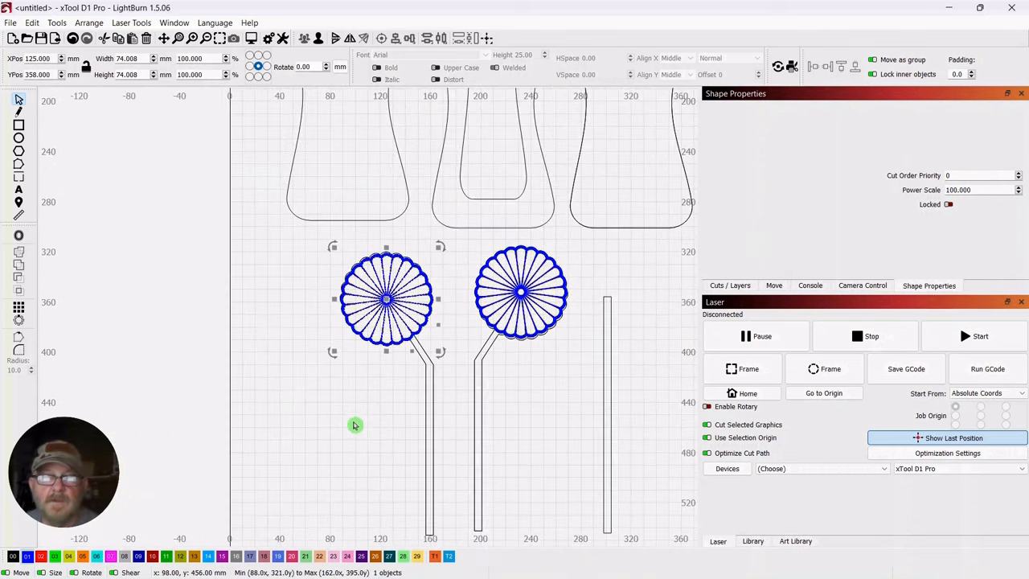
{"action": "scroll", "coordinate": [359, 415], "scroll_direction": "up", "scroll_amount": 2}
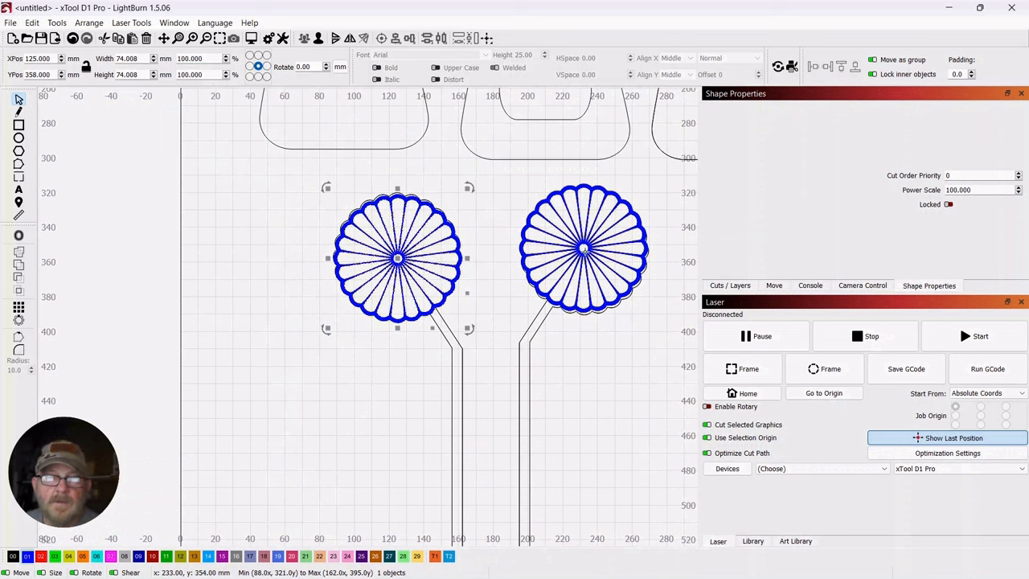
{"action": "left_click_drag", "start_coordinate": [588, 252], "coordinate": [590, 252]}
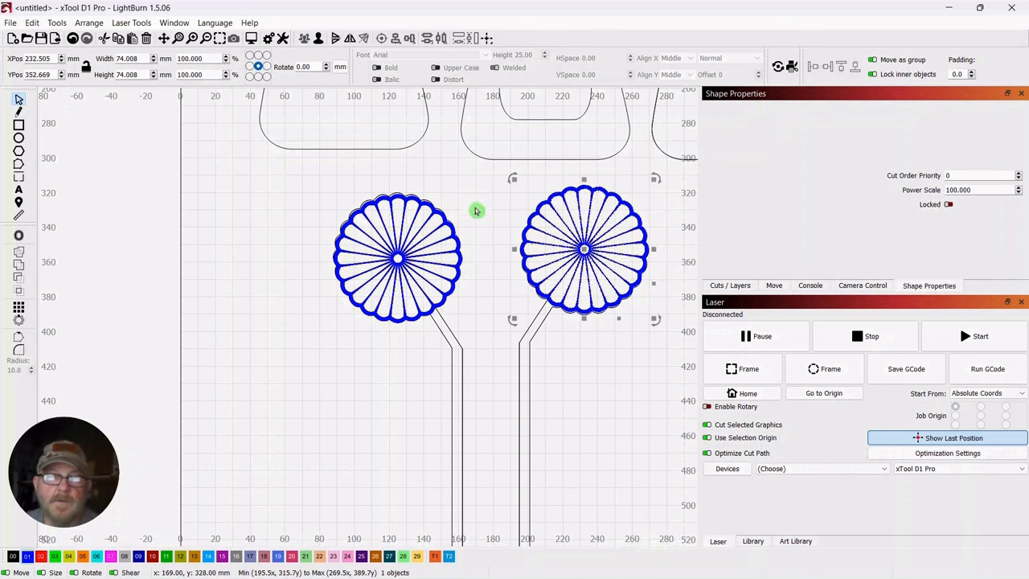
Nudge the blue flower on the mirrored scalloped backing to X 124, Y 357 mm
{"action": "left_click", "coordinate": [437, 240]}
{"action": "left_click", "coordinate": [421, 241]}
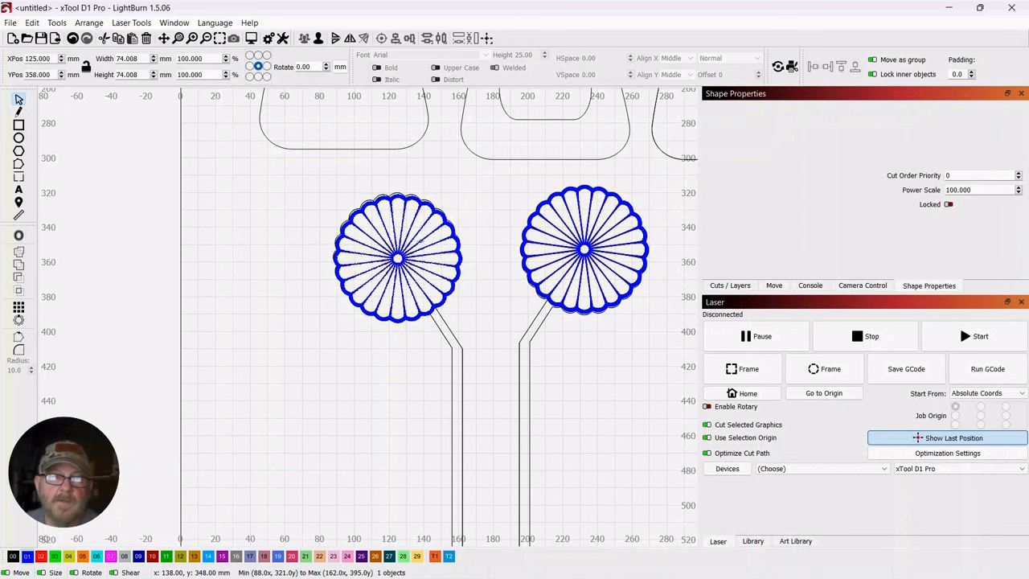
{"action": "left_click_drag", "start_coordinate": [398, 258], "coordinate": [395, 259]}
{"action": "left_click", "coordinate": [273, 308]}
Group each blue flower with its stemmed scalloped backing, first the original and then the mirrored one
{"action": "scroll", "coordinate": [277, 310], "scroll_direction": "down", "scroll_amount": 4}
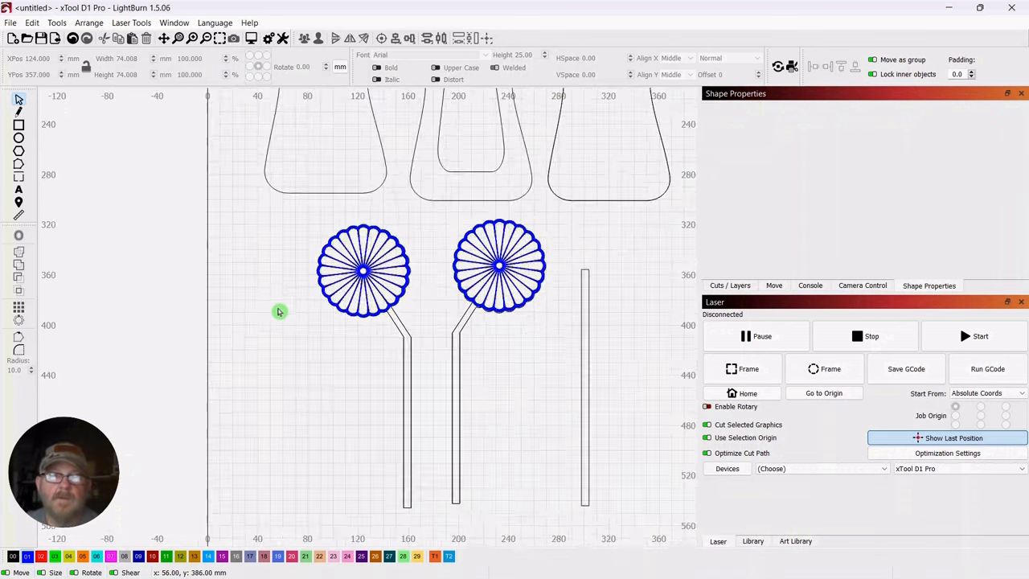
{"action": "left_click_drag", "start_coordinate": [274, 367], "coordinate": [338, 364]}
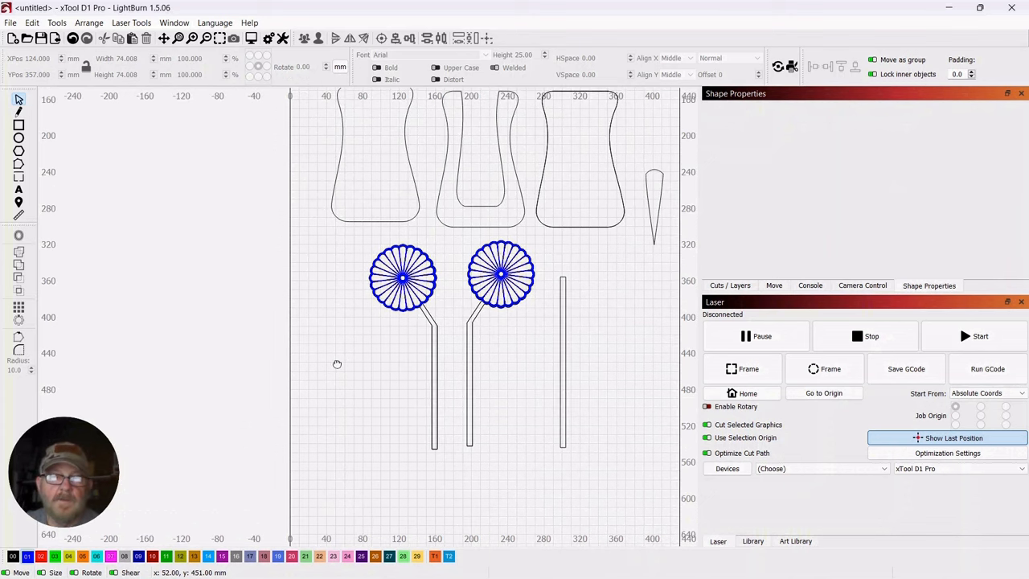
{"action": "left_click_drag", "start_coordinate": [546, 238], "coordinate": [469, 282]}
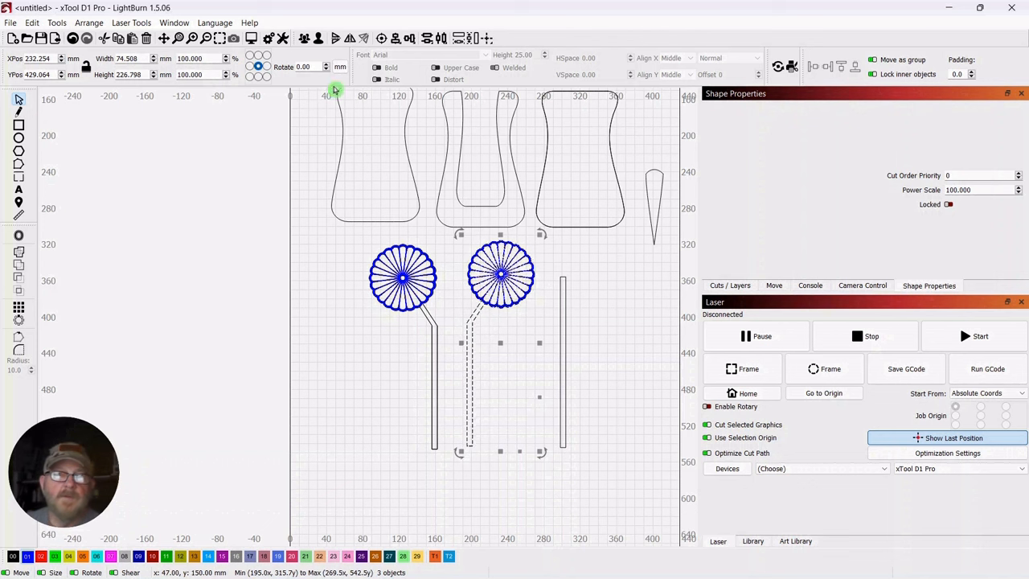
{"action": "left_click", "coordinate": [349, 377]}
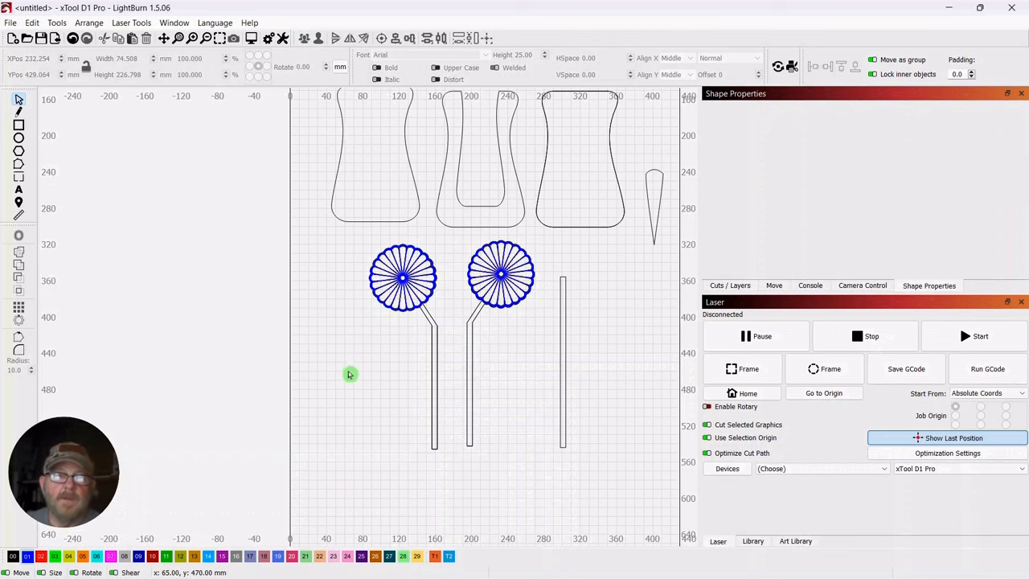
{"action": "left_click_drag", "start_coordinate": [389, 252], "coordinate": [414, 304]}
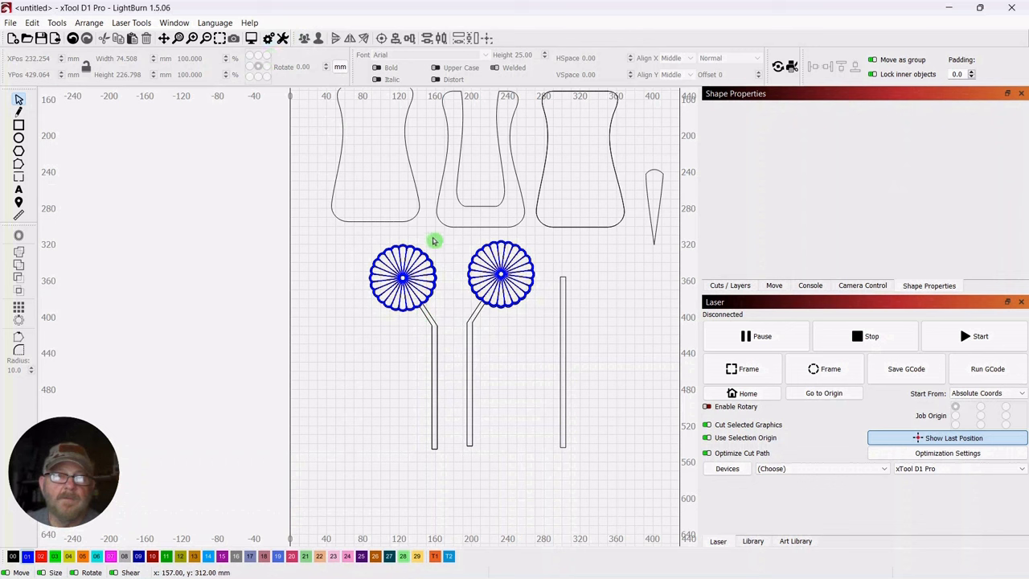
{"action": "left_click", "coordinate": [409, 275]}
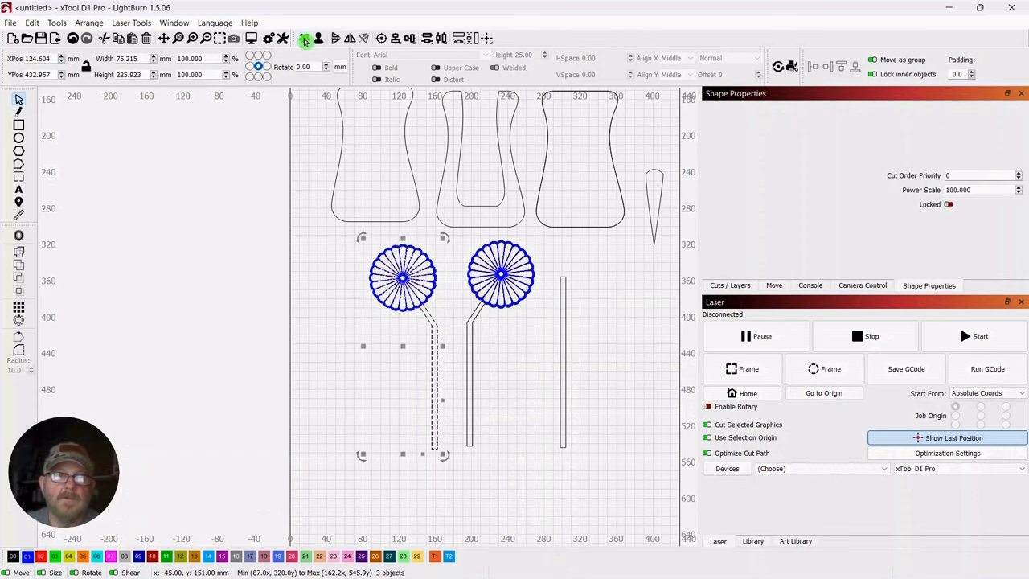
{"action": "left_click", "coordinate": [322, 295]}
Move the mirrored flower group to X 160, Y 166 mm and the original to X 259, Y 162 mm, with stems inside the cut-open panel
{"action": "scroll", "coordinate": [322, 295], "scroll_direction": "down", "scroll_amount": 2}
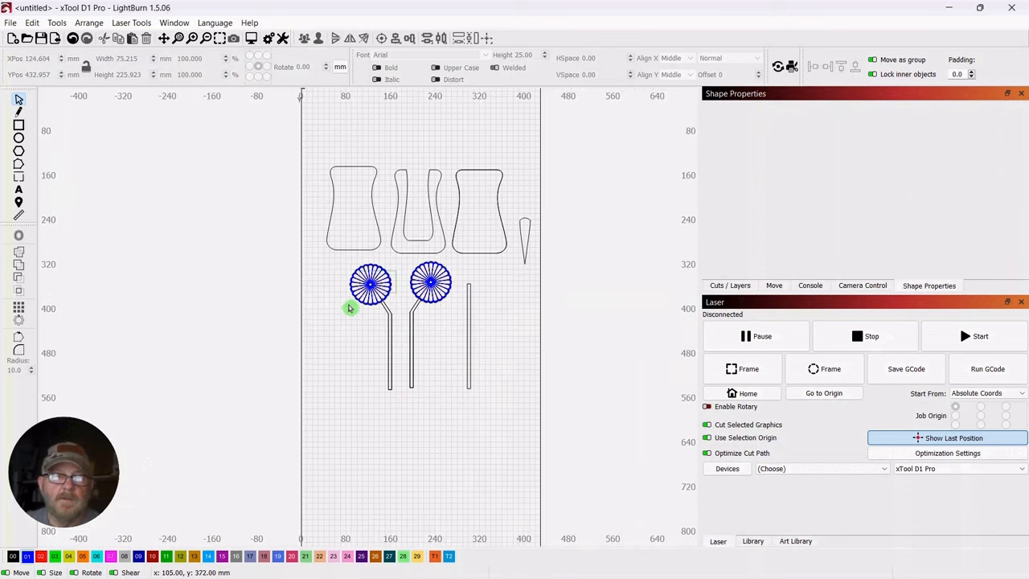
{"action": "left_click", "coordinate": [350, 308]}
{"action": "left_click_drag", "start_coordinate": [375, 320], "coordinate": [391, 182]}
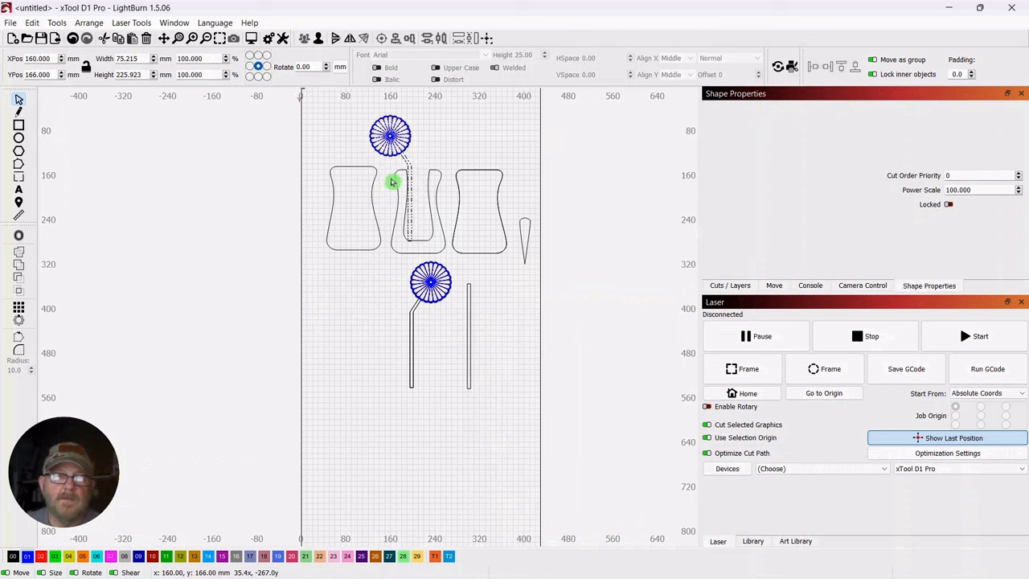
{"action": "left_click", "coordinate": [410, 354]}
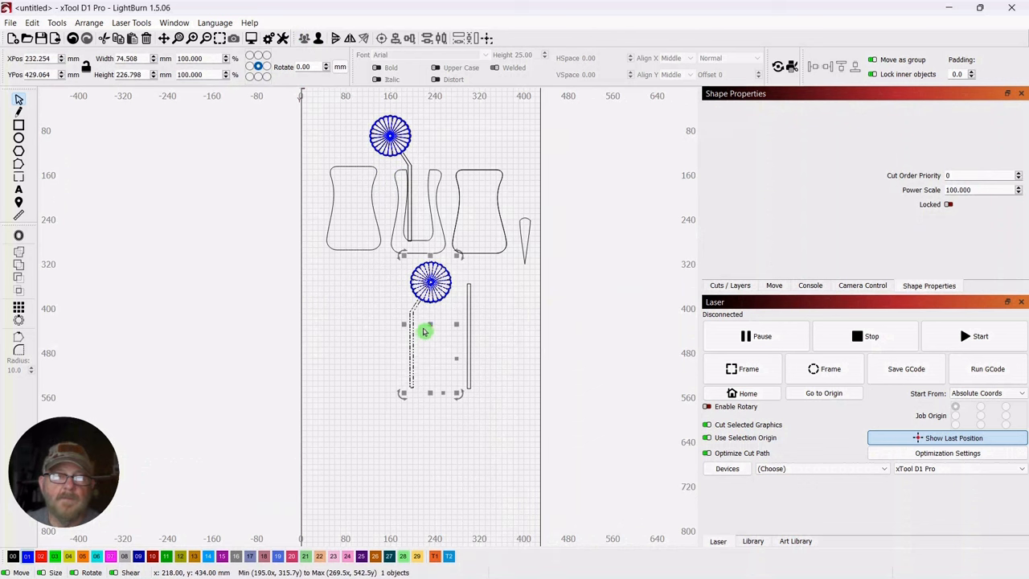
{"action": "left_click_drag", "start_coordinate": [425, 331], "coordinate": [448, 181]}
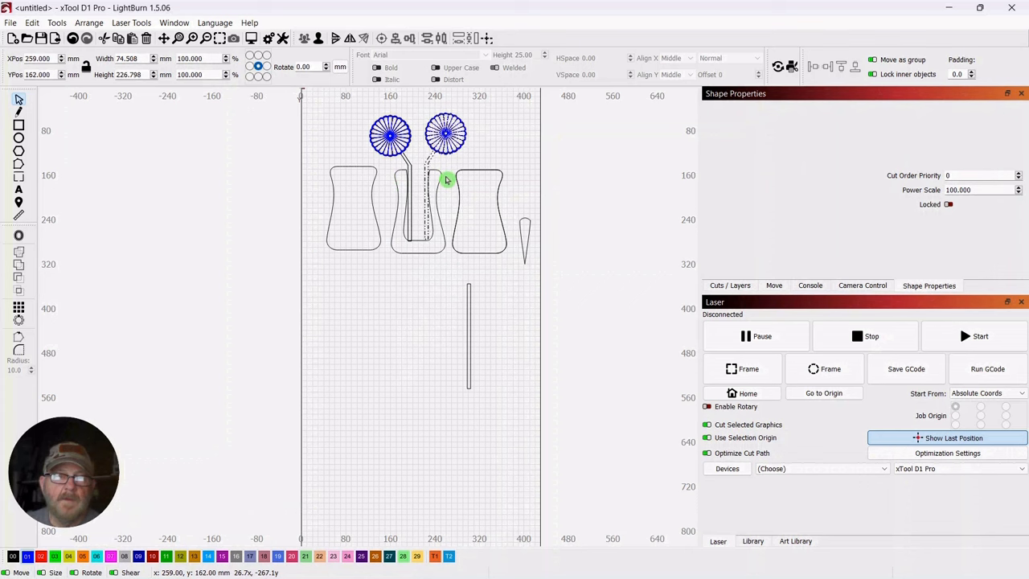
{"action": "left_click", "coordinate": [399, 376]}
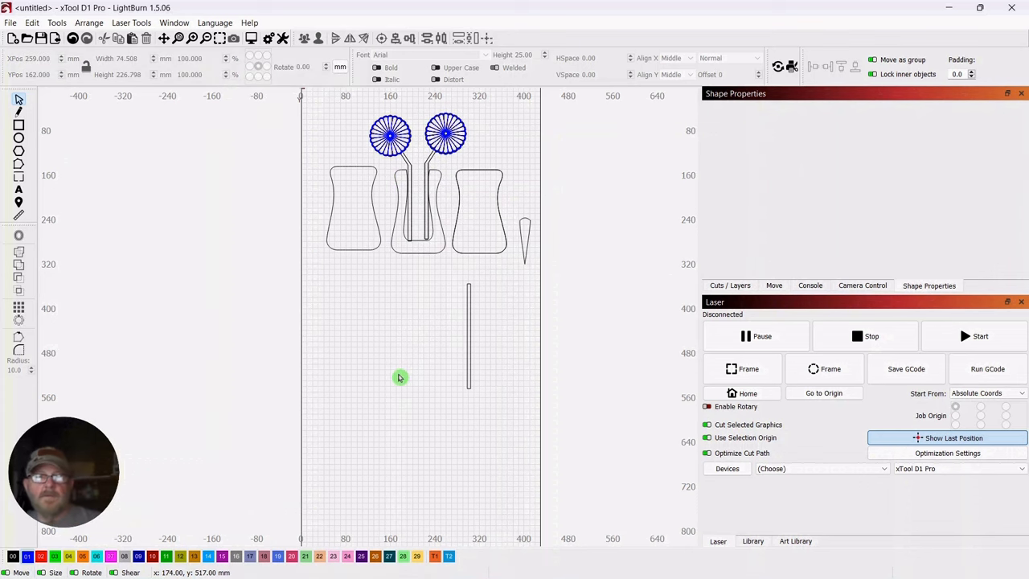
{"action": "scroll", "coordinate": [400, 377], "scroll_direction": "up", "scroll_amount": 3}
{"action": "left_click_drag", "start_coordinate": [475, 298], "coordinate": [517, 430]}
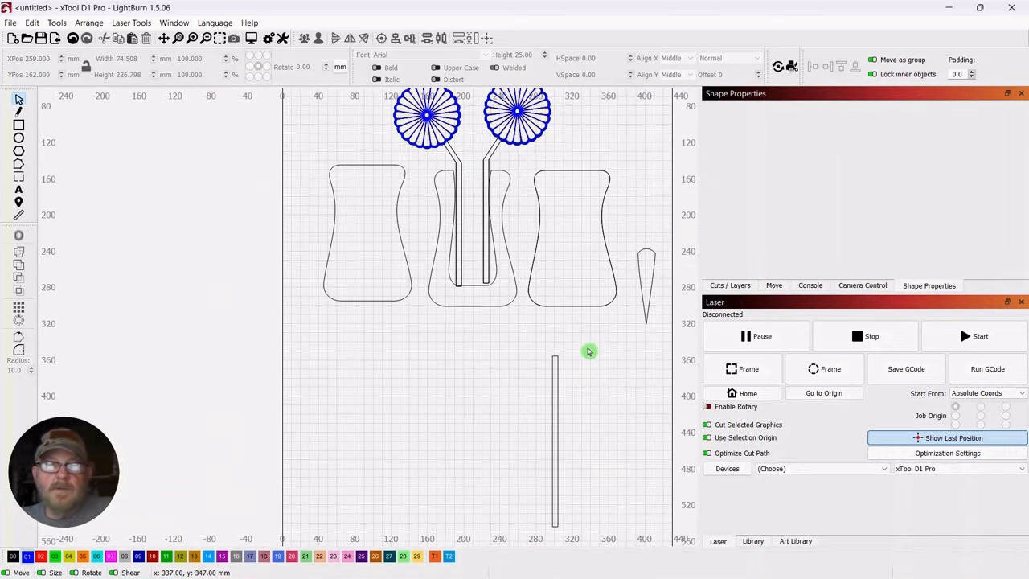
{"action": "left_click_drag", "start_coordinate": [589, 352], "coordinate": [540, 404]}
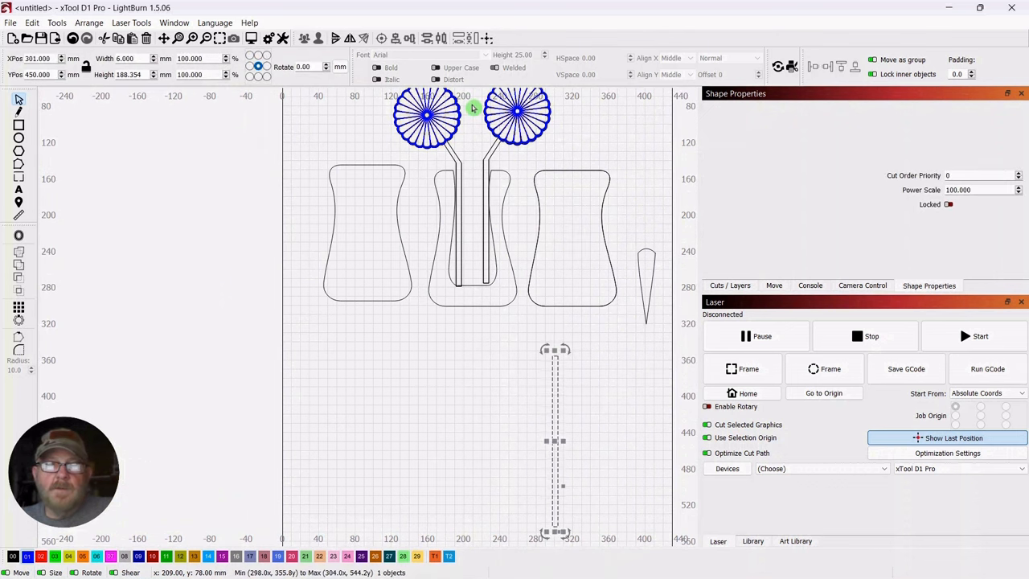
{"action": "scroll", "coordinate": [483, 400], "scroll_direction": "down", "scroll_amount": 3}
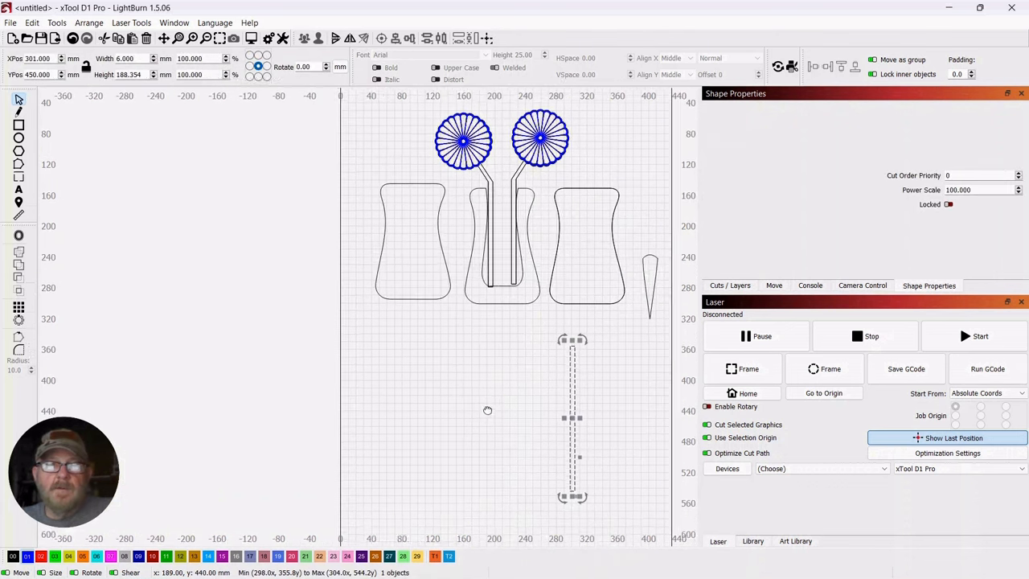
{"action": "left_click_drag", "start_coordinate": [478, 424], "coordinate": [427, 394]}
Draw a circle about 59 mm in diameter below the first waisted panel at about X 74.5, Y 400.5 mm and assign it to layer 00
{"action": "scroll", "coordinate": [477, 417], "scroll_direction": "up", "scroll_amount": 2}
{"action": "scroll", "coordinate": [429, 392], "scroll_direction": "up", "scroll_amount": 1}
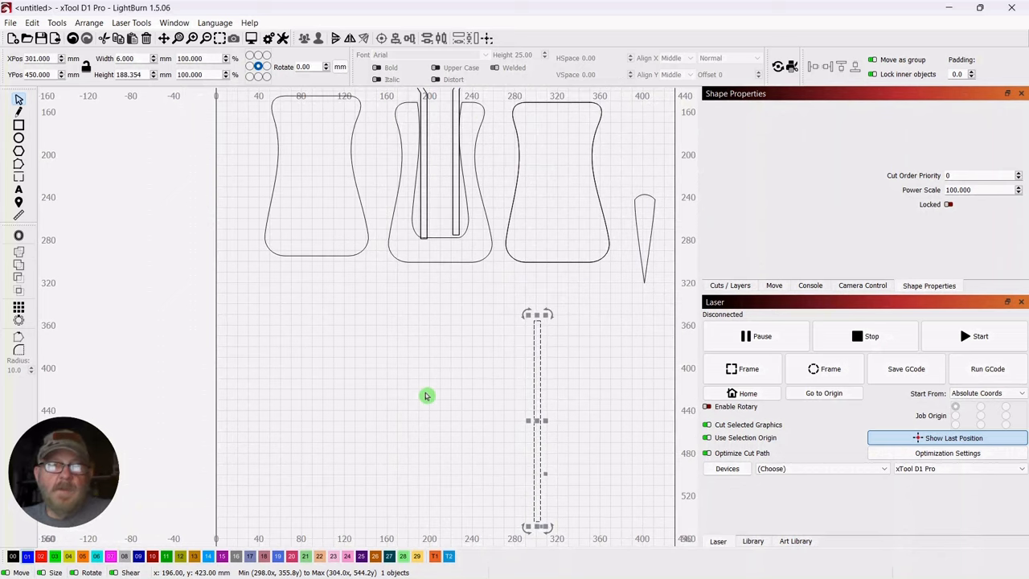
{"action": "key", "text": "ctrl+e"}
{"action": "left_click_drag", "start_coordinate": [265, 337], "coordinate": [329, 381]}
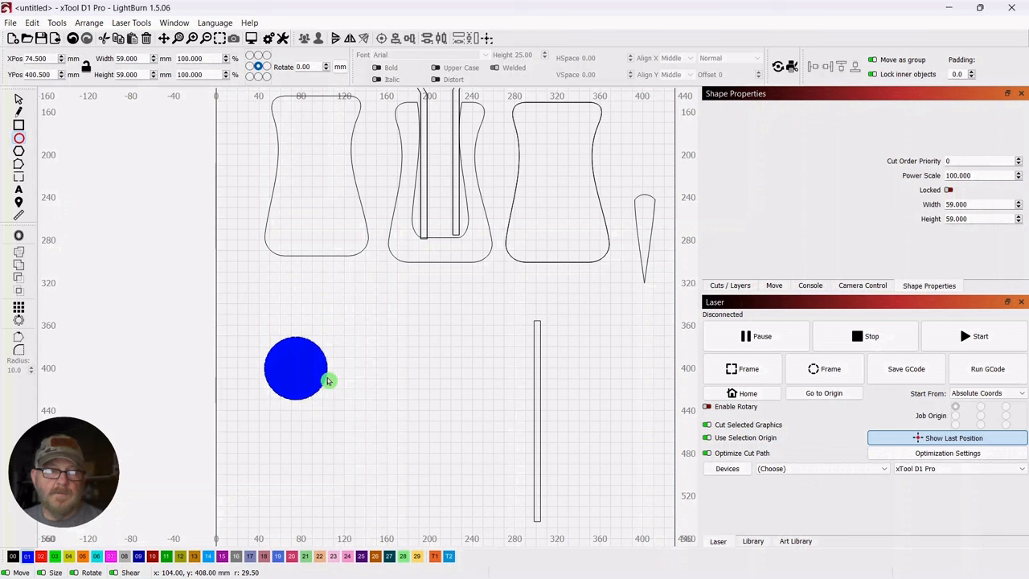
{"action": "left_click", "coordinate": [17, 101]}
{"action": "left_click", "coordinate": [13, 557]}
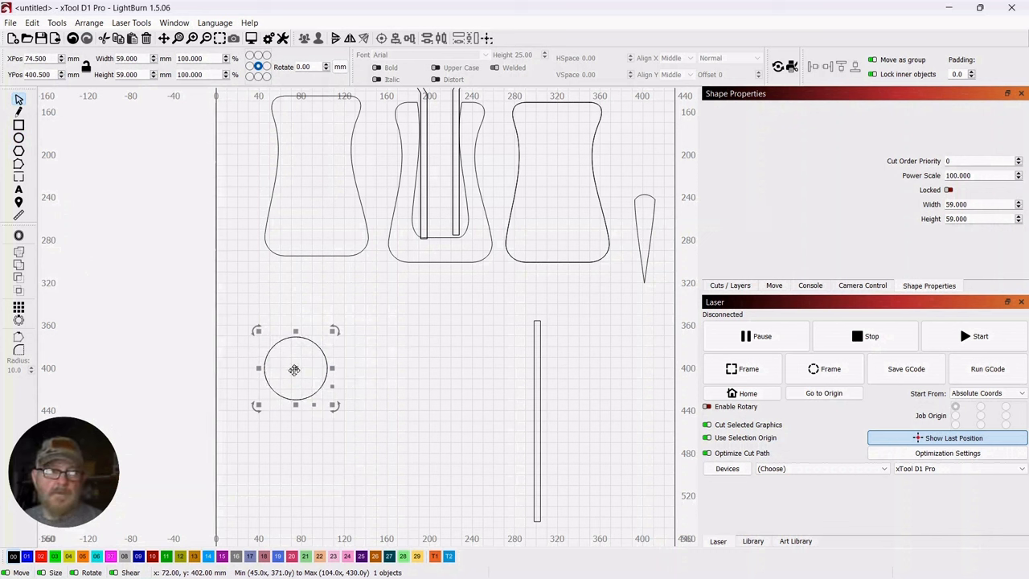
Place an overlapping copy of the circle at X 112 mm and align both circles with Align H-Center
{"action": "left_click_drag", "start_coordinate": [295, 369], "coordinate": [324, 369]}
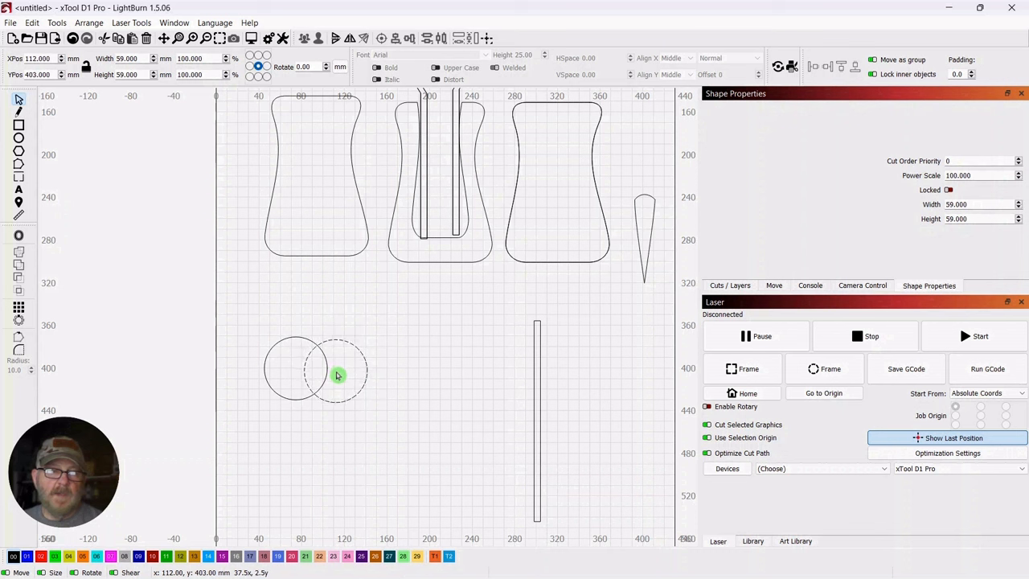
{"action": "left_click_drag", "start_coordinate": [336, 375], "coordinate": [338, 373]}
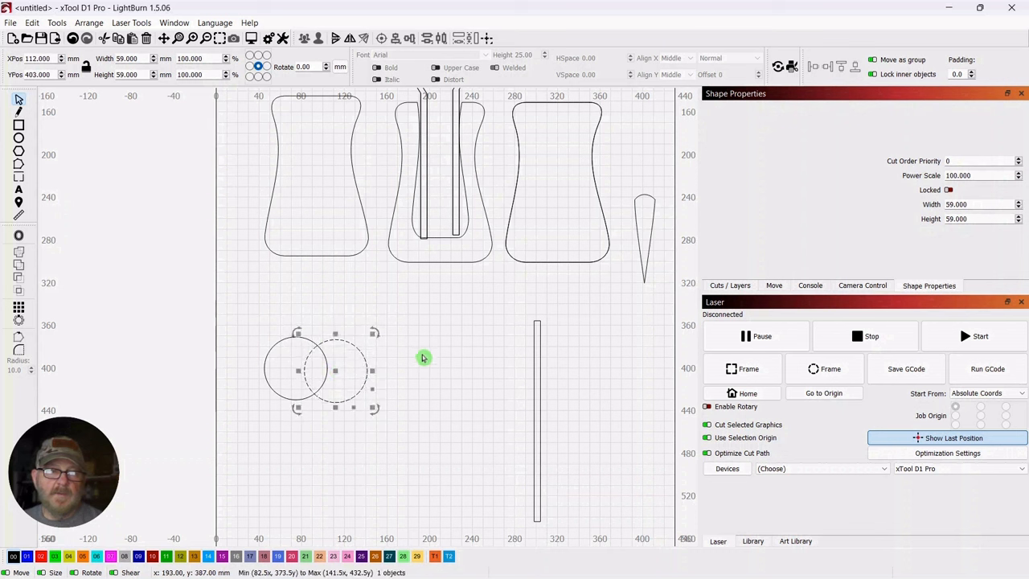
{"action": "left_click", "coordinate": [270, 354], "text": "shift"}
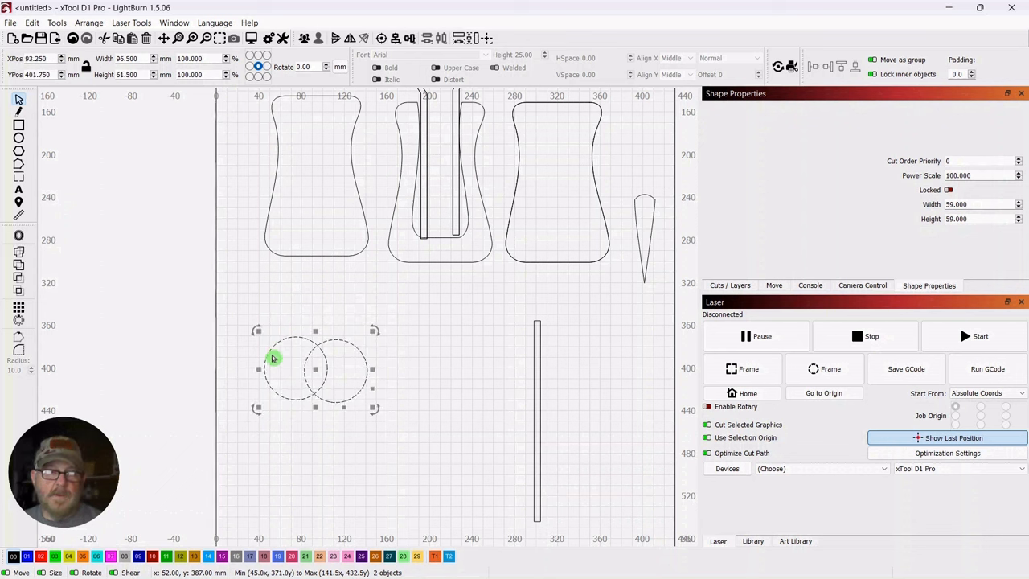
{"action": "left_click", "coordinate": [410, 39]}
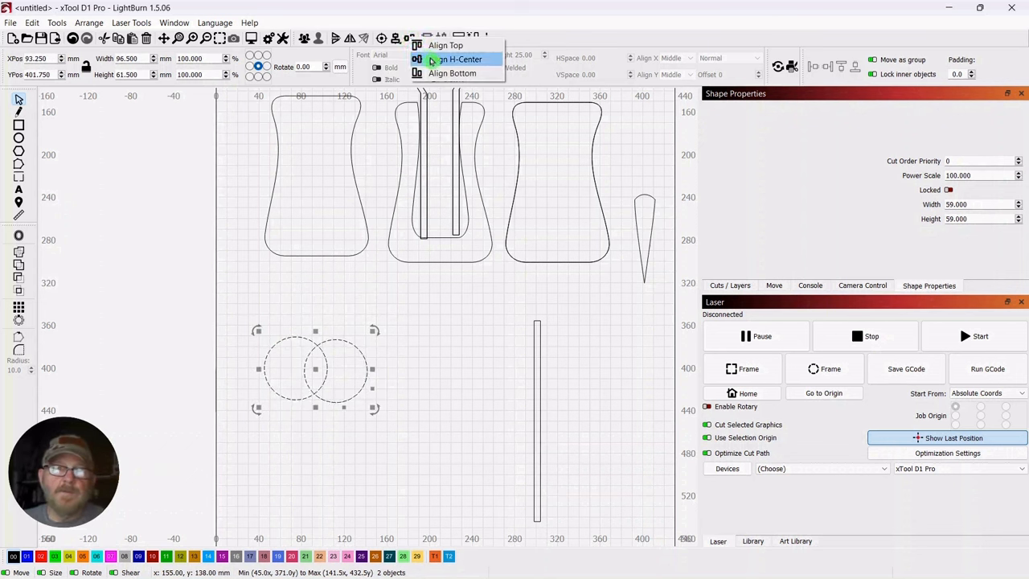
{"action": "left_click", "coordinate": [431, 60]}
{"action": "left_click", "coordinate": [239, 248]}
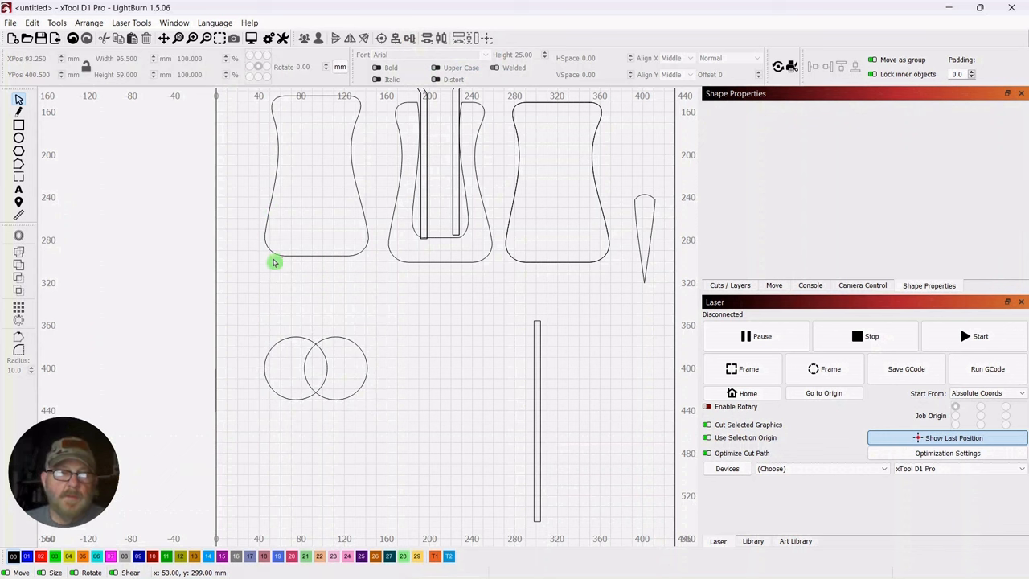
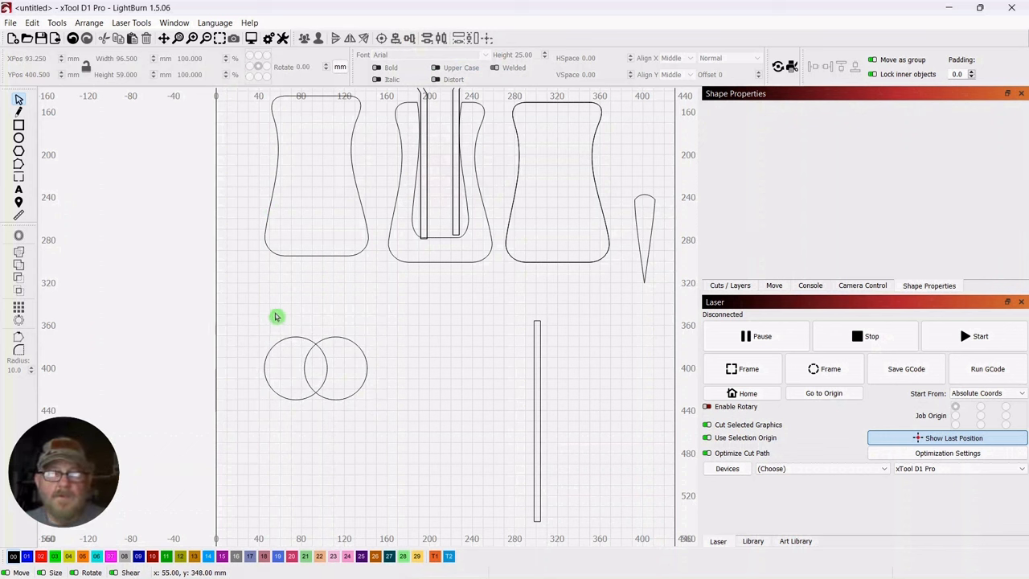
Draw a three-sided polygon about 82 mm in size between the overlapping circles and the vertical strip, and flip it vertically
{"action": "left_click", "coordinate": [19, 152]}
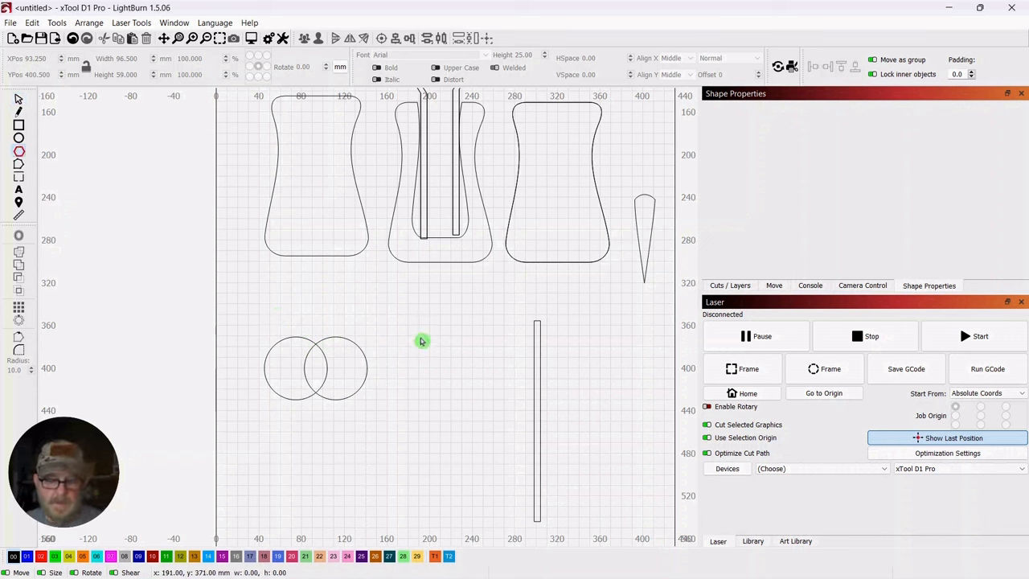
{"action": "left_click_drag", "start_coordinate": [416, 337], "coordinate": [503, 420]}
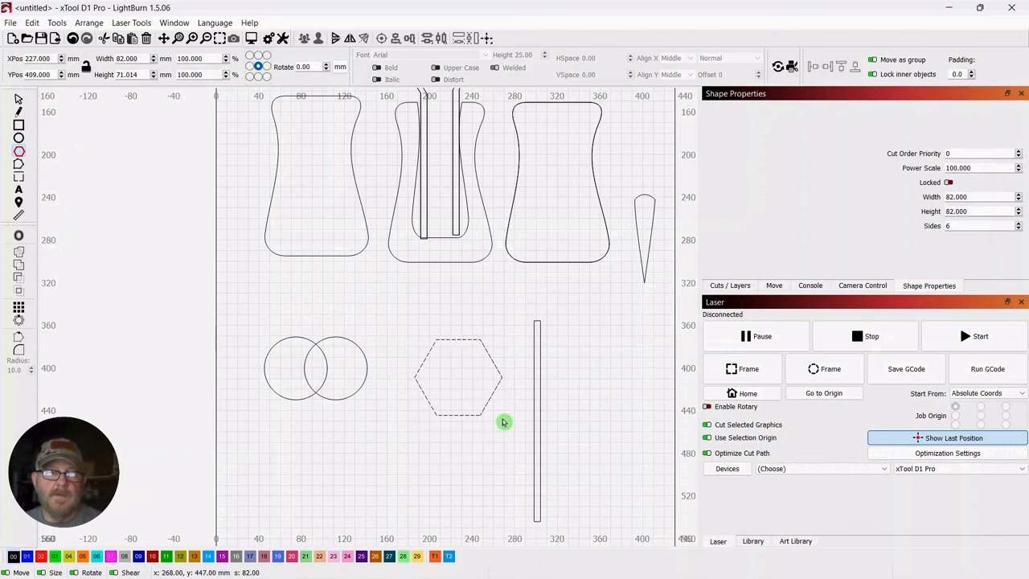
{"action": "left_click", "coordinate": [19, 100]}
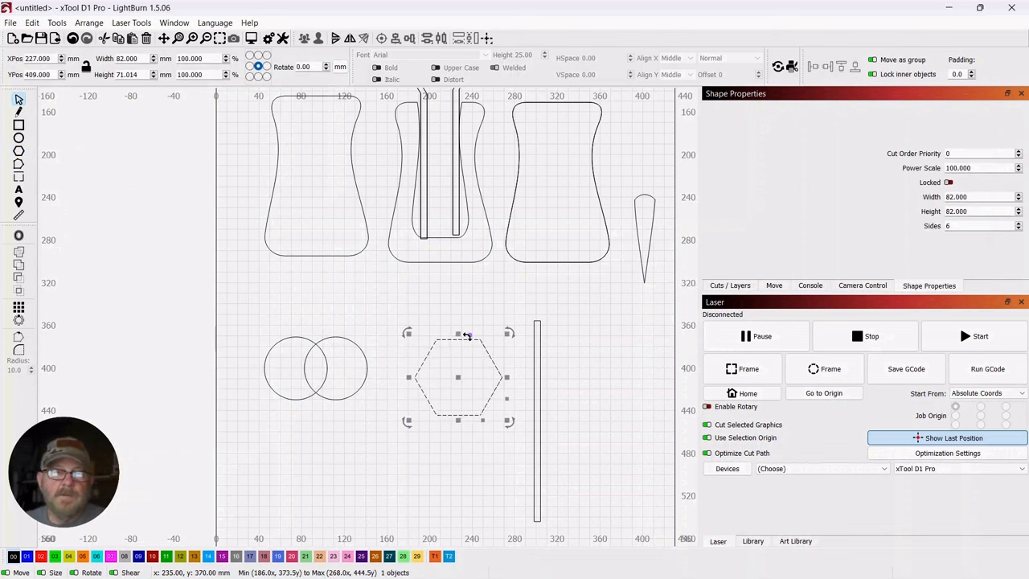
{"action": "left_click_drag", "start_coordinate": [469, 336], "coordinate": [435, 328]}
{"action": "left_click", "coordinate": [90, 23]}
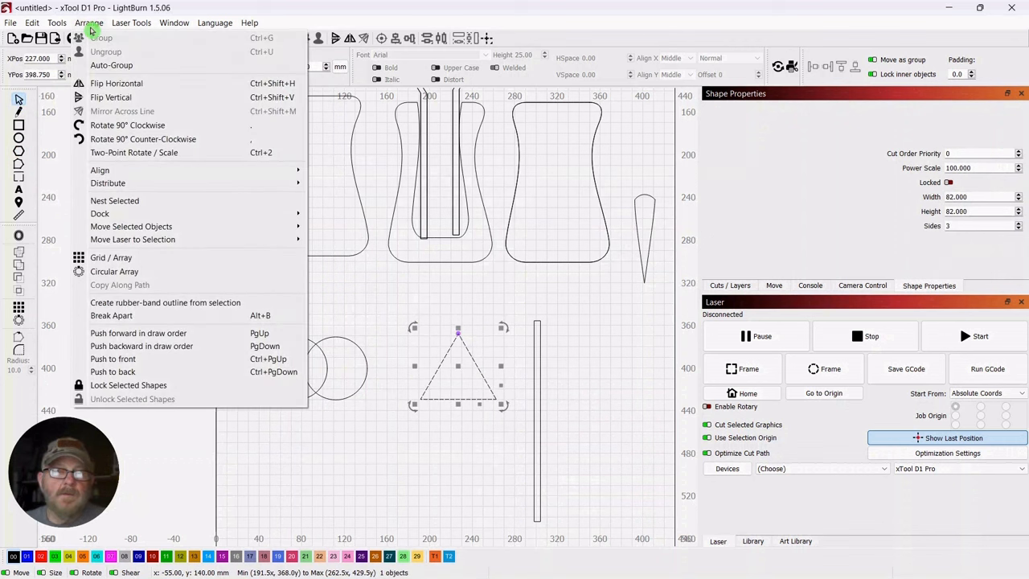
{"action": "left_click", "coordinate": [112, 98]}
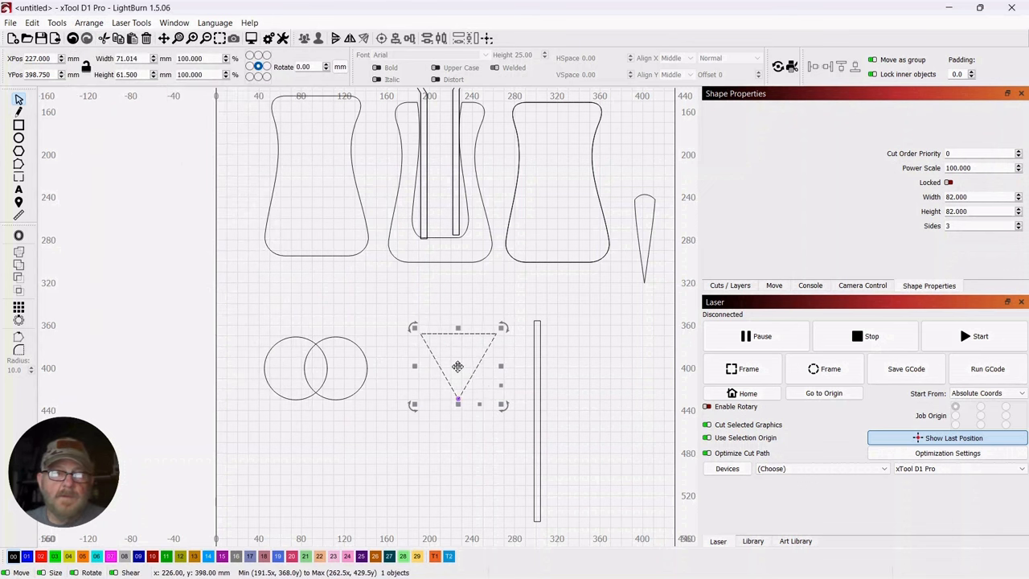
Move the inverted triangle to about X 85.3, Y 447.4 mm so its upper-left corner meets the left circle's edge
{"action": "left_click_drag", "start_coordinate": [376, 302], "coordinate": [406, 248]}
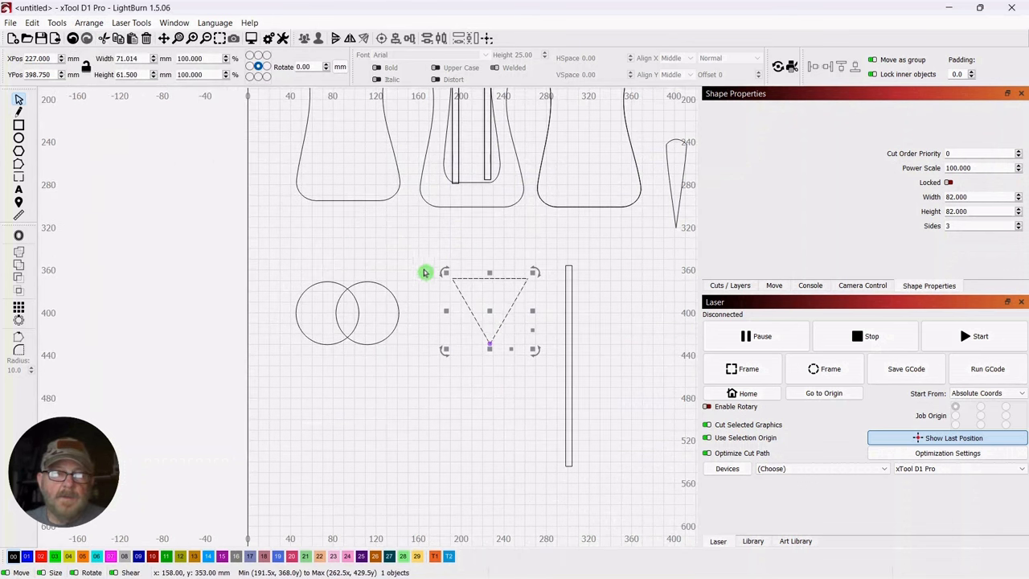
{"action": "left_click_drag", "start_coordinate": [490, 314], "coordinate": [342, 368]}
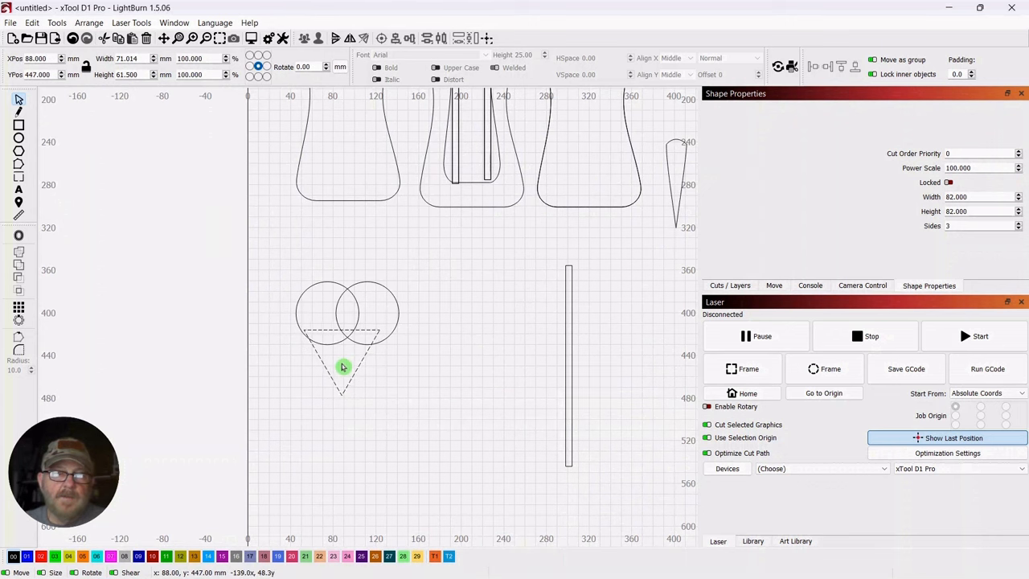
{"action": "scroll", "coordinate": [402, 361], "scroll_direction": "up", "scroll_amount": 3}
{"action": "left_click_drag", "start_coordinate": [425, 367], "coordinate": [664, 347]}
{"action": "scroll", "coordinate": [547, 294], "scroll_direction": "up", "scroll_amount": 4}
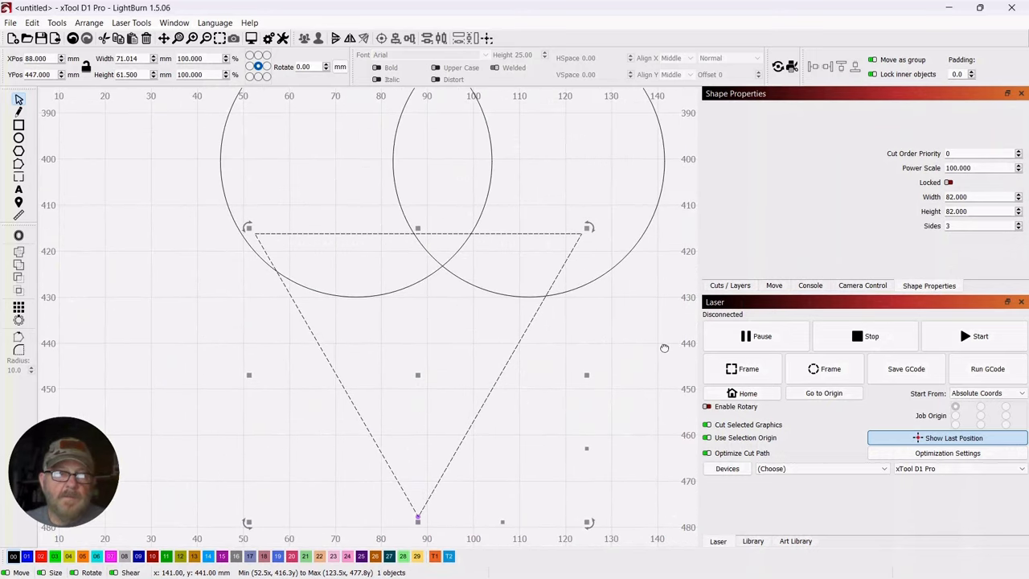
{"action": "left_click_drag", "start_coordinate": [420, 376], "coordinate": [408, 380]}
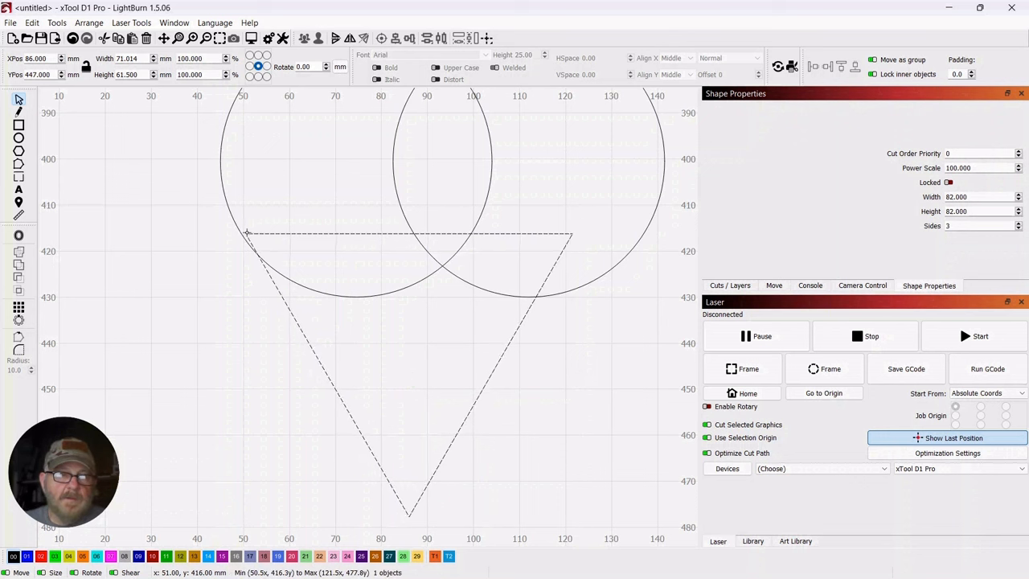
{"action": "left_click_drag", "start_coordinate": [247, 233], "coordinate": [241, 233]}
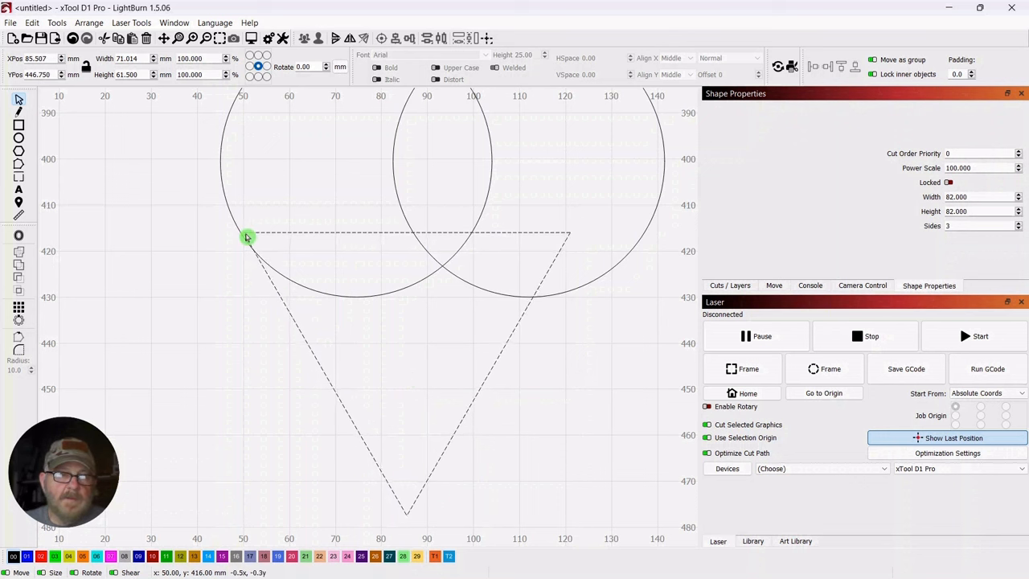
{"action": "left_click_drag", "start_coordinate": [243, 233], "coordinate": [243, 234]}
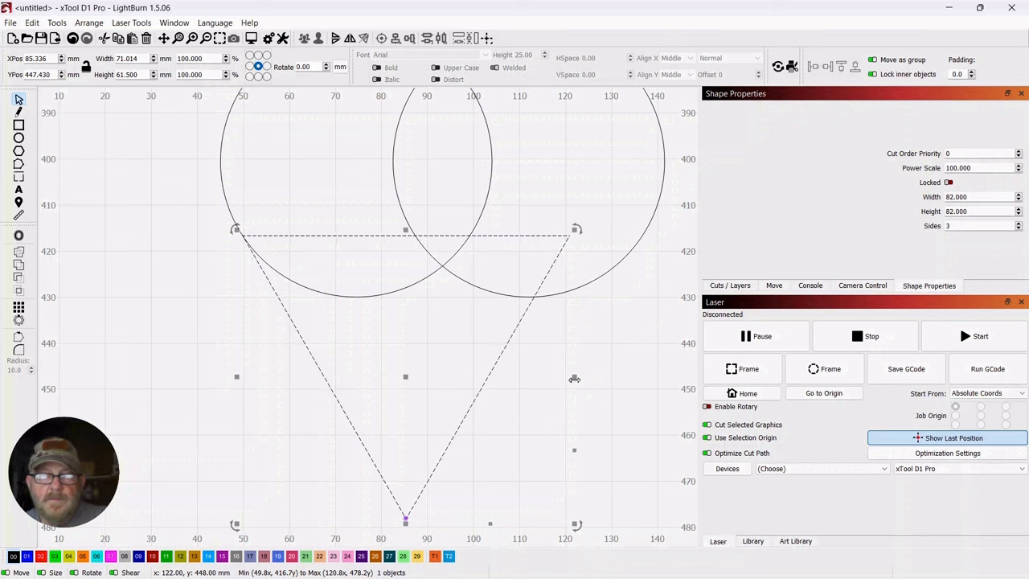
Stretch the triangle to about 86.6 mm wide across both circles and shorten it to about 48.5 mm high
{"action": "left_click_drag", "start_coordinate": [574, 379], "coordinate": [645, 381]}
{"action": "scroll", "coordinate": [193, 352], "scroll_direction": "down", "scroll_amount": 2}
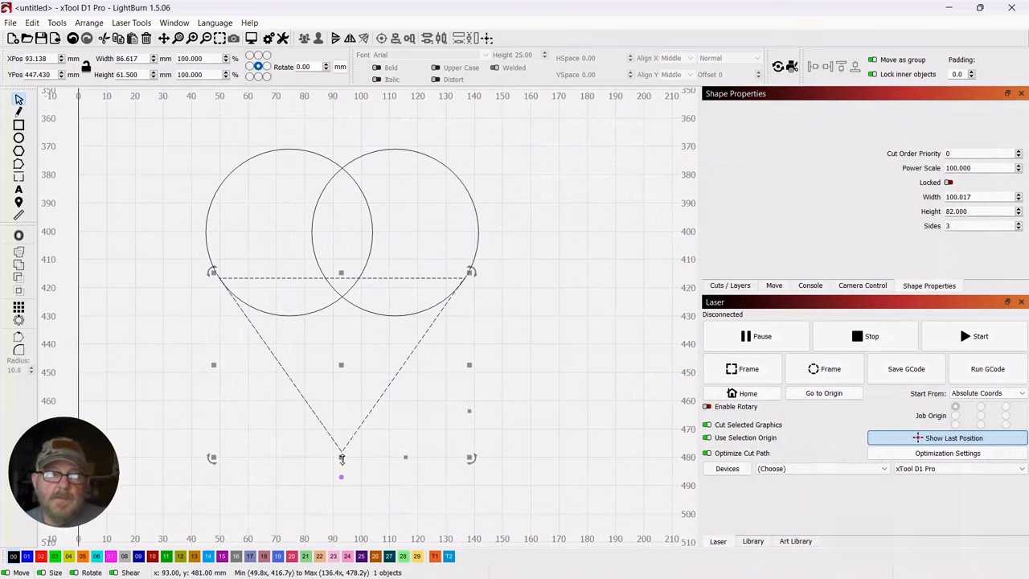
{"action": "left_click_drag", "start_coordinate": [341, 459], "coordinate": [346, 408]}
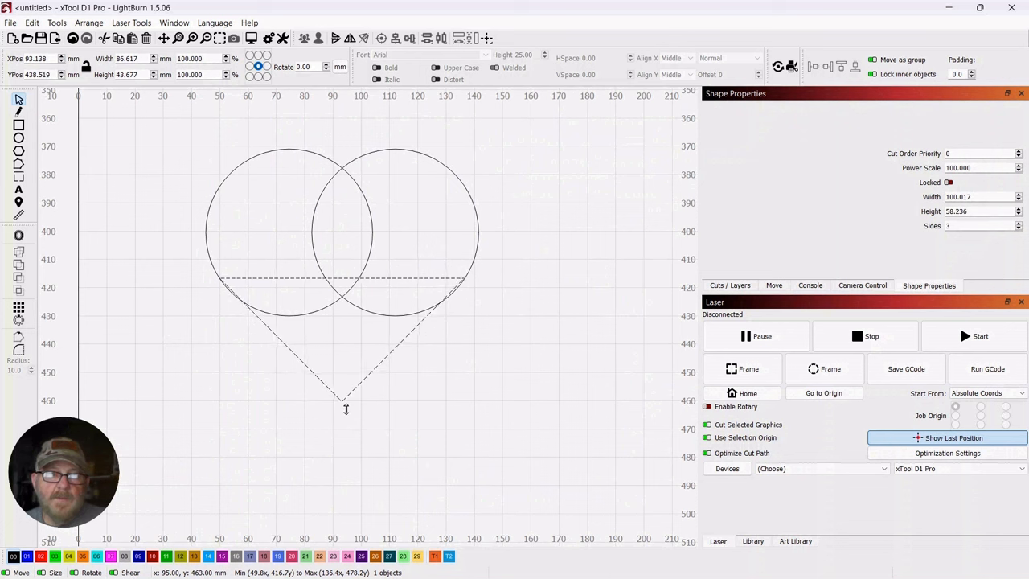
{"action": "left_click_drag", "start_coordinate": [346, 409], "coordinate": [352, 418]}
{"action": "left_click", "coordinate": [437, 302]}
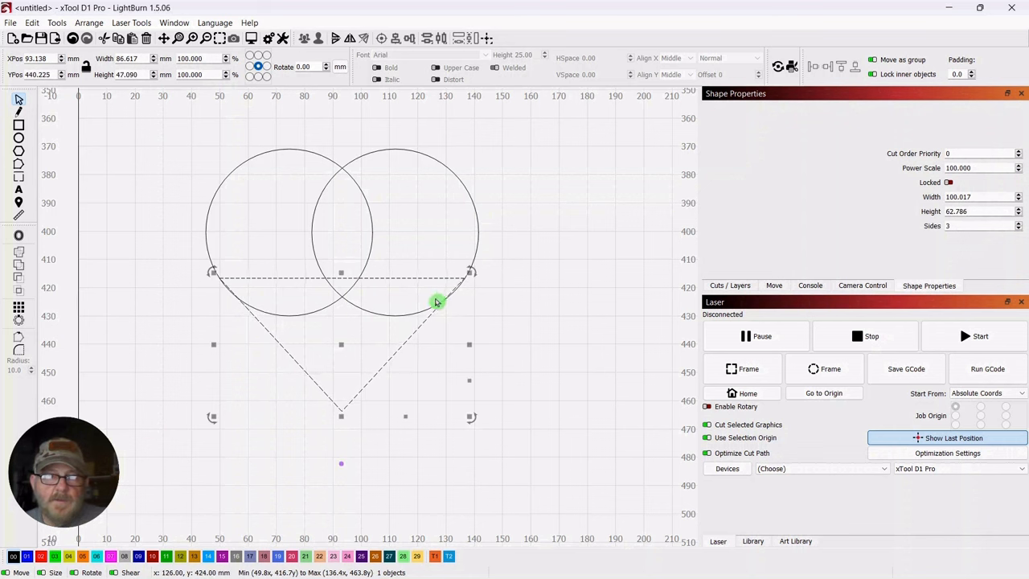
{"action": "scroll", "coordinate": [481, 291], "scroll_direction": "up", "scroll_amount": 5}
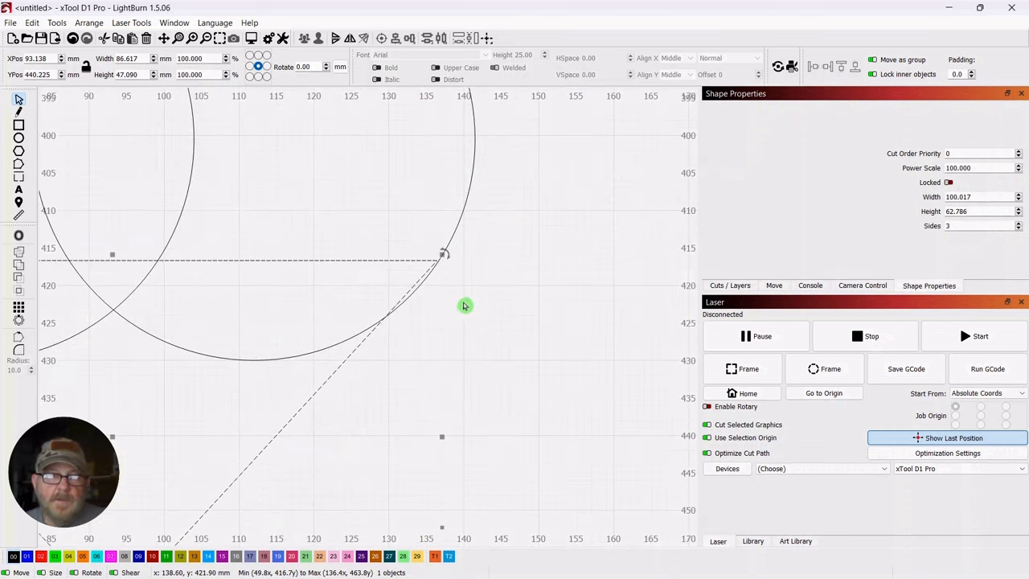
{"action": "scroll", "coordinate": [505, 351], "scroll_direction": "down", "scroll_amount": 4}
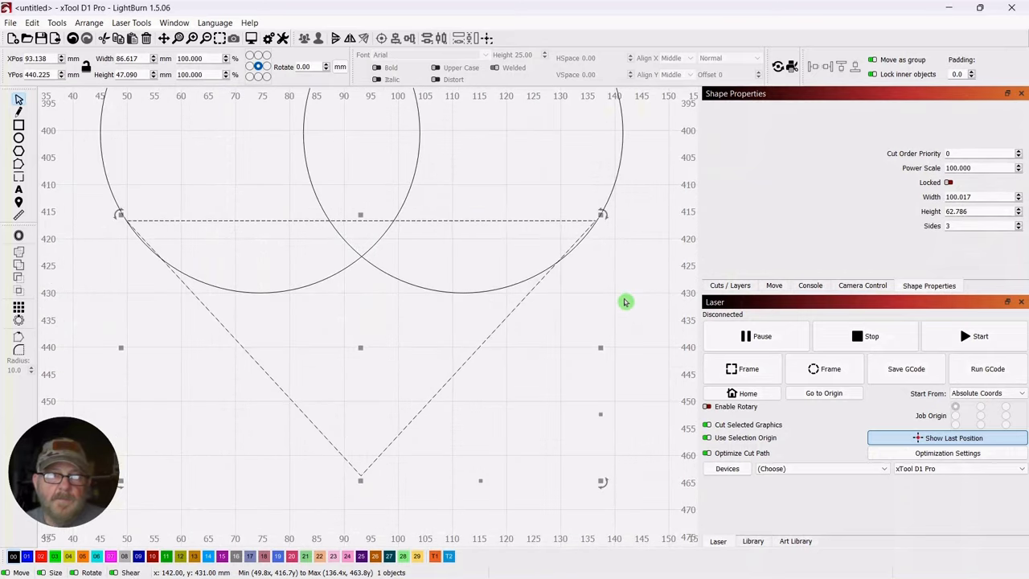
{"action": "scroll", "coordinate": [626, 302], "scroll_direction": "down", "scroll_amount": 1}
{"action": "left_click_drag", "start_coordinate": [397, 453], "coordinate": [401, 463]}
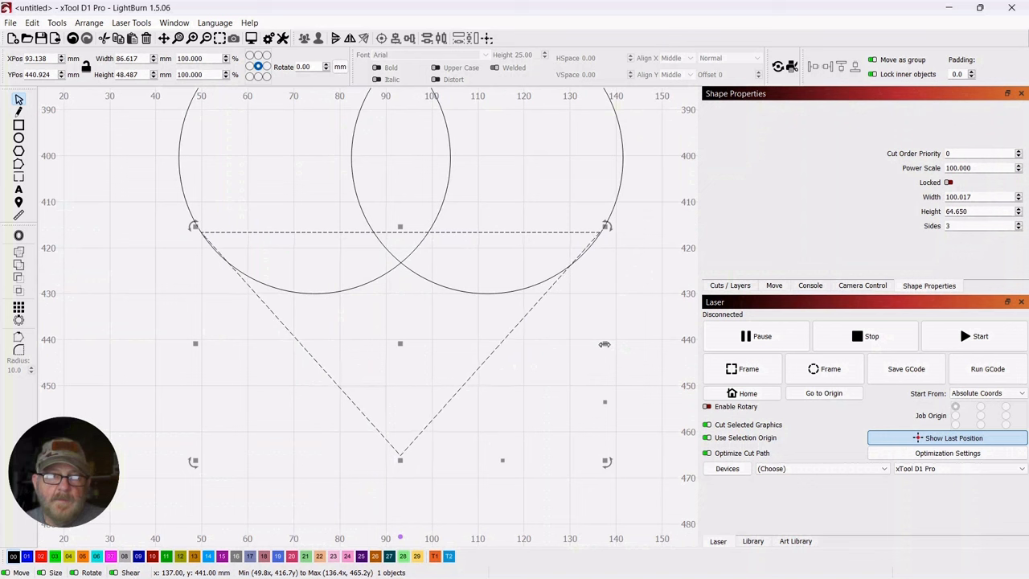
{"action": "left_click", "coordinate": [607, 323]}
{"action": "left_click", "coordinate": [640, 234]}
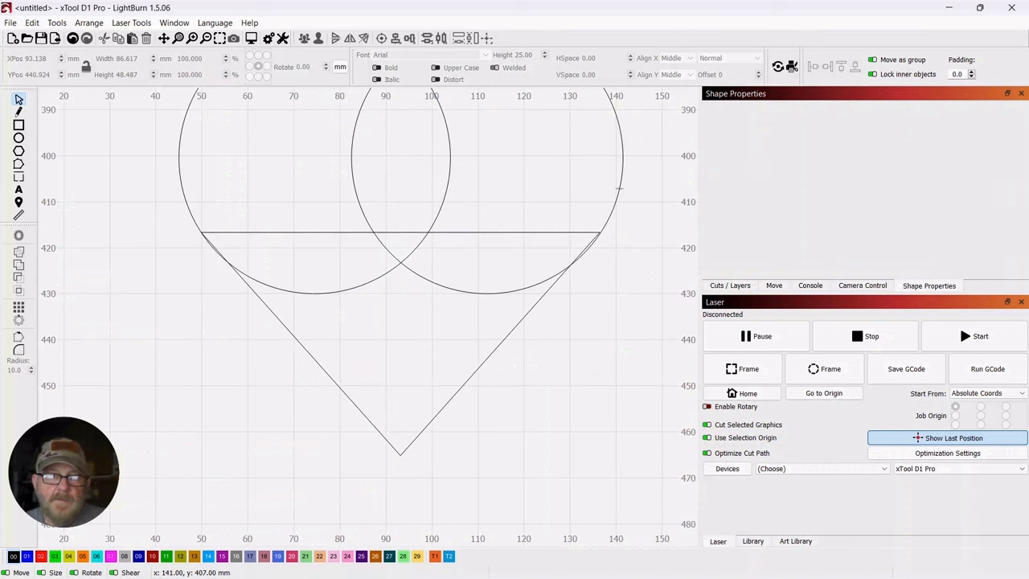
Narrow the right circle to about 58.3 mm wide so its outer edge meets the triangle's side
{"action": "left_click", "coordinate": [620, 188]}
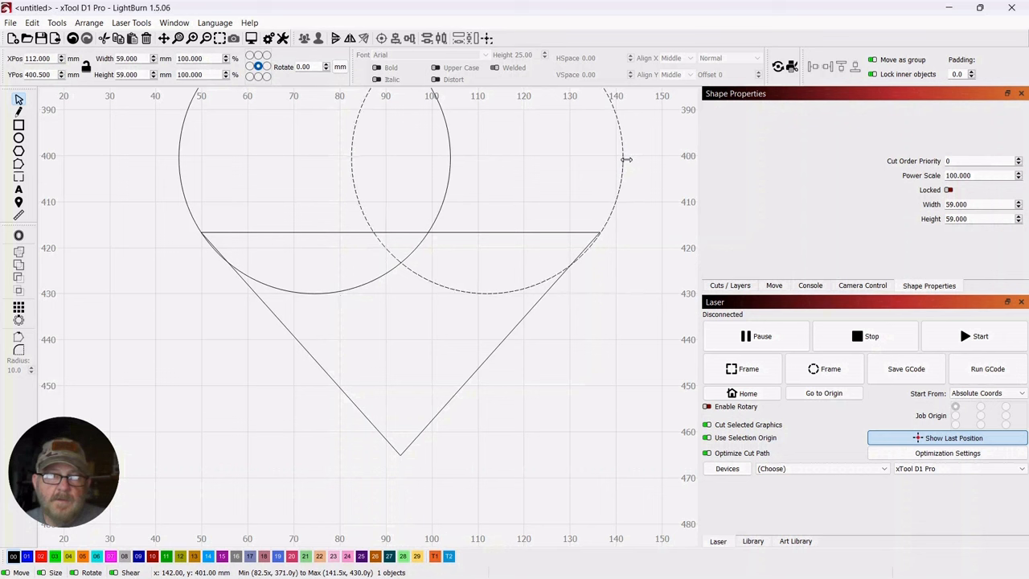
{"action": "left_click_drag", "start_coordinate": [626, 159], "coordinate": [624, 165]}
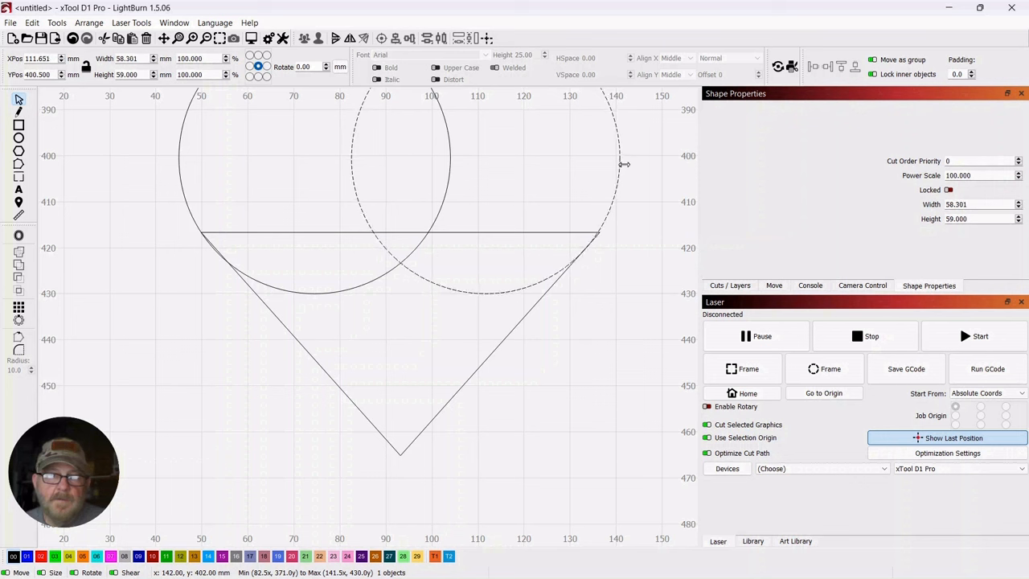
{"action": "left_click", "coordinate": [92, 266]}
Weld both circles and the triangle into one heart outline and reduce its height to about 87.9 mm
{"action": "scroll", "coordinate": [91, 266], "scroll_direction": "down", "scroll_amount": 3}
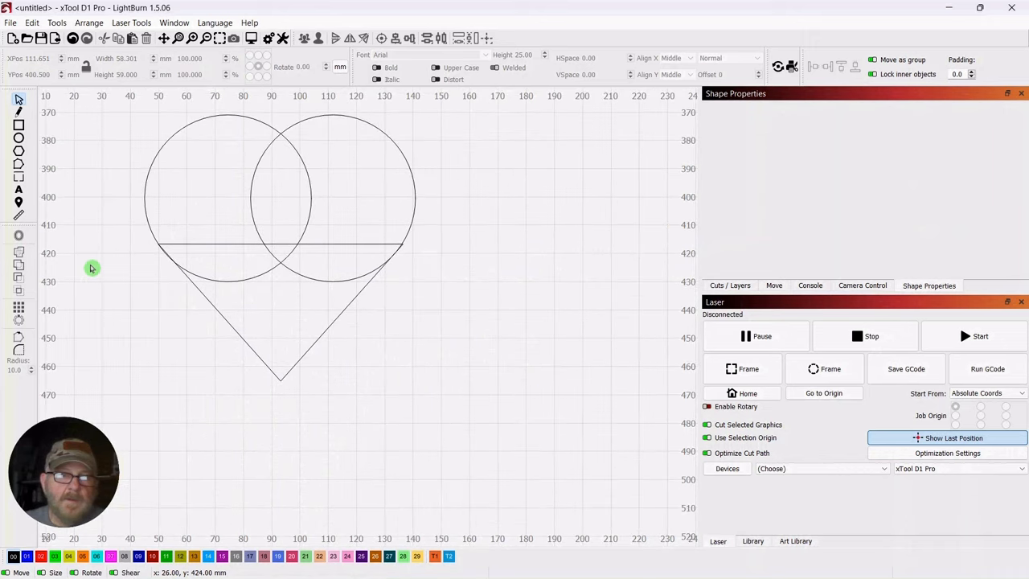
{"action": "left_click_drag", "start_coordinate": [507, 354], "coordinate": [589, 392]}
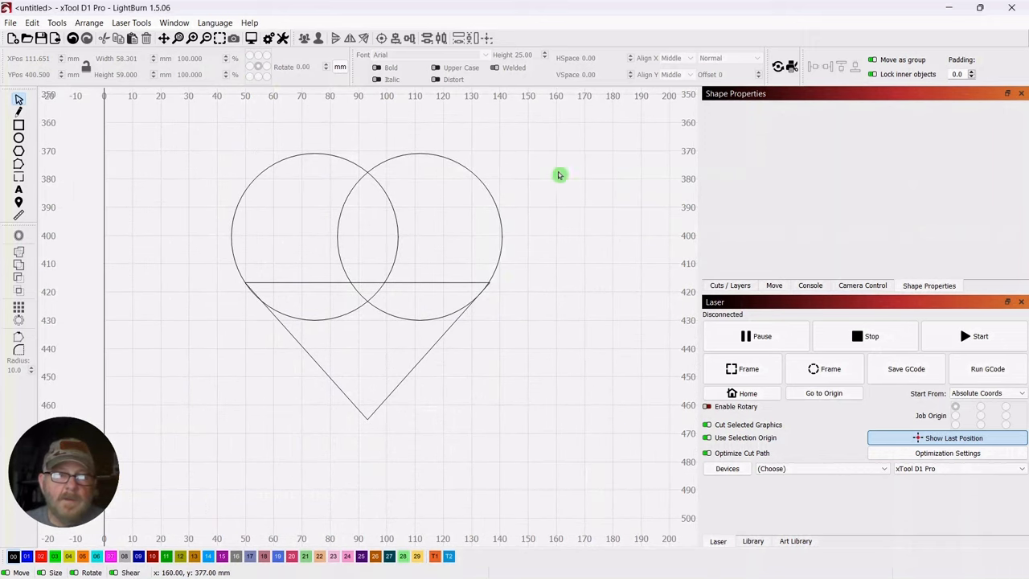
{"action": "left_click_drag", "start_coordinate": [535, 147], "coordinate": [249, 378]}
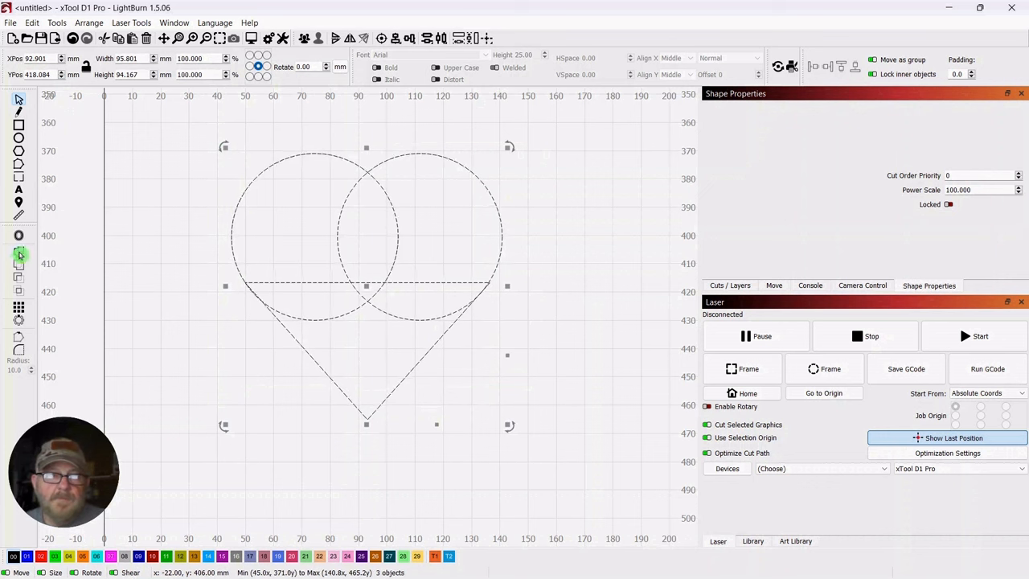
{"action": "left_click", "coordinate": [19, 258]}
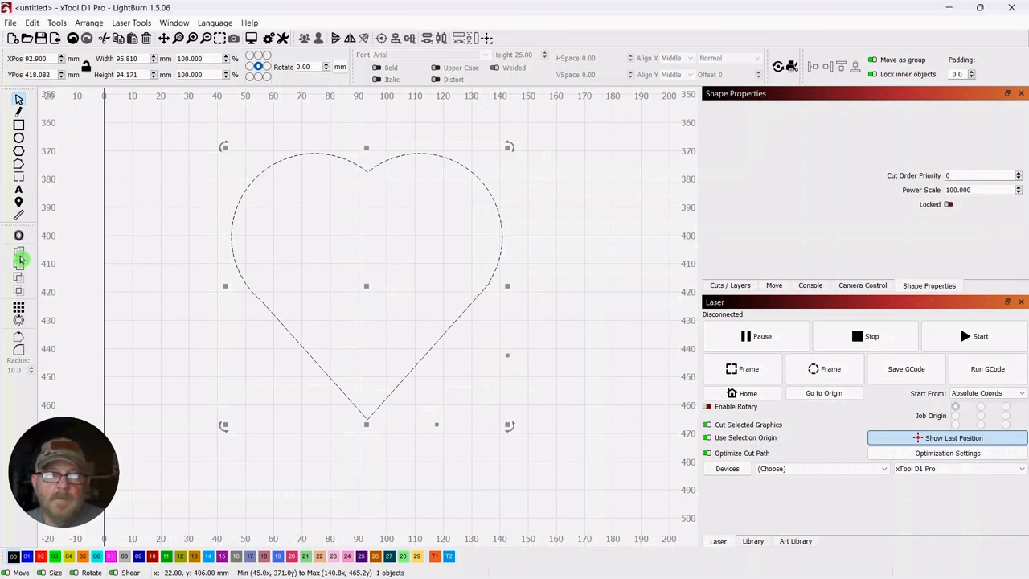
{"action": "left_click", "coordinate": [121, 261]}
{"action": "left_click_drag", "start_coordinate": [564, 125], "coordinate": [371, 272]}
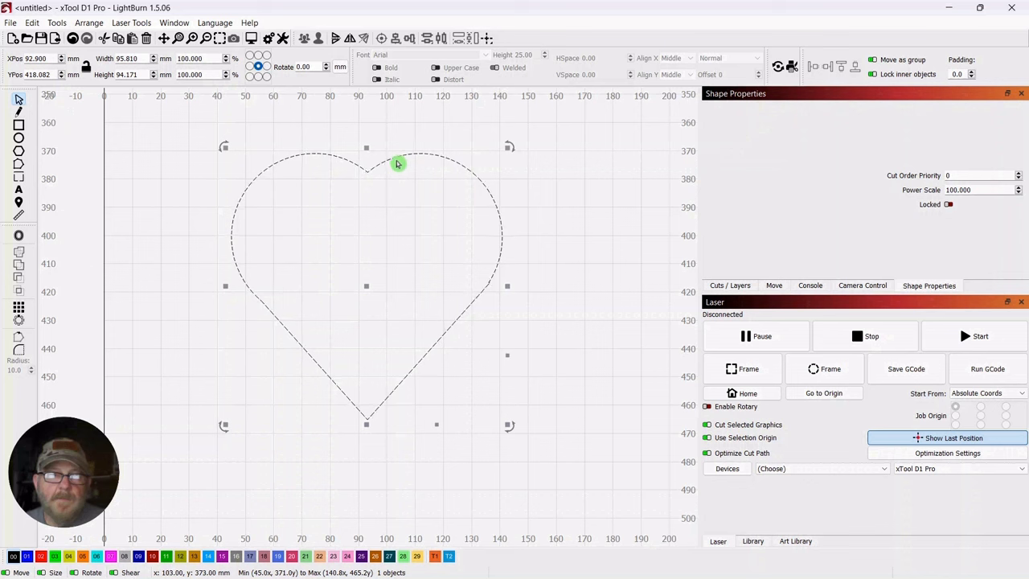
{"action": "mouse_move", "coordinate": [364, 150]}
{"action": "left_mouse_down"}
{"action": "mouse_move", "coordinate": [361, 175]}
{"action": "mouse_move", "coordinate": [365, 166]}
{"action": "left_mouse_up"}
Offset the heart outward by 2 mm with round corners, keeping the original
{"action": "scroll", "coordinate": [514, 241], "scroll_direction": "down", "scroll_amount": 6}
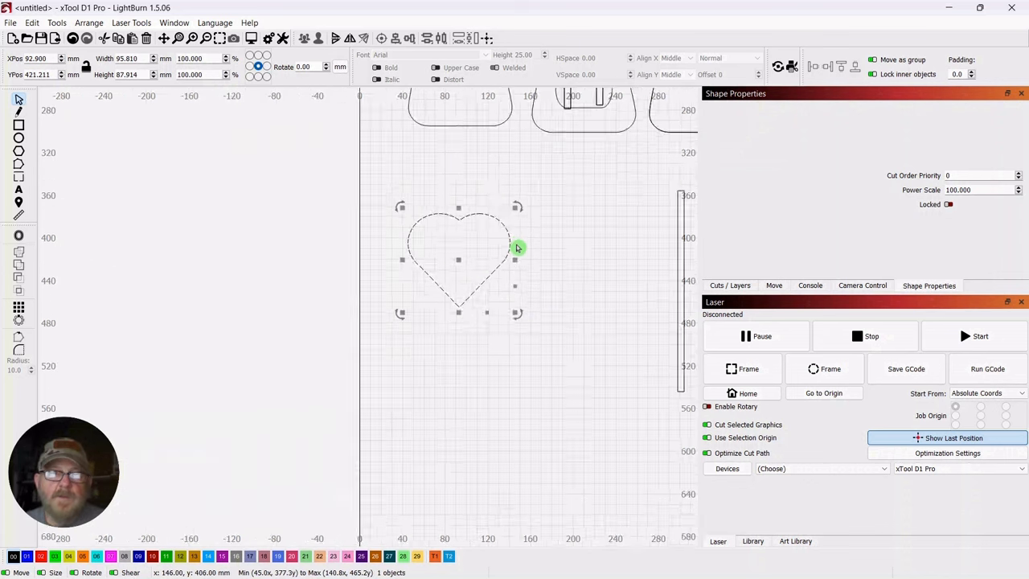
{"action": "left_click_drag", "start_coordinate": [580, 235], "coordinate": [438, 348]}
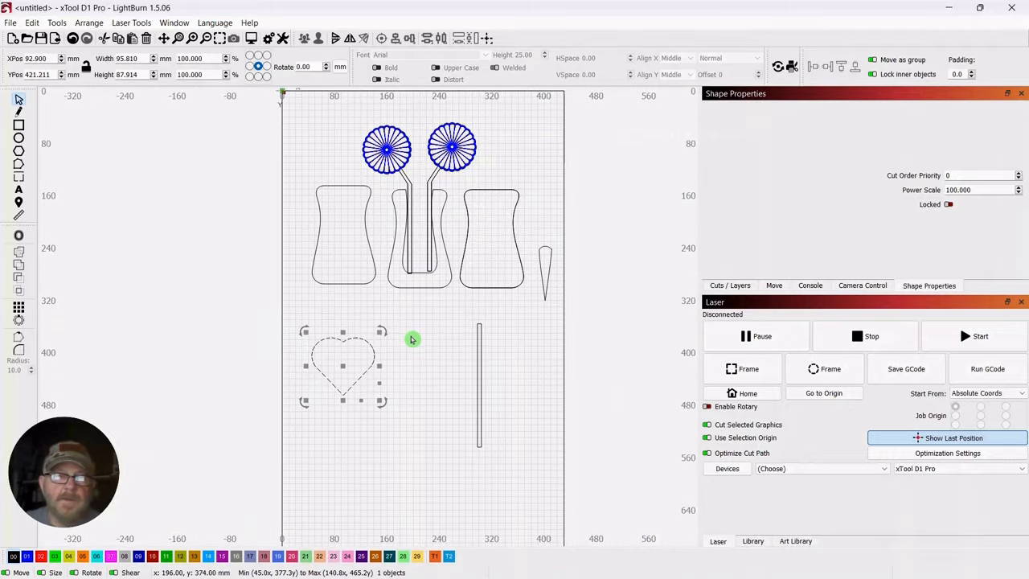
{"action": "left_click", "coordinate": [19, 238]}
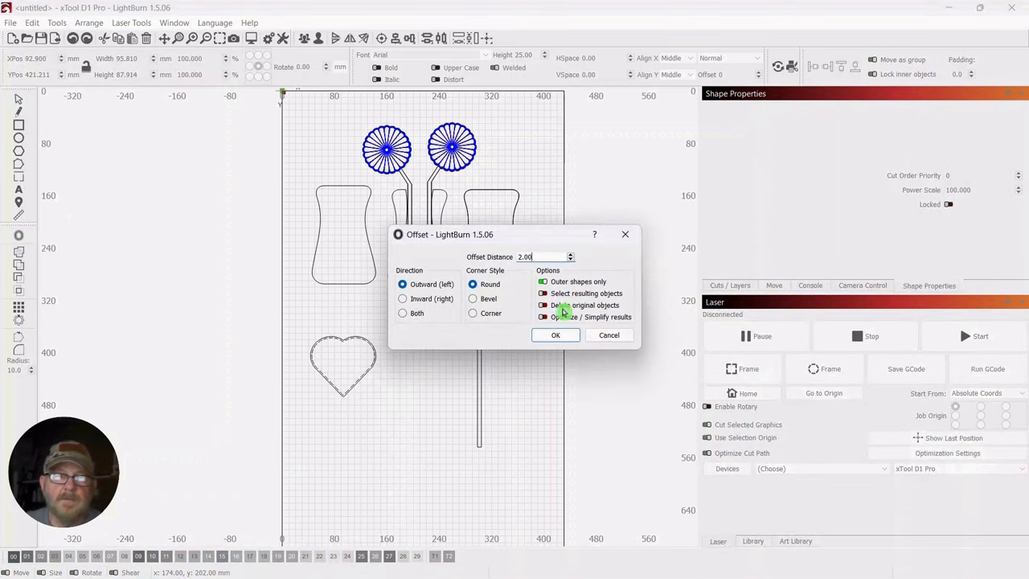
{"action": "left_click", "coordinate": [553, 340]}
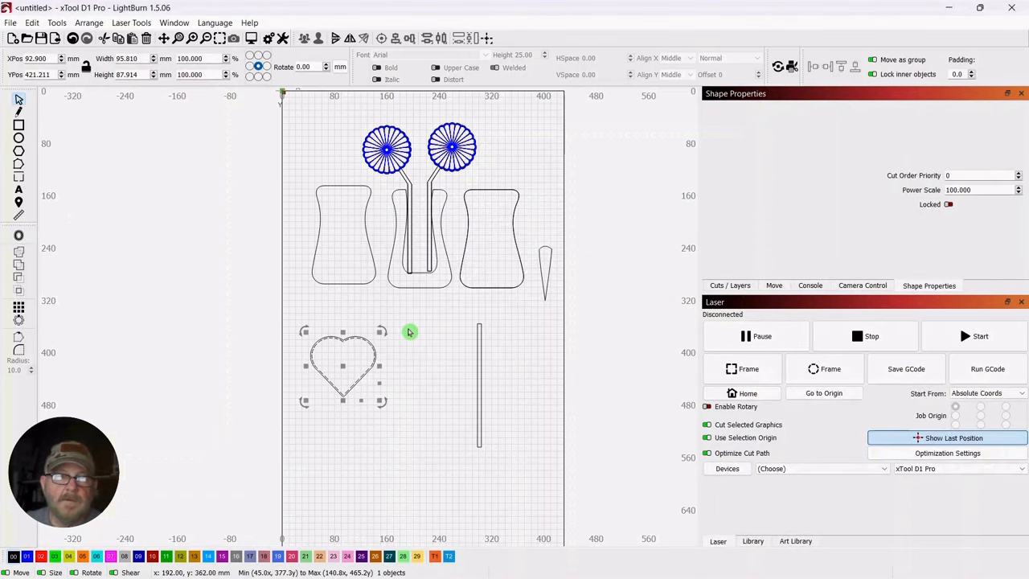
{"action": "left_click", "coordinate": [410, 332]}
Move the inner heart out beside the larger one, to about X 204.6, Y 431.8 mm
{"action": "scroll", "coordinate": [370, 330], "scroll_direction": "up", "scroll_amount": 3}
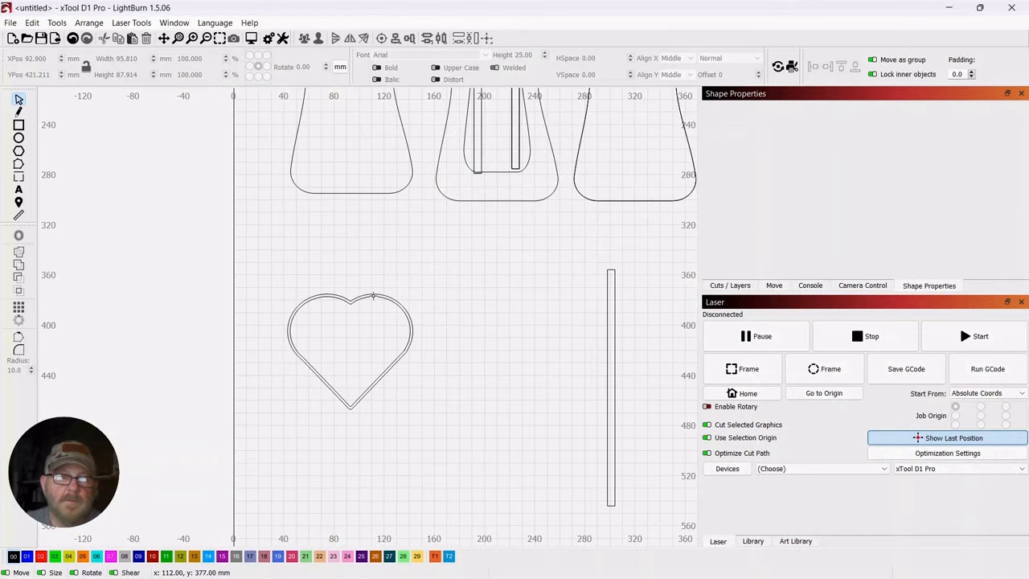
{"action": "left_click_drag", "start_coordinate": [370, 298], "coordinate": [417, 309]}
{"action": "left_click_drag", "start_coordinate": [488, 318], "coordinate": [510, 311]}
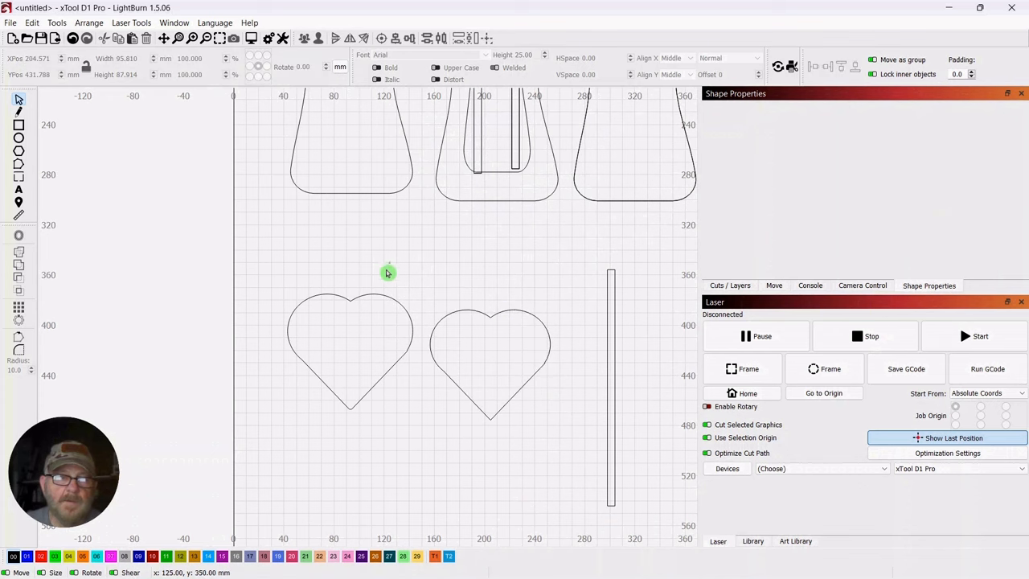
{"action": "left_click", "coordinate": [410, 301]}
{"action": "scroll", "coordinate": [408, 267], "scroll_direction": "down", "scroll_amount": 2}
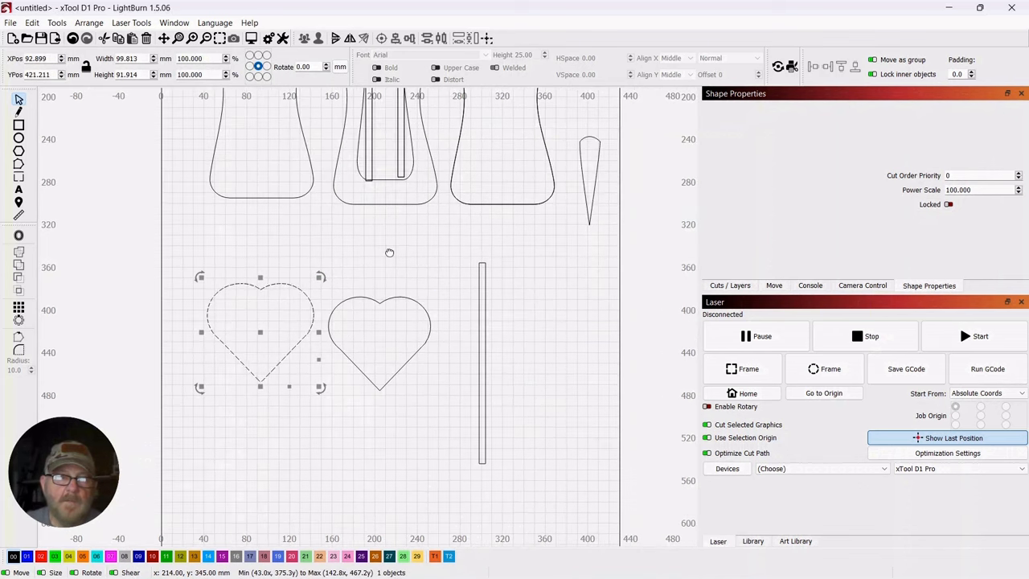
Move the 6 mm wide vertical strip between the flower stems at X 210 mm and stretch it upward to about 238.3 mm high
{"action": "left_click_drag", "start_coordinate": [482, 252], "coordinate": [445, 289]}
{"action": "left_click_drag", "start_coordinate": [462, 360], "coordinate": [477, 363]}
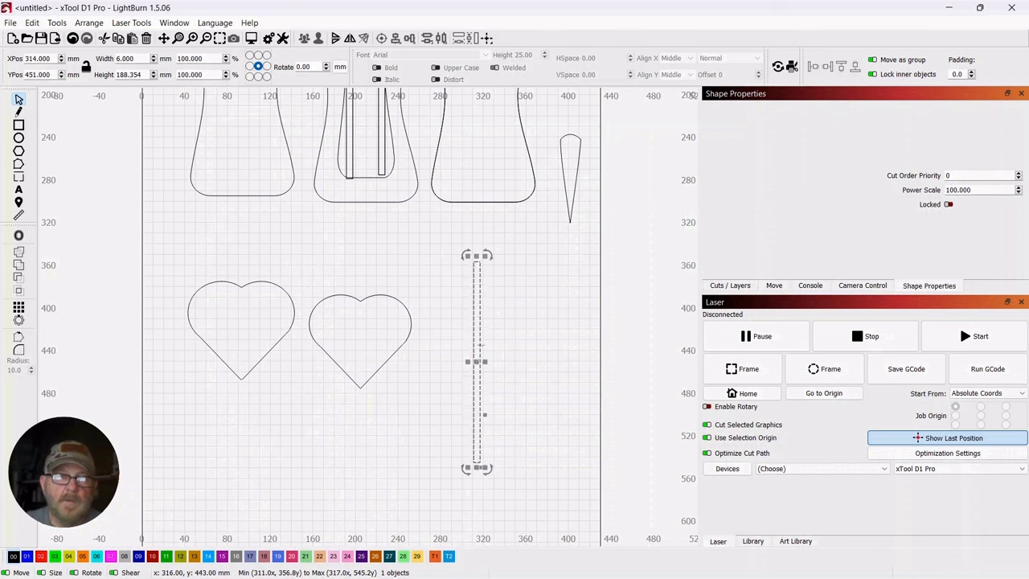
{"action": "scroll", "coordinate": [450, 315], "scroll_direction": "down", "scroll_amount": 2}
{"action": "left_click_drag", "start_coordinate": [508, 309], "coordinate": [533, 374]}
{"action": "left_click_drag", "start_coordinate": [493, 406], "coordinate": [427, 235]}
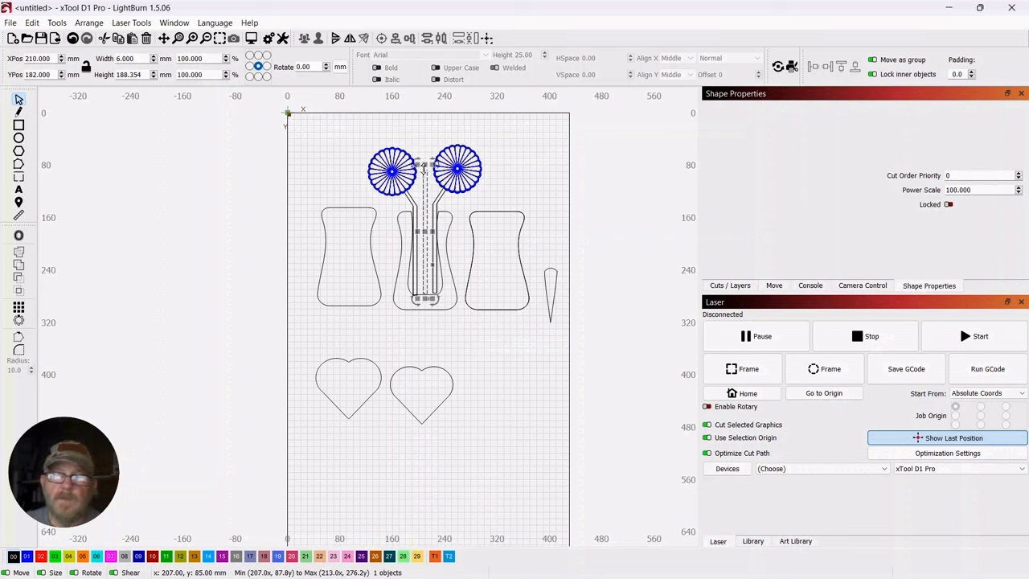
{"action": "left_click_drag", "start_coordinate": [424, 168], "coordinate": [428, 136]}
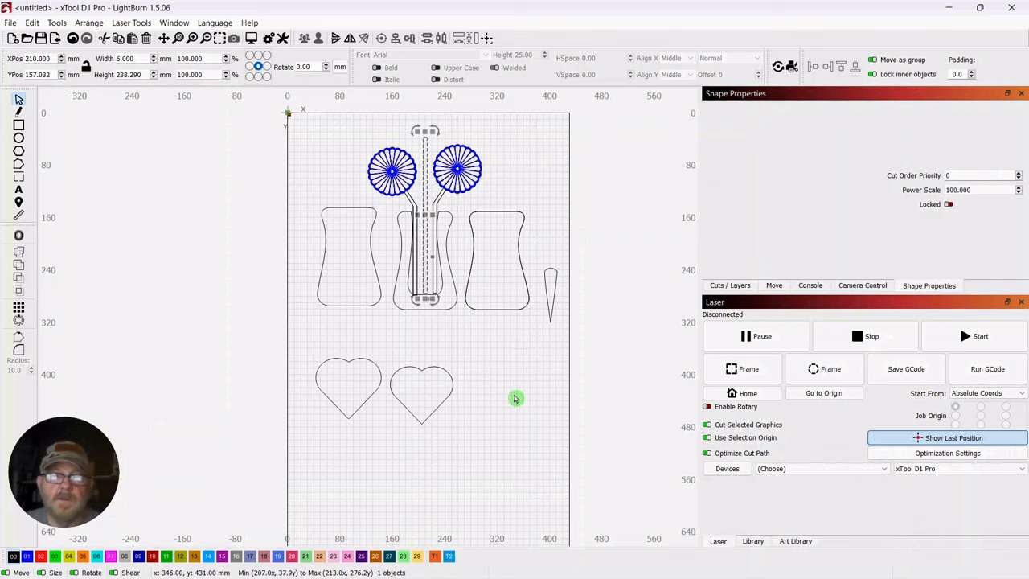
Move the tall 6 mm strip below the third panel and place the larger heart over its upper end at X 340, Y 355 mm
{"action": "mouse_move", "coordinate": [516, 398]}
{"action": "left_mouse_down"}
{"action": "mouse_move", "coordinate": [555, 406]}
{"action": "mouse_move", "coordinate": [531, 400]}
{"action": "left_mouse_up"}
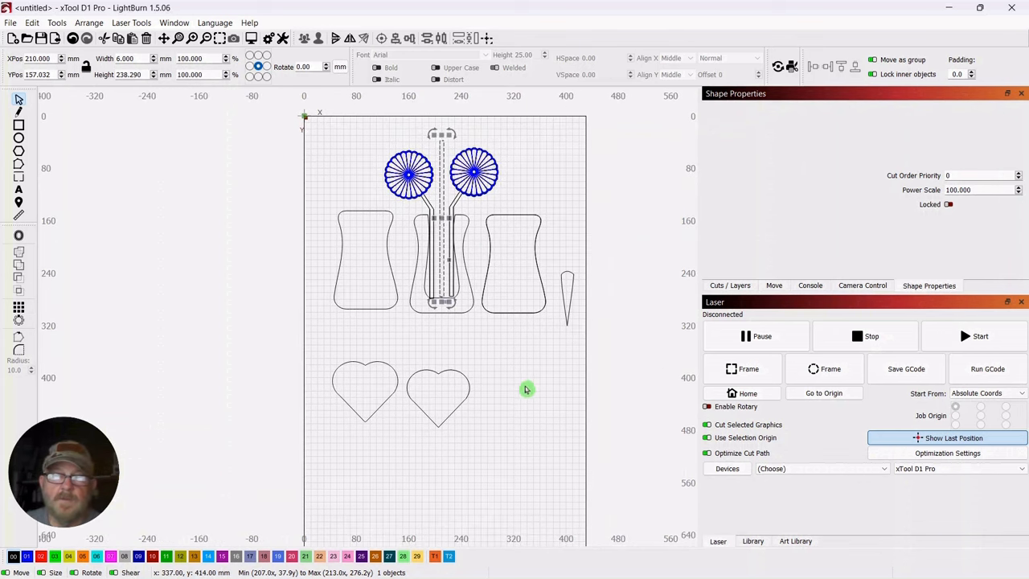
{"action": "left_click", "coordinate": [522, 379]}
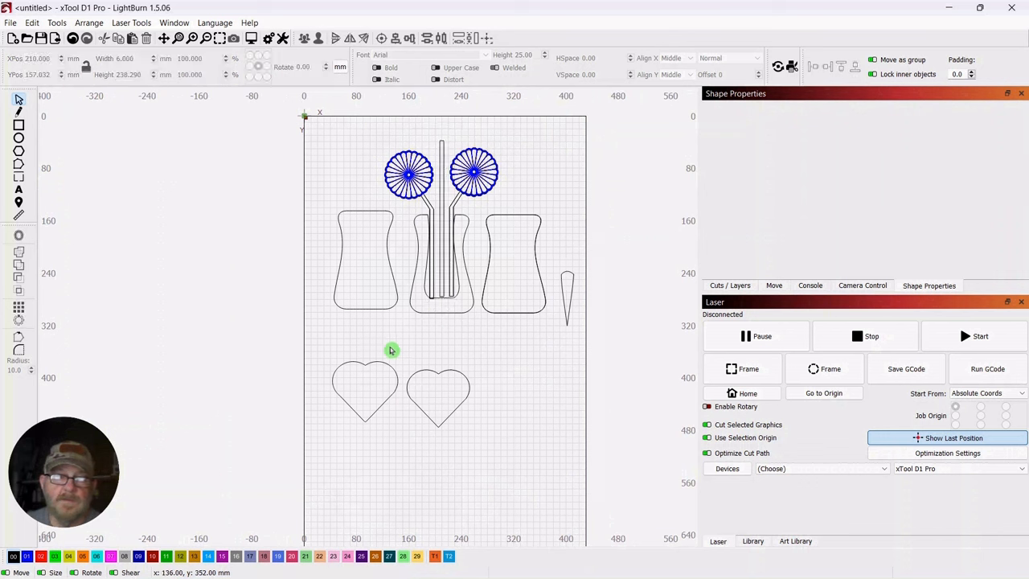
{"action": "left_click_drag", "start_coordinate": [379, 346], "coordinate": [348, 391]}
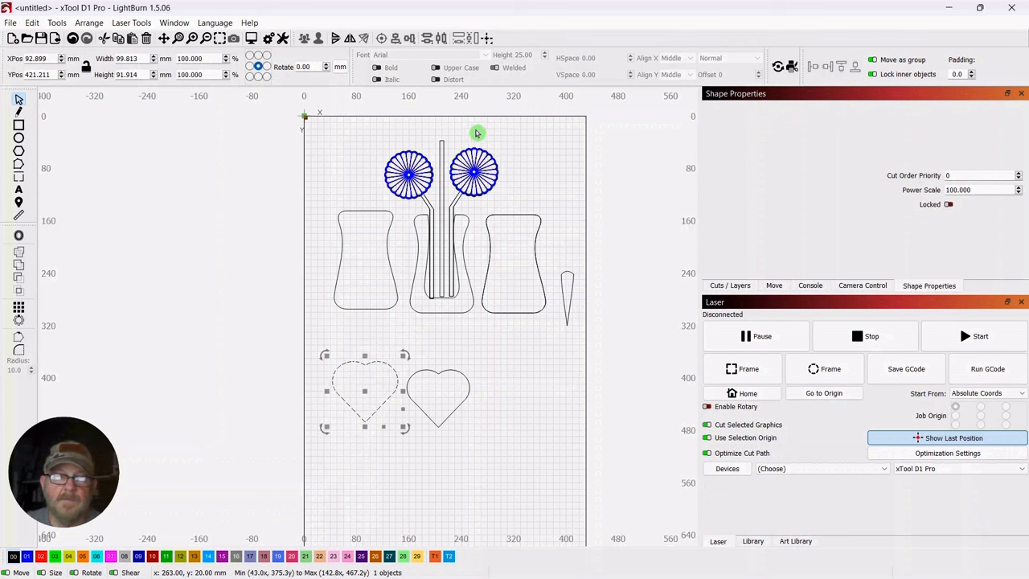
{"action": "left_click_drag", "start_coordinate": [450, 130], "coordinate": [437, 159]}
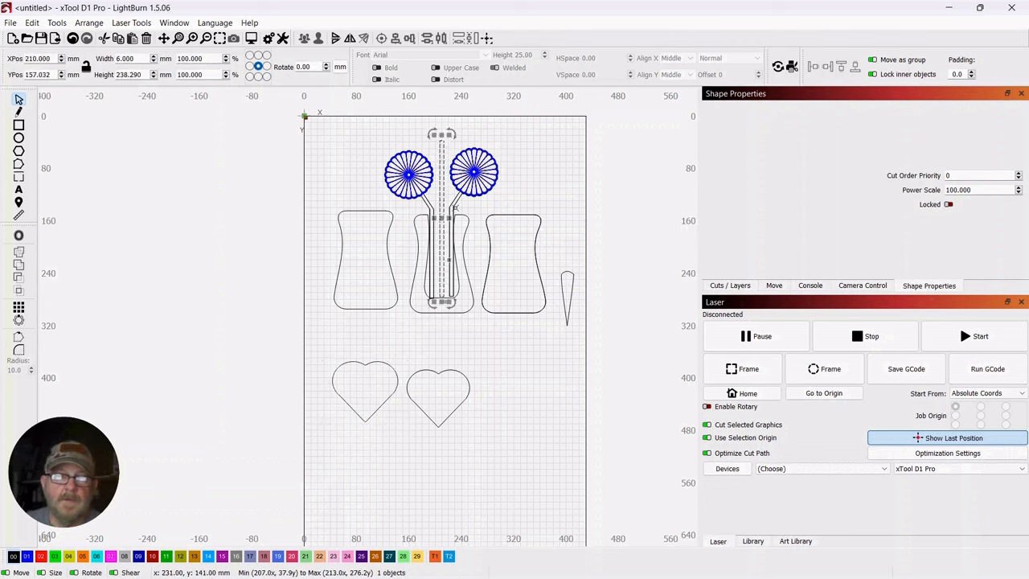
{"action": "left_click_drag", "start_coordinate": [442, 222], "coordinate": [528, 433]}
{"action": "left_click", "coordinate": [384, 380]}
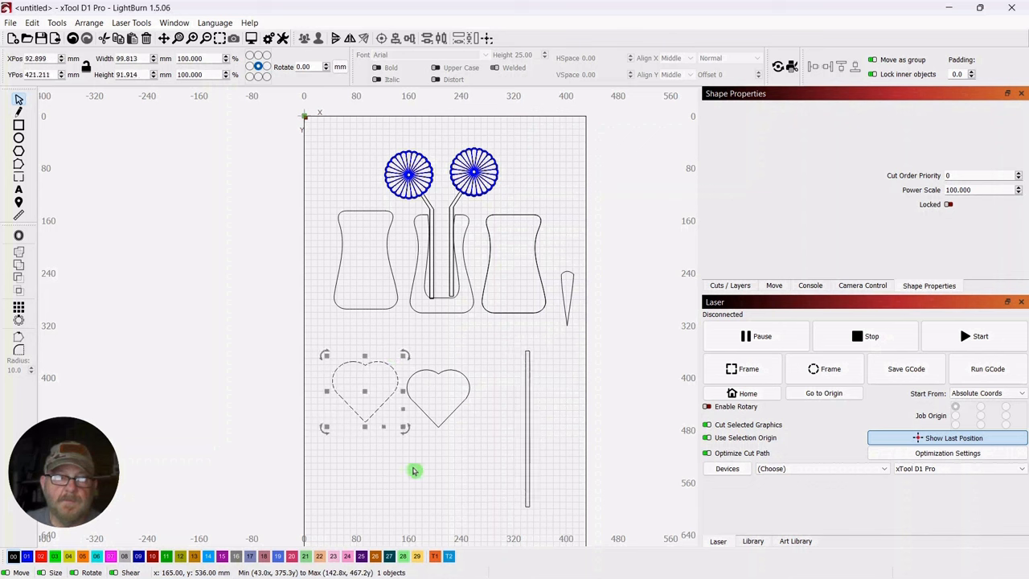
{"action": "left_click_drag", "start_coordinate": [372, 395], "coordinate": [526, 351]}
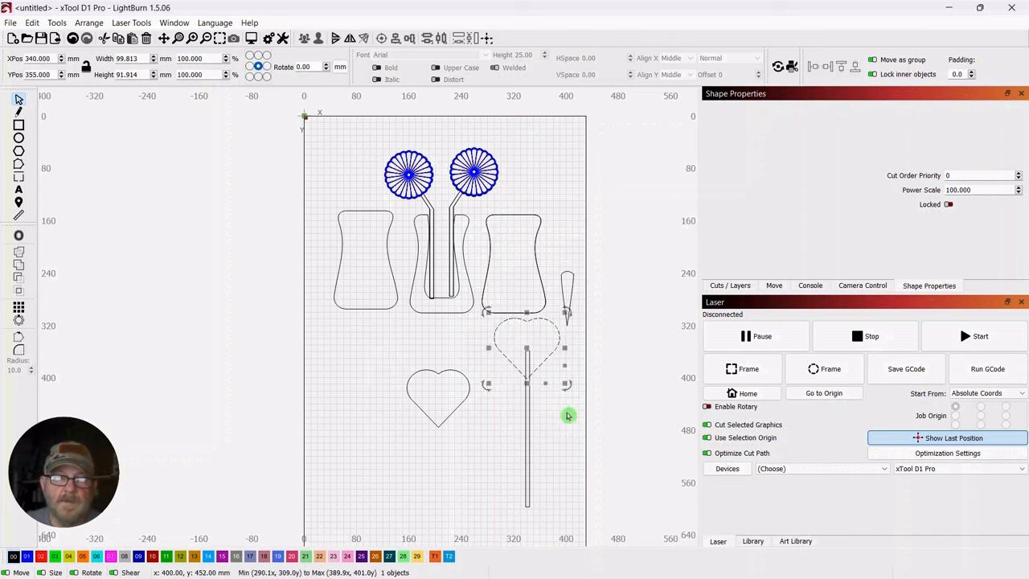
Lower the strip to X 342, Y 489 mm and weld it with the heart into one stemmed outline
{"action": "left_click_drag", "start_coordinate": [566, 413], "coordinate": [555, 448]}
{"action": "left_click_drag", "start_coordinate": [542, 449], "coordinate": [552, 360]}
{"action": "left_click", "coordinate": [567, 319]}
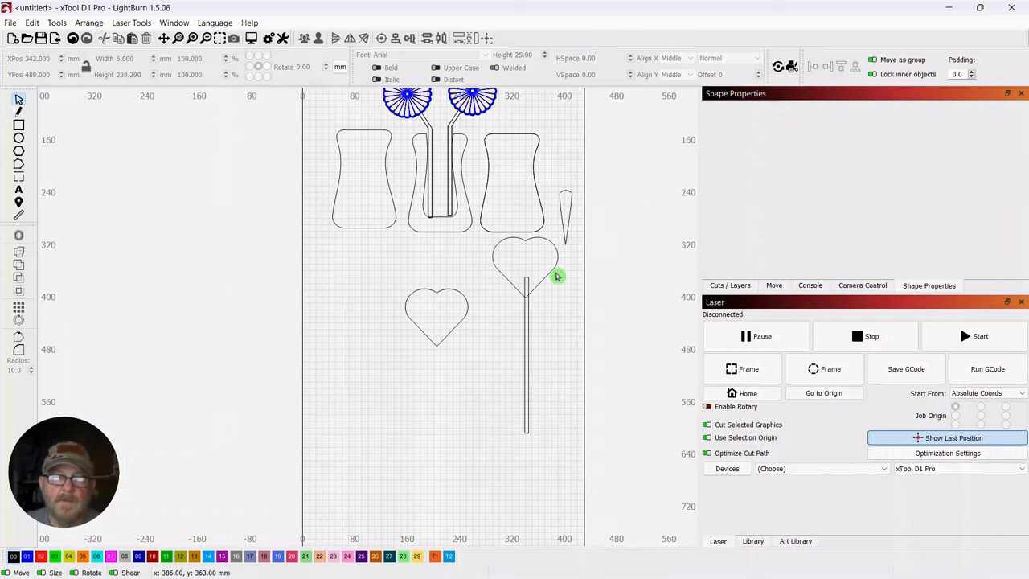
{"action": "left_click_drag", "start_coordinate": [566, 276], "coordinate": [510, 305]}
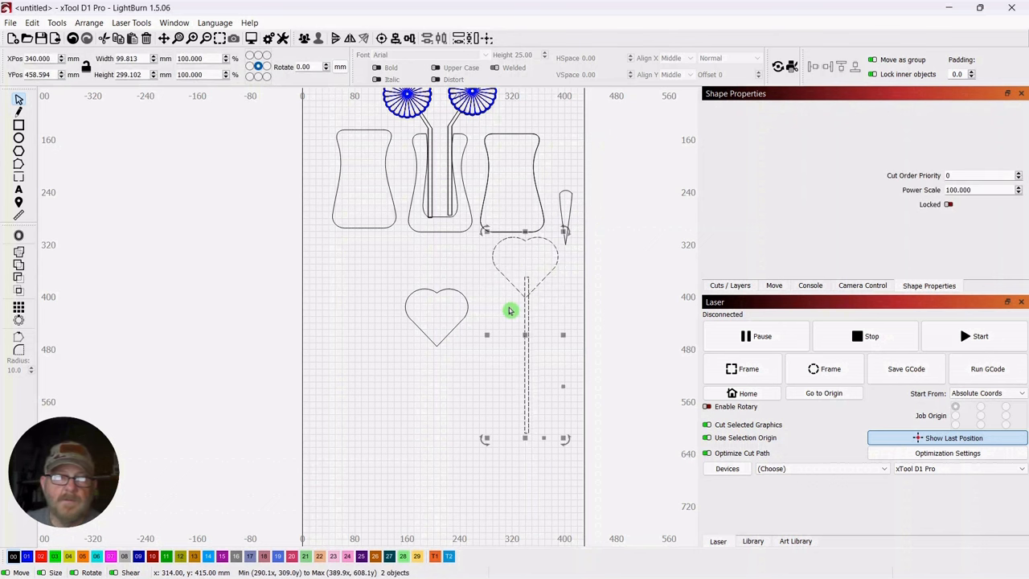
{"action": "left_click", "coordinate": [19, 256]}
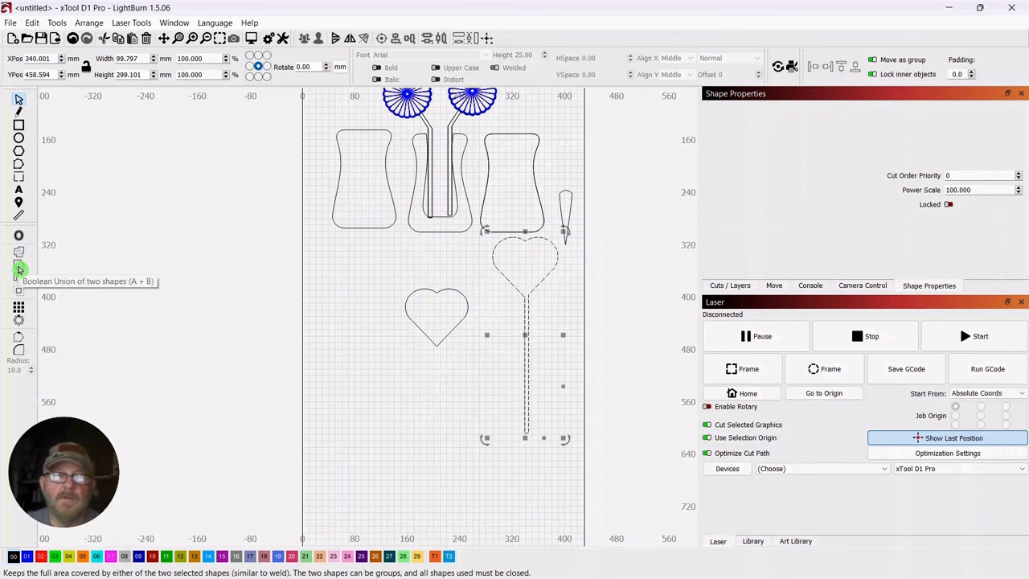
Offset the smaller heart outward by 2 mm with round corners, keeping the original
{"action": "left_click_drag", "start_coordinate": [390, 415], "coordinate": [360, 426]}
{"action": "scroll", "coordinate": [361, 425], "scroll_direction": "up", "scroll_amount": 4}
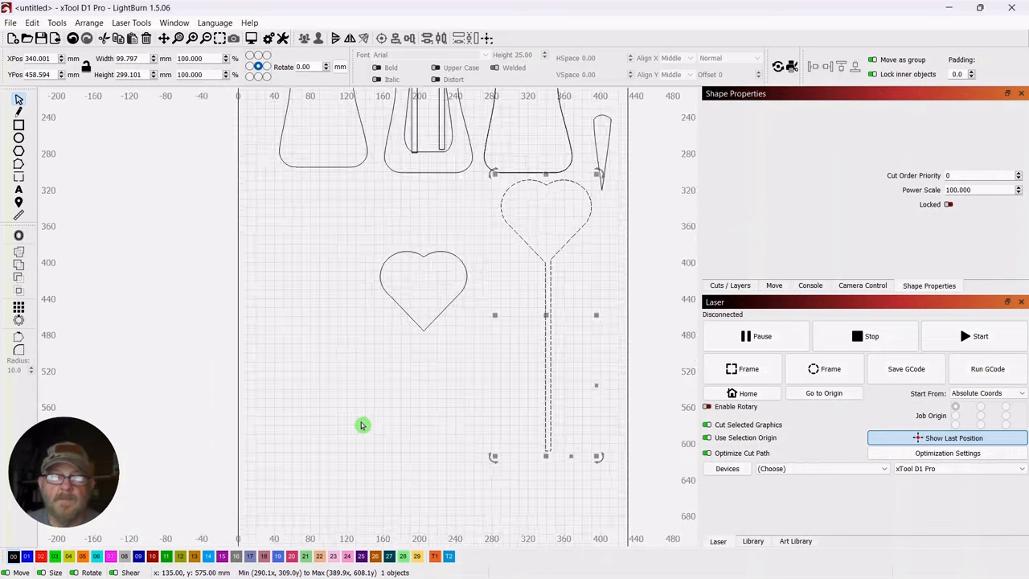
{"action": "left_click_drag", "start_coordinate": [375, 386], "coordinate": [298, 489]}
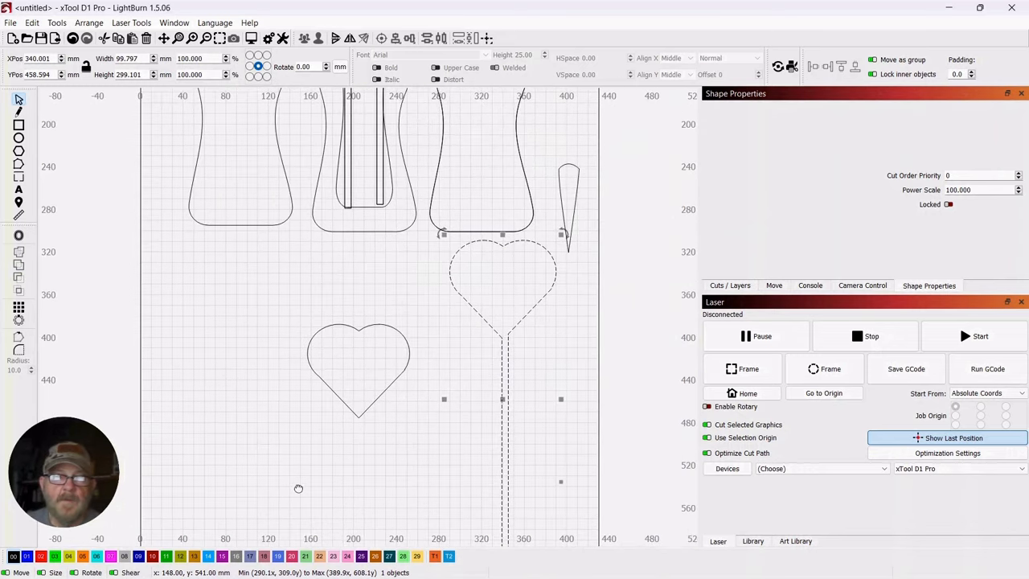
{"action": "left_click", "coordinate": [254, 294]}
{"action": "left_click_drag", "start_coordinate": [407, 306], "coordinate": [292, 359]}
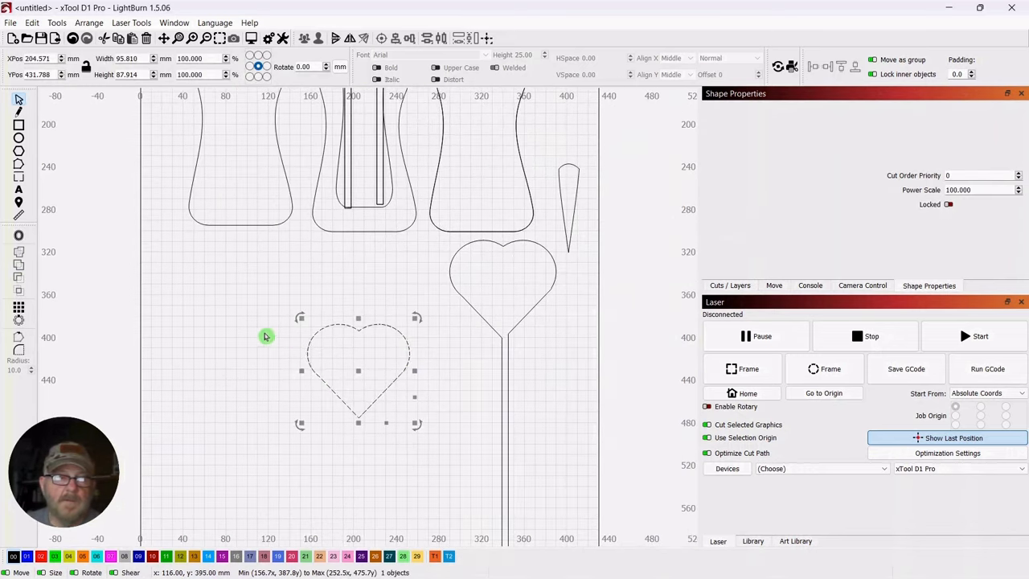
{"action": "left_click", "coordinate": [18, 239]}
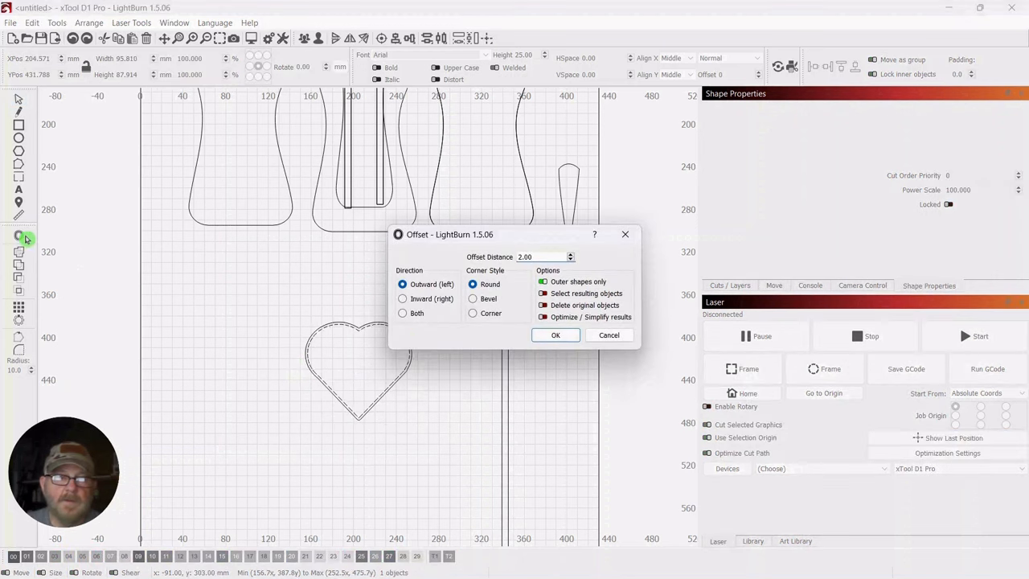
{"action": "left_click", "coordinate": [556, 337]}
Assign both outlines of the smaller heart to layer 01 and group them
{"action": "left_click", "coordinate": [447, 288]}
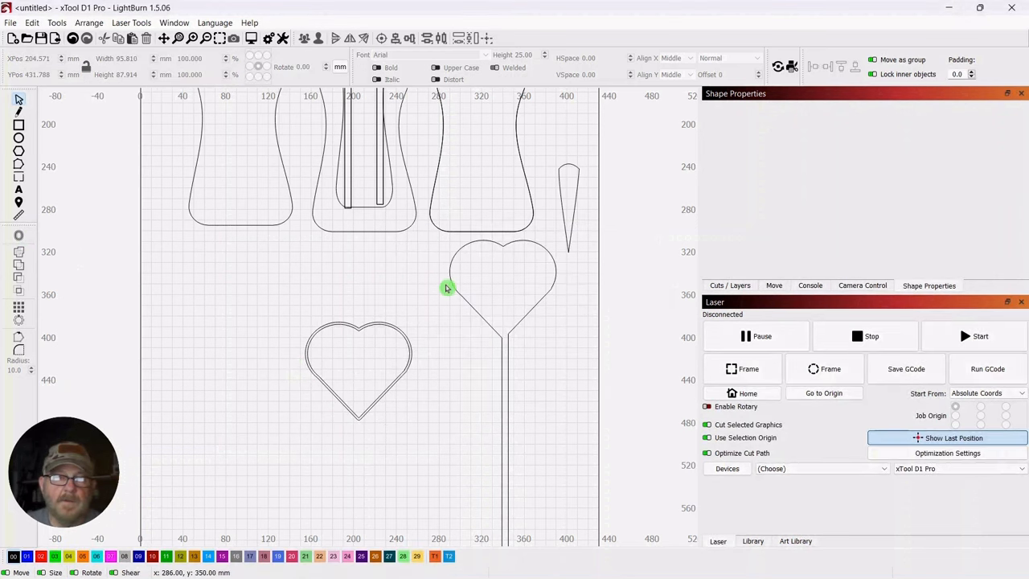
{"action": "left_click", "coordinate": [385, 330]}
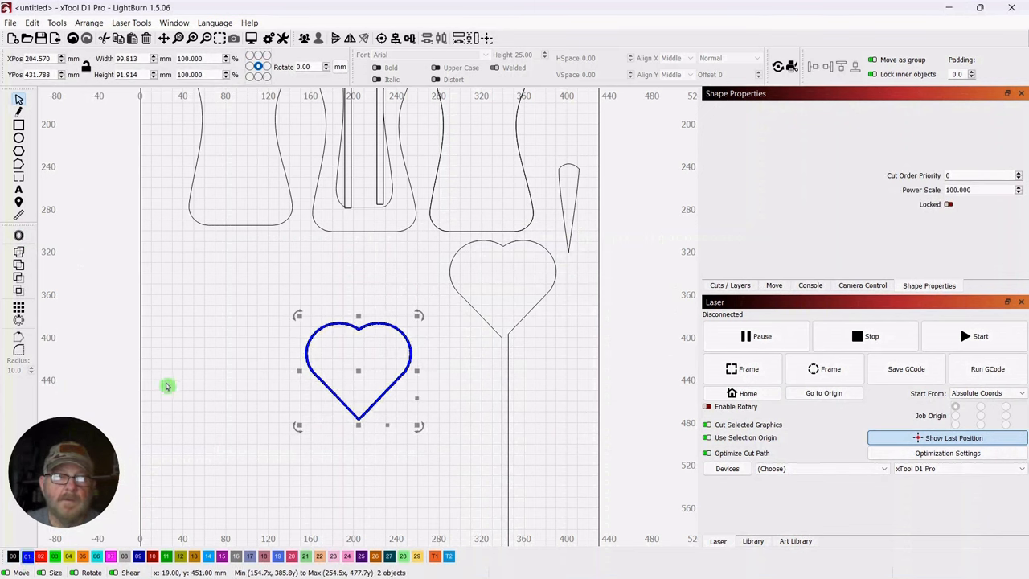
{"action": "left_click", "coordinate": [187, 361]}
{"action": "left_click", "coordinate": [358, 355]}
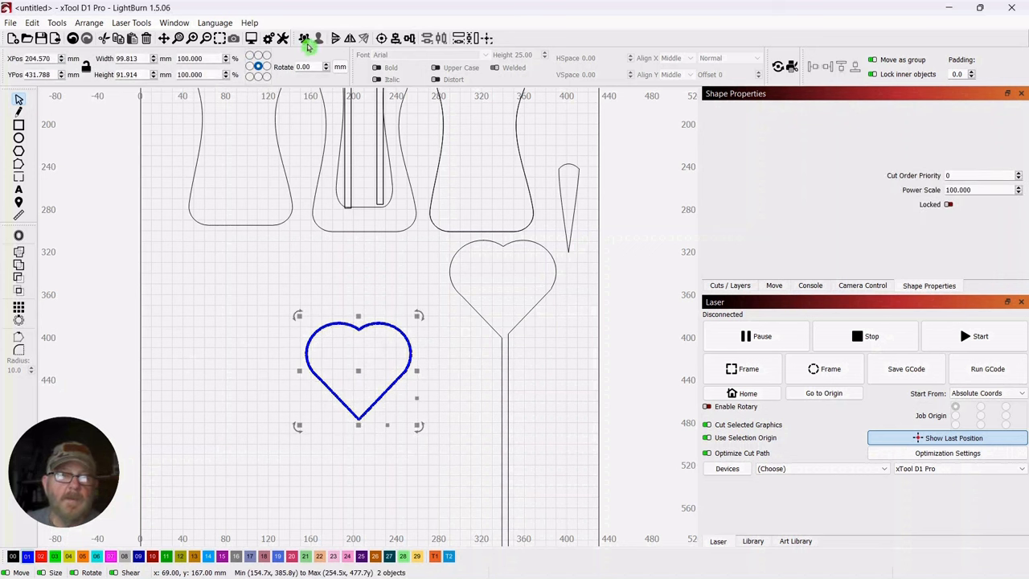
{"action": "left_click", "coordinate": [265, 304]}
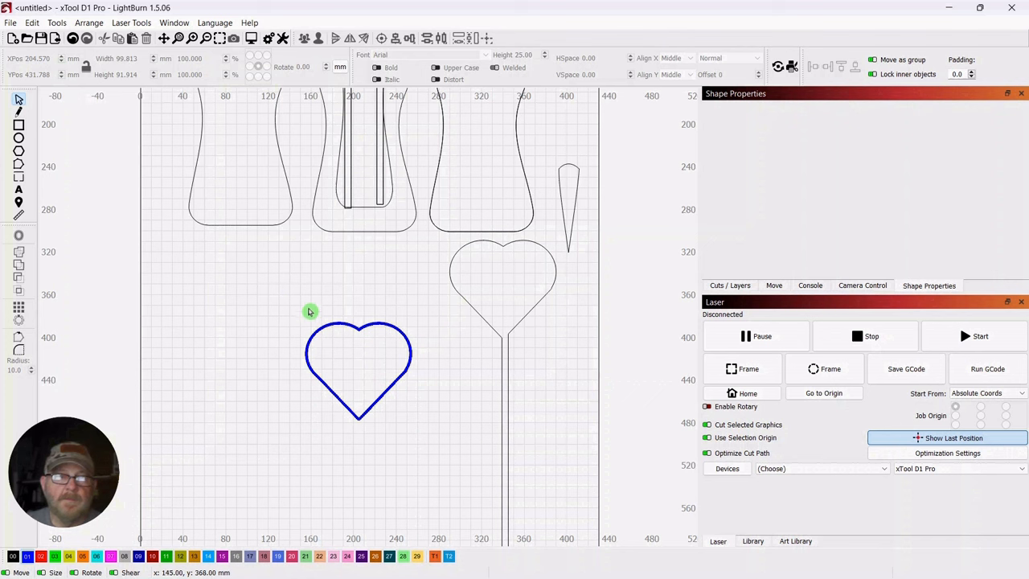
Scale the grouped double heart down to about 87.8 × 80.9 mm and place it inside the stemmed heart at X 339, Y 354 mm
{"action": "left_click", "coordinate": [384, 332]}
{"action": "left_click_drag", "start_coordinate": [361, 374], "coordinate": [363, 319]}
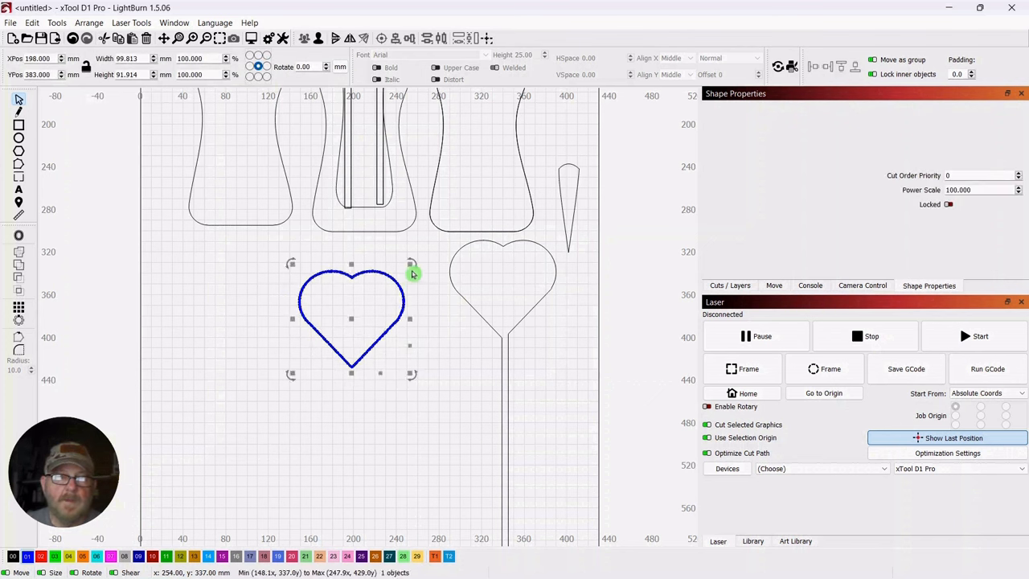
{"action": "left_click_drag", "start_coordinate": [411, 266], "coordinate": [397, 276]}
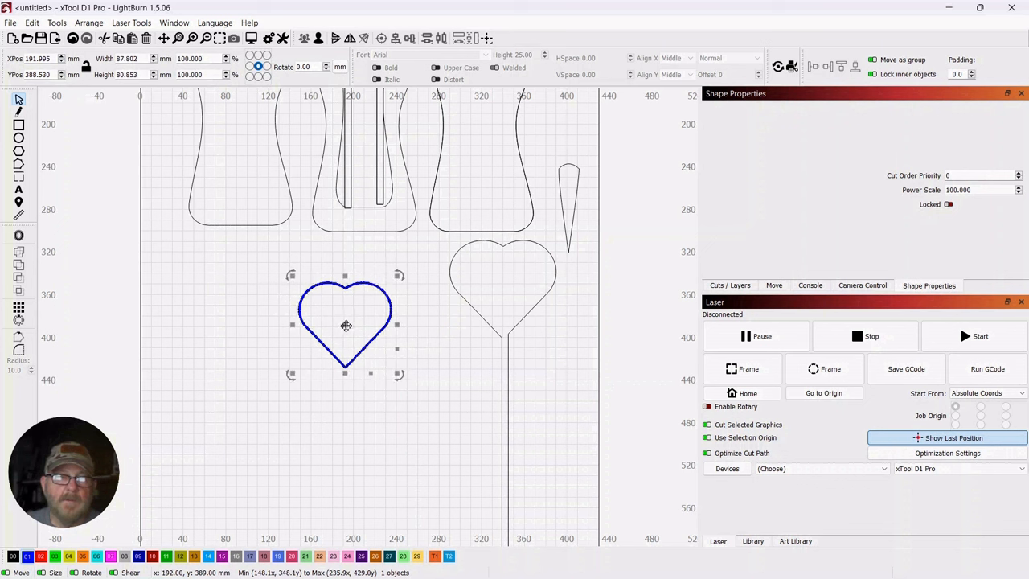
{"action": "left_click_drag", "start_coordinate": [345, 325], "coordinate": [503, 293]}
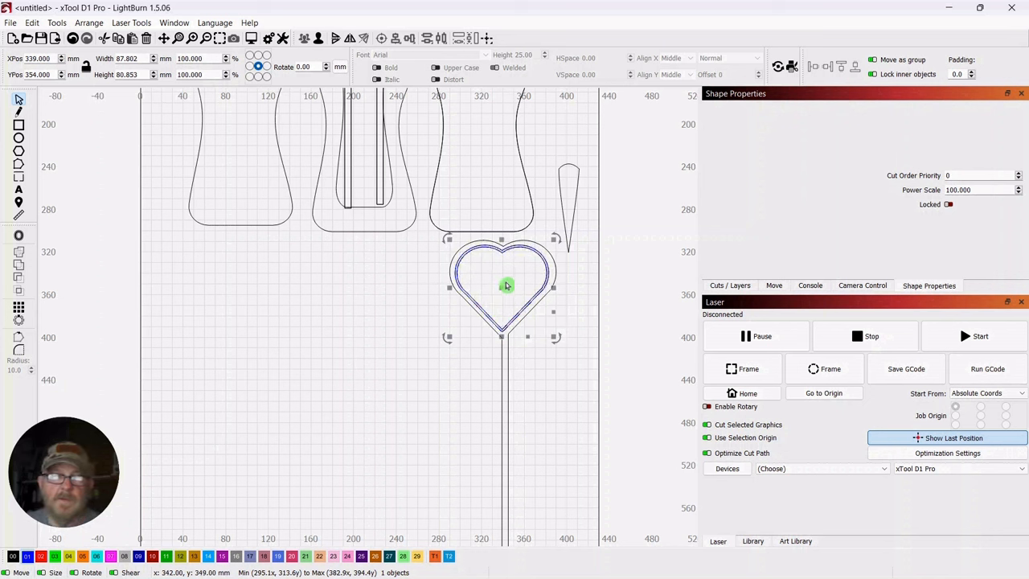
Duplicate the blue double heart, shrink the copy to about 73.6 × 67.8 mm and nest it in the original at X 339, Y 354 mm
{"action": "left_click_drag", "start_coordinate": [504, 285], "coordinate": [326, 333]}
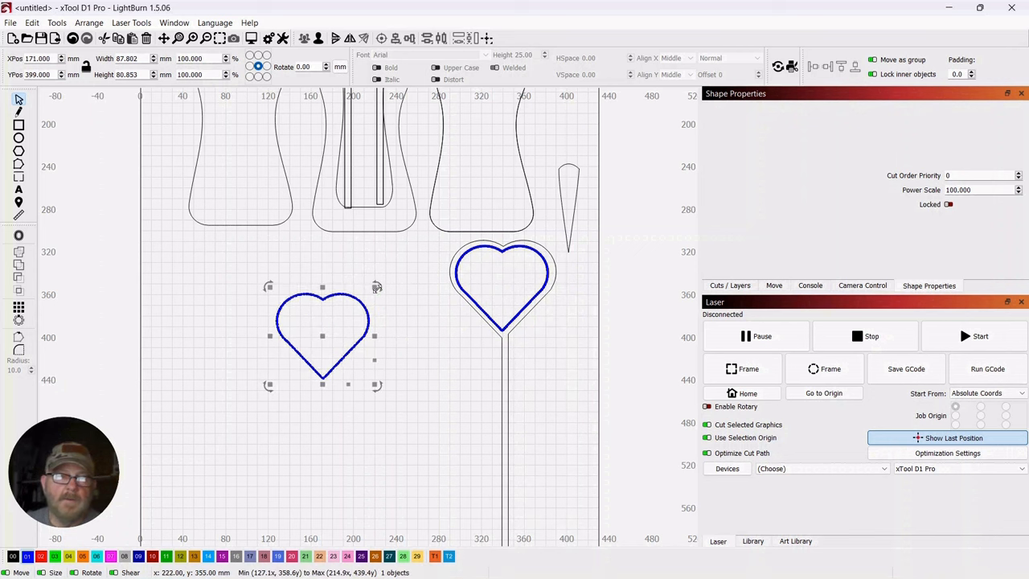
{"action": "left_click_drag", "start_coordinate": [377, 288], "coordinate": [361, 301]}
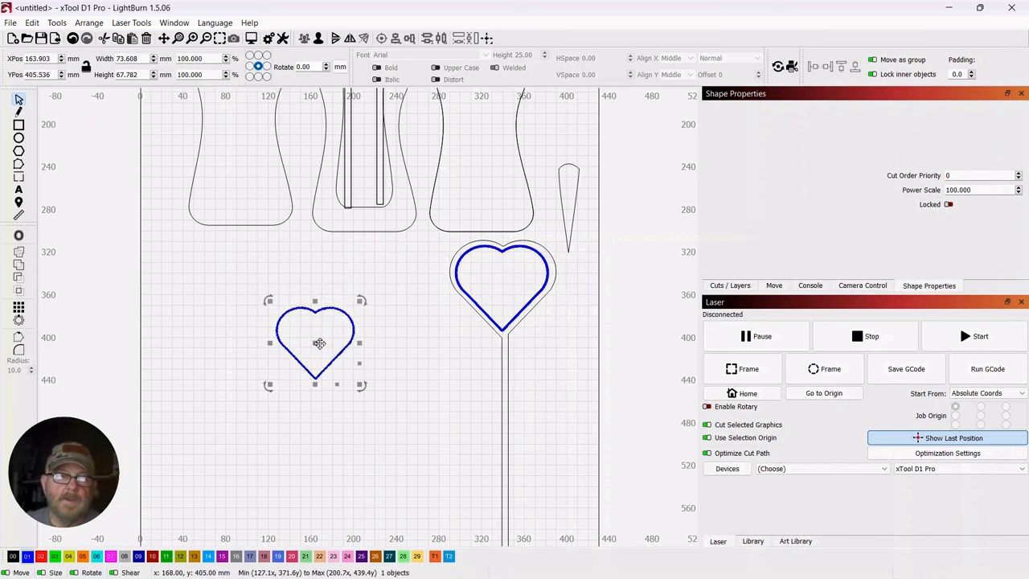
{"action": "left_click_drag", "start_coordinate": [317, 343], "coordinate": [500, 289]}
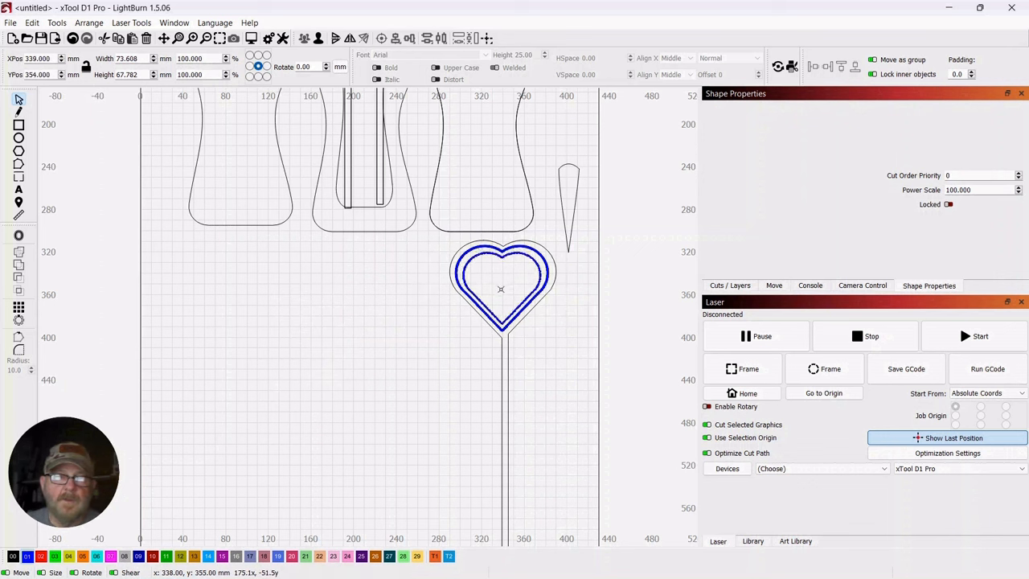
{"action": "left_click", "coordinate": [394, 382]}
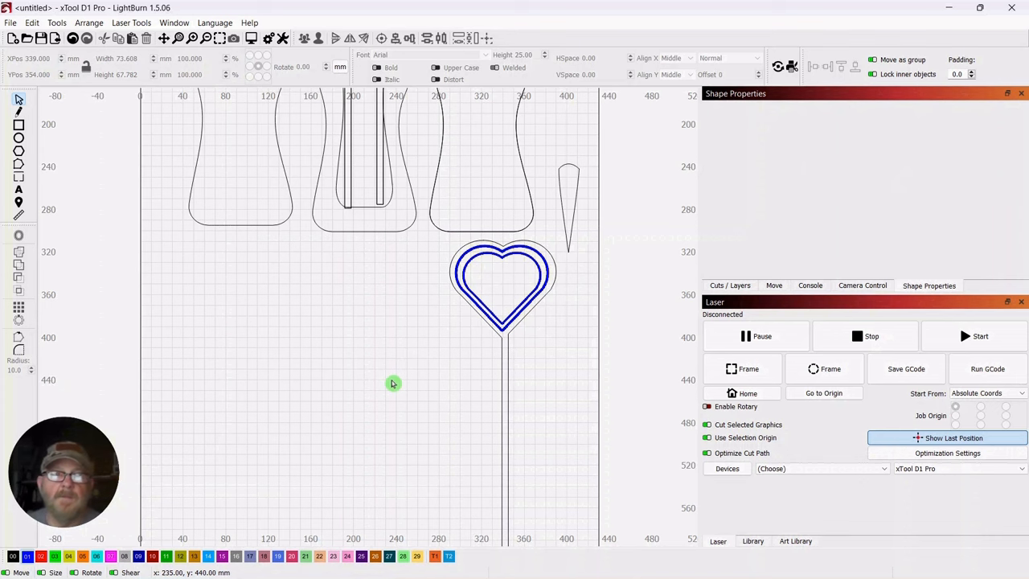
Check the display, units, grid and snapping options in the program settings
{"action": "left_click_drag", "start_coordinate": [397, 319], "coordinate": [423, 384]}
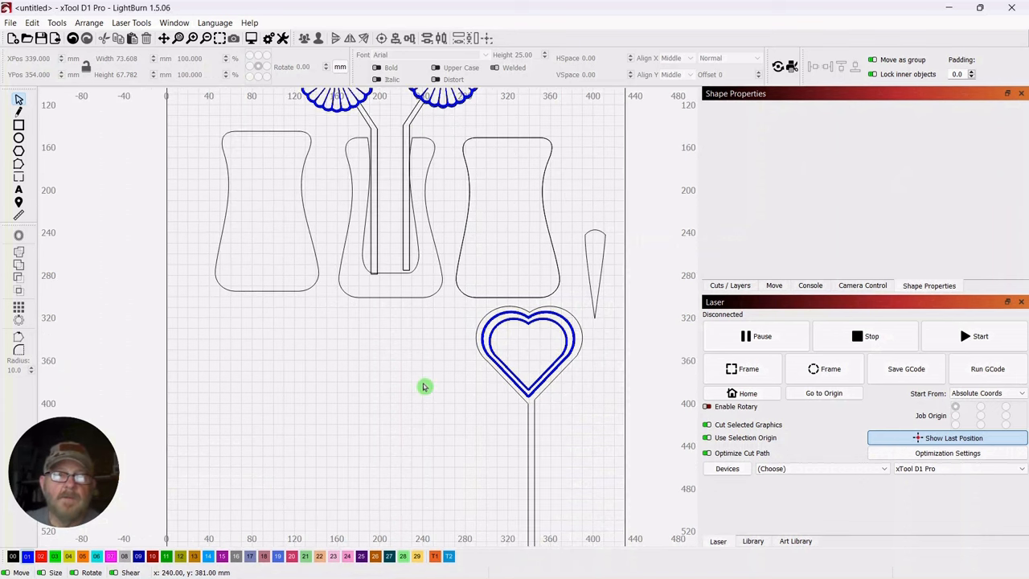
{"action": "scroll", "coordinate": [423, 383], "scroll_direction": "up", "scroll_amount": 2}
{"action": "scroll", "coordinate": [420, 379], "scroll_direction": "down", "scroll_amount": 1}
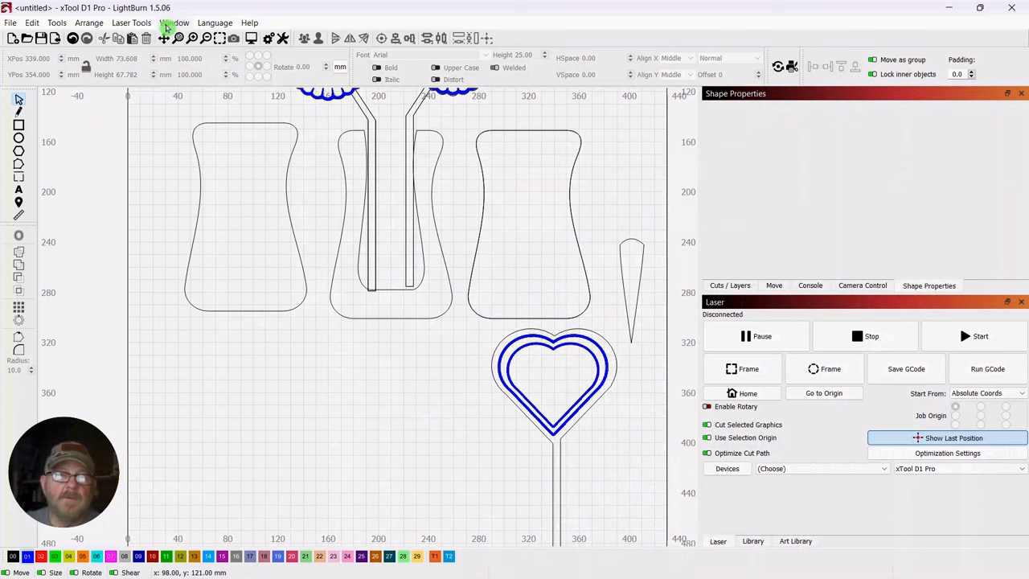
{"action": "left_click", "coordinate": [269, 40]}
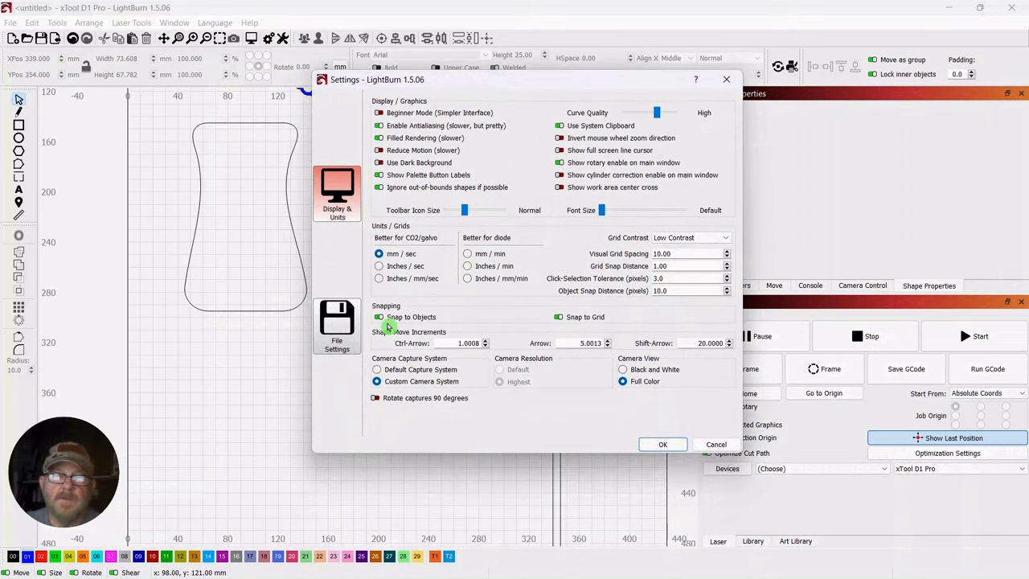
{"action": "left_click", "coordinate": [664, 445]}
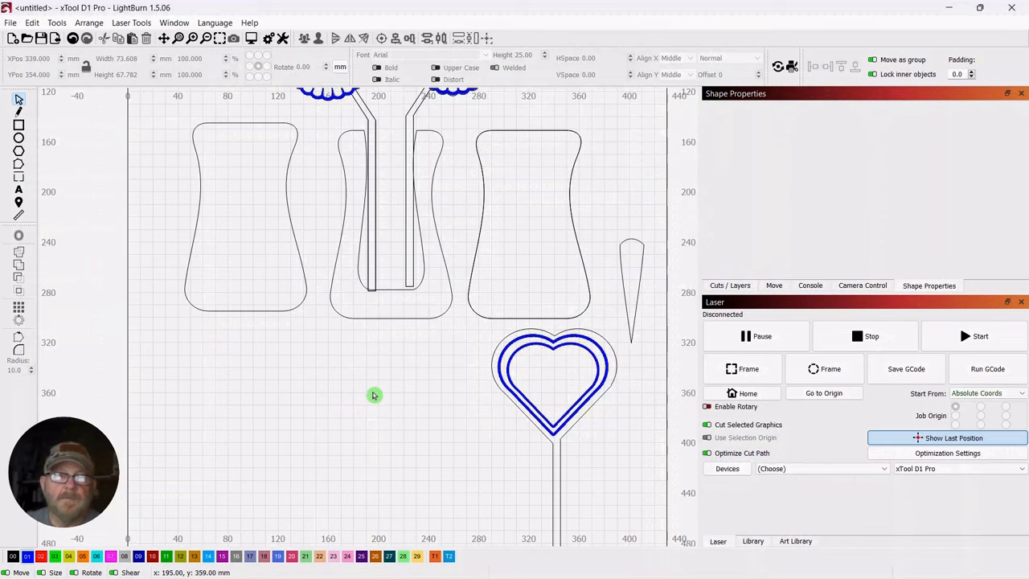
Group the stemmed heart with its two inner blue hearts and move it between the two flower stems over the middle panel
{"action": "scroll", "coordinate": [374, 395], "scroll_direction": "down", "scroll_amount": 2}
{"action": "left_click_drag", "start_coordinate": [386, 386], "coordinate": [365, 378]}
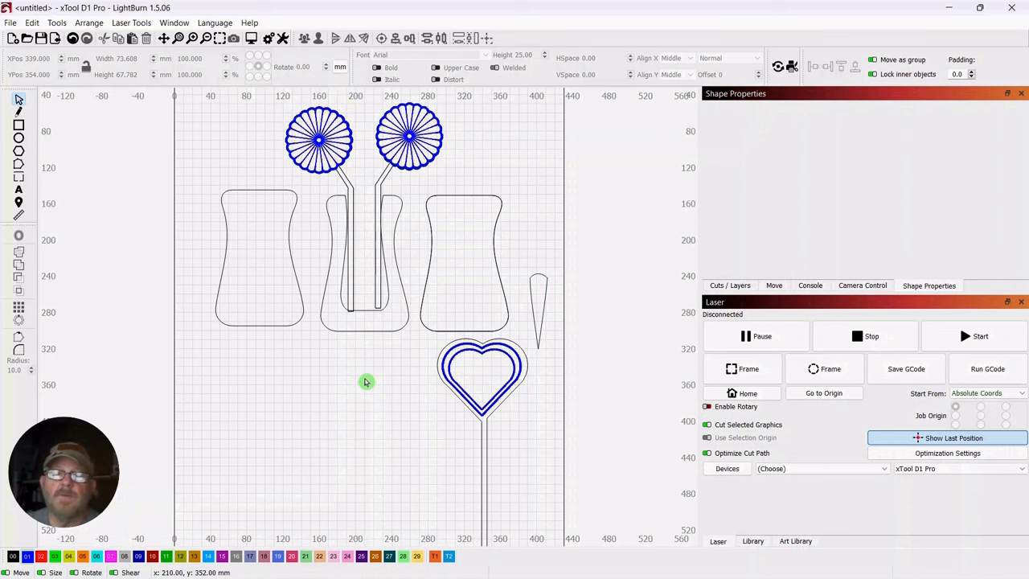
{"action": "scroll", "coordinate": [366, 382], "scroll_direction": "down", "scroll_amount": 2}
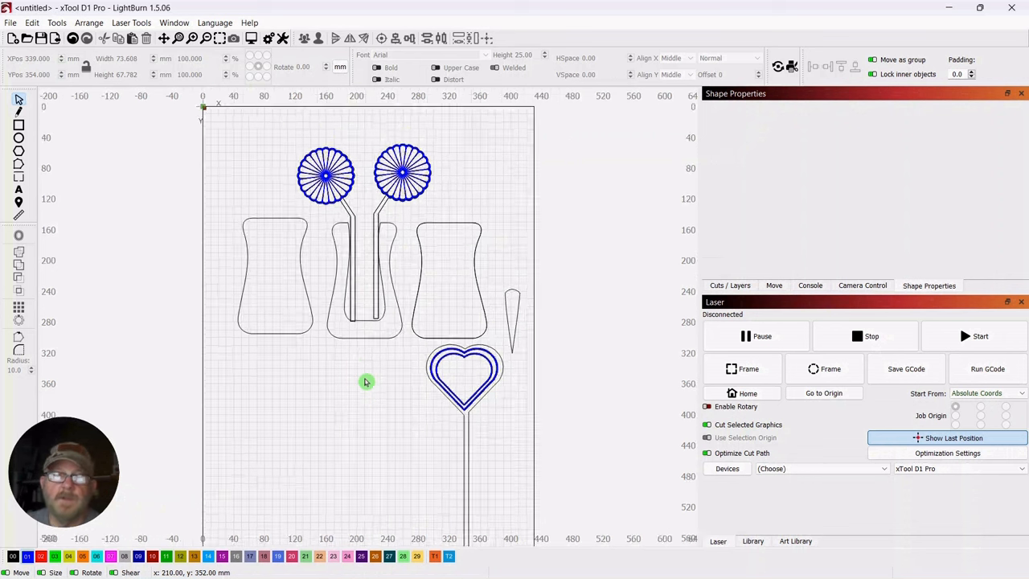
{"action": "scroll", "coordinate": [367, 389], "scroll_direction": "up", "scroll_amount": 1}
{"action": "left_click_drag", "start_coordinate": [368, 389], "coordinate": [430, 408]}
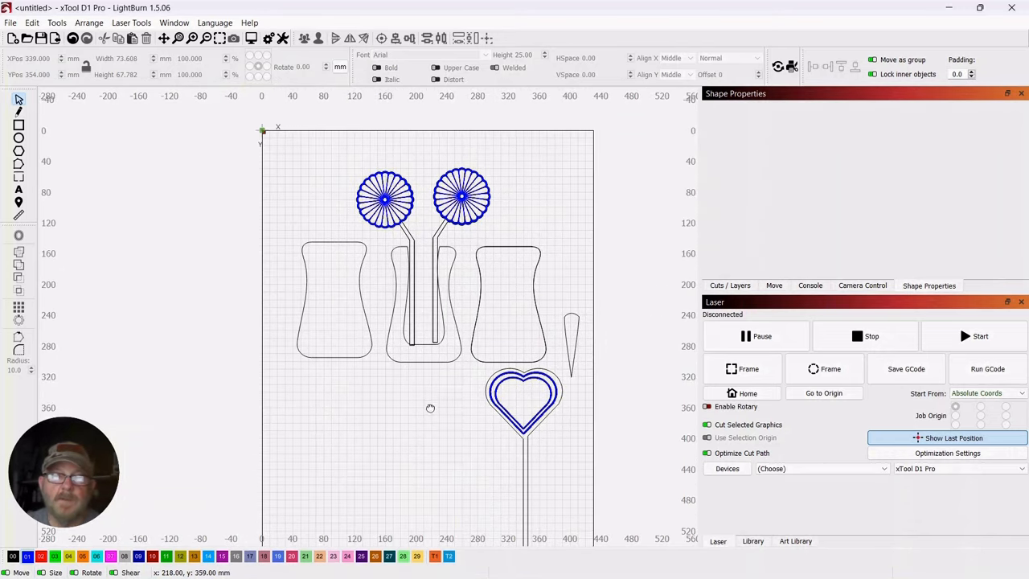
{"action": "left_click_drag", "start_coordinate": [566, 374], "coordinate": [486, 421]}
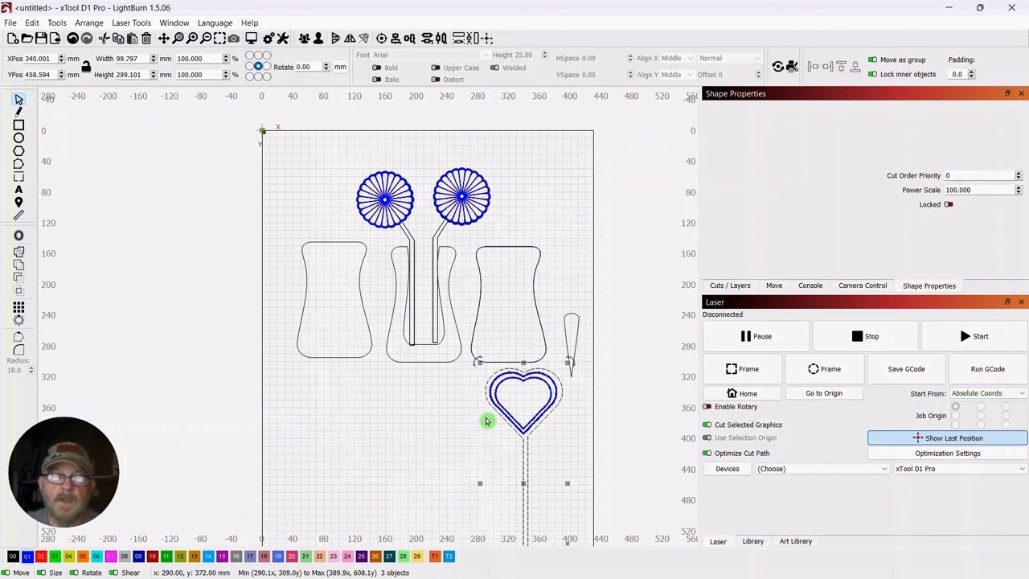
{"action": "left_click", "coordinate": [304, 39]}
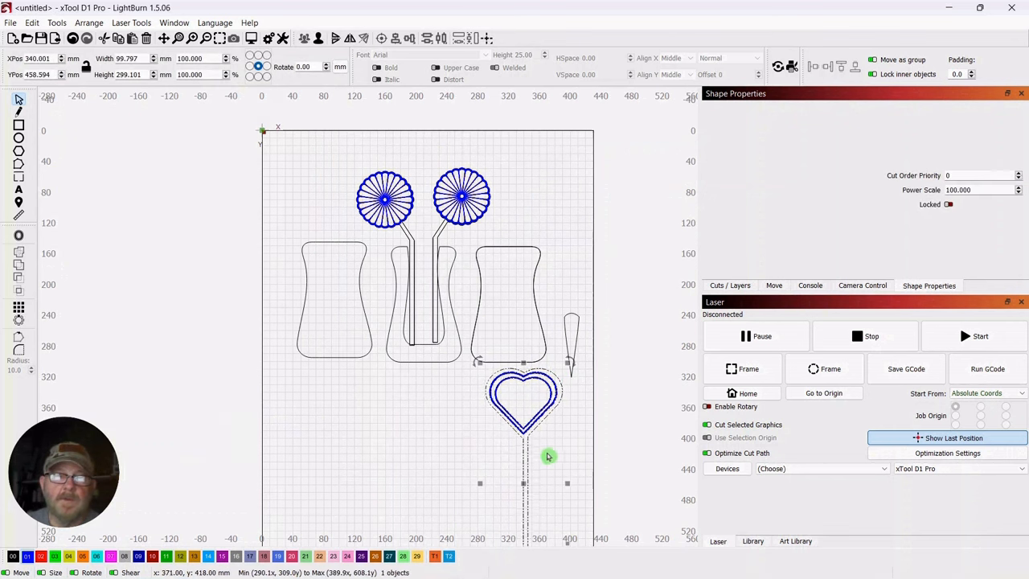
{"action": "left_click_drag", "start_coordinate": [526, 477], "coordinate": [423, 234]}
Delete the leftover single petal shape beside the third panel
{"action": "left_click_drag", "start_coordinate": [590, 300], "coordinate": [562, 373]}
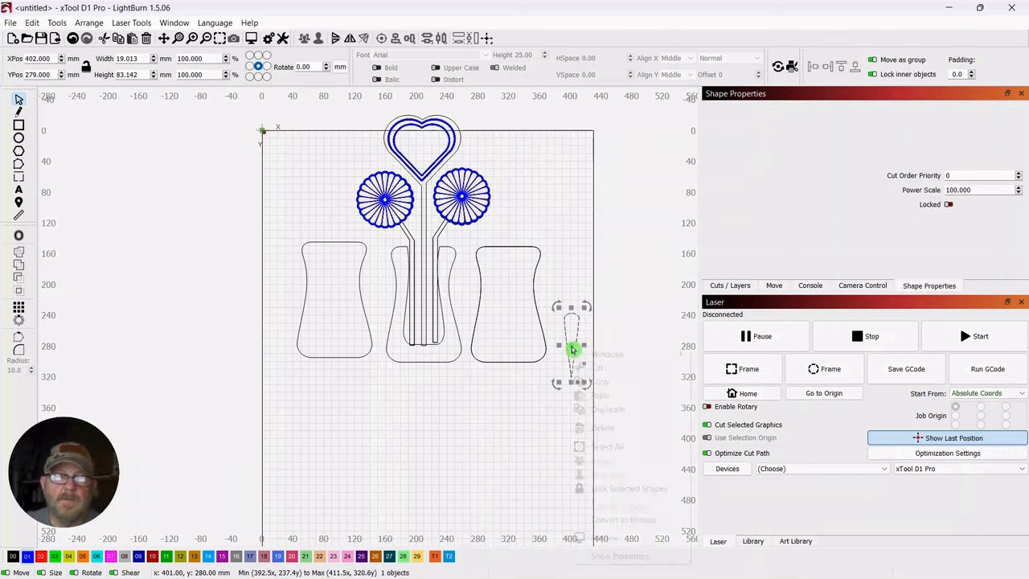
{"action": "right_click", "coordinate": [573, 347]}
{"action": "left_click", "coordinate": [598, 428]}
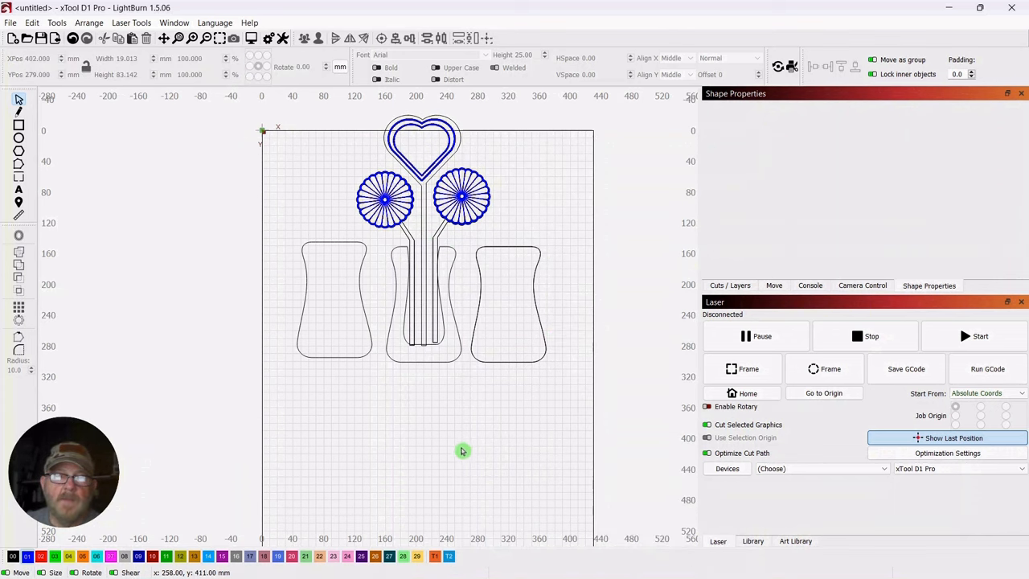
Move the third waisted panel down to X 331, Y 418 mm, below the row of panels
{"action": "left_click_drag", "start_coordinate": [467, 431], "coordinate": [475, 376]}
{"action": "scroll", "coordinate": [482, 376], "scroll_direction": "down", "scroll_amount": 2}
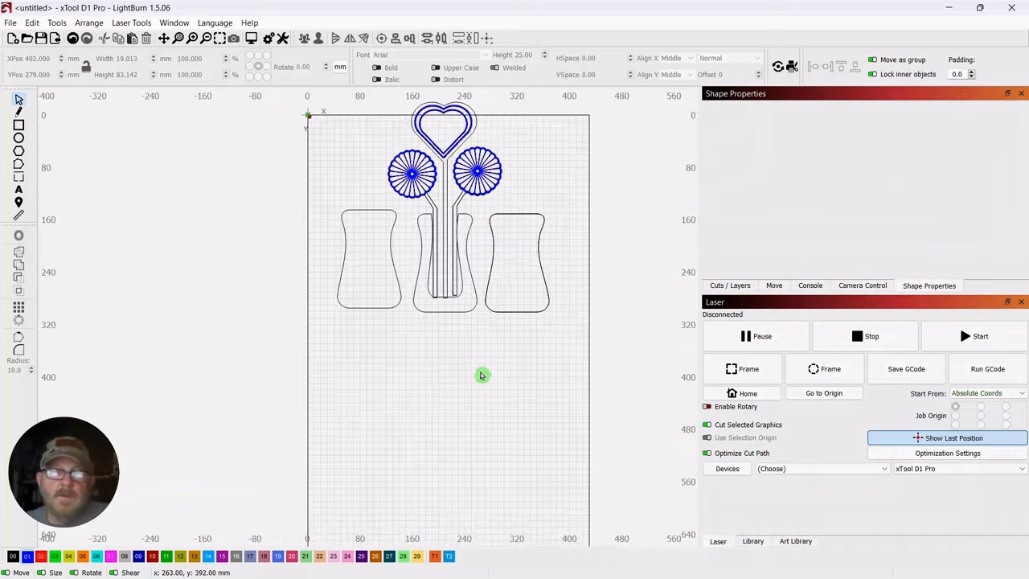
{"action": "left_click_drag", "start_coordinate": [536, 464], "coordinate": [530, 429]}
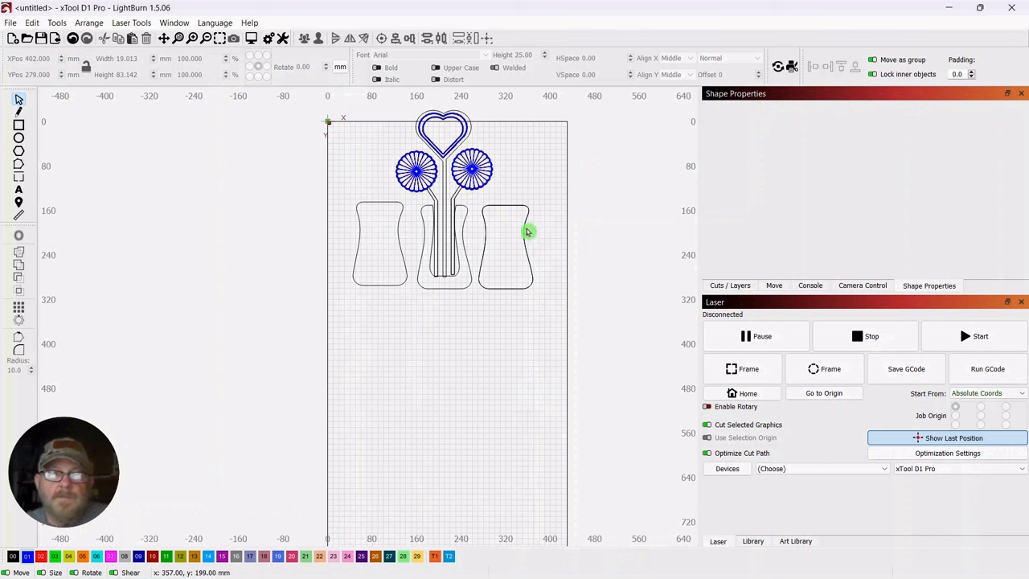
{"action": "left_click_drag", "start_coordinate": [534, 193], "coordinate": [511, 354]}
{"action": "scroll", "coordinate": [415, 359], "scroll_direction": "up", "scroll_amount": 1}
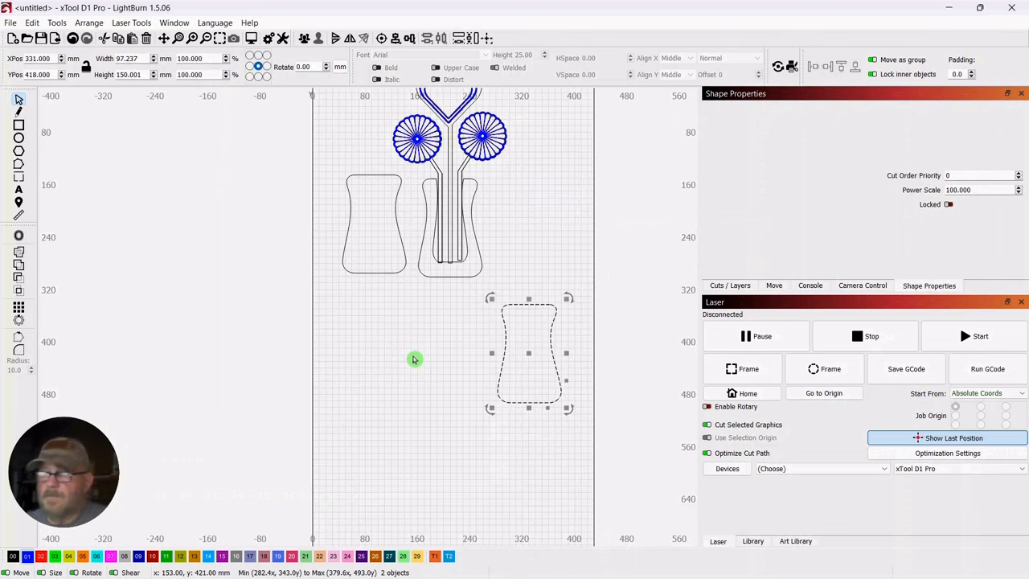
{"action": "scroll", "coordinate": [415, 359], "scroll_direction": "up", "scroll_amount": 1}
{"action": "left_click_drag", "start_coordinate": [435, 335], "coordinate": [372, 337]}
{"action": "left_click", "coordinate": [508, 225]}
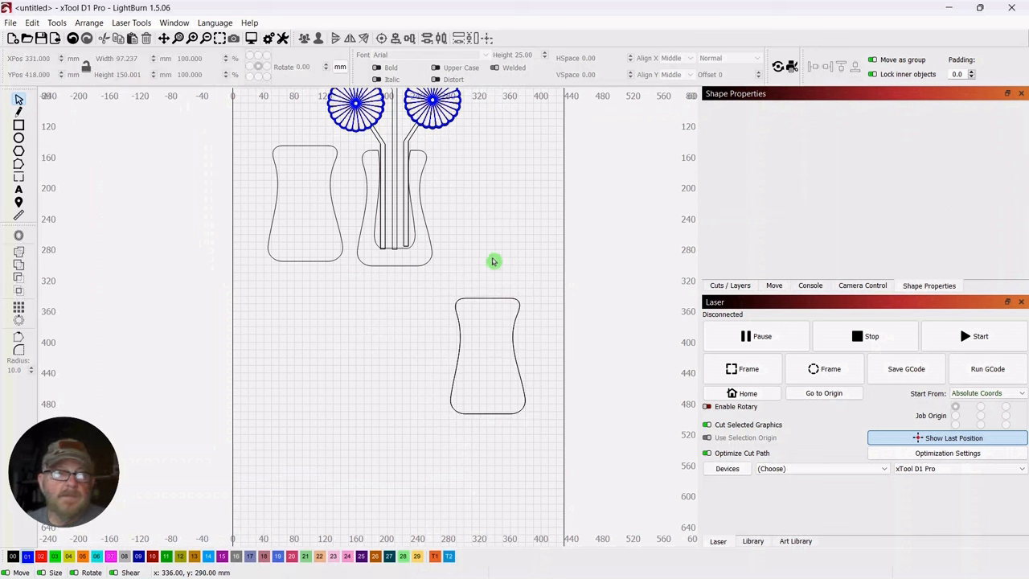
Add the text "MOM" in Academy Engraved LET on the third panel and shrink it to about 53.7 × 14.0 mm
{"action": "left_click", "coordinate": [19, 191]}
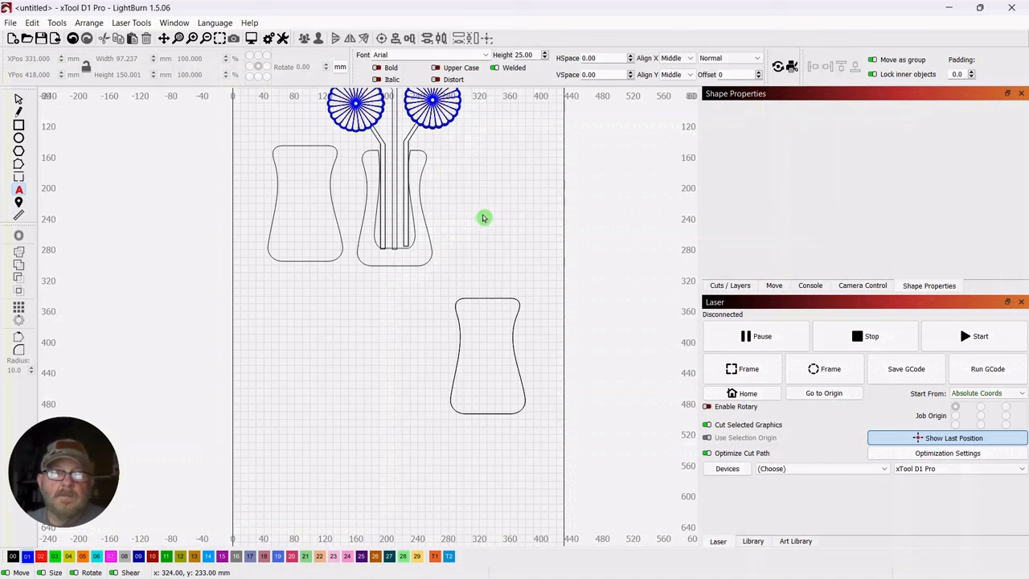
{"action": "left_click_drag", "start_coordinate": [485, 216], "coordinate": [451, 279]}
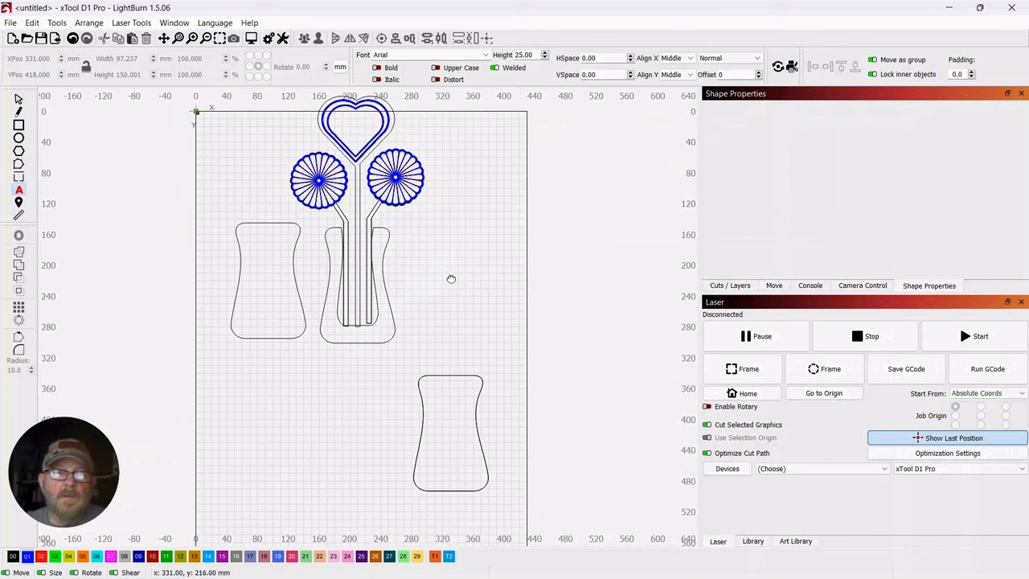
{"action": "scroll", "coordinate": [456, 273], "scroll_direction": "down", "scroll_amount": 1}
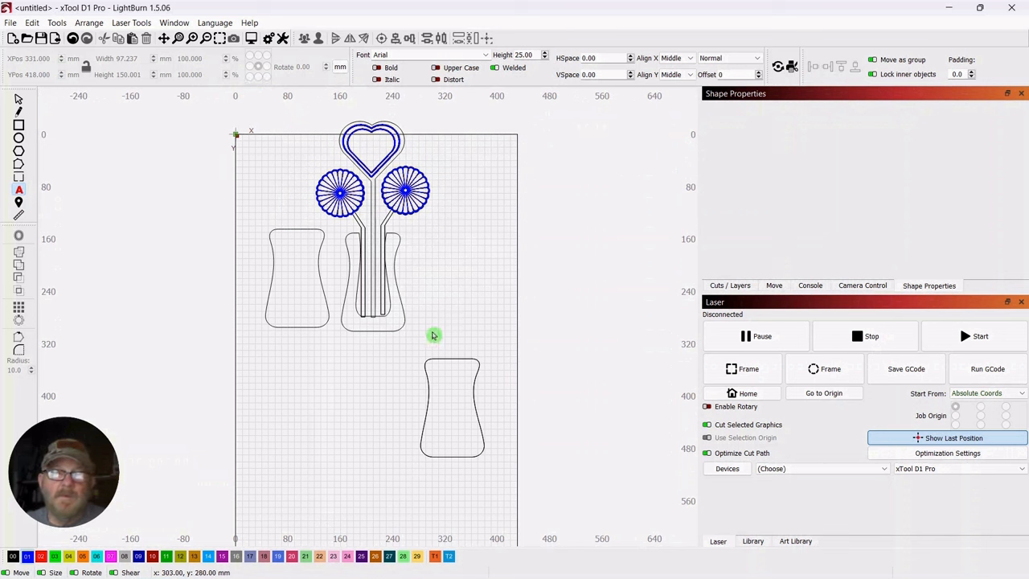
{"action": "left_click", "coordinate": [439, 402]}
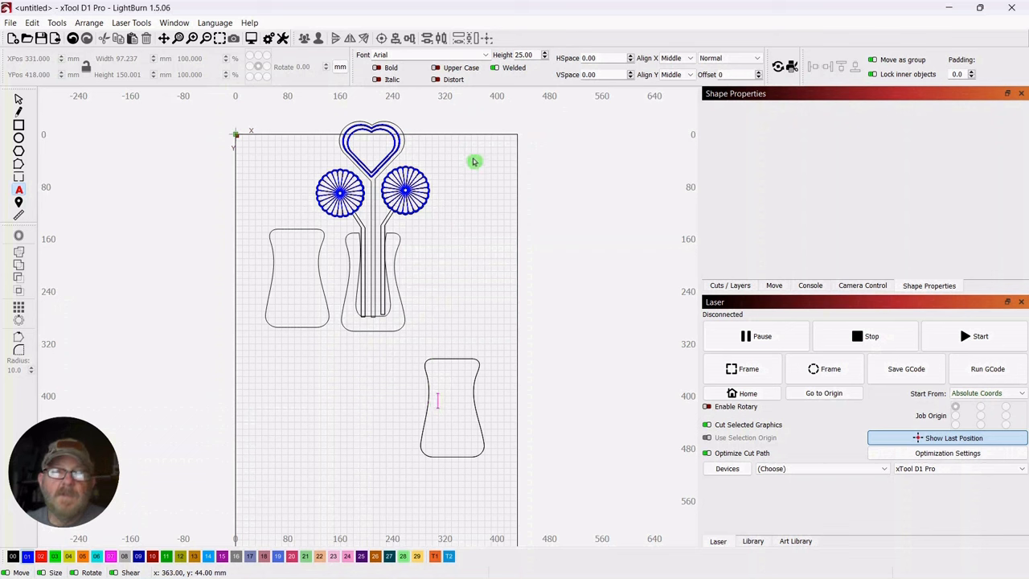
{"action": "left_click", "coordinate": [485, 58]}
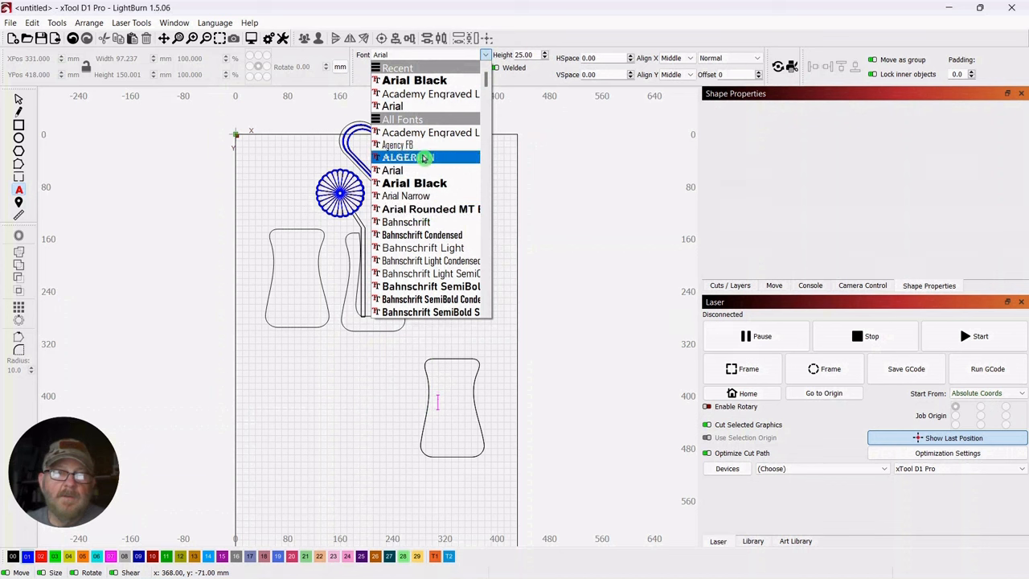
{"action": "left_click", "coordinate": [429, 133]}
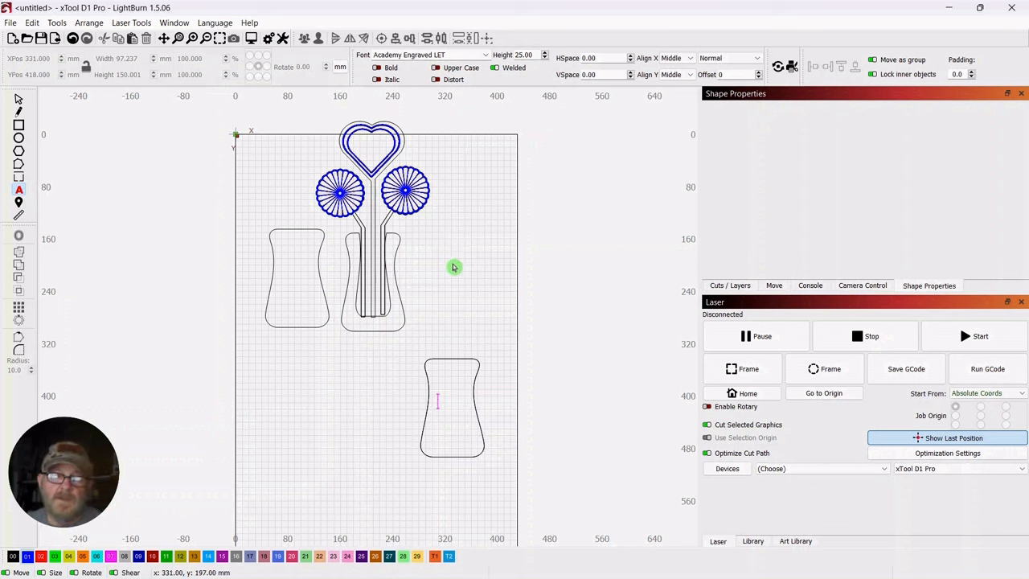
{"action": "type", "text": "MOM"}
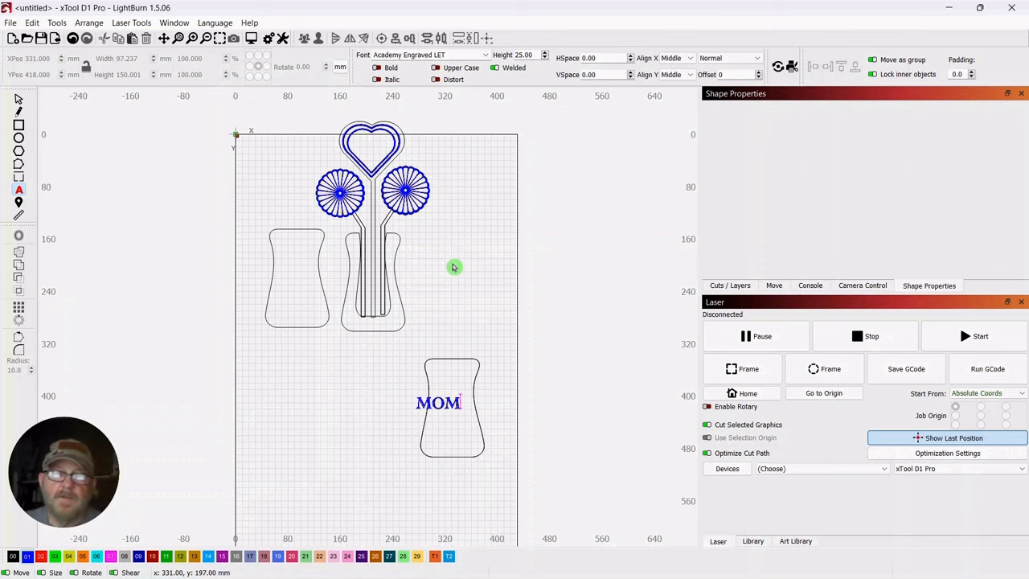
{"action": "scroll", "coordinate": [454, 267], "scroll_direction": "up", "scroll_amount": 3}
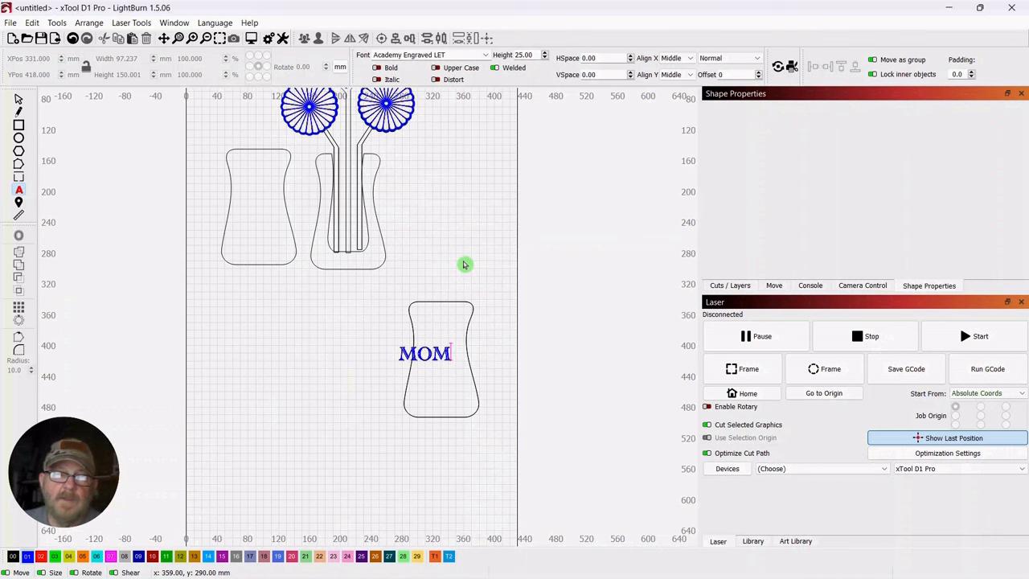
{"action": "left_click", "coordinate": [18, 98]}
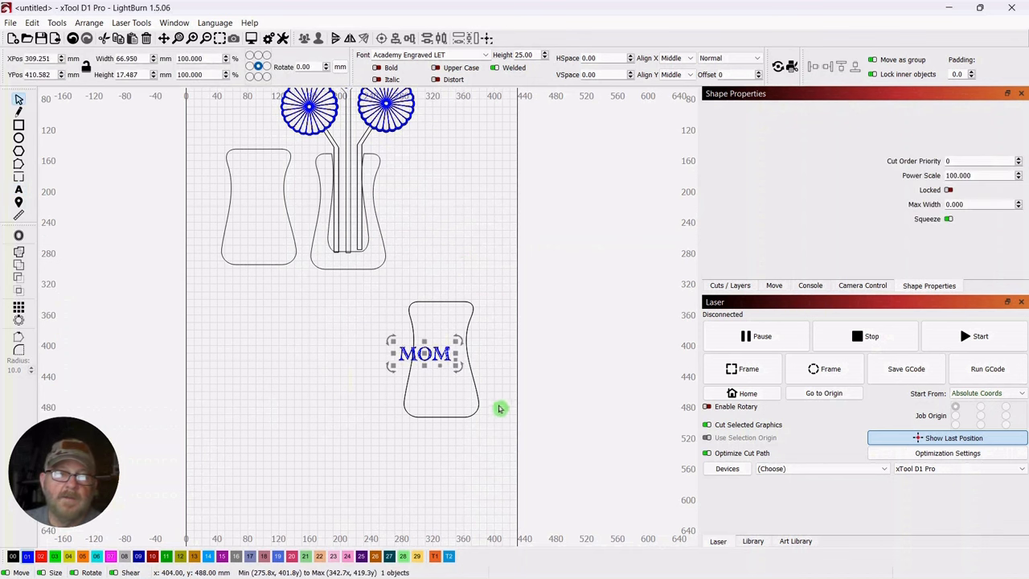
{"action": "mouse_move", "coordinate": [426, 357]}
{"action": "left_mouse_down"}
{"action": "mouse_move", "coordinate": [442, 366]}
{"action": "mouse_move", "coordinate": [462, 354]}
{"action": "mouse_move", "coordinate": [441, 368]}
{"action": "left_mouse_up"}
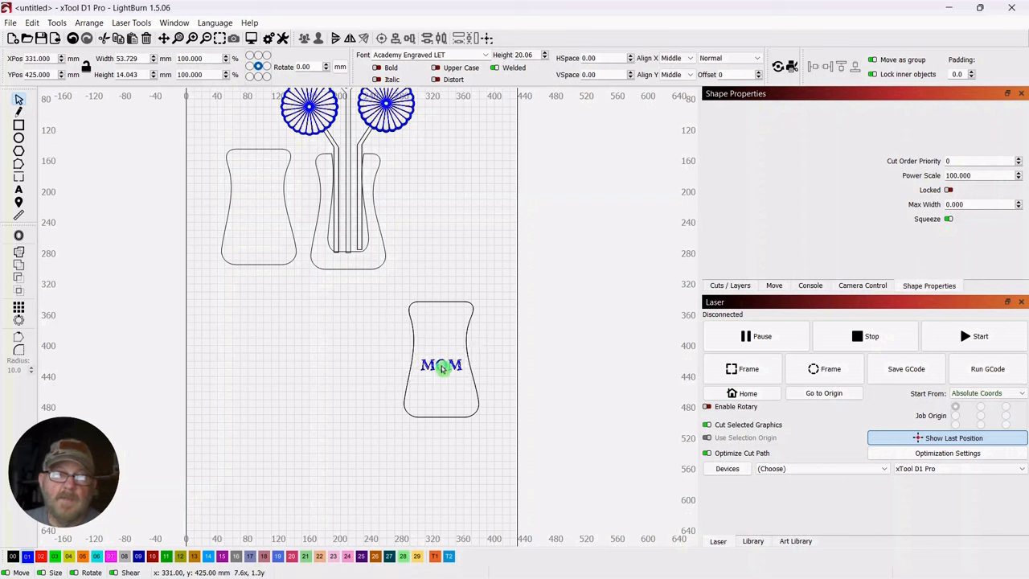
Move the third panel up to X 338, Y 240 mm and the MOM text into its upper part at X 337, Y 211 mm
{"action": "left_click_drag", "start_coordinate": [488, 272], "coordinate": [448, 222]}
{"action": "left_click", "coordinate": [313, 375]}
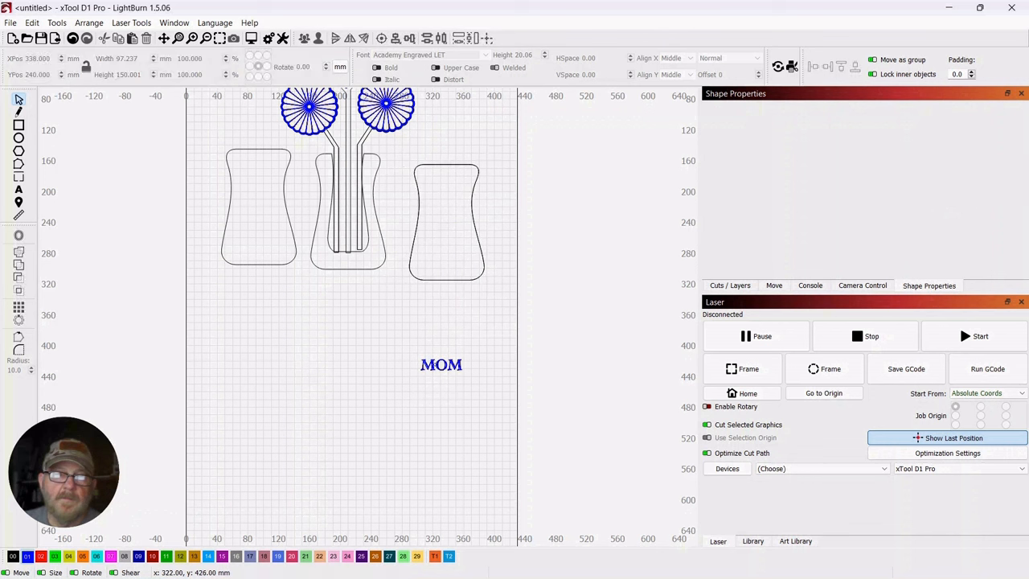
{"action": "left_click", "coordinate": [452, 364]}
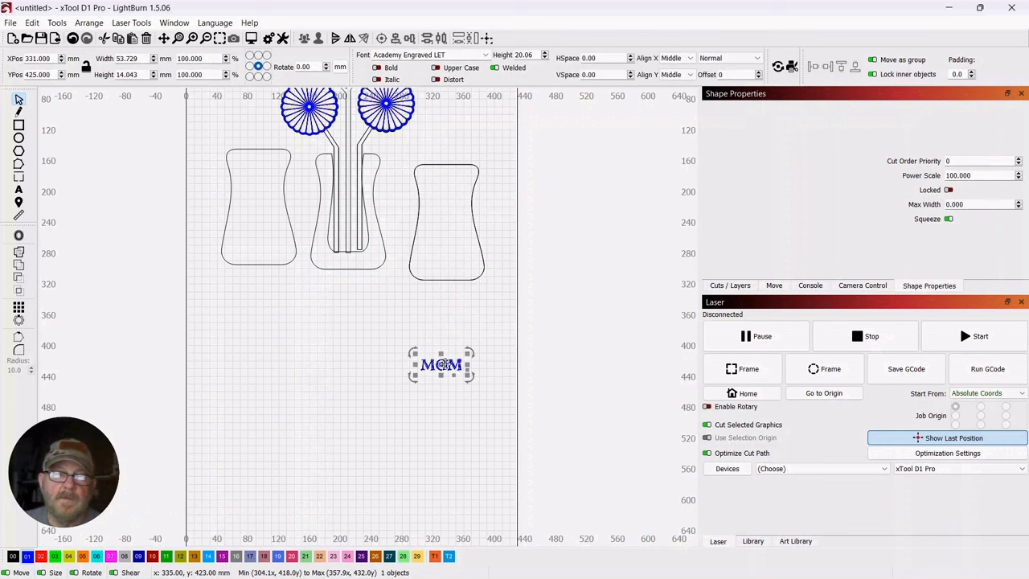
{"action": "left_click_drag", "start_coordinate": [442, 365], "coordinate": [448, 203]}
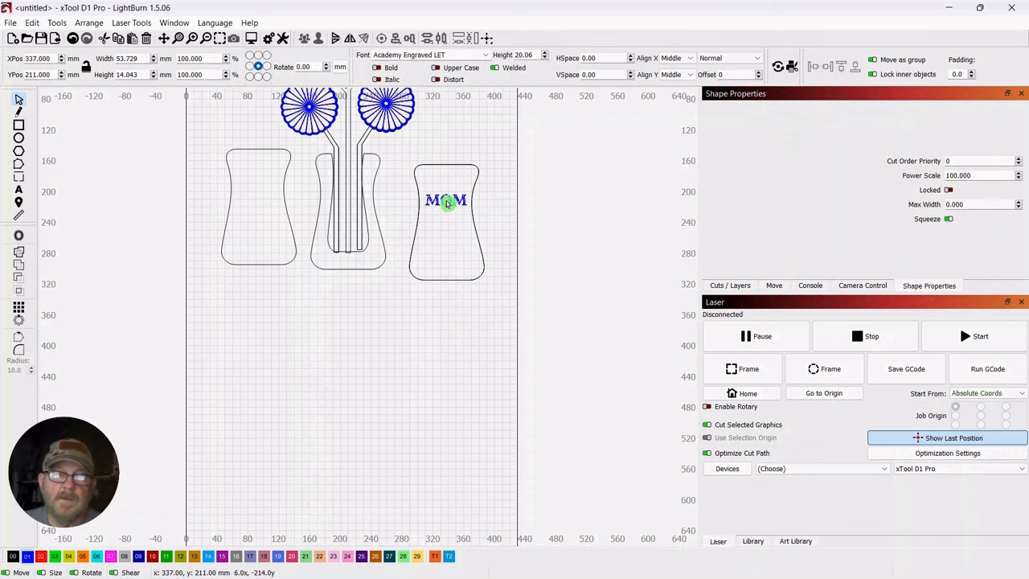
{"action": "left_click", "coordinate": [434, 369]}
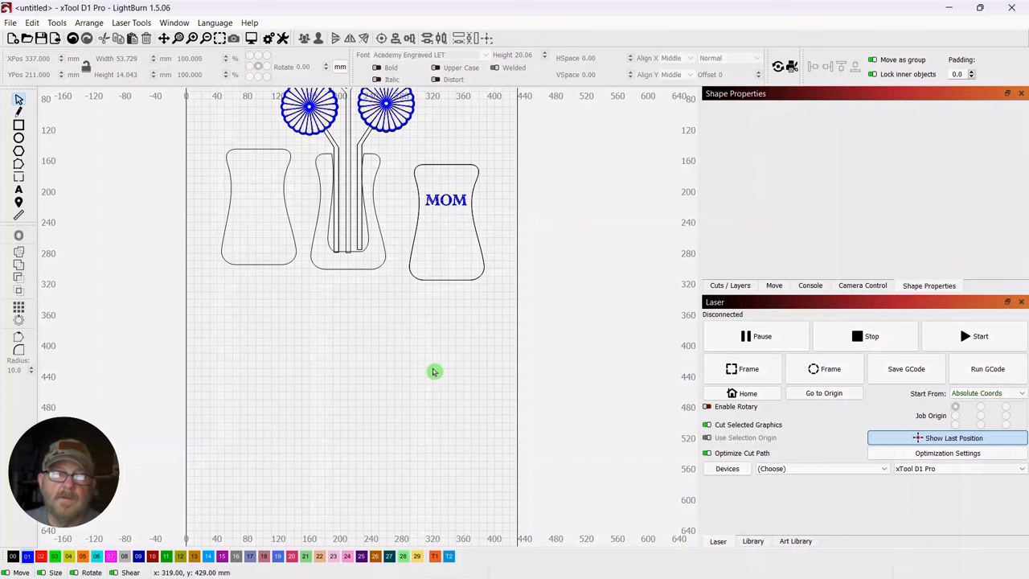
Ungroup the stemmed heart and its two inner blue hearts
{"action": "scroll", "coordinate": [434, 369], "scroll_direction": "down", "scroll_amount": 1}
{"action": "left_click_drag", "start_coordinate": [432, 371], "coordinate": [436, 459]}
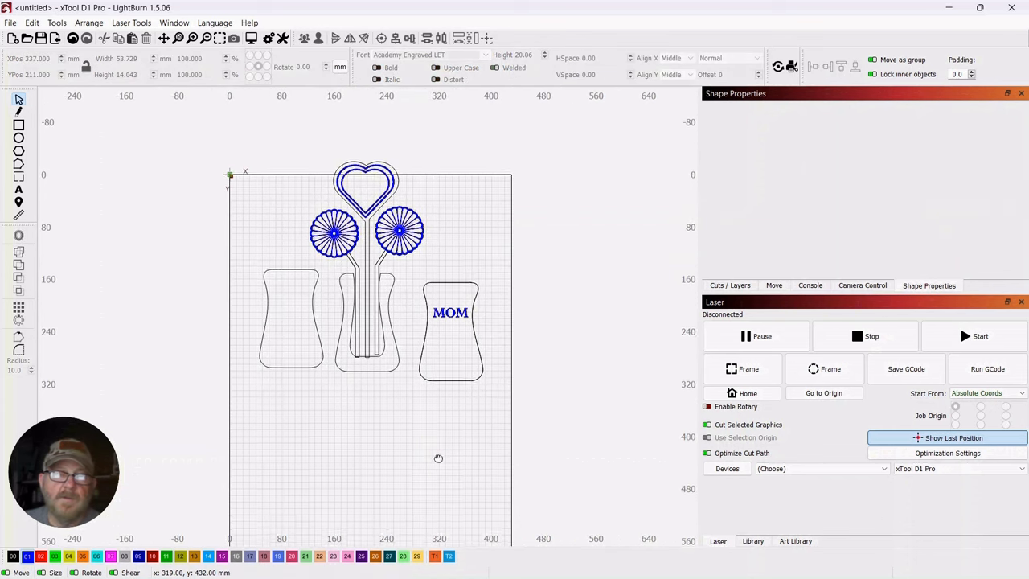
{"action": "left_click", "coordinate": [362, 181]}
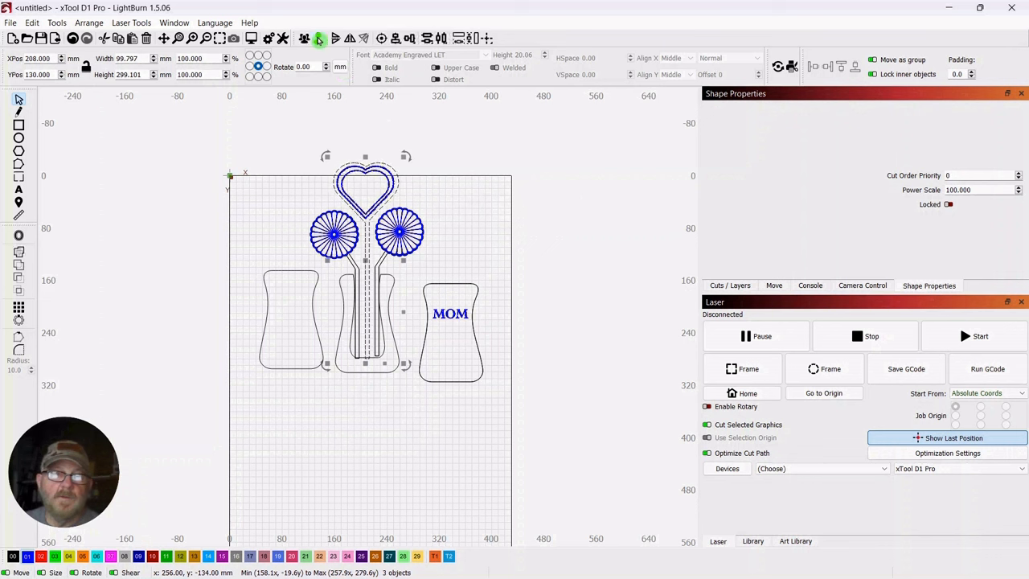
{"action": "key", "text": "ctrl+u"}
{"action": "left_click", "coordinate": [482, 220]}
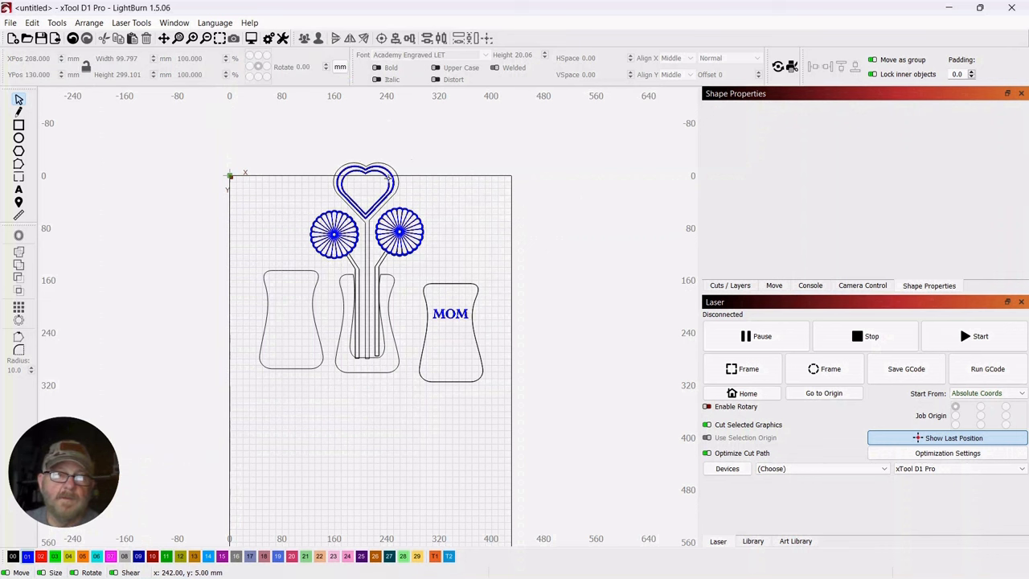
Duplicate the outer blue heart, shrink the copy to about 55.8 × 51.4 mm and place it below MOM at X 337, Y 266 mm
{"action": "left_click", "coordinate": [387, 178]}
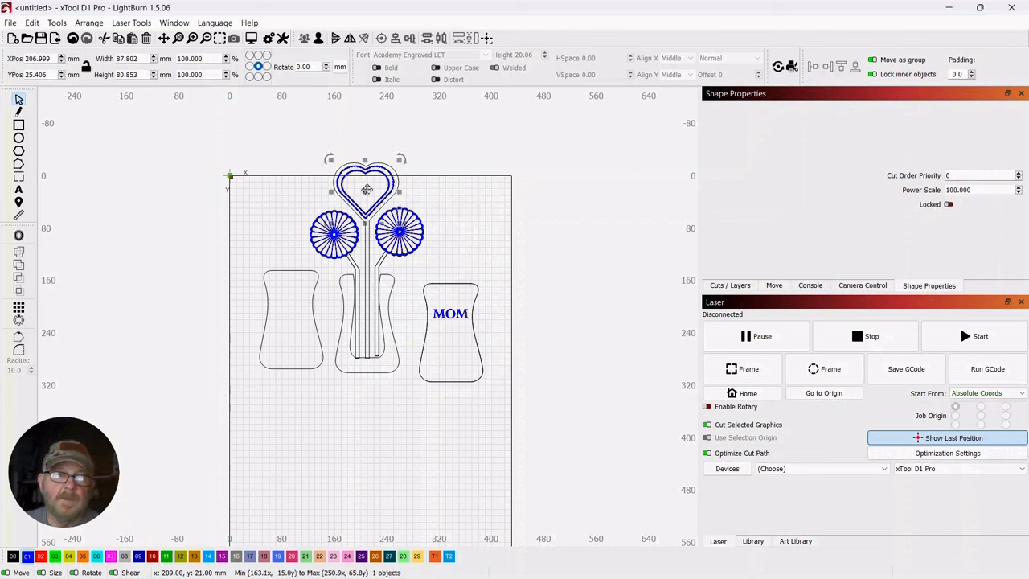
{"action": "right_click", "coordinate": [373, 193]}
{"action": "left_click", "coordinate": [395, 254]}
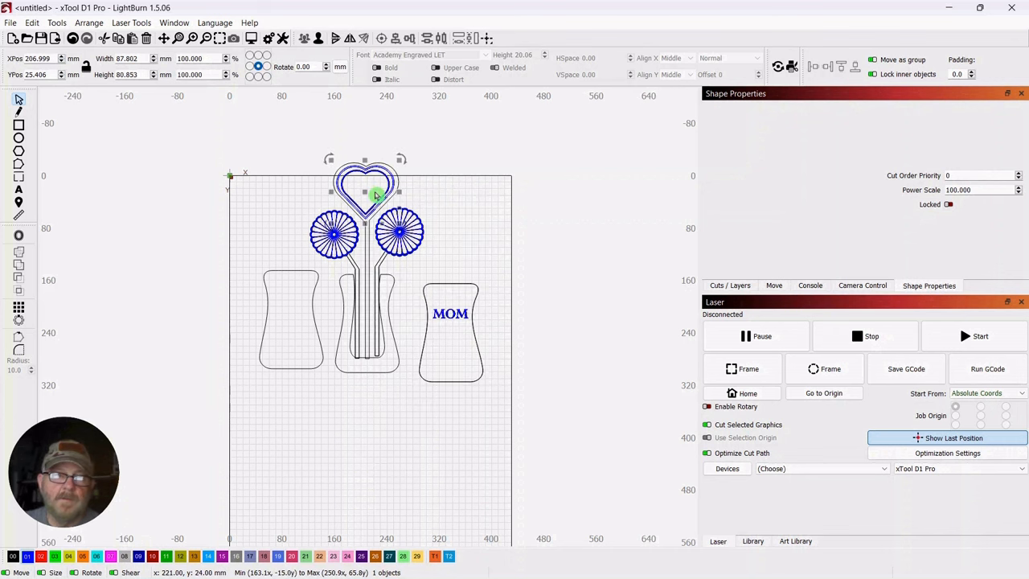
{"action": "left_click_drag", "start_coordinate": [374, 194], "coordinate": [453, 355]}
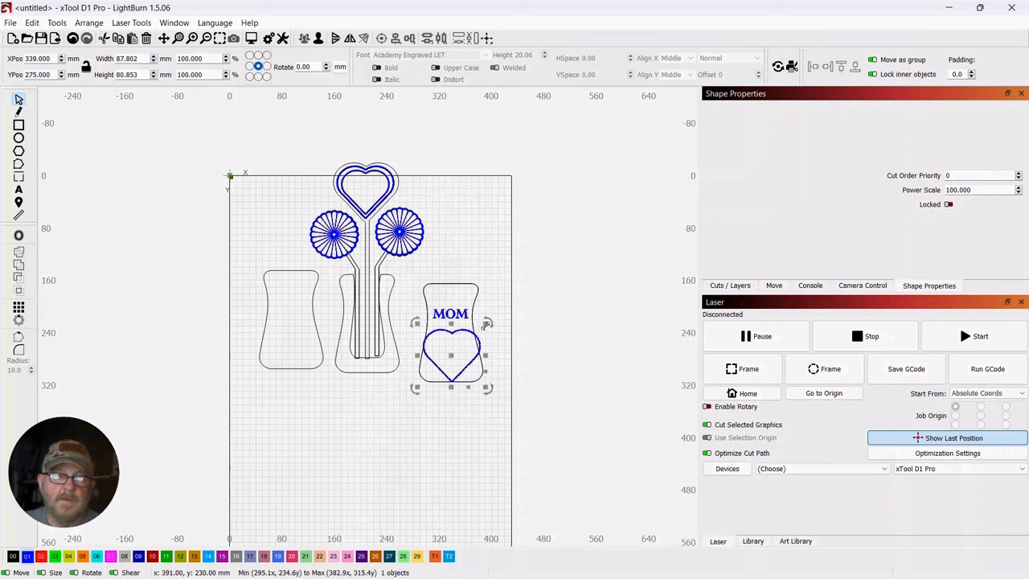
{"action": "left_click_drag", "start_coordinate": [486, 325], "coordinate": [452, 353]}
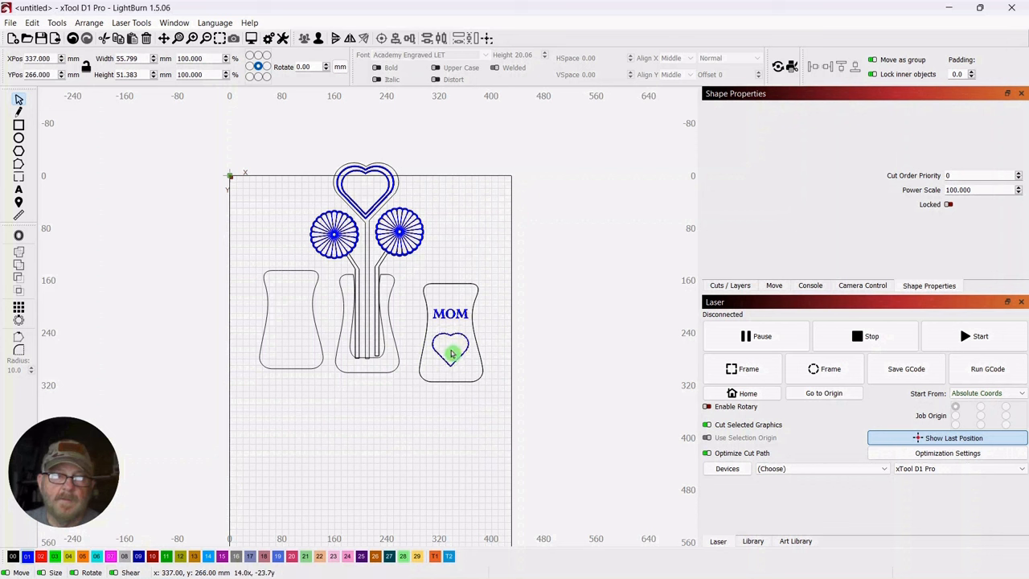
{"action": "left_click", "coordinate": [471, 238]}
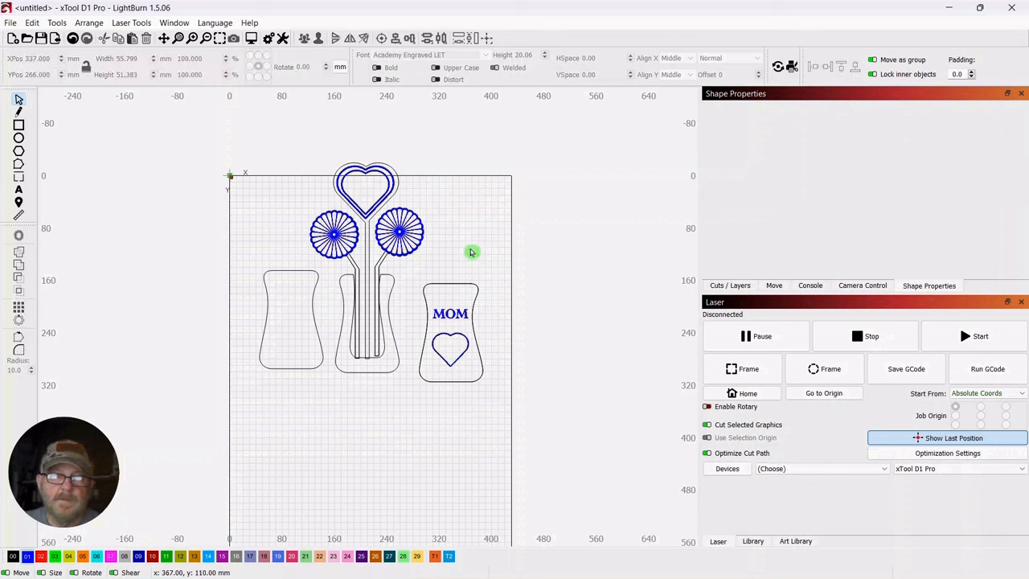
{"action": "left_click", "coordinate": [455, 303]}
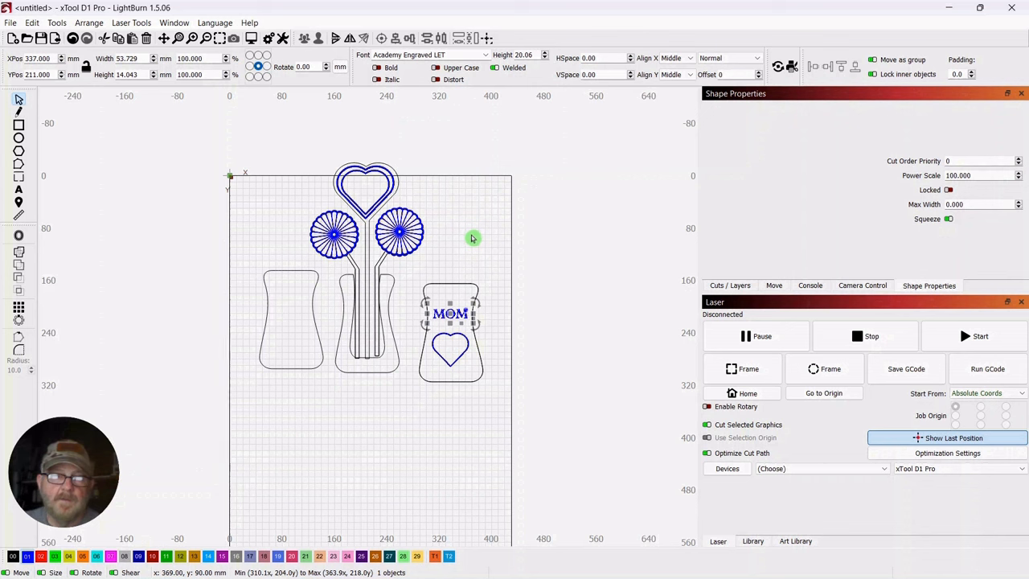
{"action": "left_click", "coordinate": [472, 237]}
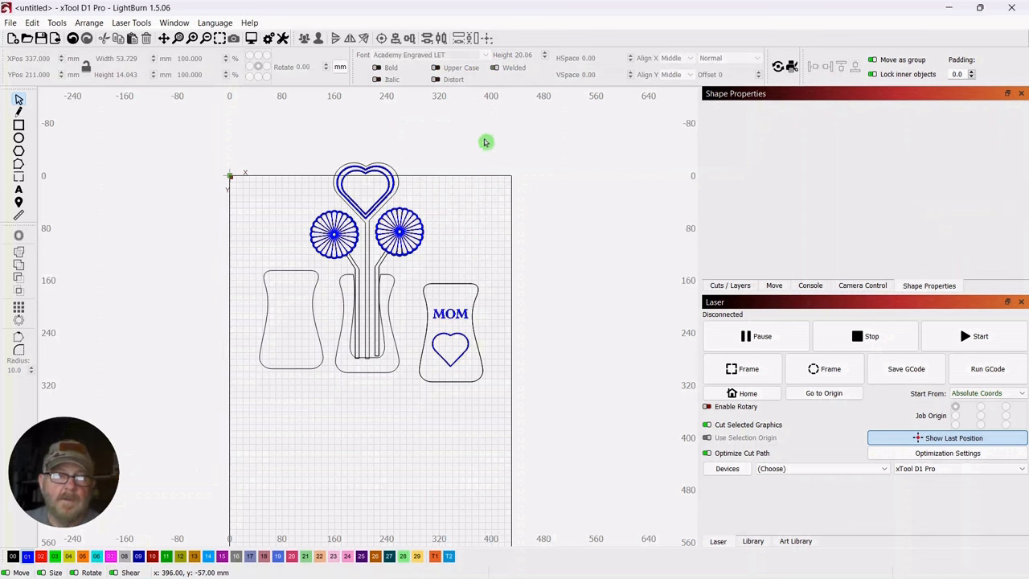
Move all the parts together onto the work area, centred at X 238, Y 239 mm
{"action": "left_click_drag", "start_coordinate": [487, 143], "coordinate": [277, 375]}
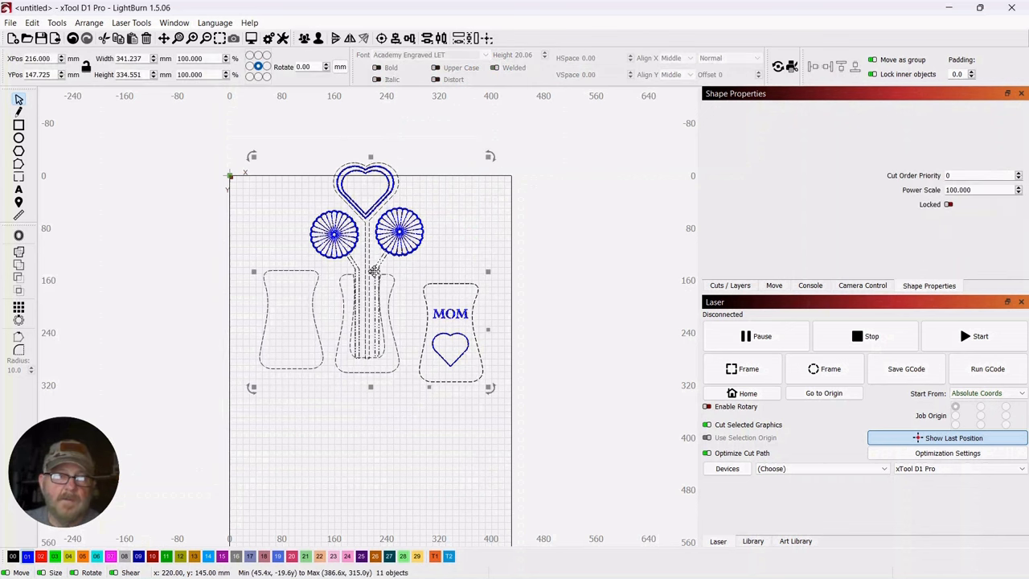
{"action": "left_click_drag", "start_coordinate": [372, 276], "coordinate": [387, 337]}
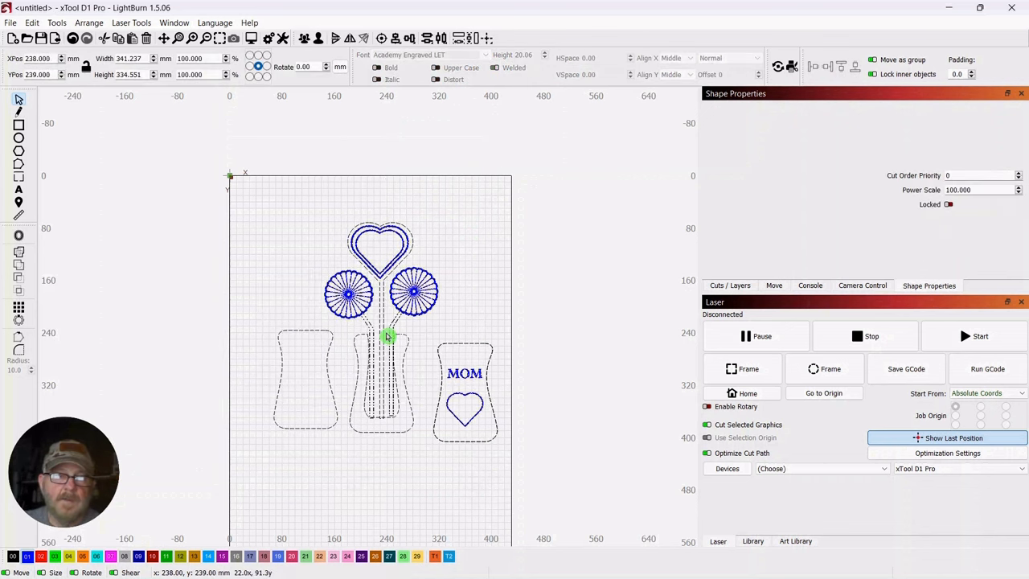
{"action": "left_click", "coordinate": [463, 222]}
{"action": "scroll", "coordinate": [464, 221], "scroll_direction": "up", "scroll_amount": 2}
{"action": "scroll", "coordinate": [465, 222], "scroll_direction": "up", "scroll_amount": 1}
{"action": "left_click_drag", "start_coordinate": [453, 292], "coordinate": [517, 166]}
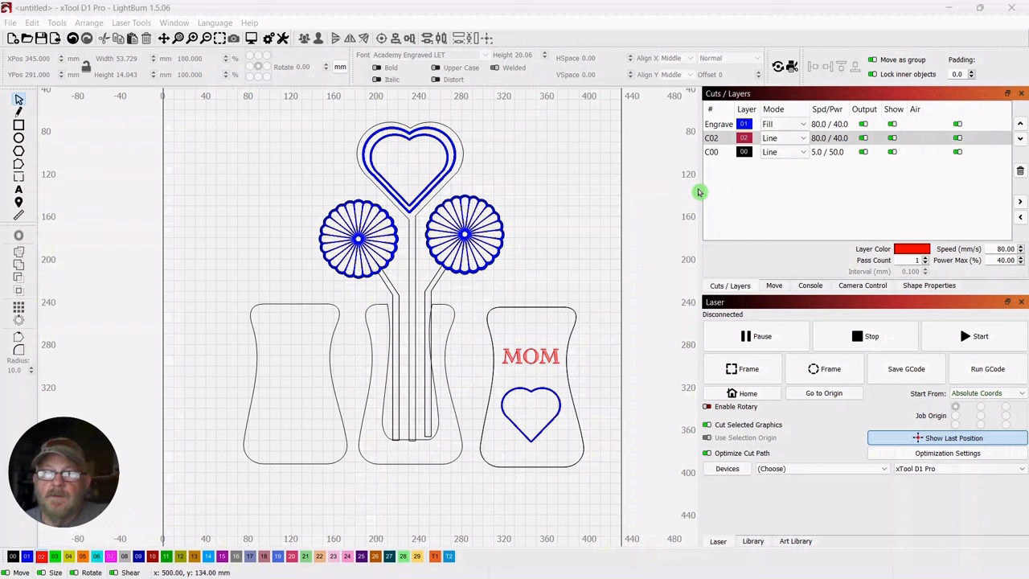
Check the Engrave, C02 and C00 layer settings and the layer used by the MOM text
{"action": "left_click", "coordinate": [752, 154]}
{"action": "left_click", "coordinate": [767, 140]}
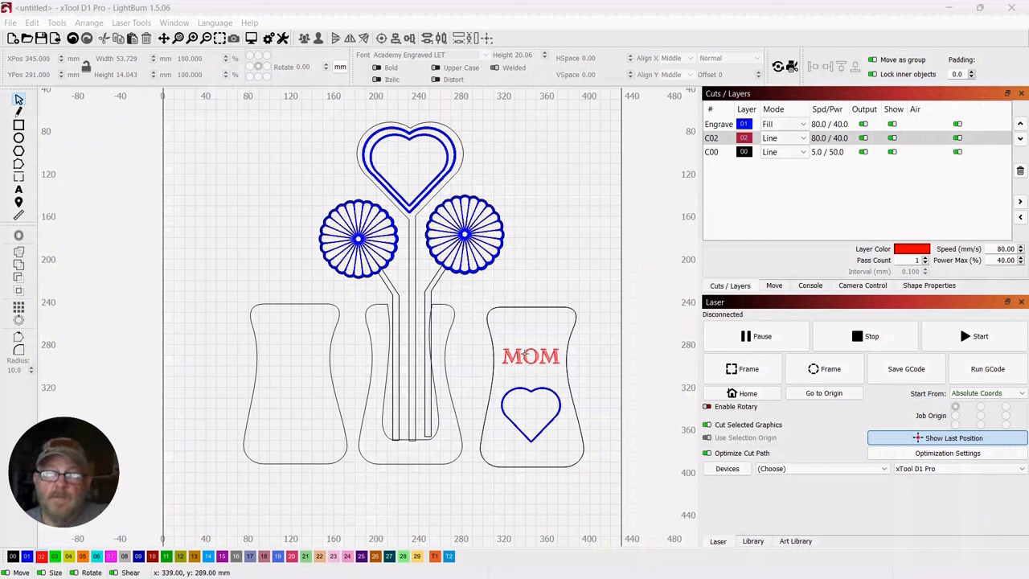
{"action": "left_click", "coordinate": [525, 353]}
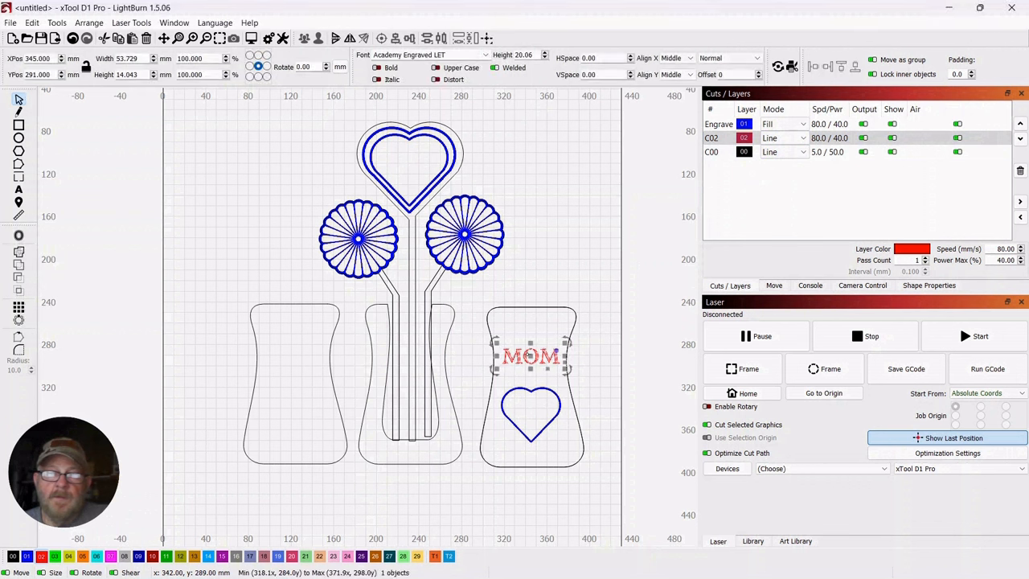
{"action": "left_click", "coordinate": [557, 231]}
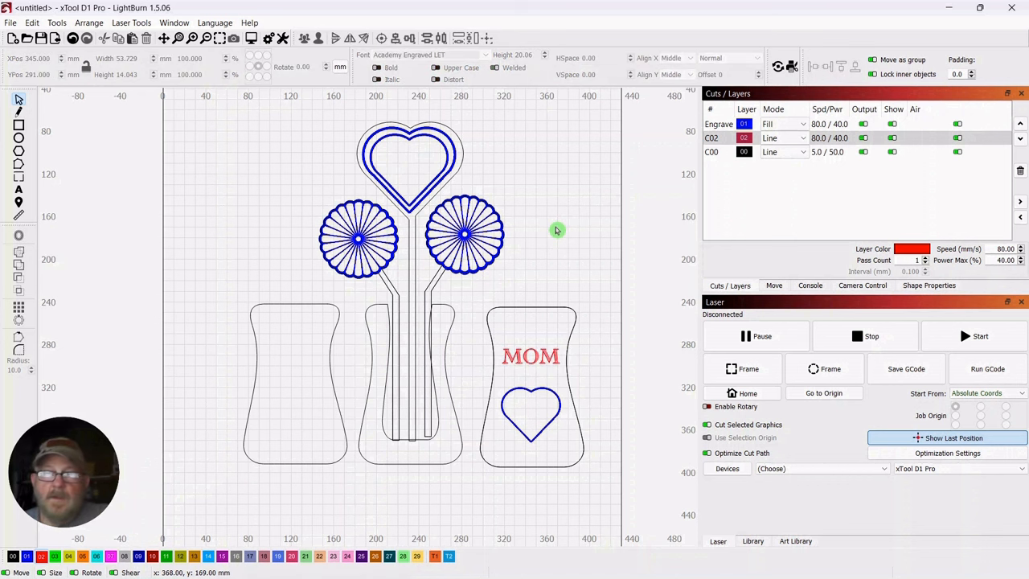
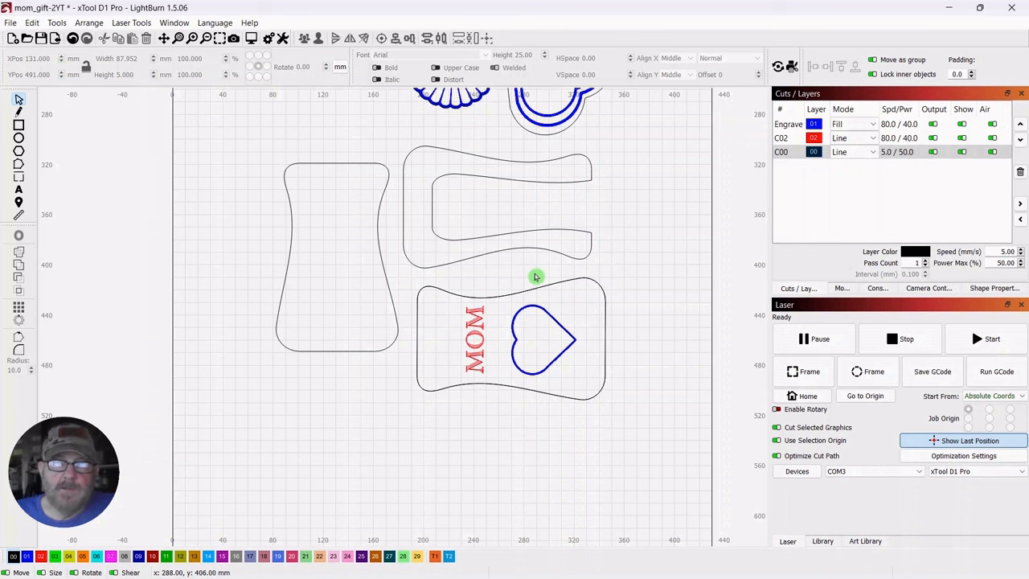
Draw a rectangle about 88.3 × 6.3 mm across the base of the waisted panel and assign it to tool layer T1
{"action": "scroll", "coordinate": [539, 275], "scroll_direction": "up", "scroll_amount": 1}
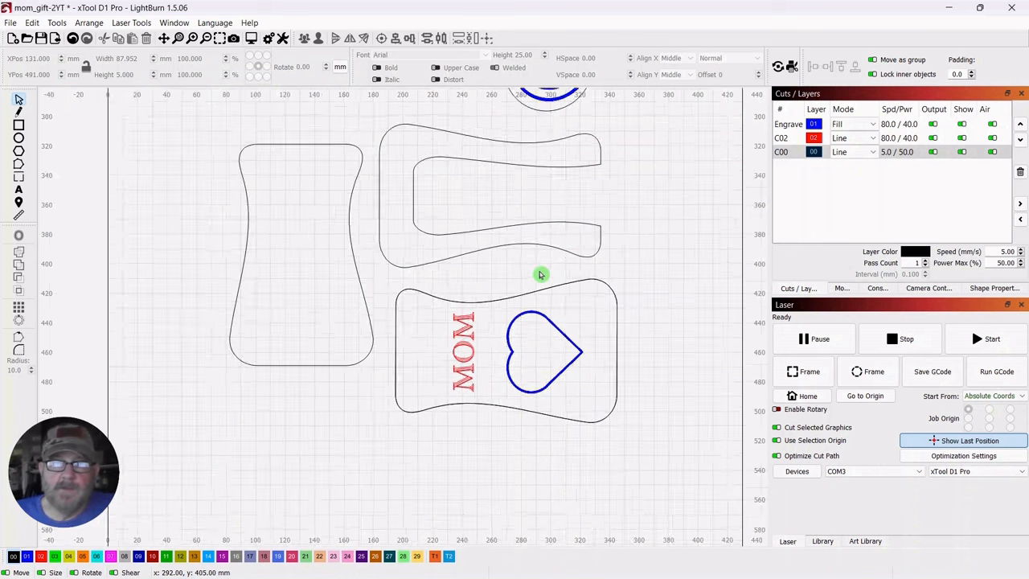
{"action": "scroll", "coordinate": [534, 276], "scroll_direction": "up", "scroll_amount": 2}
{"action": "left_click_drag", "start_coordinate": [526, 278], "coordinate": [607, 221]}
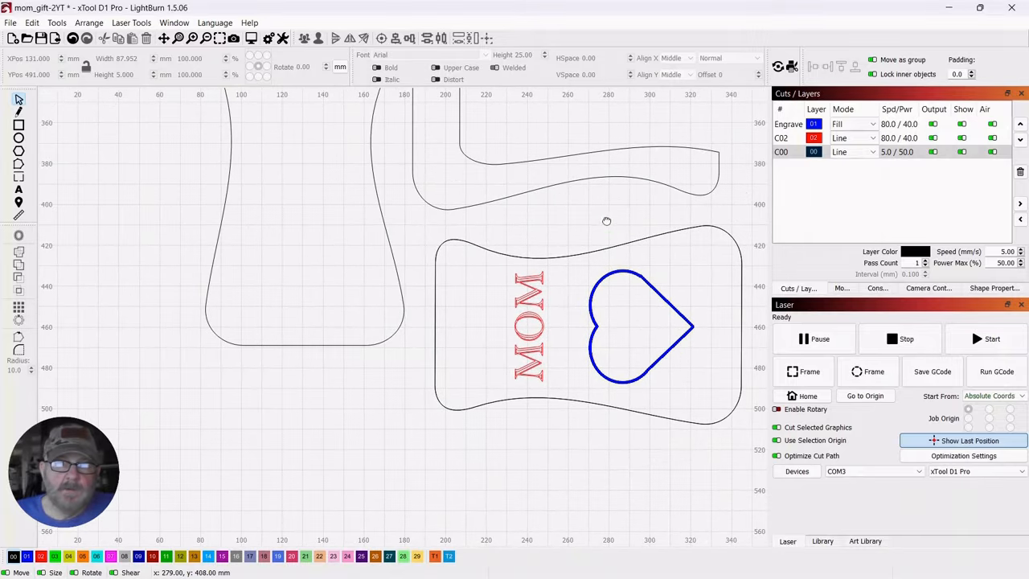
{"action": "scroll", "coordinate": [609, 223], "scroll_direction": "up", "scroll_amount": 2}
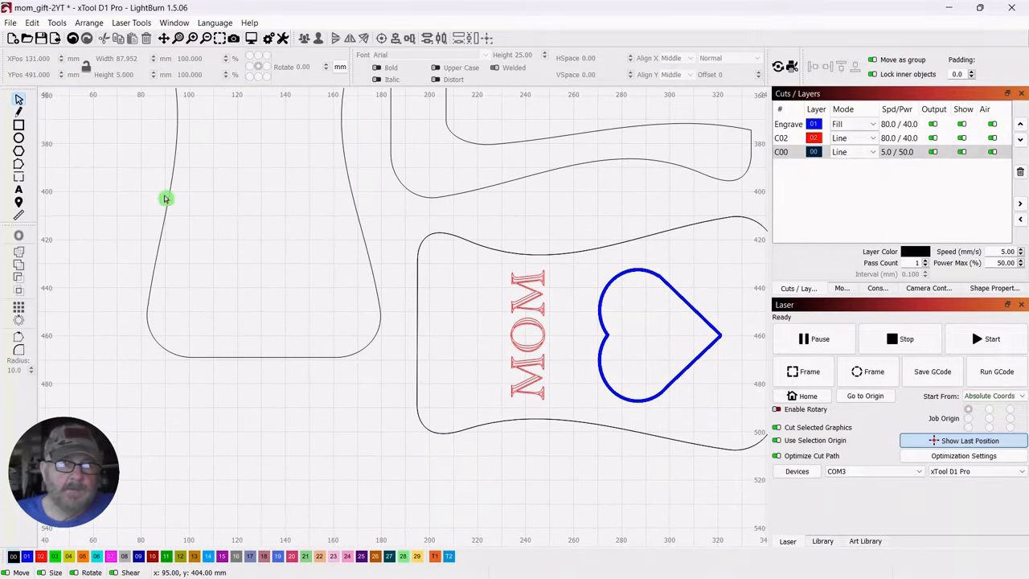
{"action": "left_click", "coordinate": [19, 126]}
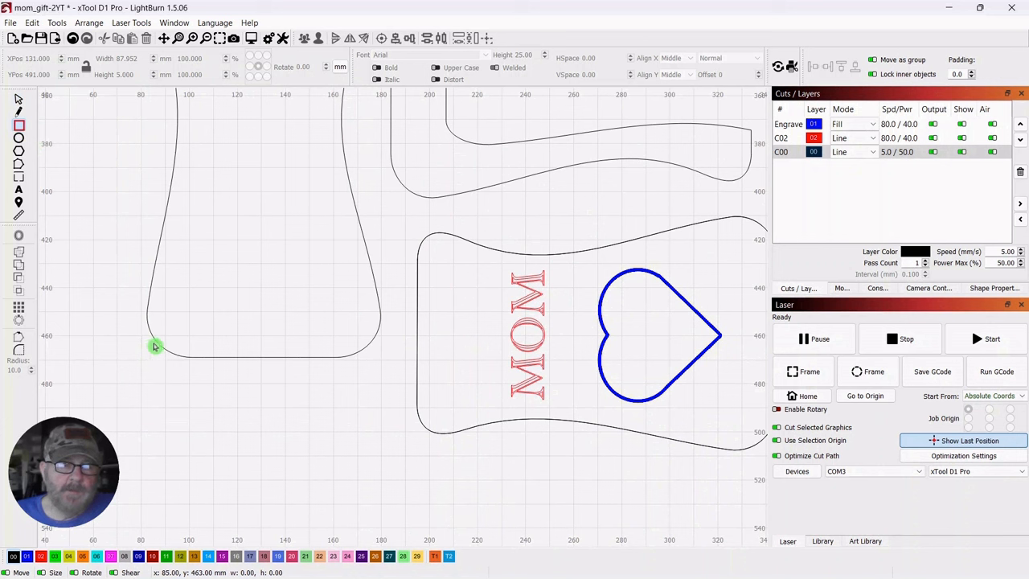
{"action": "left_click_drag", "start_coordinate": [157, 344], "coordinate": [369, 360]}
{"action": "left_click", "coordinate": [435, 556]}
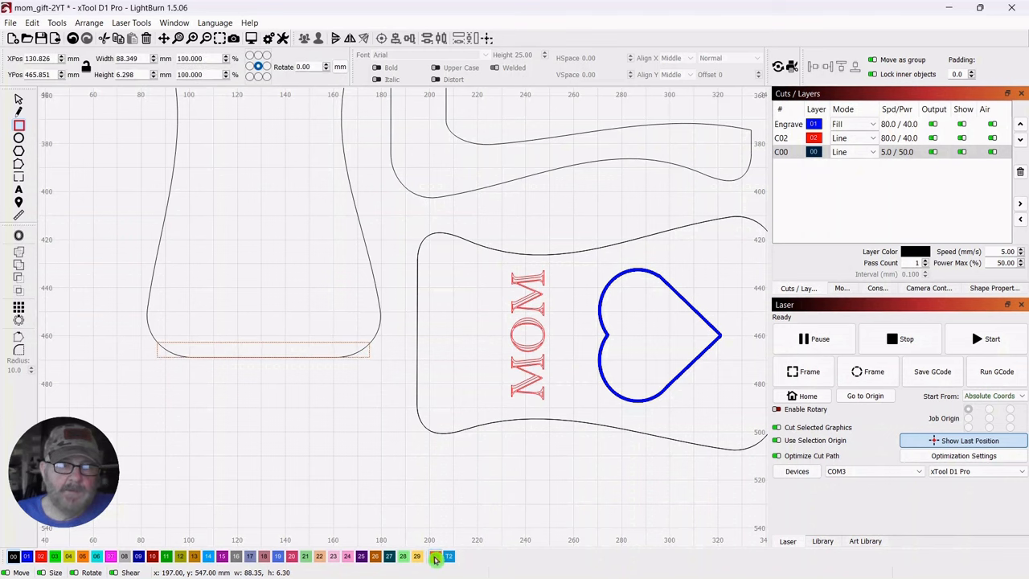
{"action": "scroll", "coordinate": [300, 409], "scroll_direction": "up", "scroll_amount": 2}
{"action": "left_click_drag", "start_coordinate": [288, 407], "coordinate": [482, 389]}
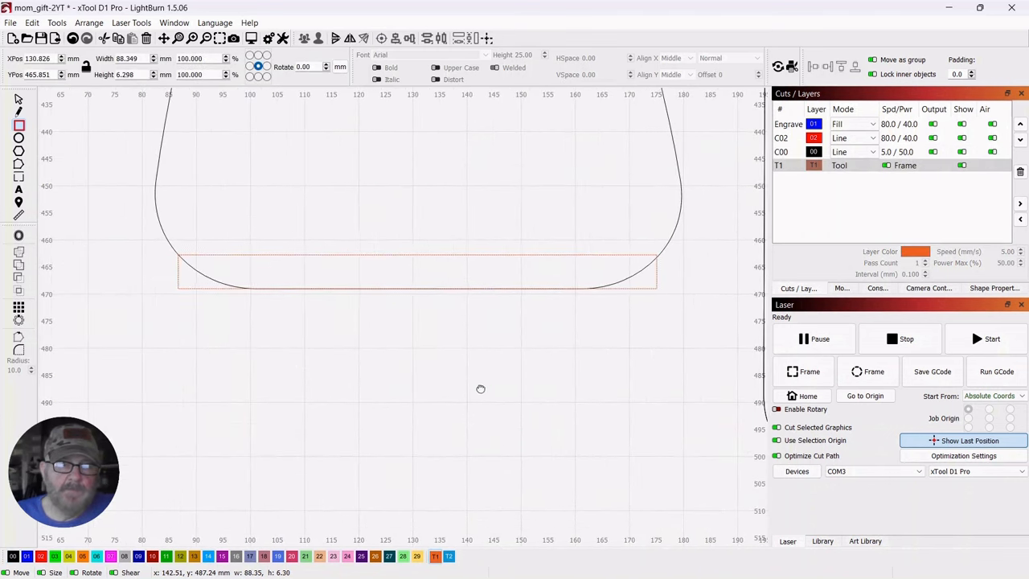
Set the T1 rectangle's height to 5 mm and narrow its width to about 88 mm to meet the panel's rounded corners
{"action": "left_click", "coordinate": [19, 98]}
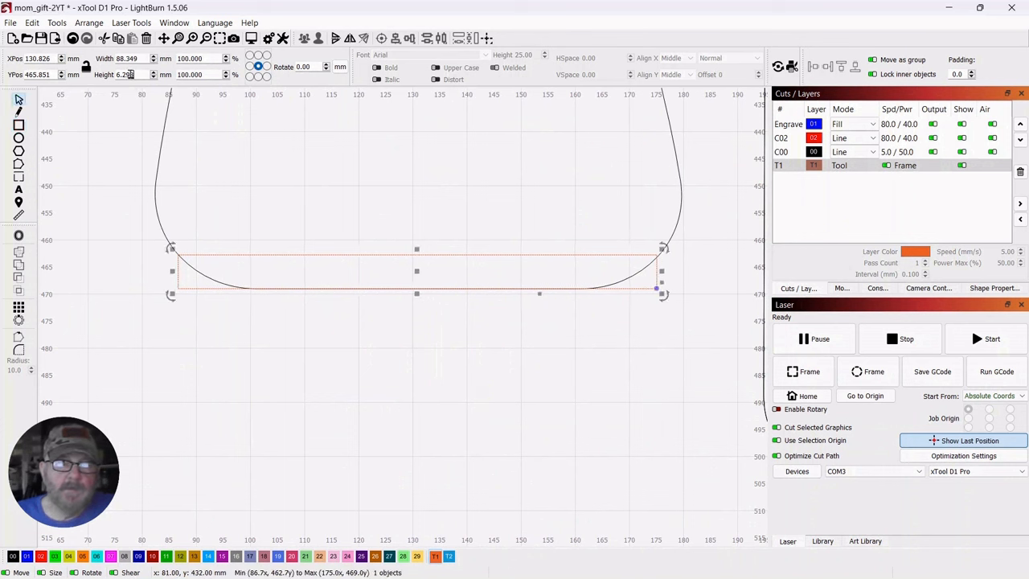
{"action": "left_click_drag", "start_coordinate": [135, 74], "coordinate": [111, 74]}
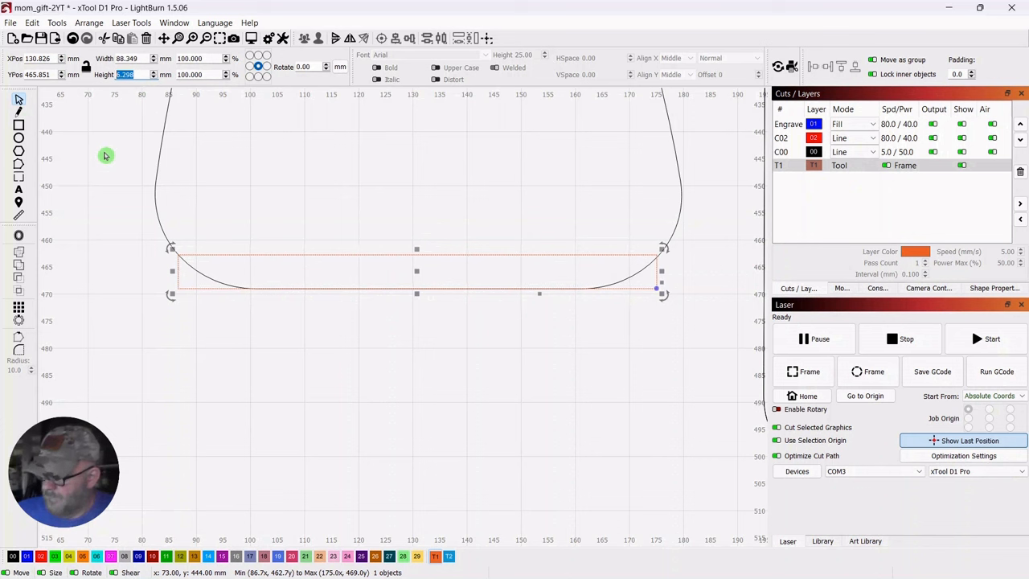
{"action": "type", "text": "5"}
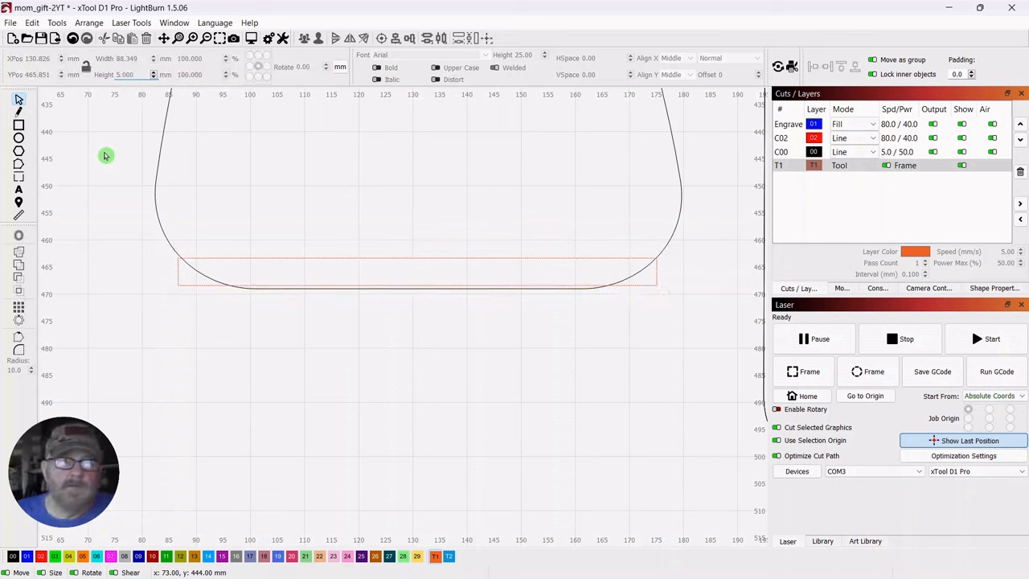
{"action": "key", "text": "Return"}
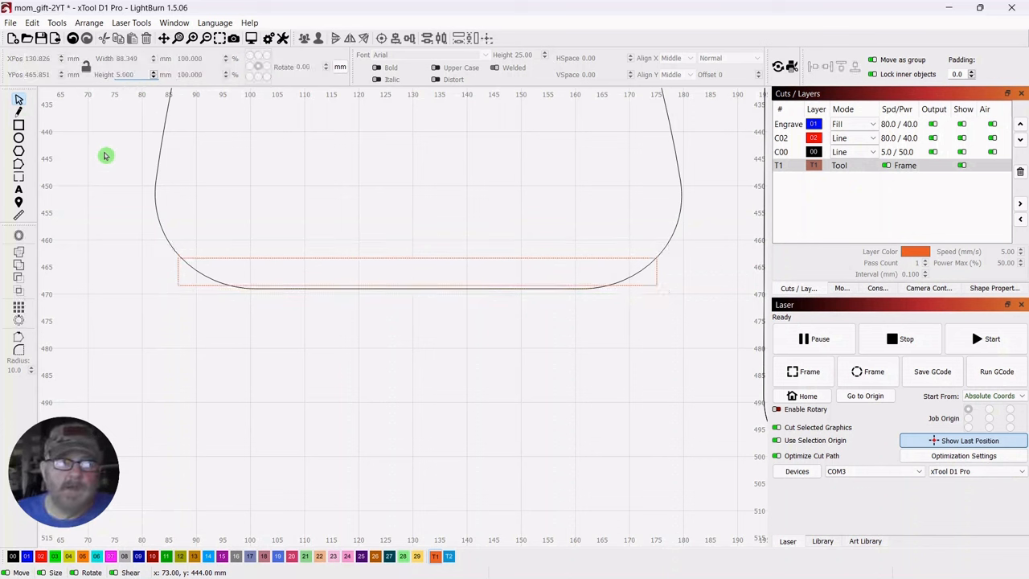
{"action": "left_click", "coordinate": [372, 267]}
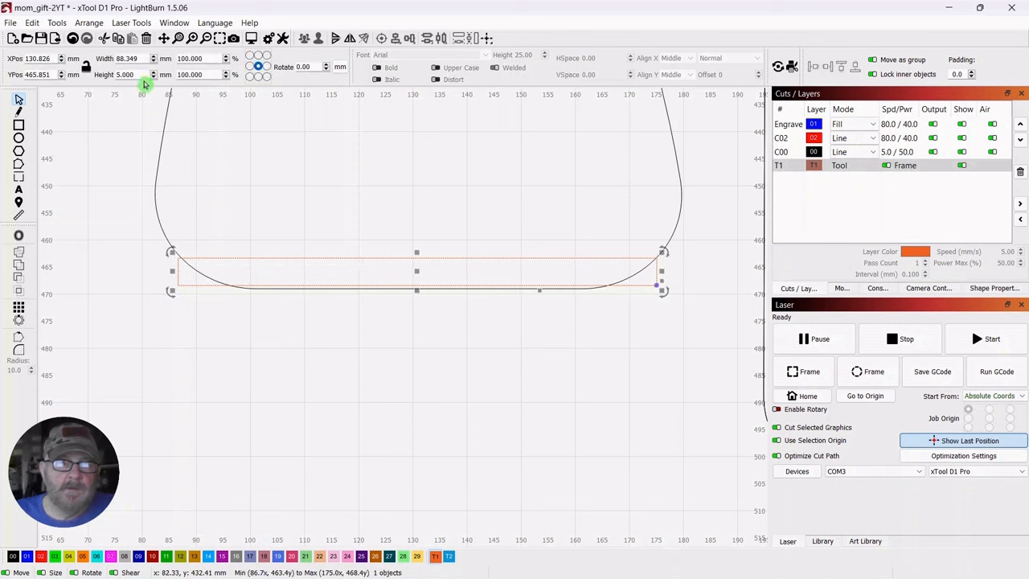
{"action": "left_click_drag", "start_coordinate": [172, 273], "coordinate": [176, 274]}
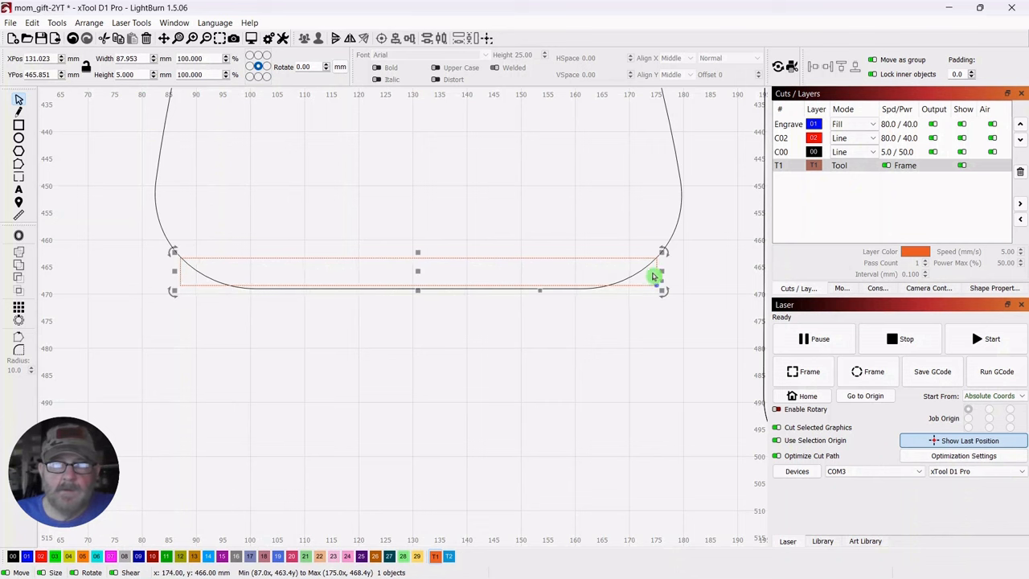
{"action": "scroll", "coordinate": [636, 330], "scroll_direction": "up", "scroll_amount": 1}
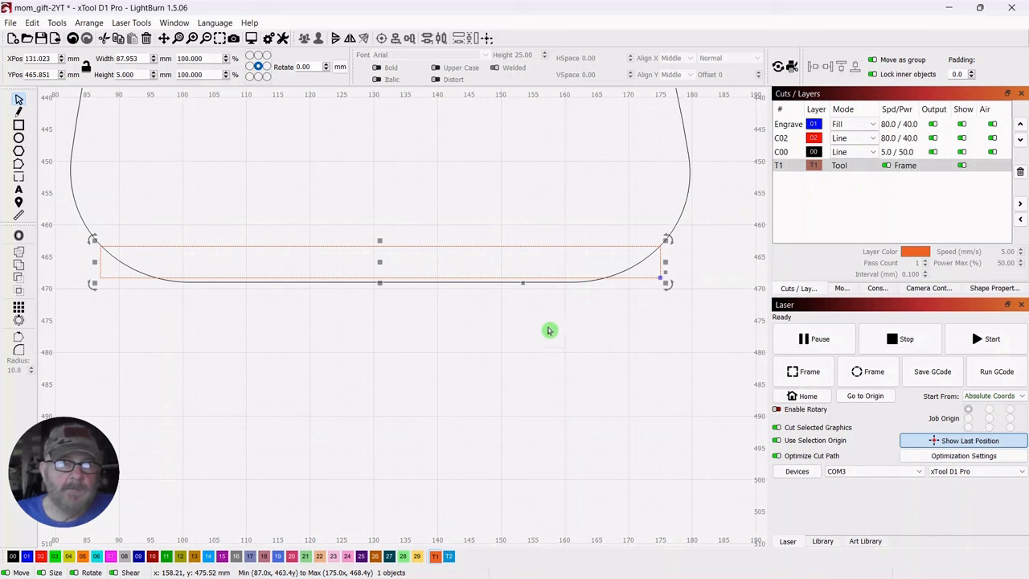
{"action": "scroll", "coordinate": [531, 335], "scroll_direction": "down", "scroll_amount": 2}
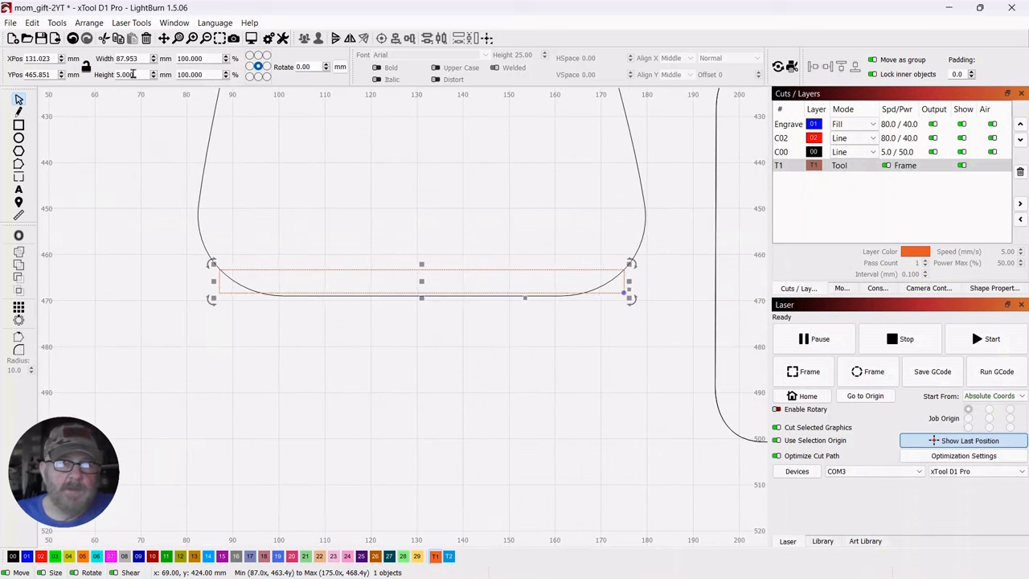
Measure the width and height of the T1 rectangle
{"action": "left_click", "coordinate": [132, 207]}
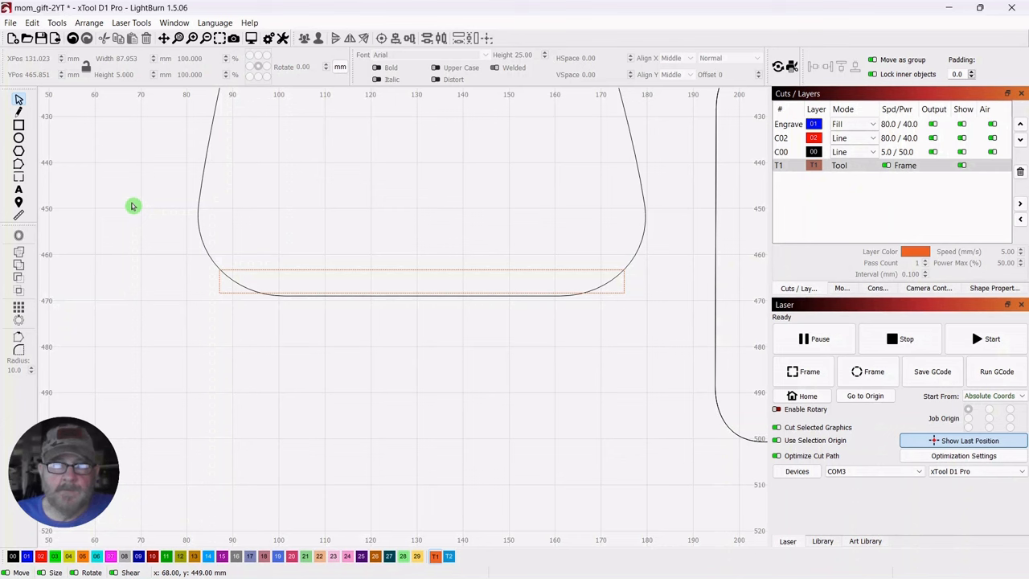
{"action": "left_click", "coordinate": [19, 215]}
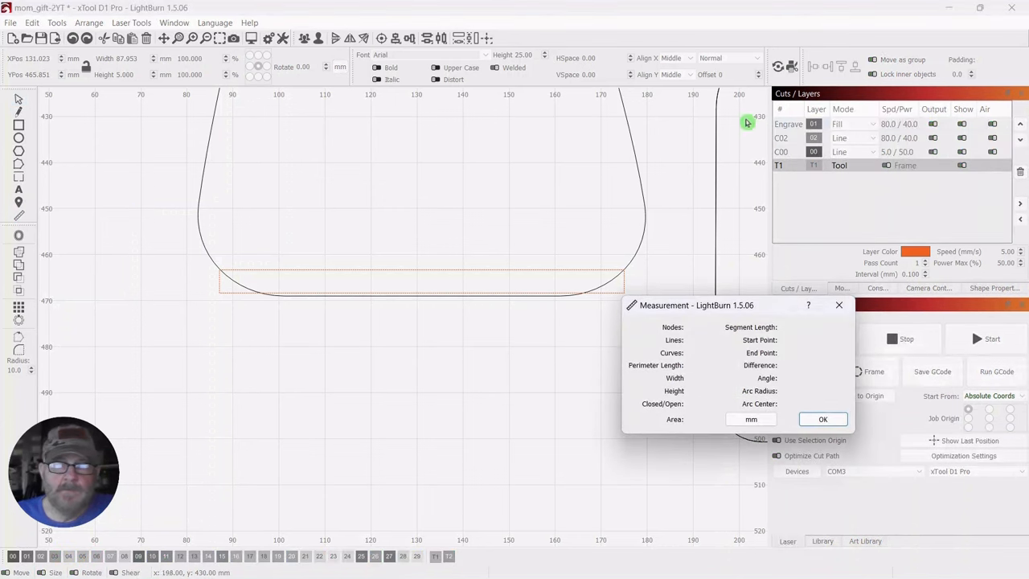
{"action": "left_click_drag", "start_coordinate": [707, 316], "coordinate": [735, 296]}
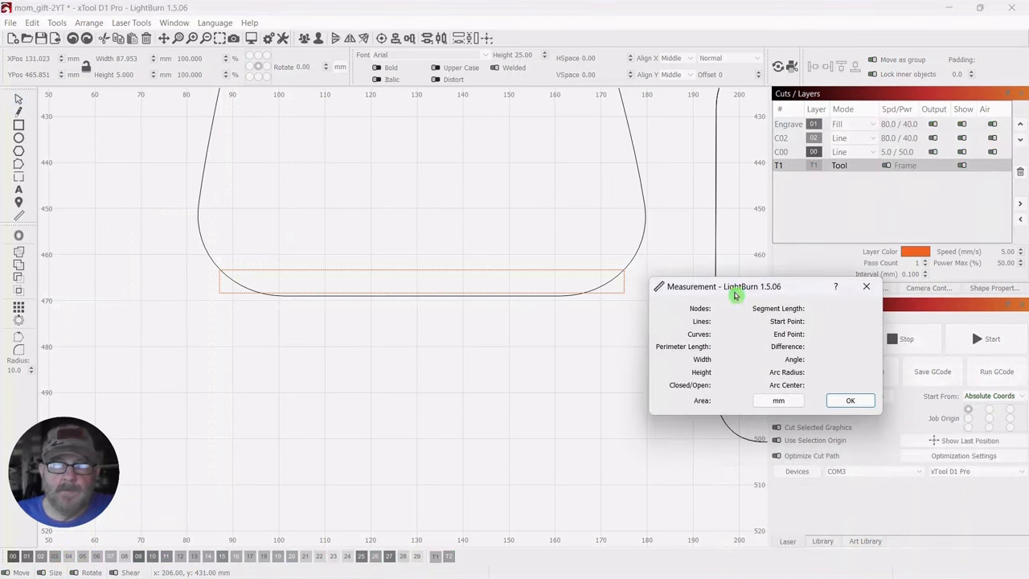
{"action": "left_click", "coordinate": [427, 271]}
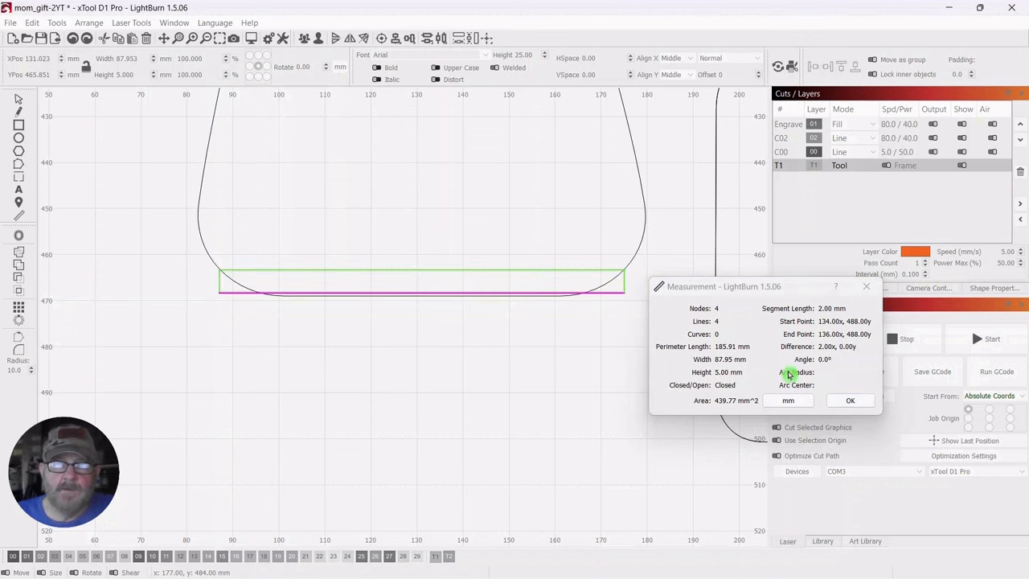
{"action": "left_click", "coordinate": [852, 400]}
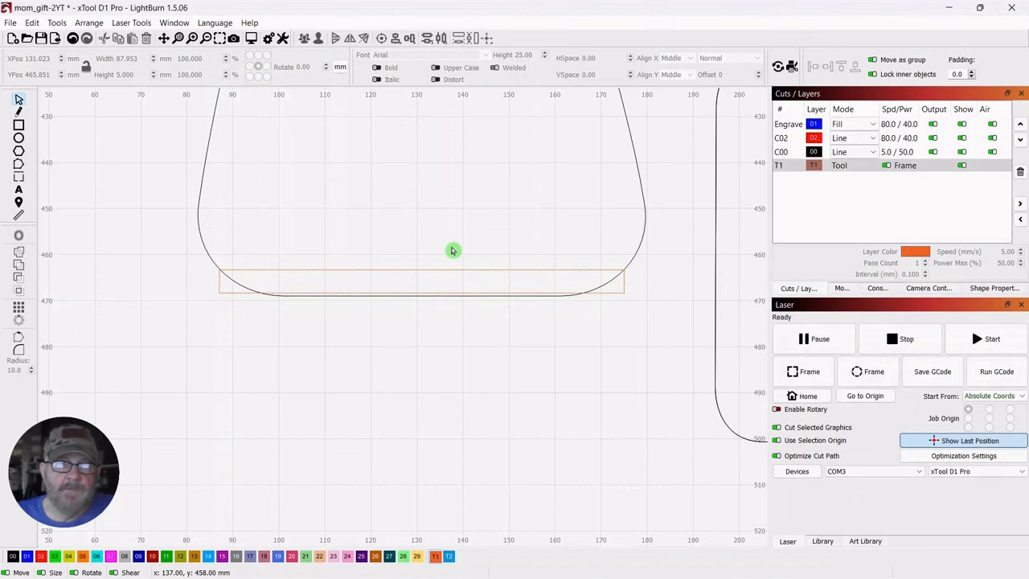
Move the T1 rectangle out below the waisted panel, centred at X 129, Y 486 mm
{"action": "left_click", "coordinate": [429, 273]}
{"action": "left_click_drag", "start_coordinate": [421, 282], "coordinate": [417, 380]}
{"action": "left_click", "coordinate": [121, 269]}
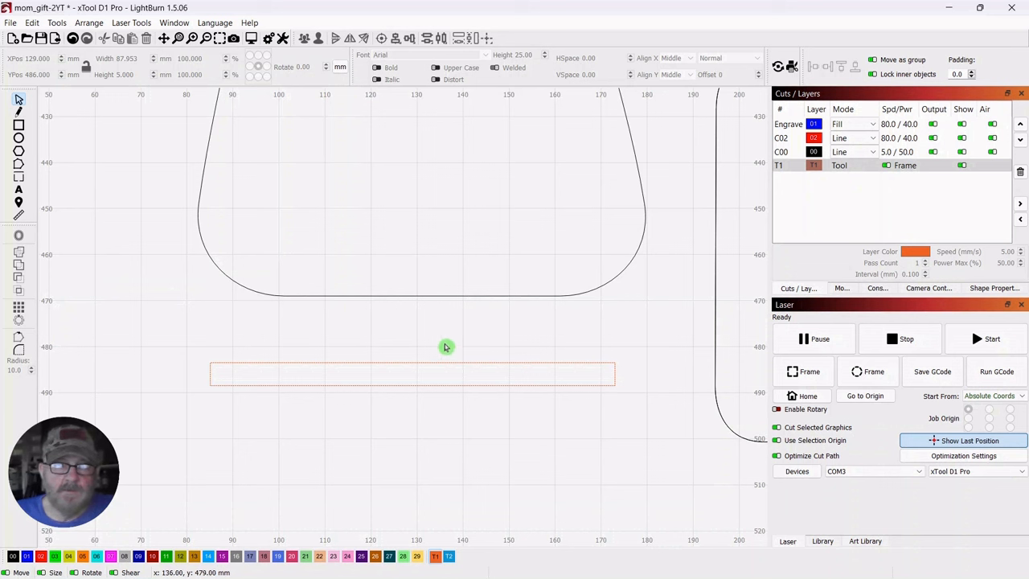
Set the rectangle's height to 7 mm and assign it to the black C00 cut layer
{"action": "left_click_drag", "start_coordinate": [447, 347], "coordinate": [398, 375]}
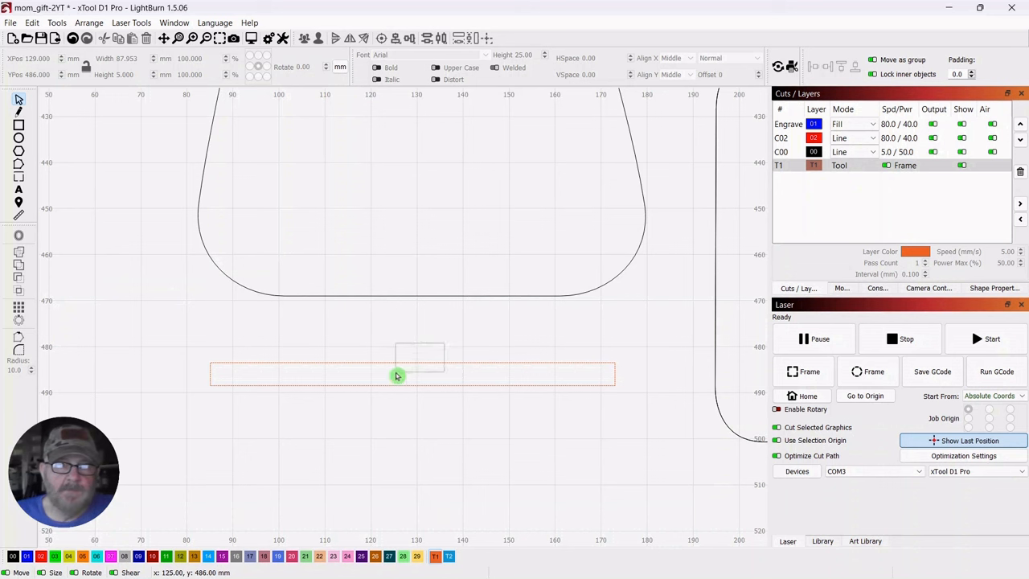
{"action": "double_click", "coordinate": [127, 74]}
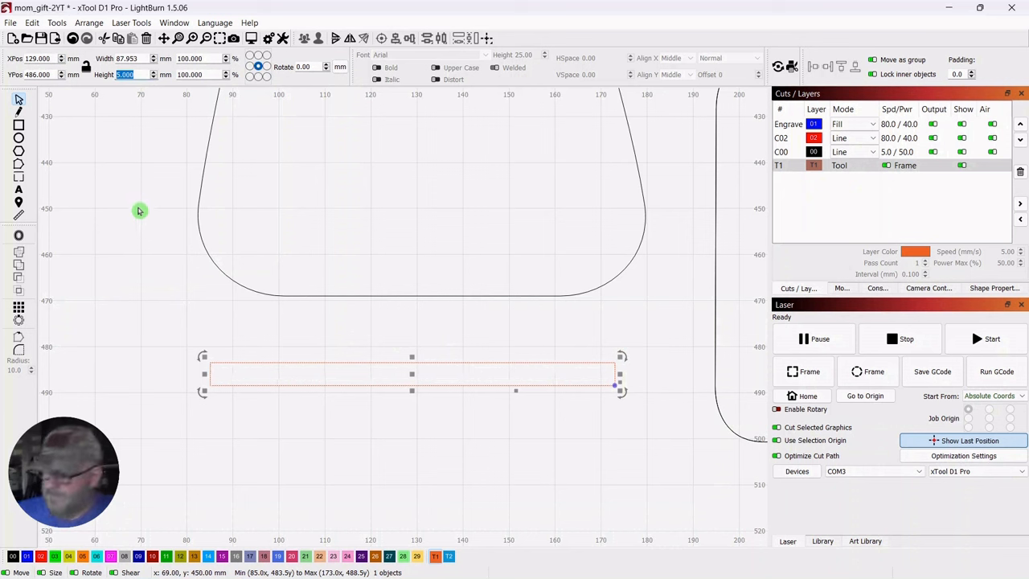
{"action": "type", "text": "7"}
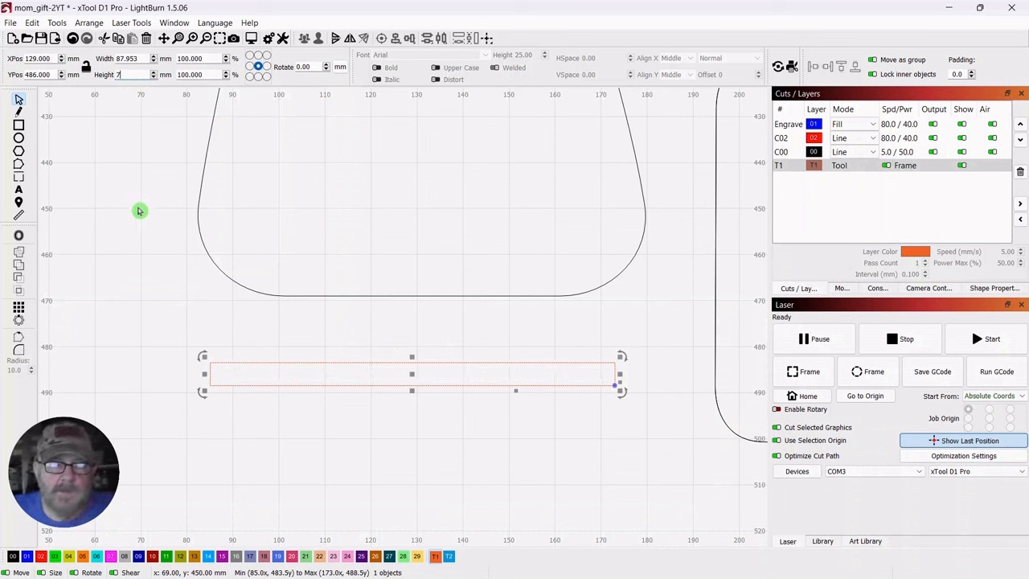
{"action": "left_click", "coordinate": [149, 299]}
{"action": "left_click_drag", "start_coordinate": [411, 340], "coordinate": [376, 384]}
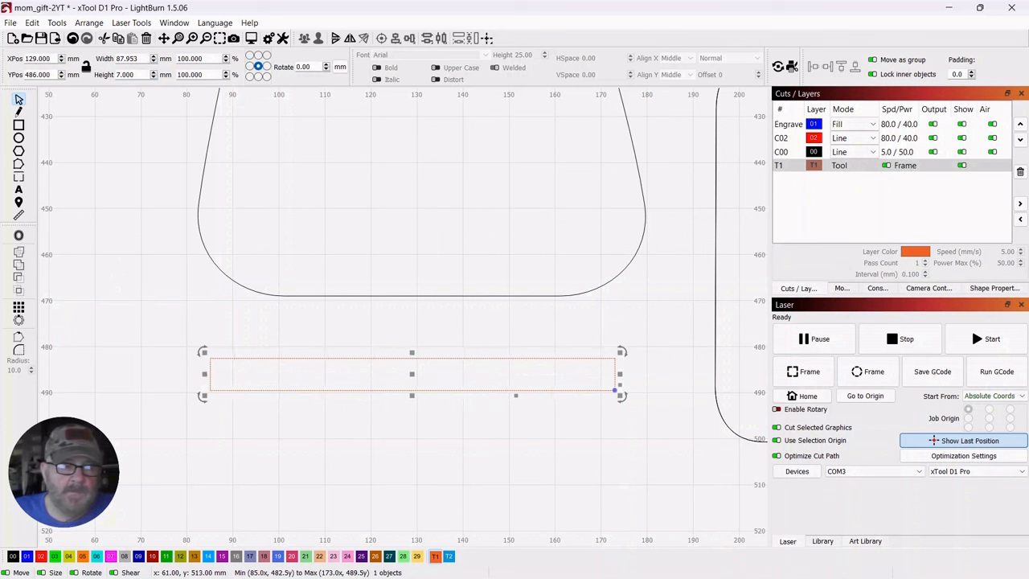
{"action": "left_click", "coordinate": [104, 277]}
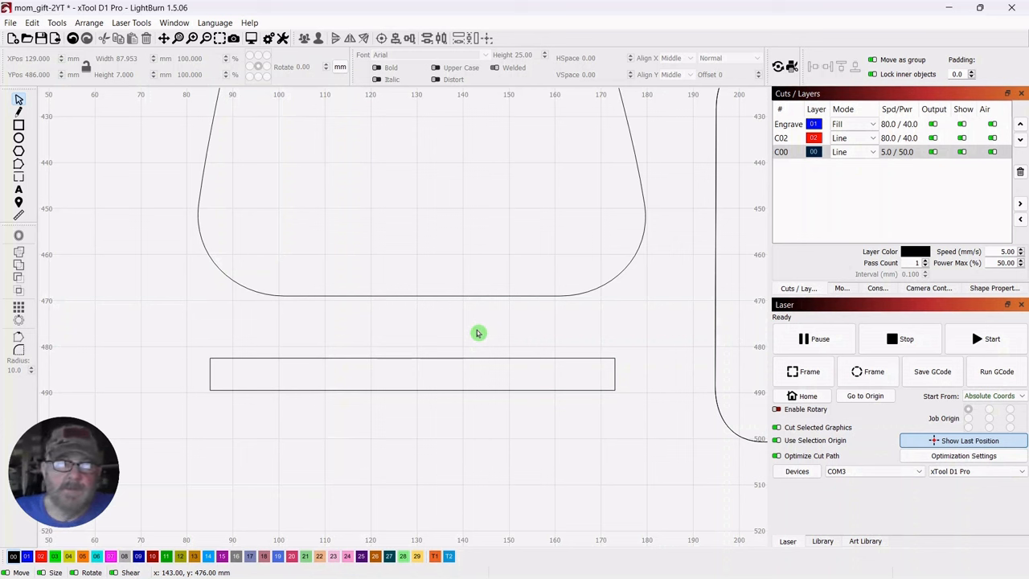
Move the 7 mm high strip further below the panel, centred at X 126, Y 497 mm
{"action": "scroll", "coordinate": [477, 332], "scroll_direction": "down", "scroll_amount": 2}
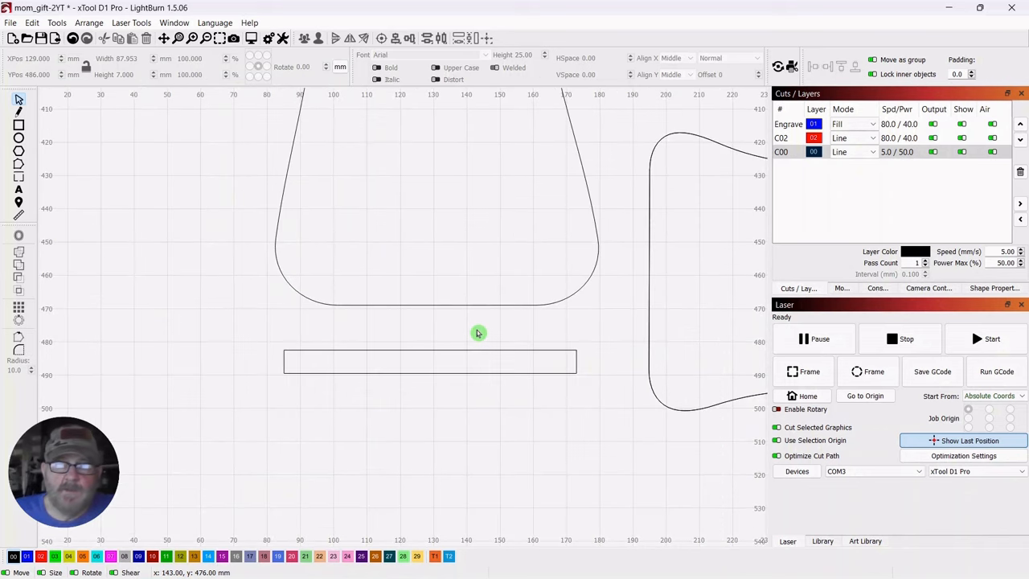
{"action": "left_click_drag", "start_coordinate": [478, 333], "coordinate": [455, 292]}
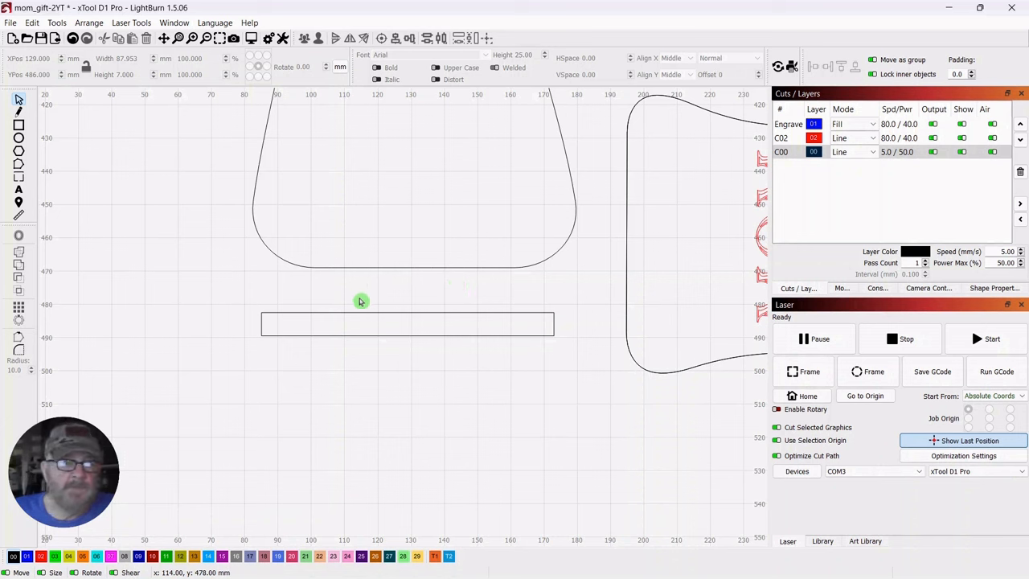
{"action": "left_click_drag", "start_coordinate": [430, 303], "coordinate": [402, 373]}
{"action": "left_click", "coordinate": [201, 281]}
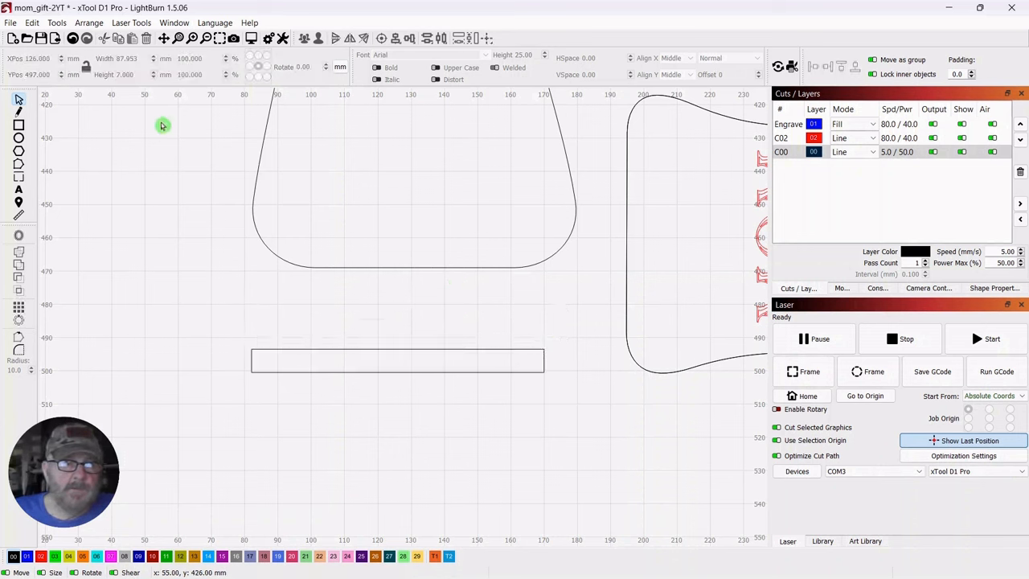
Draw a base rectangle around the strip on layer C00 and set its size to 150 × 50 mm
{"action": "left_click", "coordinate": [19, 126]}
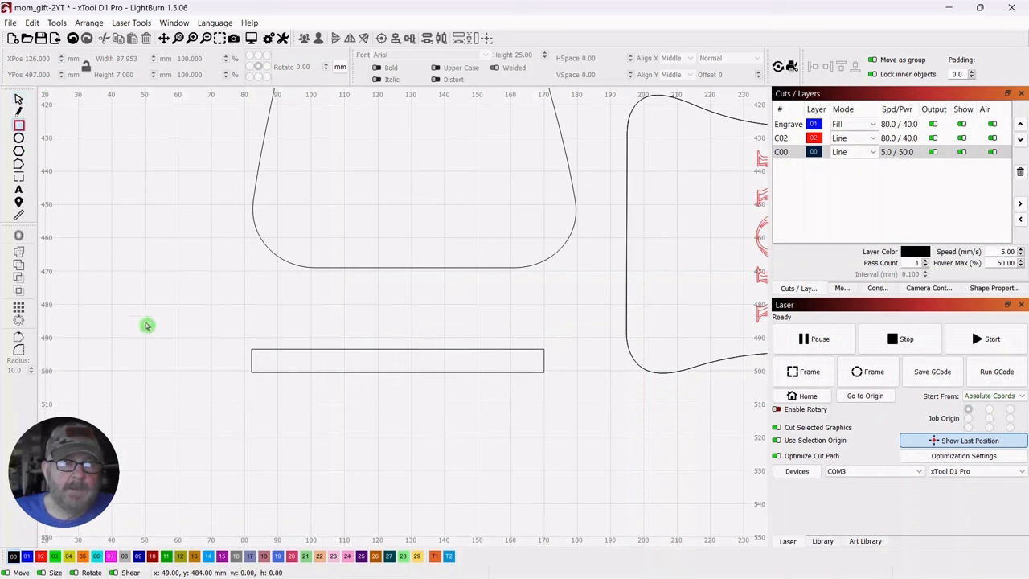
{"action": "left_click_drag", "start_coordinate": [196, 308], "coordinate": [607, 464]}
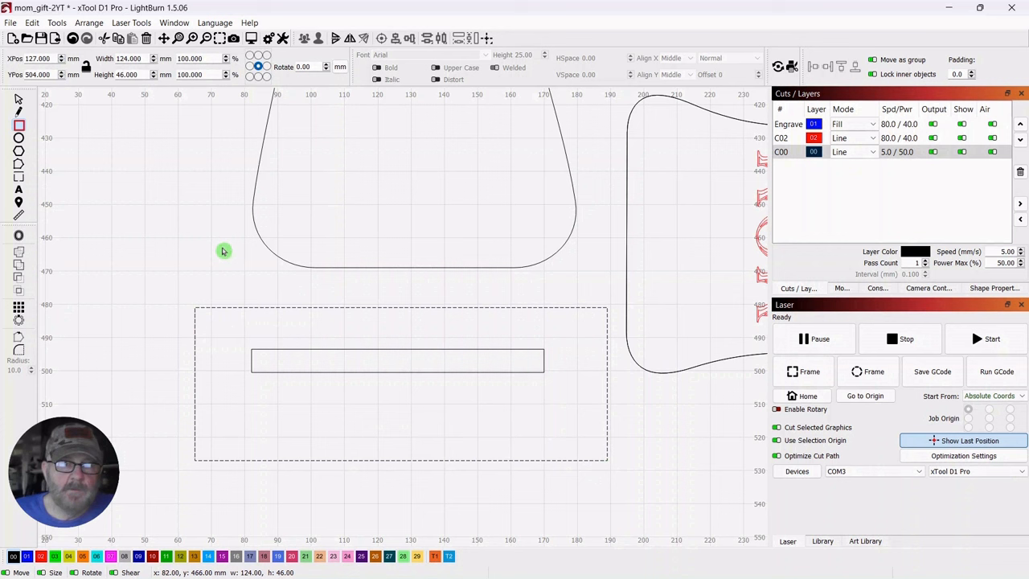
{"action": "left_click", "coordinate": [16, 102]}
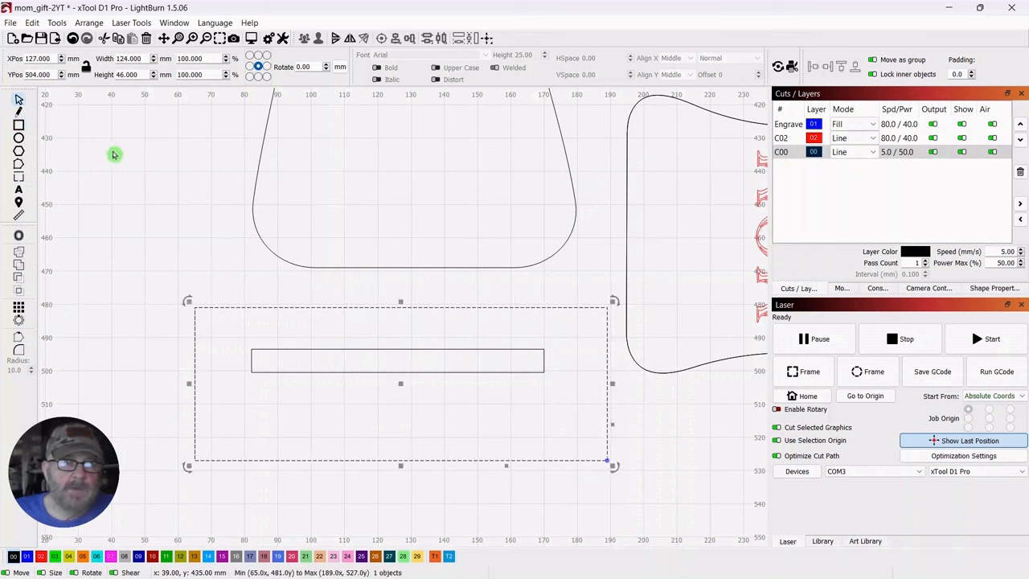
{"action": "double_click", "coordinate": [141, 58]}
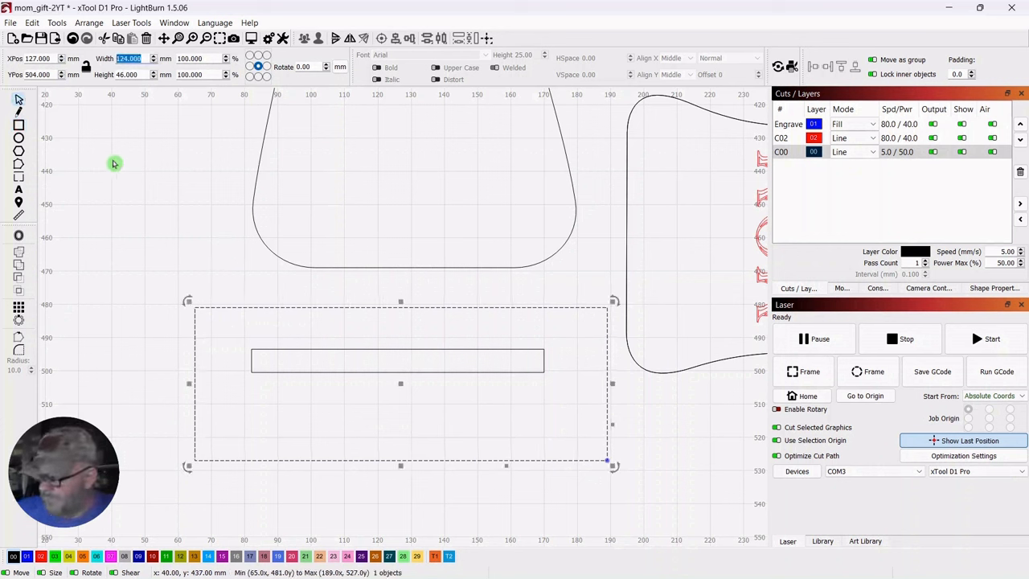
{"action": "type", "text": "150"}
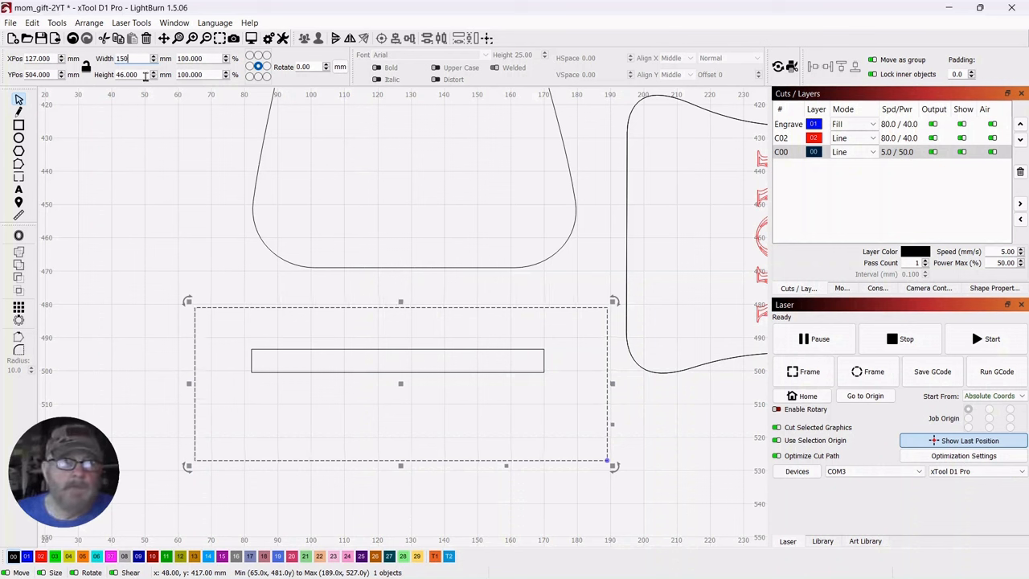
{"action": "key", "text": "Tab"}
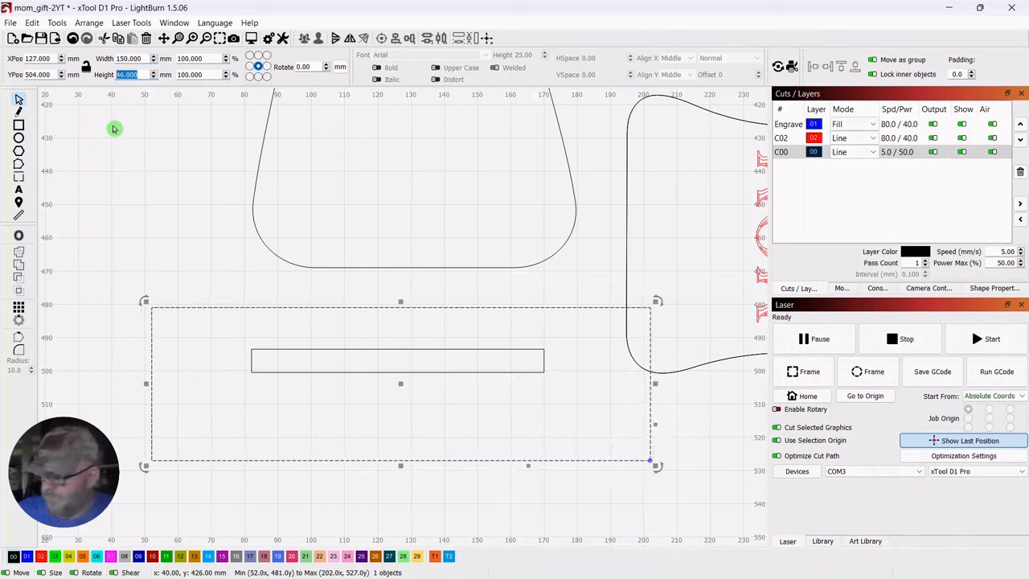
{"action": "type", "text": "50"}
{"action": "key", "text": "Return"}
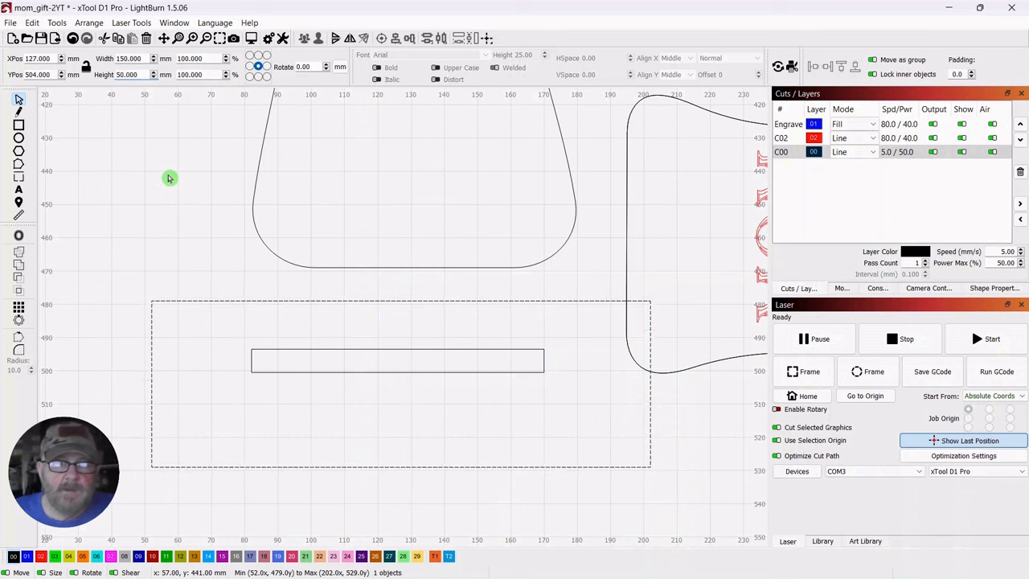
Round the corners of the 150 × 50 mm base rectangle with a 7 mm corner radius
{"action": "left_click", "coordinate": [168, 177]}
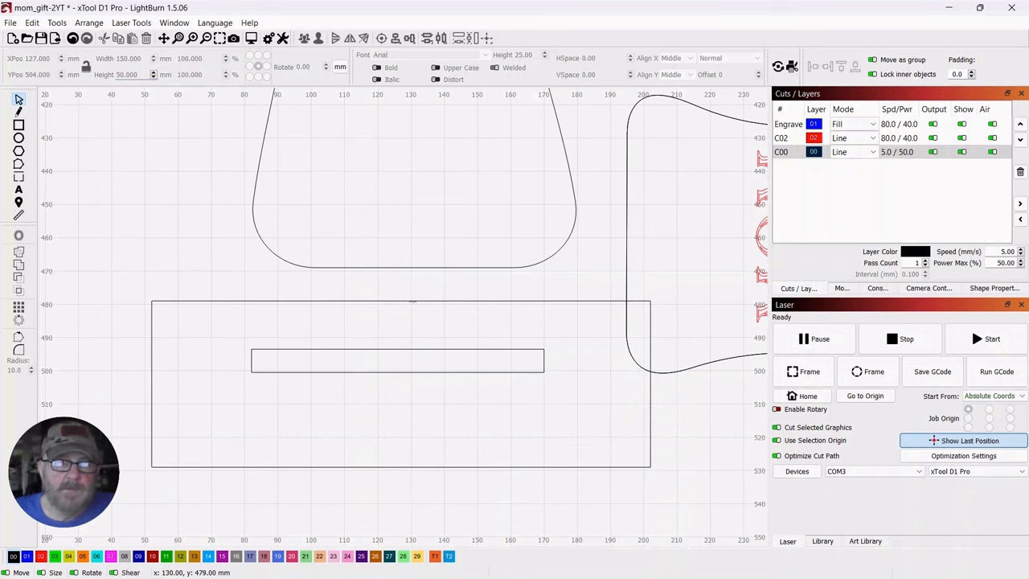
{"action": "left_click", "coordinate": [411, 301]}
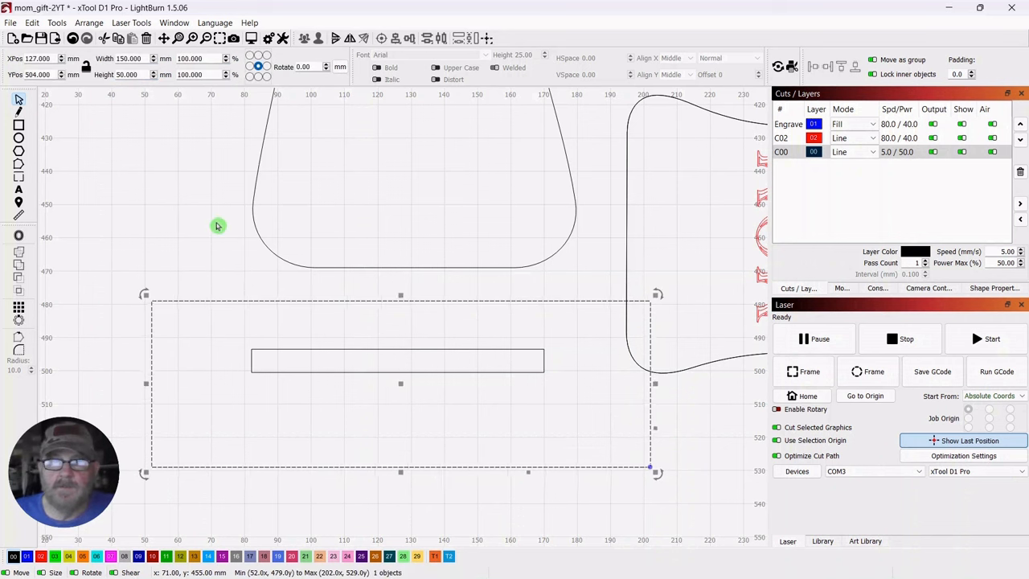
{"action": "left_click", "coordinate": [993, 290]}
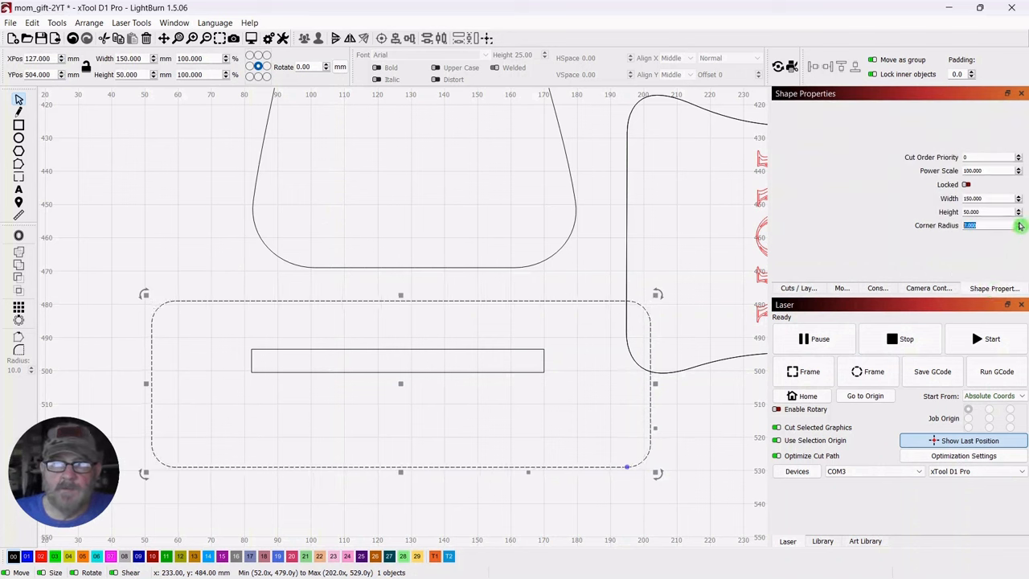
{"action": "left_click", "coordinate": [143, 204]}
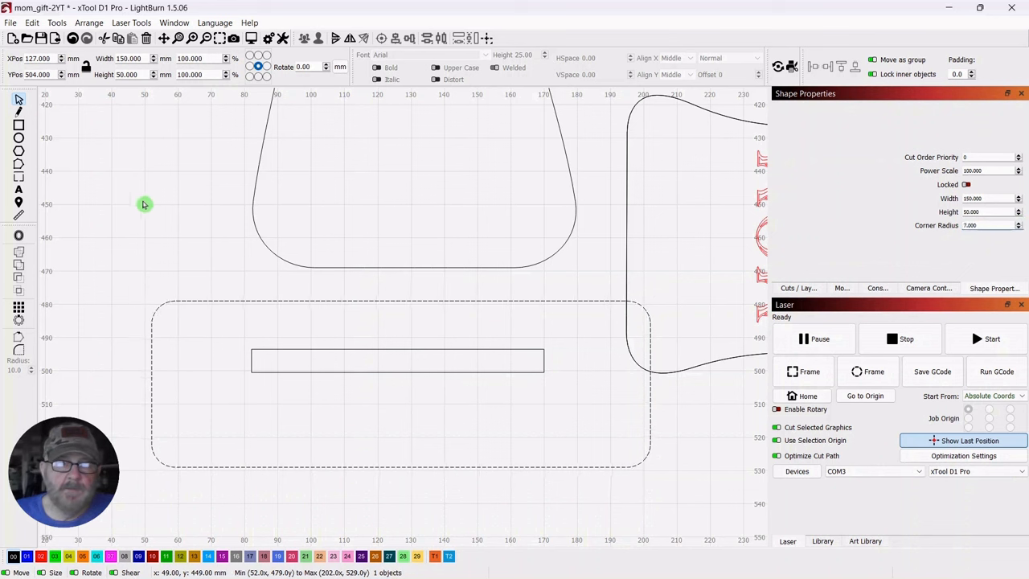
Centre the 7 mm high slot strip horizontally and vertically within the rounded base rectangle
{"action": "left_click", "coordinate": [425, 383]}
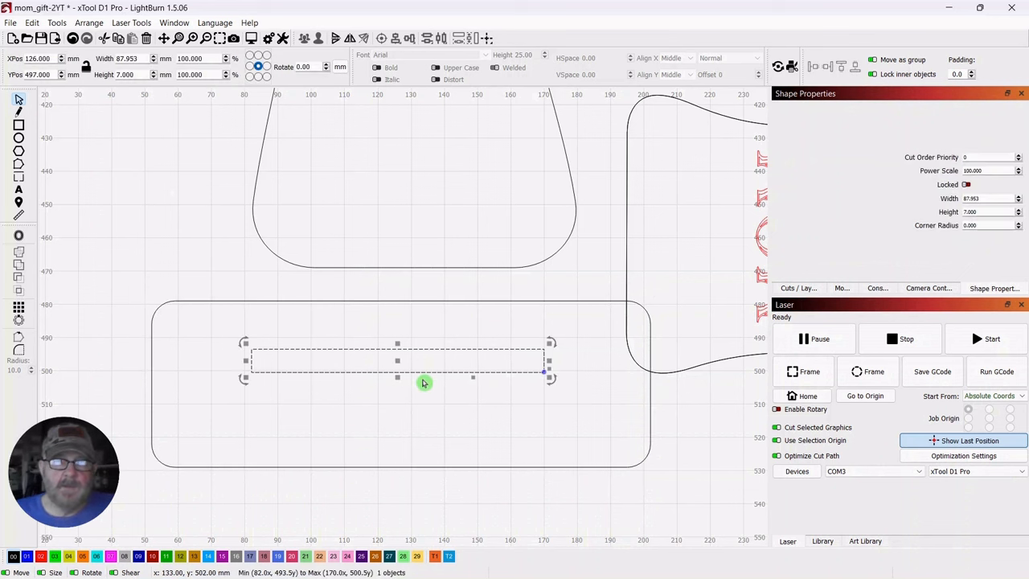
{"action": "left_click", "coordinate": [367, 301], "text": "shift"}
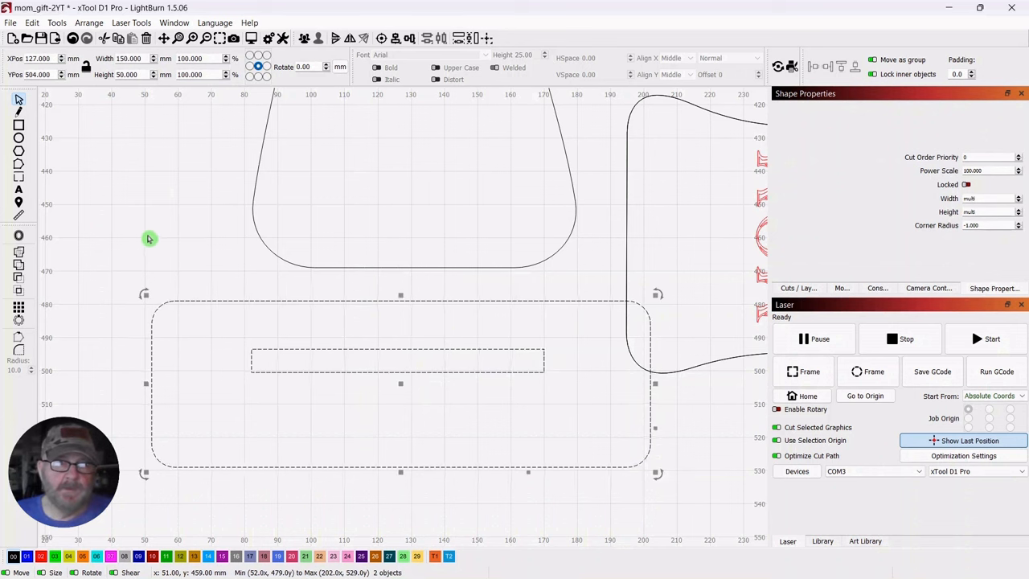
{"action": "left_click", "coordinate": [380, 38]}
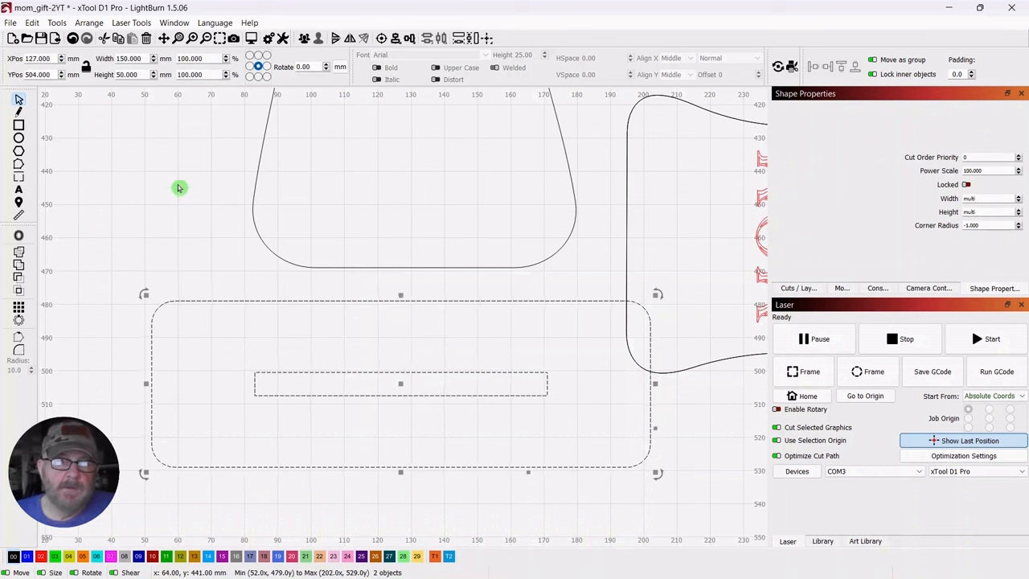
{"action": "left_click", "coordinate": [142, 199]}
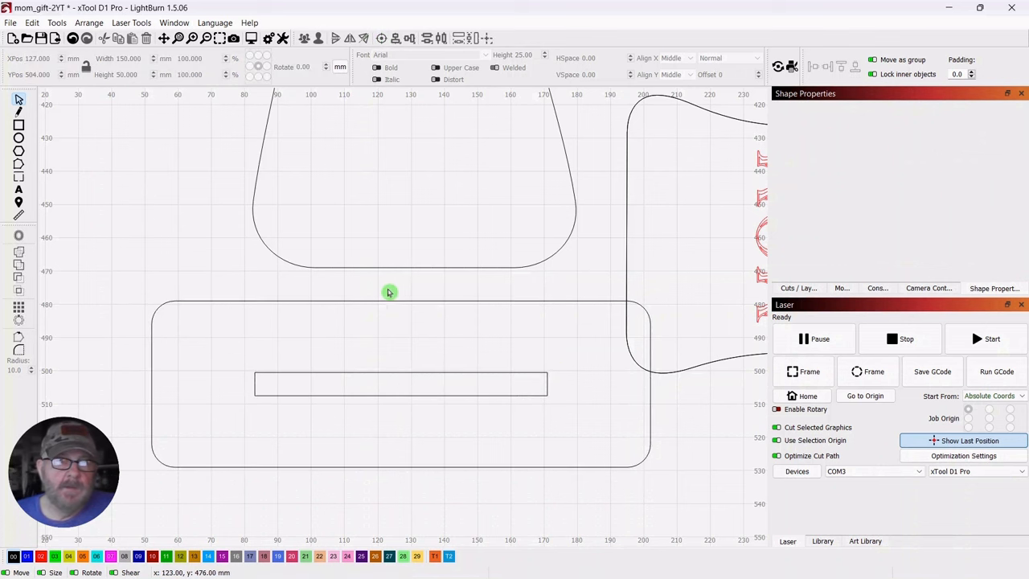
Group the rounded base rectangle and its slot into one object
{"action": "left_click_drag", "start_coordinate": [318, 381], "coordinate": [295, 404]}
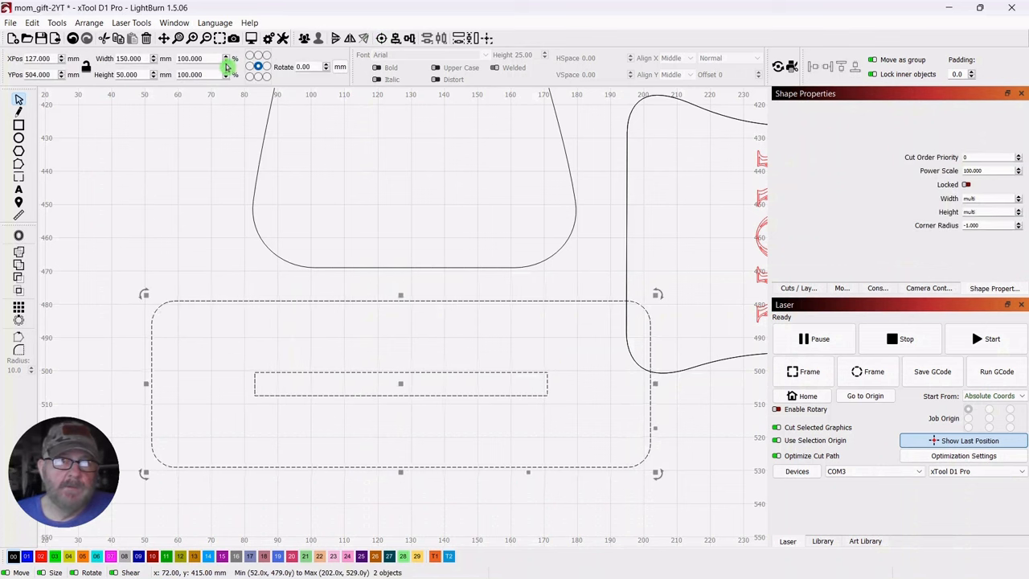
{"action": "left_click", "coordinate": [304, 38]}
{"action": "right_click", "coordinate": [399, 385]}
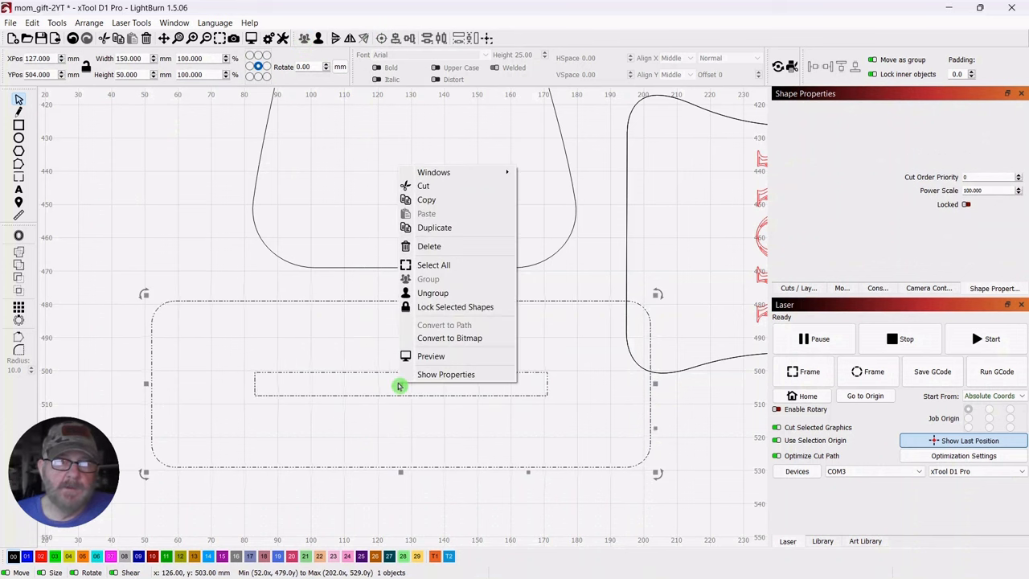
{"action": "left_click", "coordinate": [201, 245]}
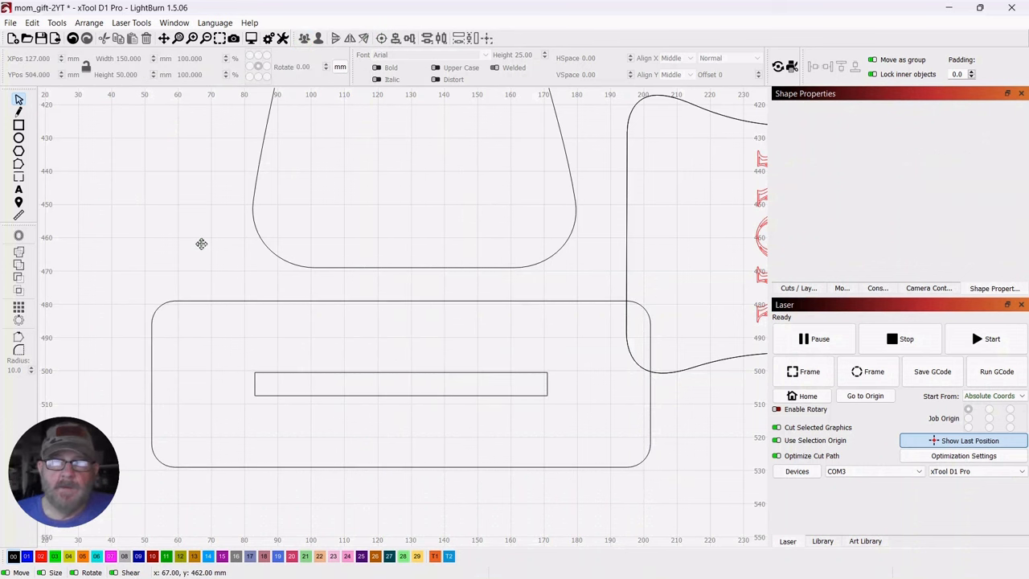
Move the grouped slotted base away from the MOM-engraved panel, centring it at X 107, Y 504 mm
{"action": "left_click_drag", "start_coordinate": [396, 373], "coordinate": [495, 473]}
{"action": "scroll", "coordinate": [182, 247], "scroll_direction": "up", "scroll_amount": 1}
{"action": "scroll", "coordinate": [181, 248], "scroll_direction": "down", "scroll_amount": 3}
{"action": "scroll", "coordinate": [182, 249], "scroll_direction": "down", "scroll_amount": 4}
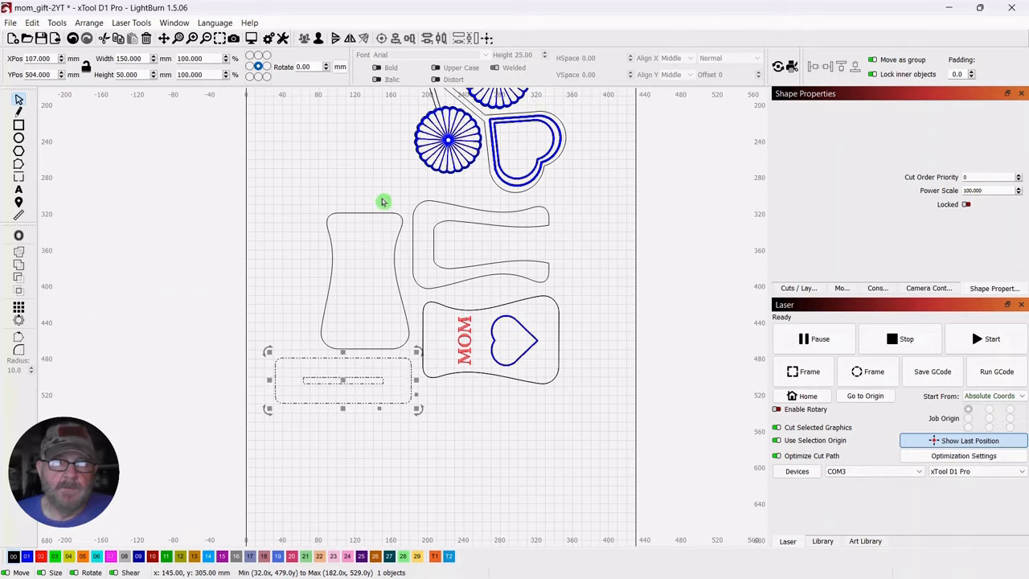
Move the plain waisted panel to X 88, Y 288 mm and the MOM-engraved panel to X 305, Y 450 mm
{"action": "left_click_drag", "start_coordinate": [393, 190], "coordinate": [324, 258]}
{"action": "left_click_drag", "start_coordinate": [369, 285], "coordinate": [330, 189]}
{"action": "left_click", "coordinate": [513, 294]}
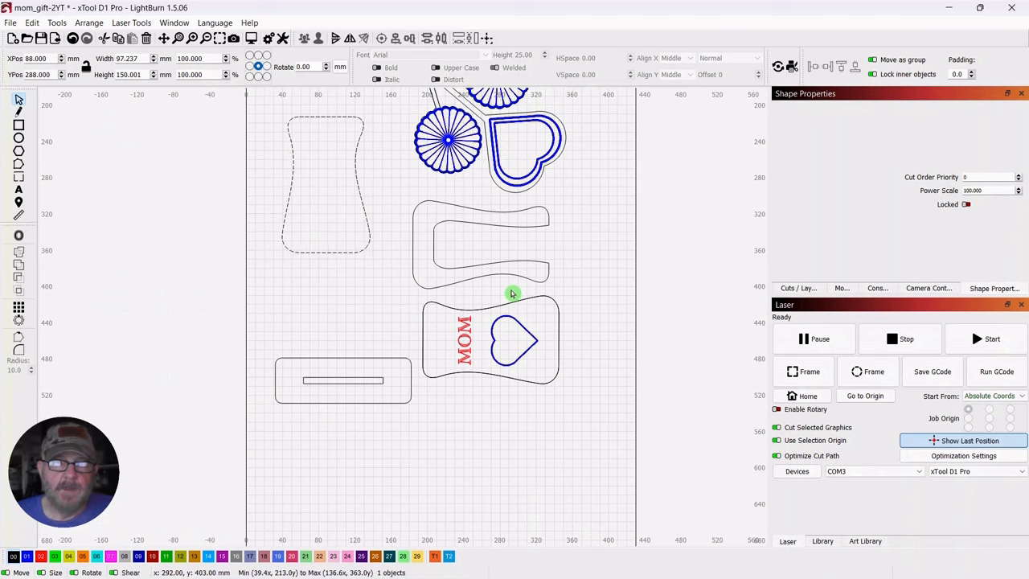
{"action": "left_click_drag", "start_coordinate": [492, 345], "coordinate": [524, 336]}
{"action": "left_click", "coordinate": [501, 433]}
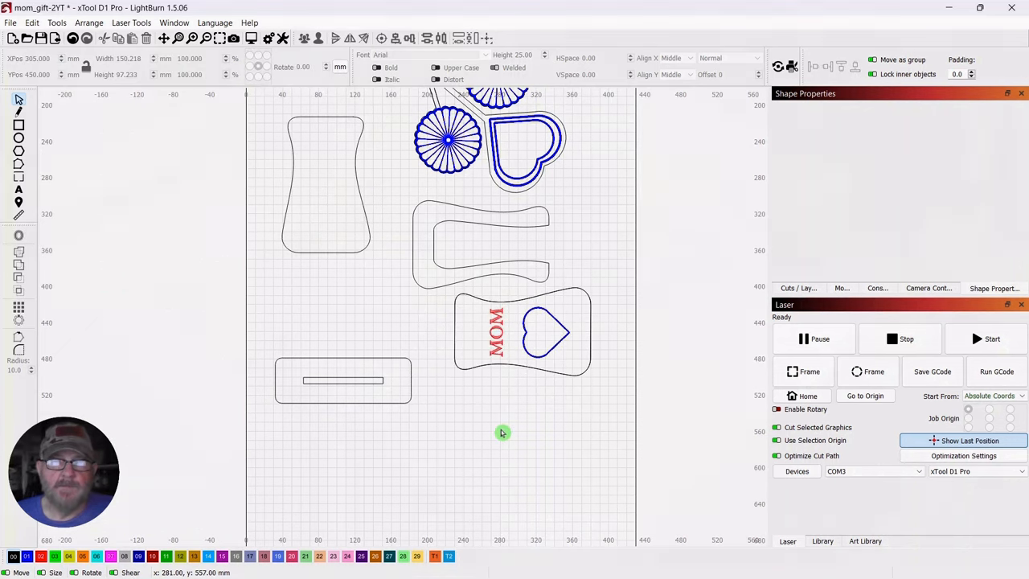